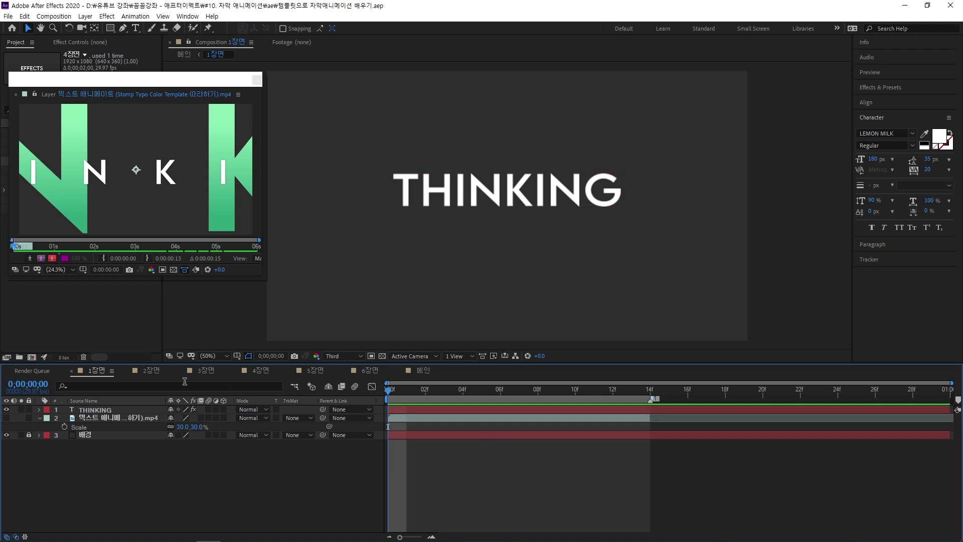
Look through the scene compositions from 2장면 to 6장면 and scrub through the 메인 composition
left_click(148, 370)
left_click(208, 370)
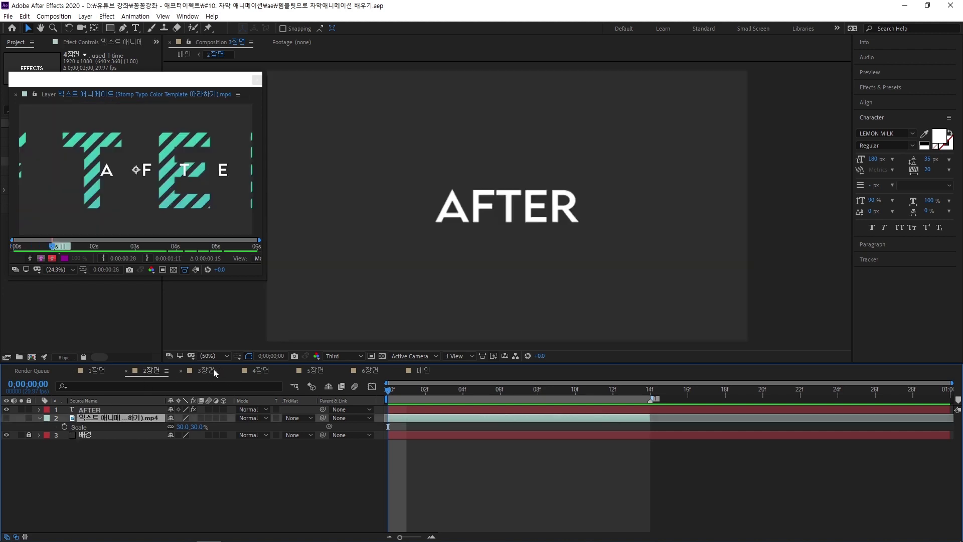
left_click(263, 371)
left_click(316, 369)
left_click(366, 370)
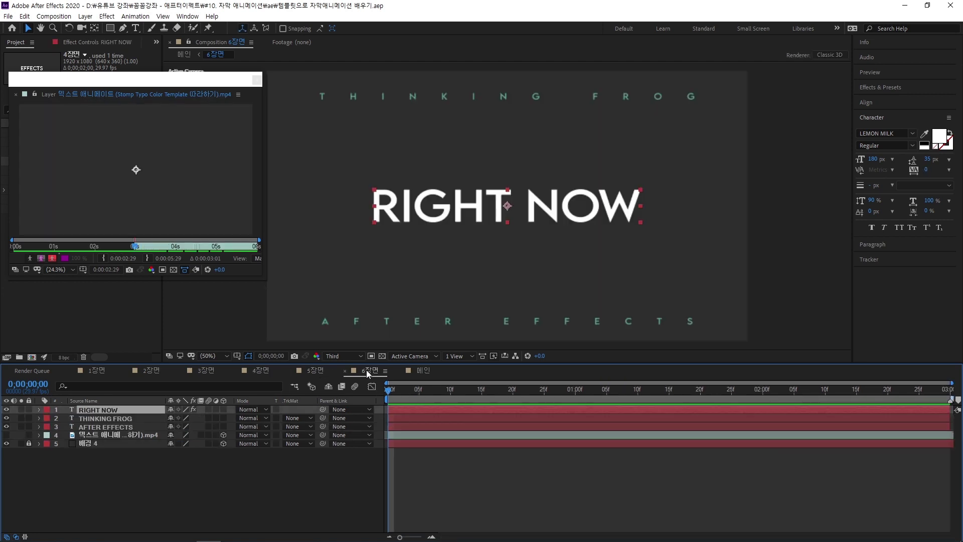
left_click(421, 370)
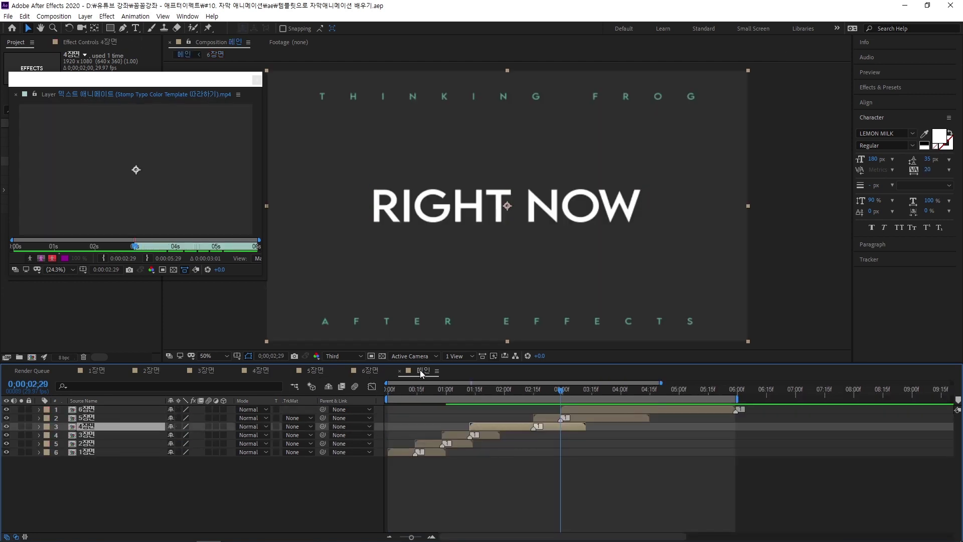
left_click_drag(413, 389, 622, 422)
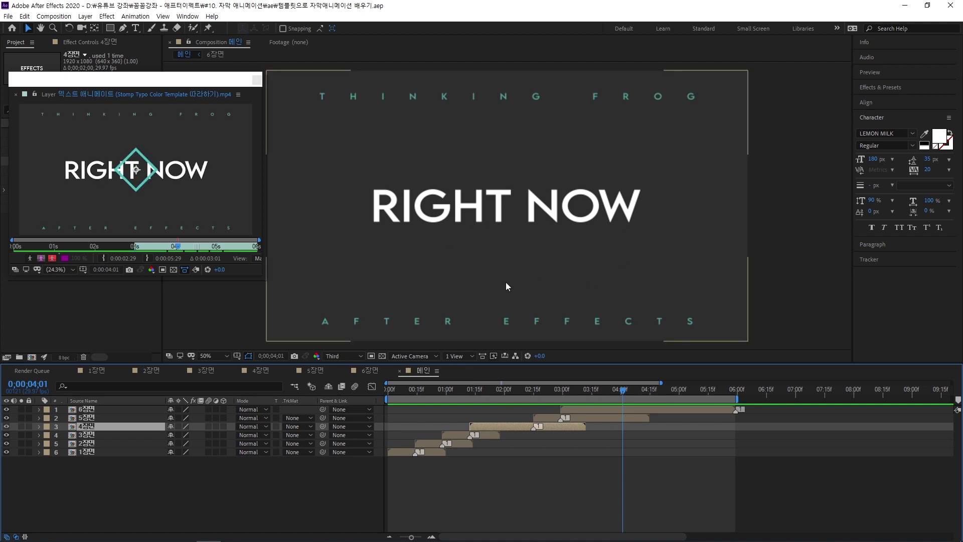
Open the 1장면 scene from the main composition and set the THINKING text's character tracking to 23
double_click(398, 451)
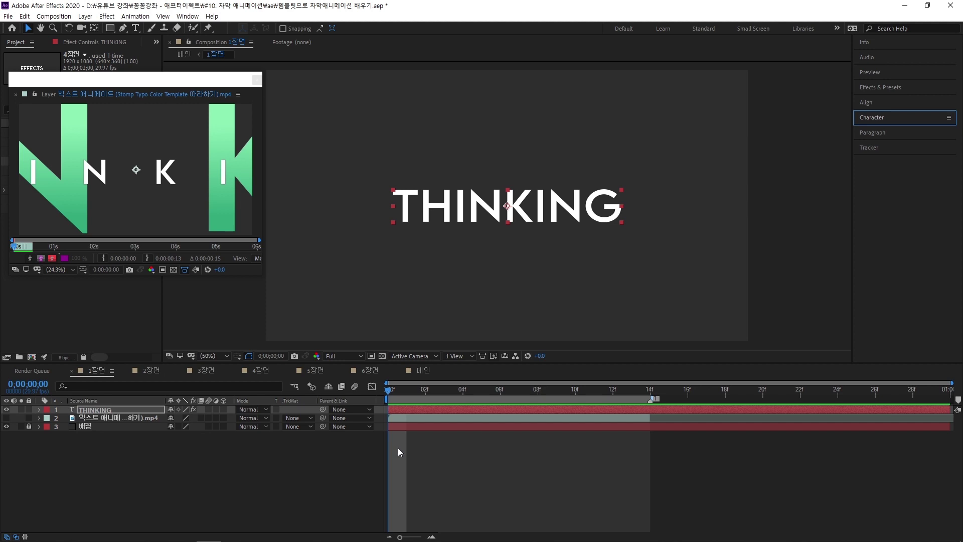
left_click_drag(394, 397, 367, 407)
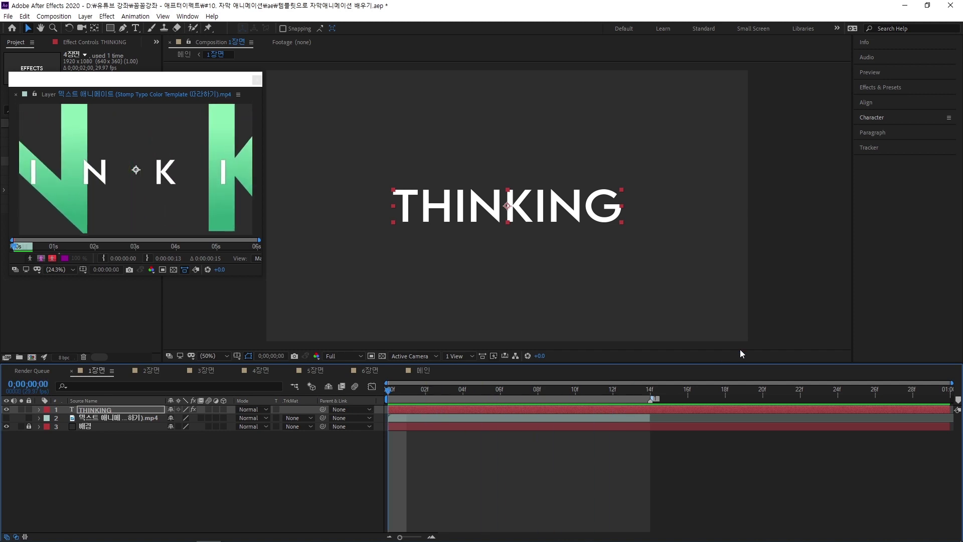
left_click(879, 116)
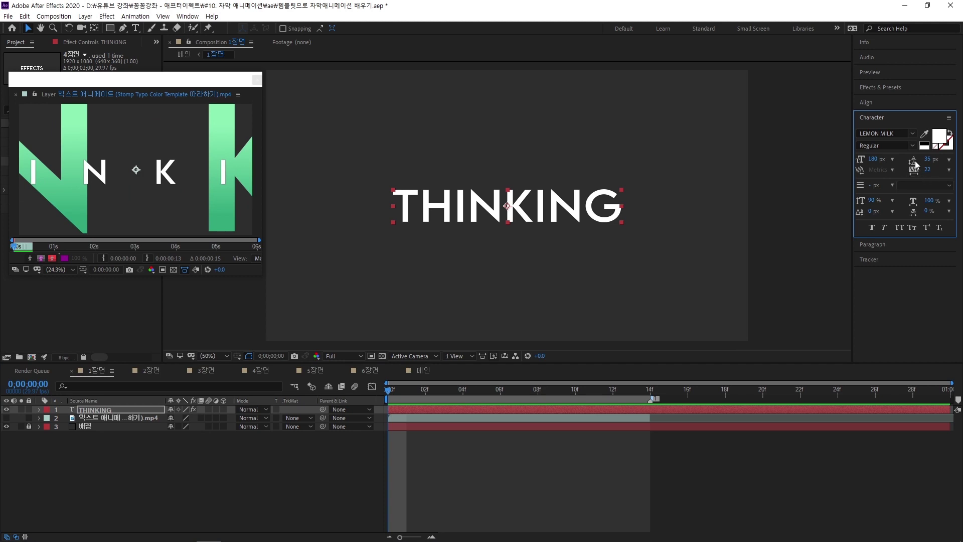
mouse_move(928, 173)
left_mouse_down()
mouse_move(953, 167)
mouse_move(929, 170)
left_mouse_up()
Add a Tracking animator to the THINKING text layer
left_click(40, 409)
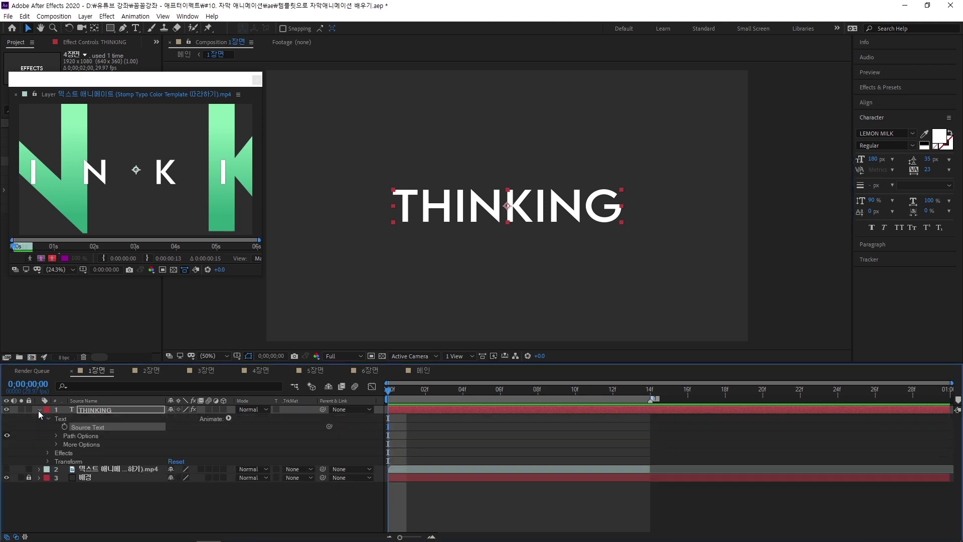
left_click(229, 418)
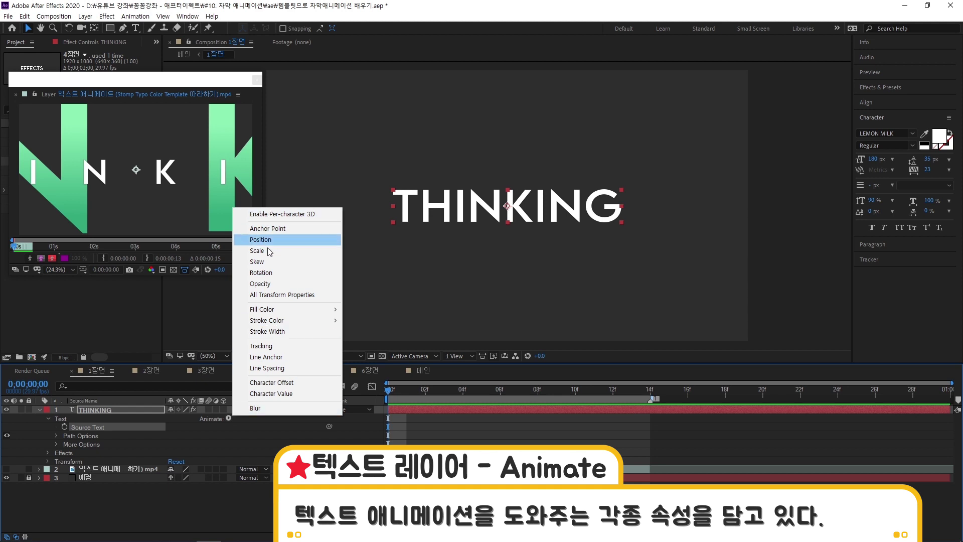
left_click(277, 347)
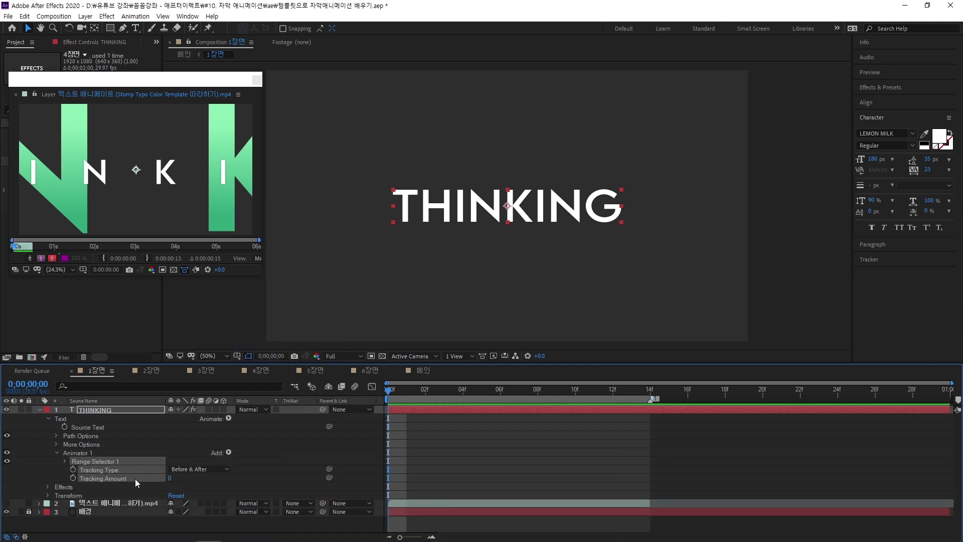
Try out different Tracking Amount values on the THINKING text and check its paragraph alignment settings
left_click_drag(169, 478, 201, 476)
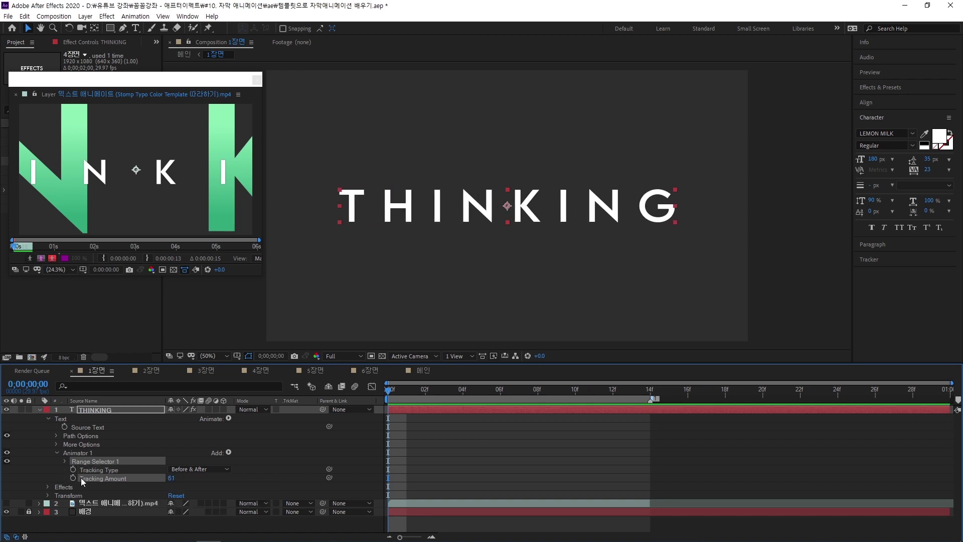
left_click_drag(173, 477, 138, 469)
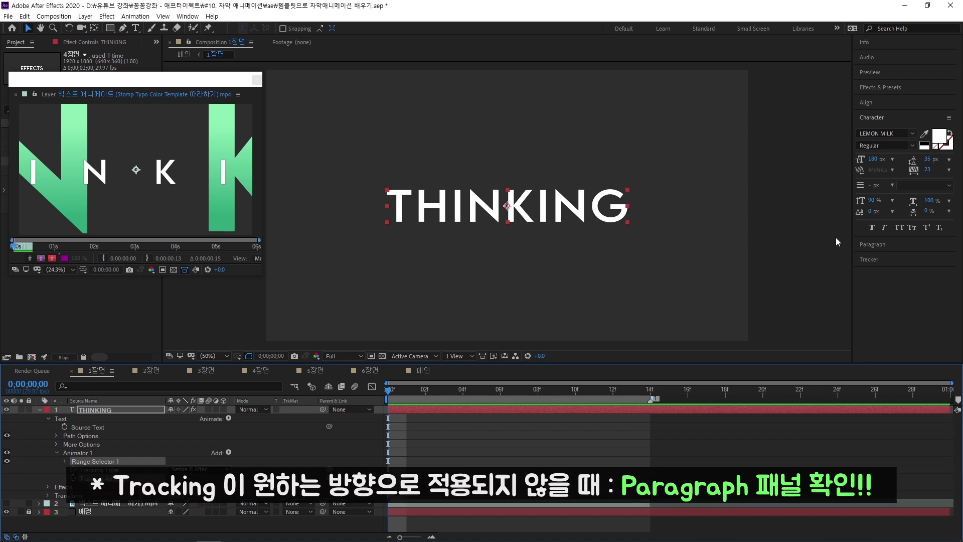
left_click(883, 243)
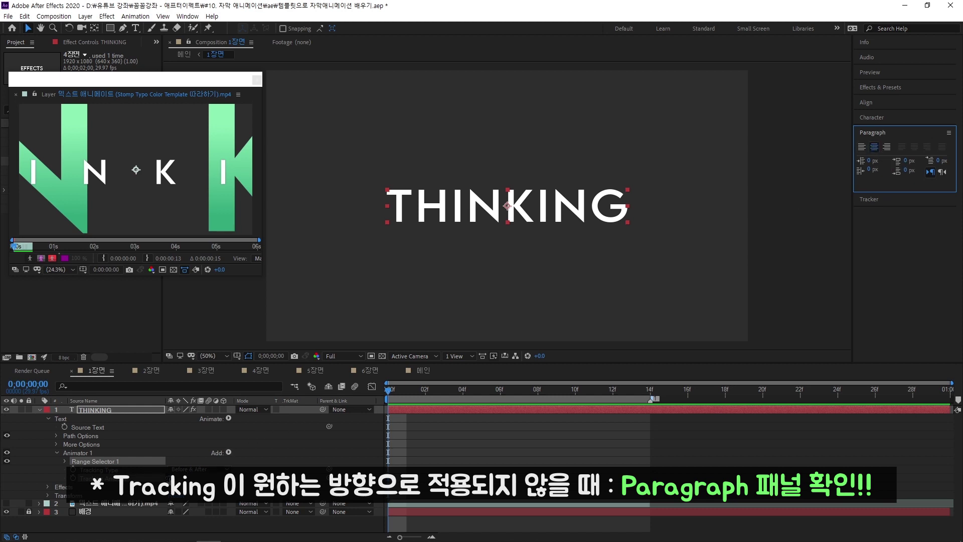
Keyframe the THINKING text's Tracking Amount from 208 at frame 0 to 0 at frame 14 and preview the animation
left_click_drag(170, 478, 271, 472)
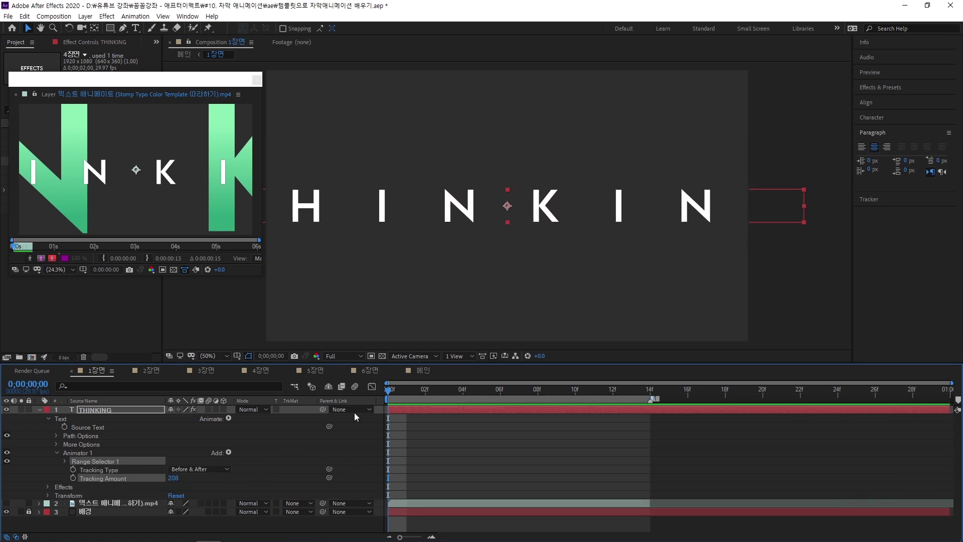
left_click(73, 477)
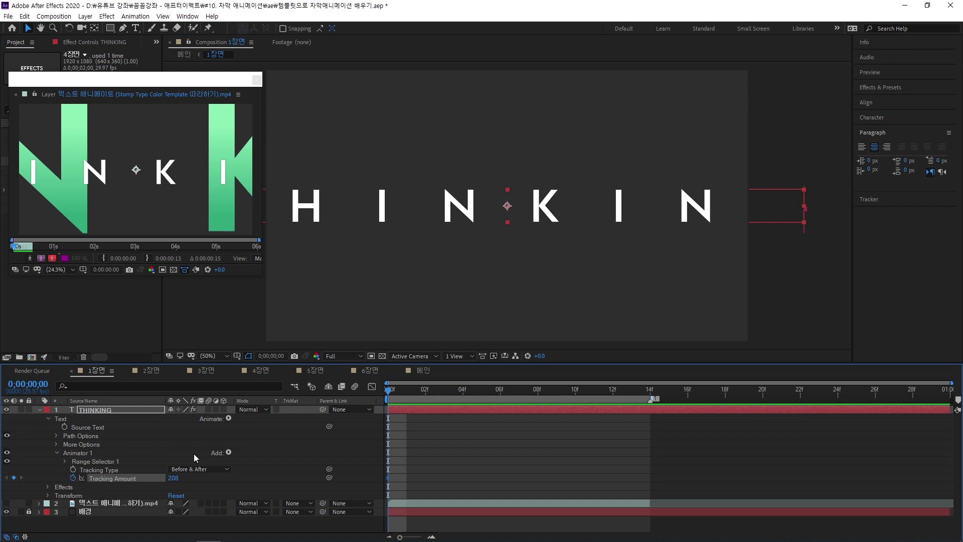
left_click_drag(389, 390, 646, 407)
left_click(173, 478)
type("0")
key("Return")
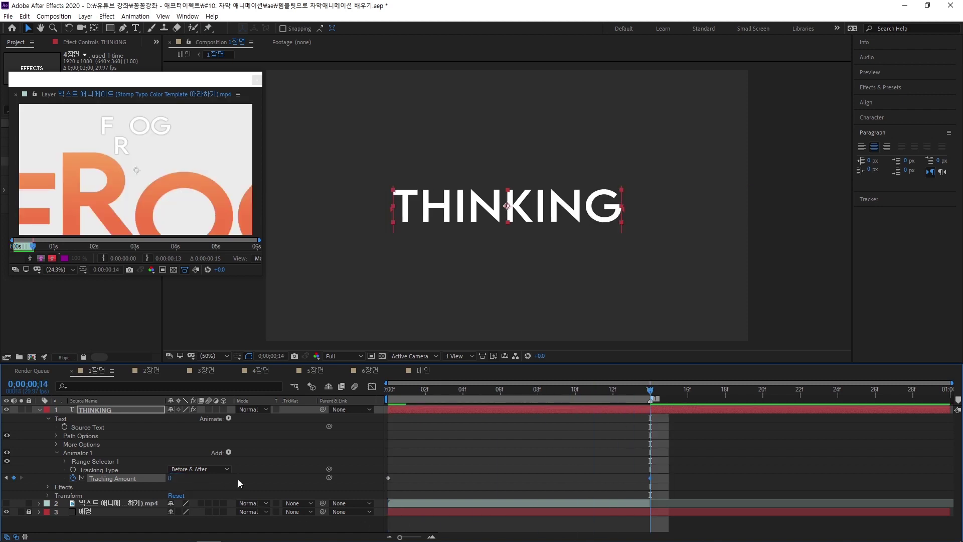
left_click_drag(633, 389, 393, 396)
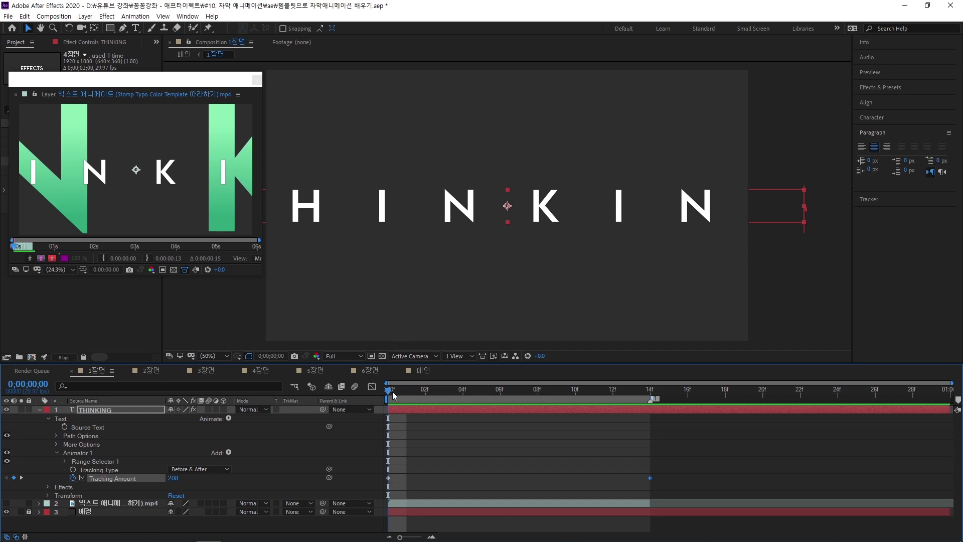
left_click_drag(394, 394, 613, 398)
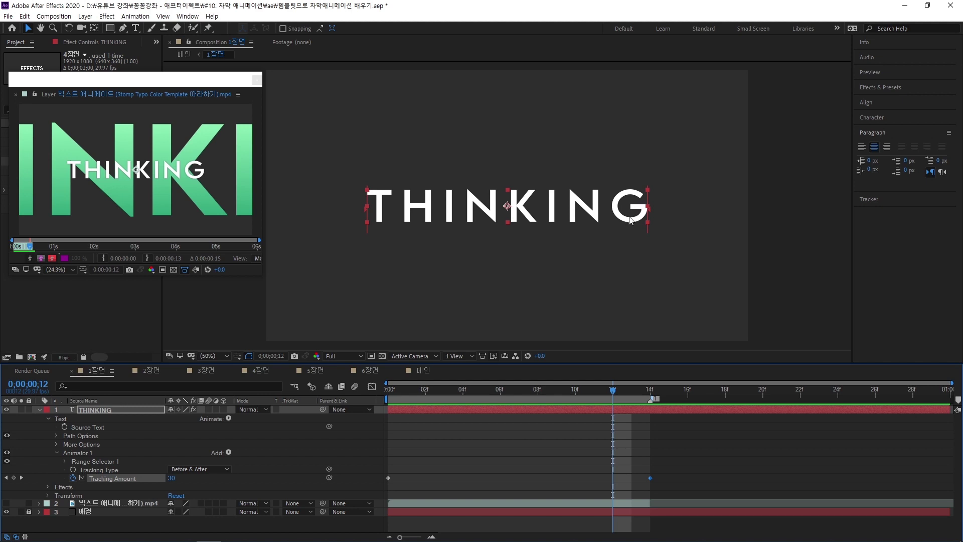
Try scaling the whole THINKING text with the layer's own Transform Scale, and undo it
left_click(48, 495)
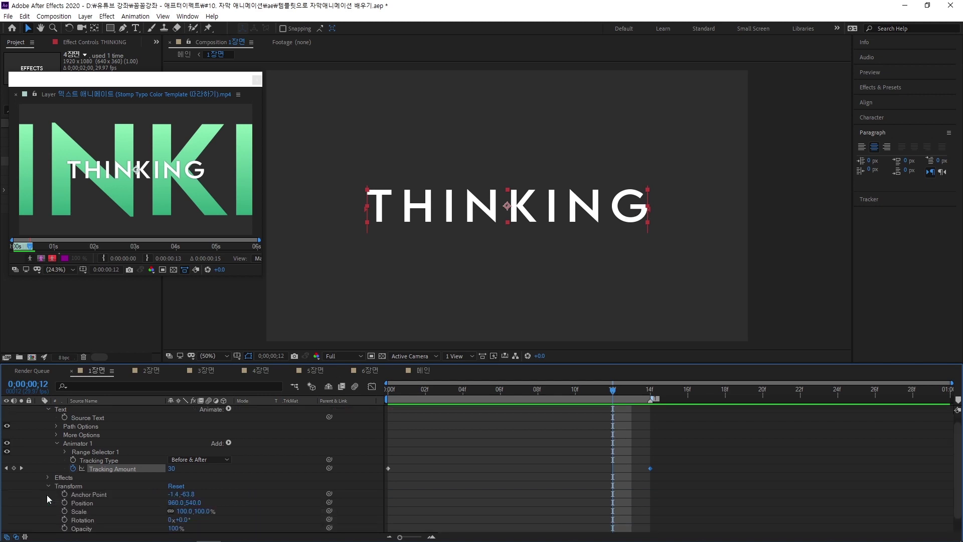
left_click_drag(180, 516, 212, 514)
key("ctrl+z")
left_click_drag(546, 389, 519, 389)
scroll(274, 454, "up", 1)
left_click(274, 454)
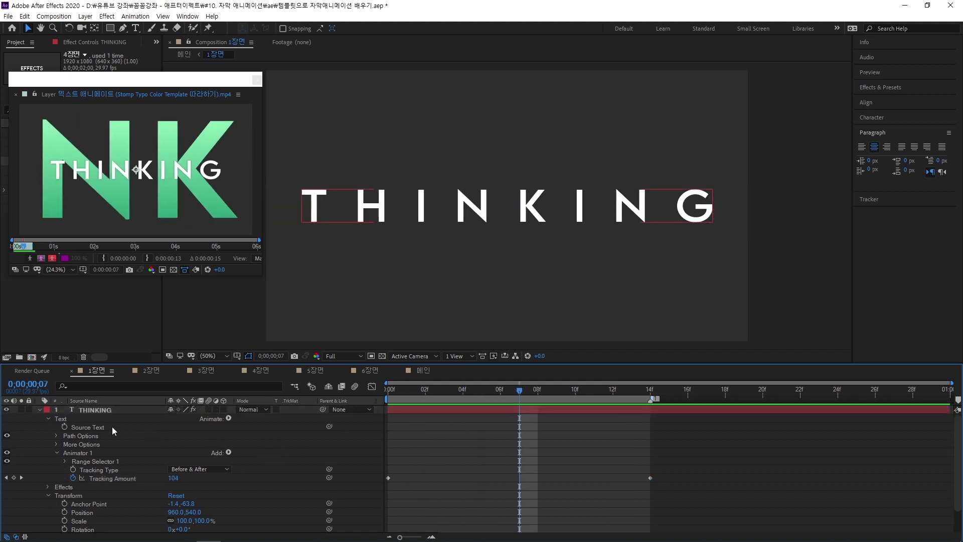
Add a separate Scale animator to the THINKING text and set its Scale to 100%
left_click(228, 417)
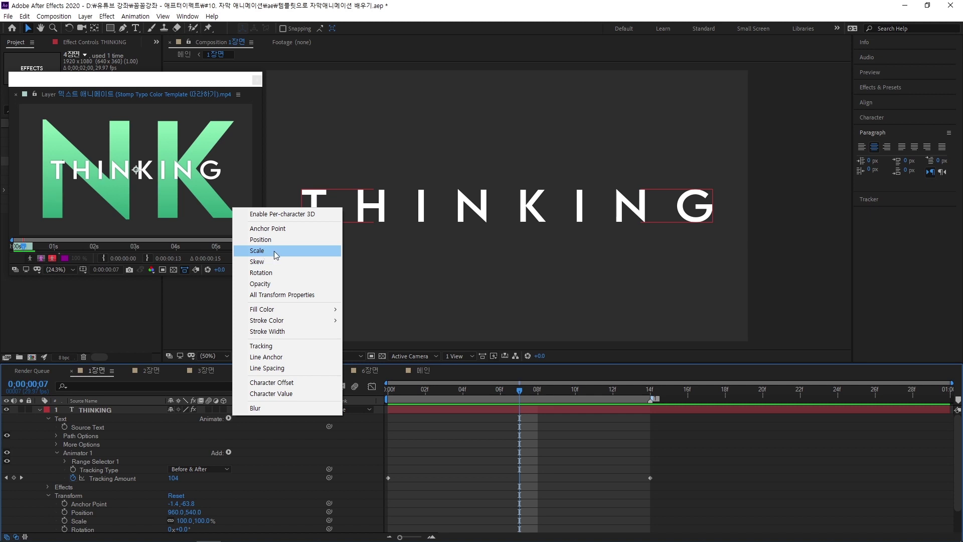
left_click(276, 251)
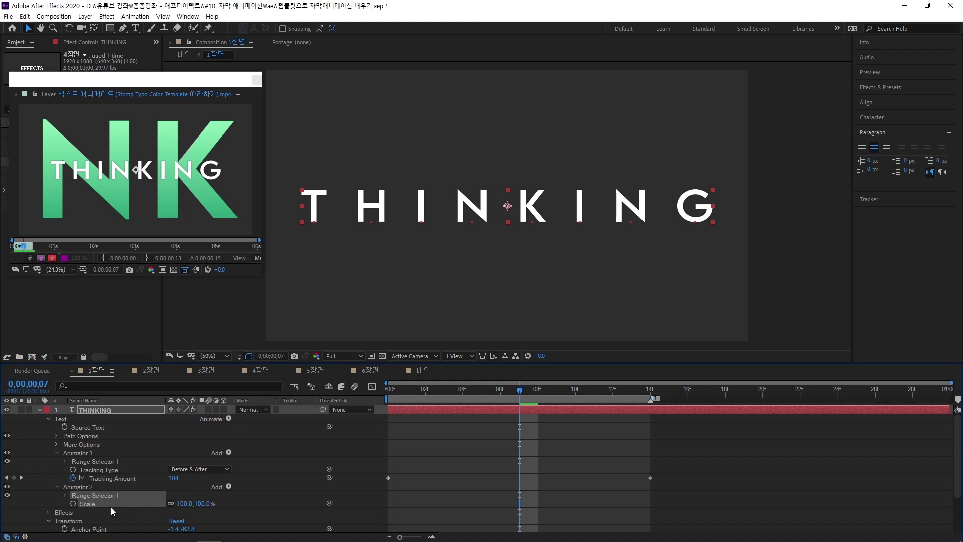
mouse_move(189, 505)
left_mouse_down()
mouse_move(170, 503)
mouse_move(249, 502)
mouse_move(150, 504)
mouse_move(243, 491)
mouse_move(185, 503)
left_mouse_up()
left_click(186, 503)
type("100")
key("Return")
Try enlarging the letters to 162% with the Scale animator, and undo the scale changes
left_click_drag(186, 503, 220, 492)
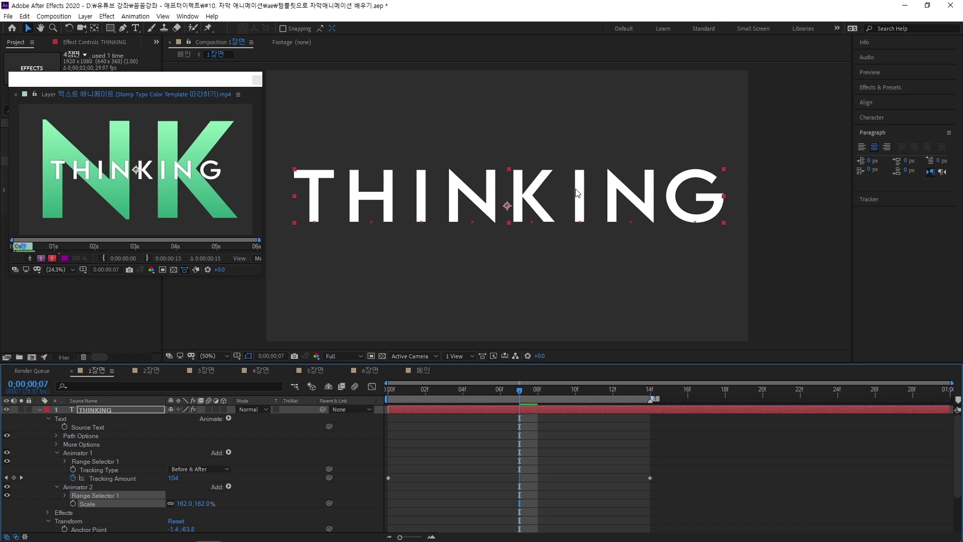
mouse_move(184, 503)
left_mouse_down()
mouse_move(205, 502)
mouse_move(191, 502)
left_mouse_up()
key("ctrl+z")
key("ctrl+z")
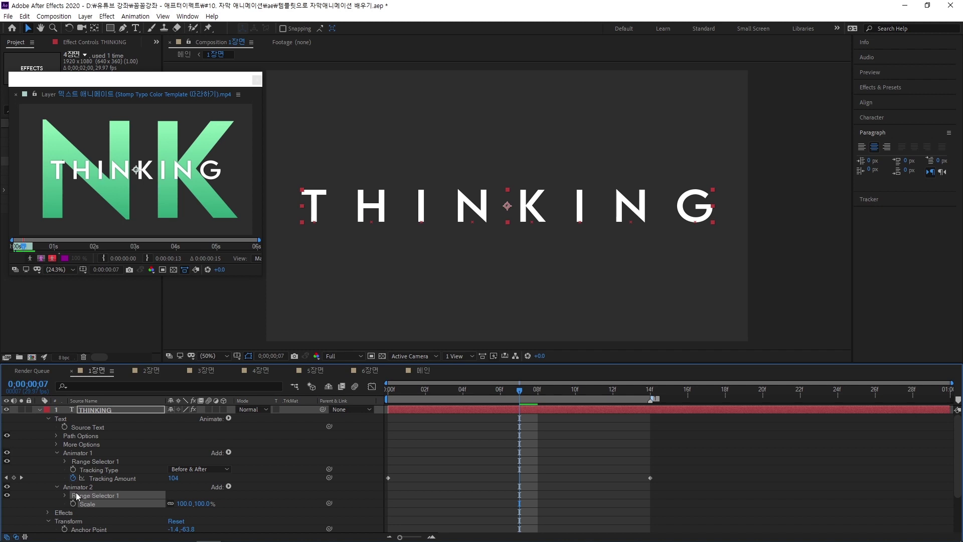
Add an Anchor Point property to Animator 2 and set it to 0.0, -63.0 so it sits mid-letter
left_click(228, 486)
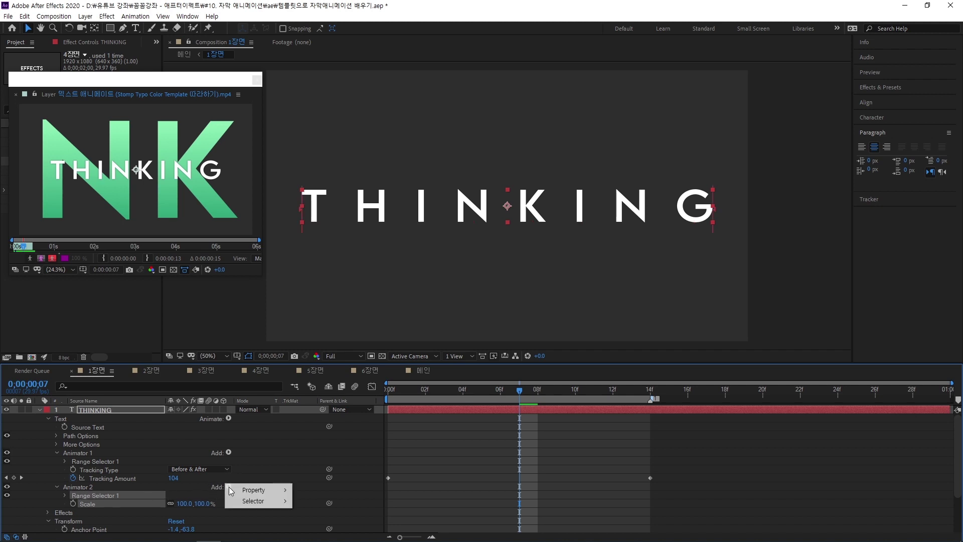
mouse_move(263, 490)
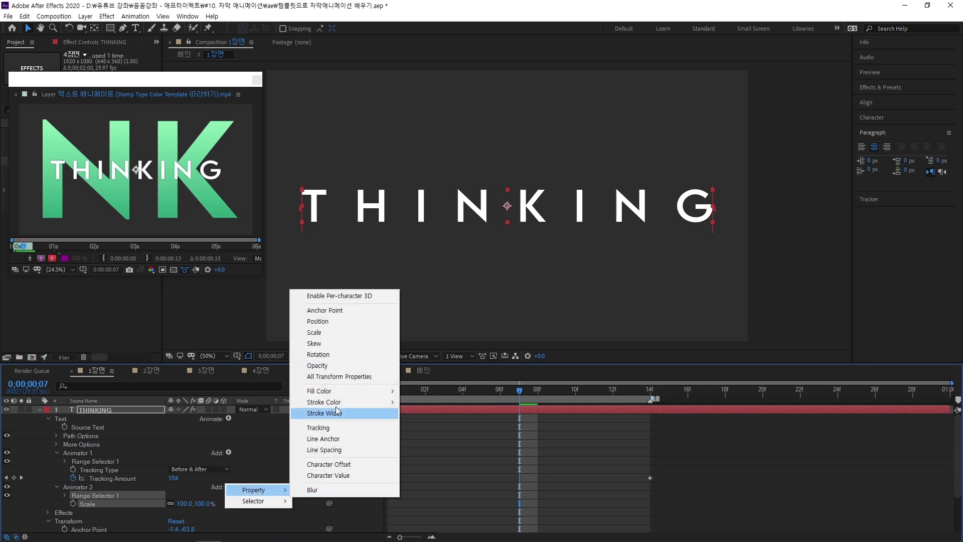
left_click(350, 314)
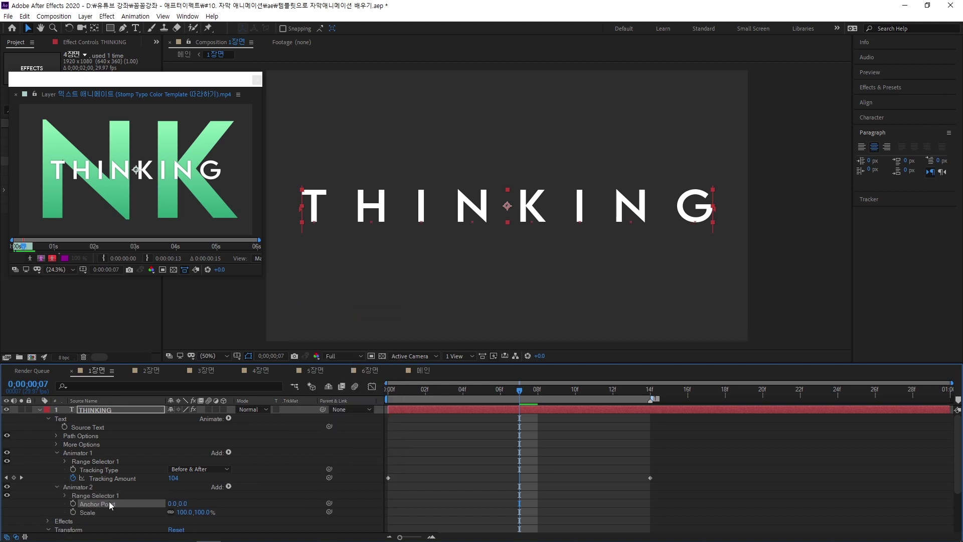
left_click_drag(184, 503, 149, 507)
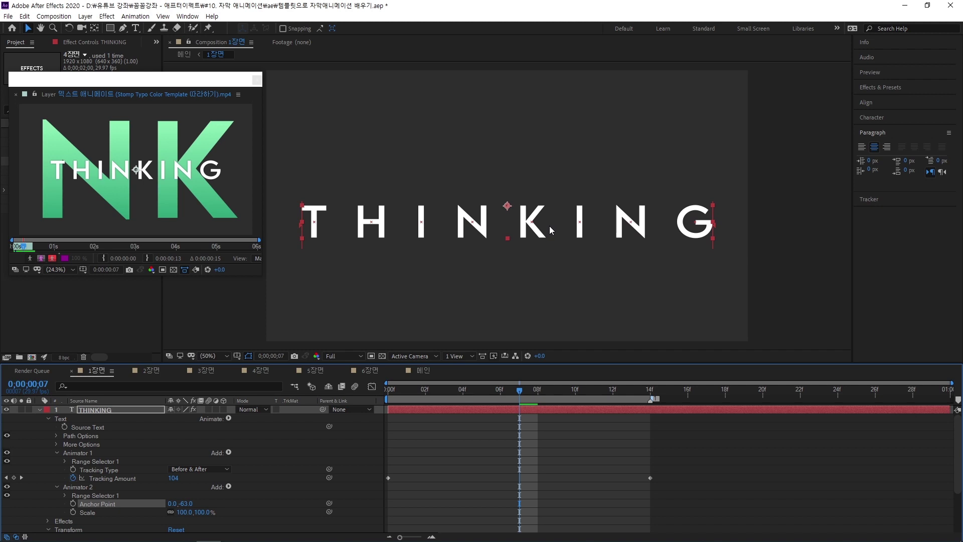
Set Animator 2's Scale to 80% and keyframe it at frame 0
left_click_drag(188, 512, 193, 510)
left_click(194, 510)
type("80")
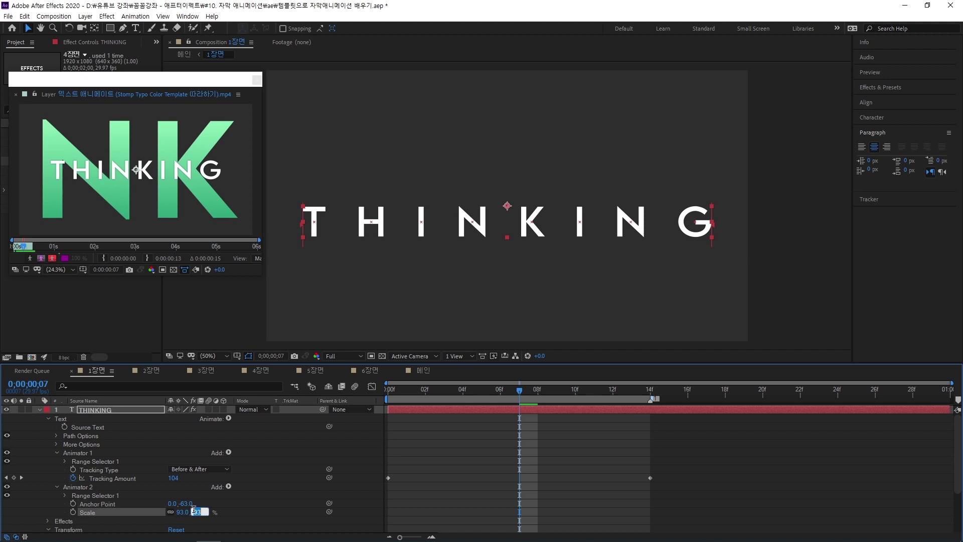
key("Return")
left_click(394, 395)
left_click(73, 512)
Keyframe Animator 2's Scale at 100% on frame 14, preview the animation and return to the first frame
left_click_drag(441, 396, 641, 399)
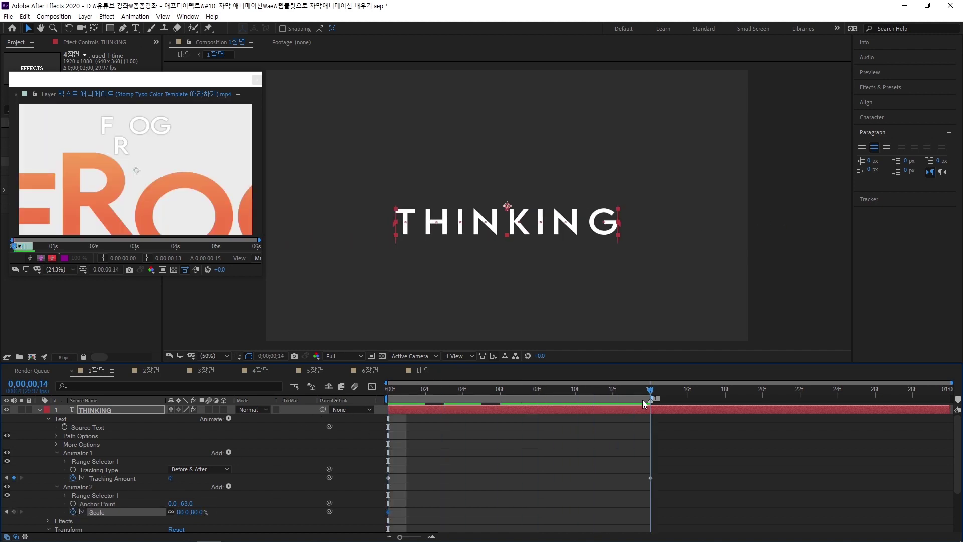
left_click(185, 512)
type("100")
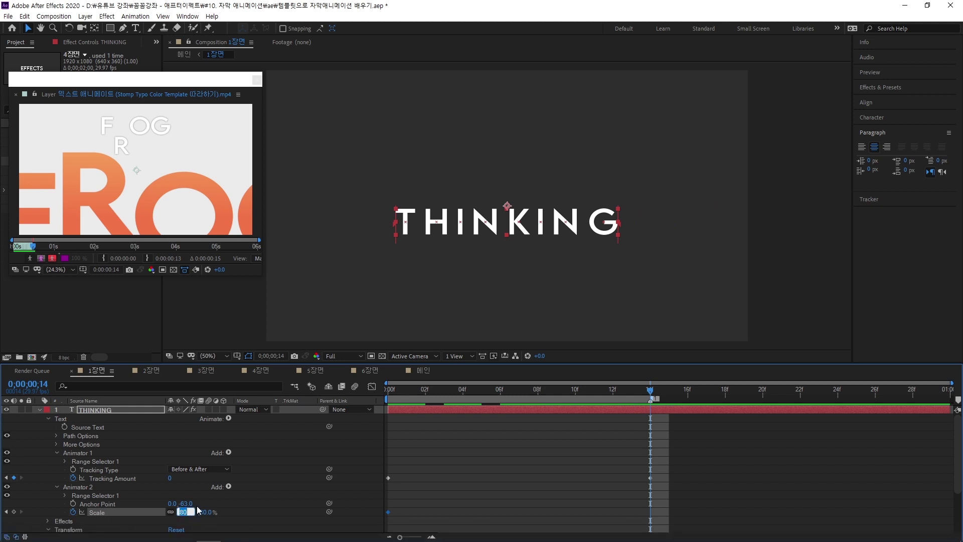
key("Return")
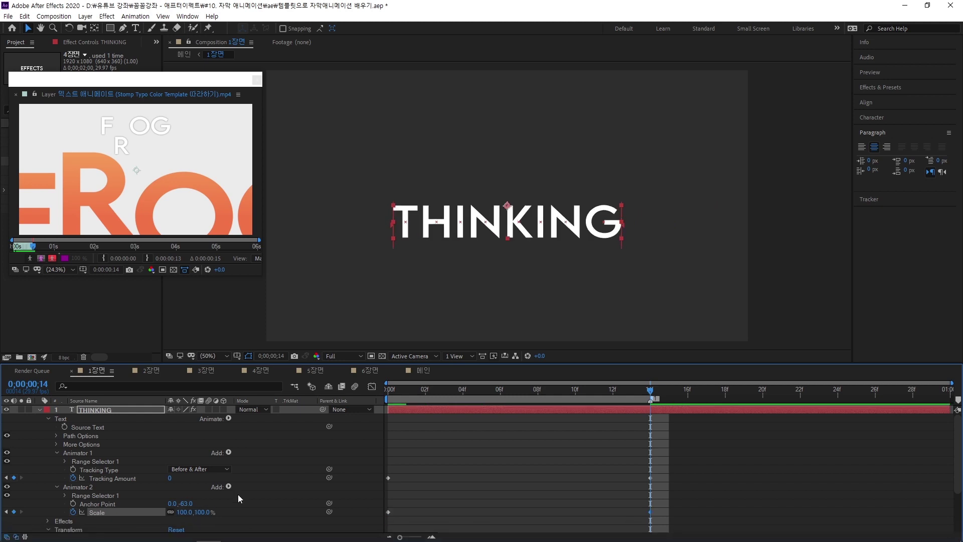
left_click_drag(643, 389, 519, 404)
key("Home")
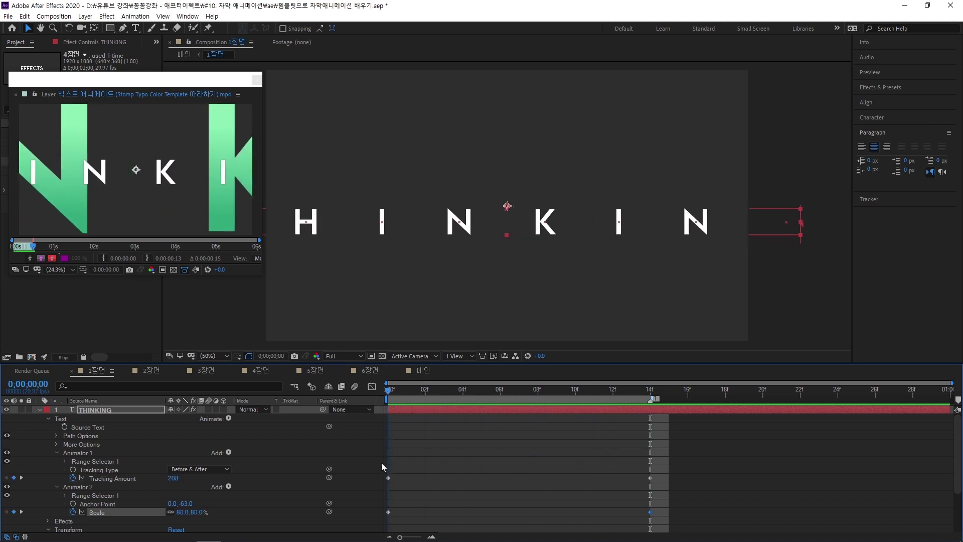
Apply Easy Ease to all Tracking Amount and Scale keyframes and show their curves in the Graph Editor
left_click_drag(667, 475, 376, 514)
key("F9")
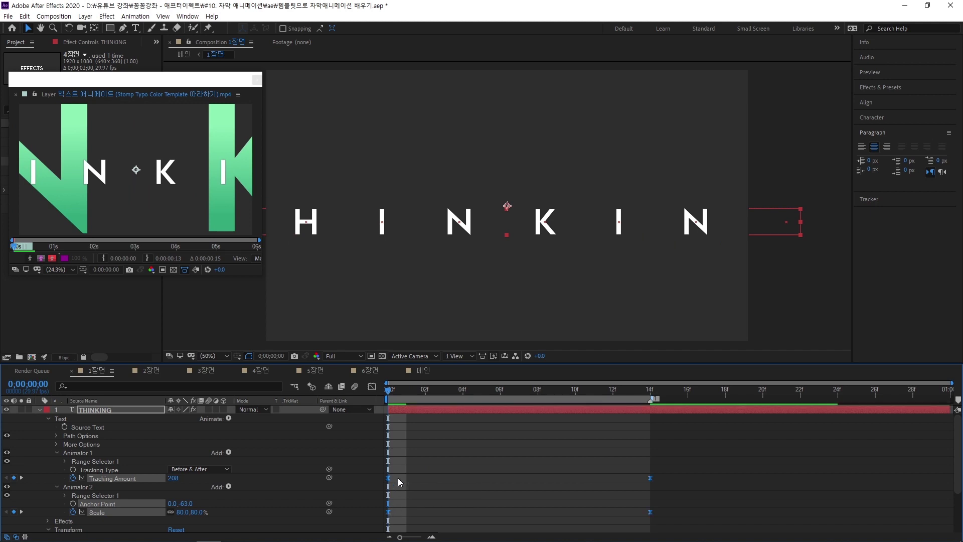
left_click(372, 387)
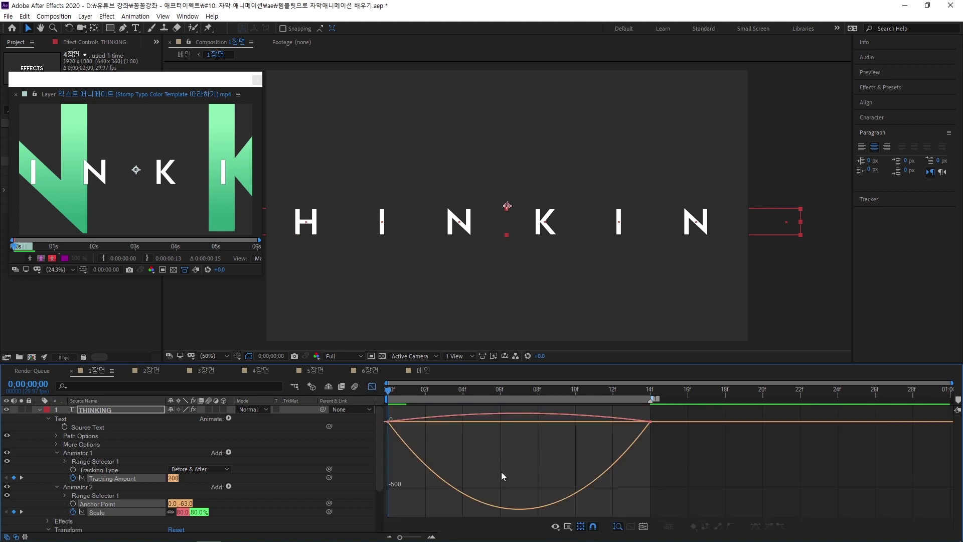
Reshape the Tracking Amount and Scale speed curves to peak just after frame 0 and ease out slowly toward frame 14, and preview the motion
right_click(518, 457)
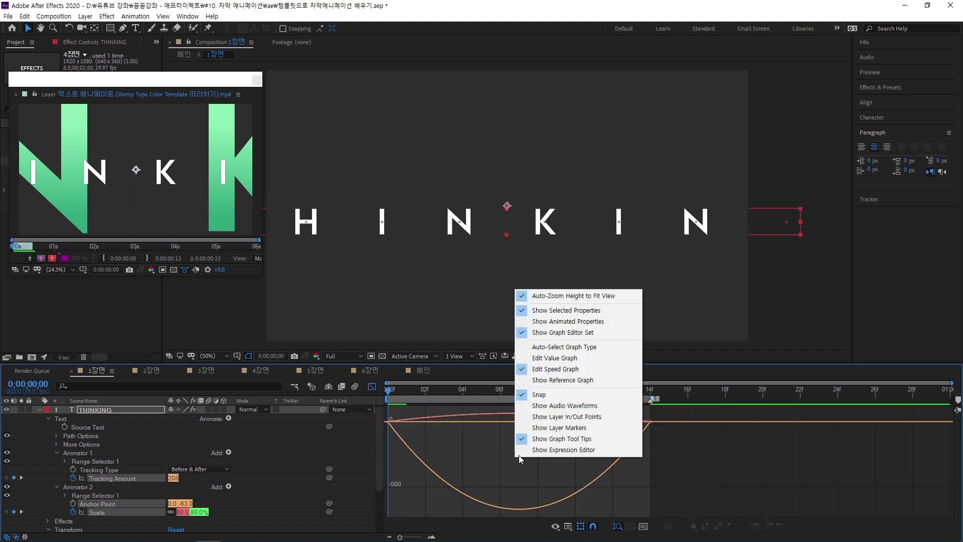
left_click(571, 370)
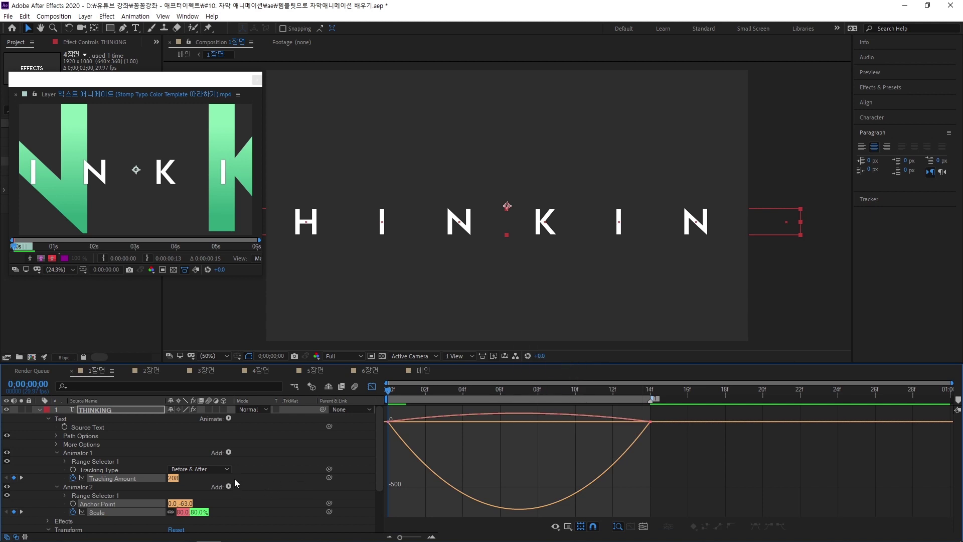
left_click(153, 483)
left_click(138, 481)
left_click(129, 513, "shift")
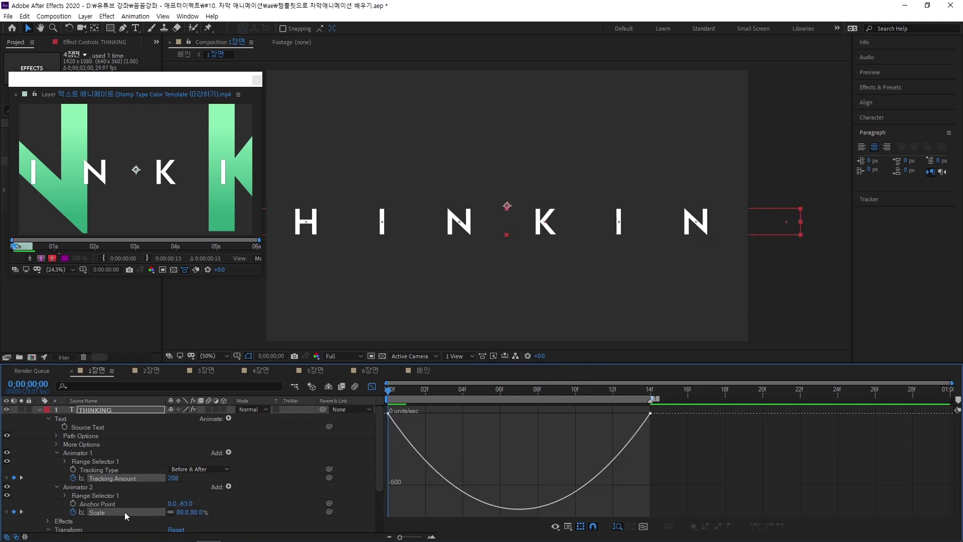
left_click_drag(670, 414, 377, 451)
left_click_drag(607, 424, 547, 428)
left_click_drag(443, 447, 399, 422)
key("space")
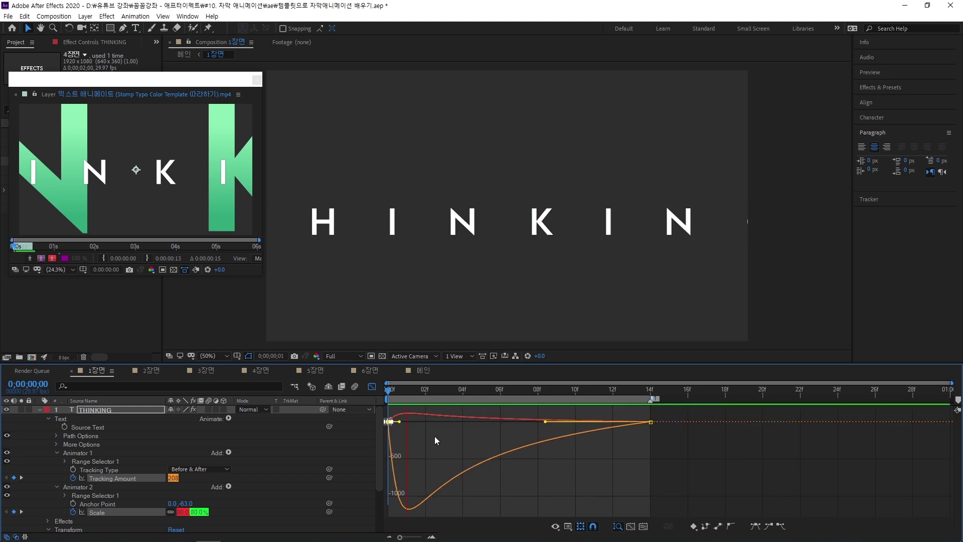
left_click(473, 387)
left_click(389, 391)
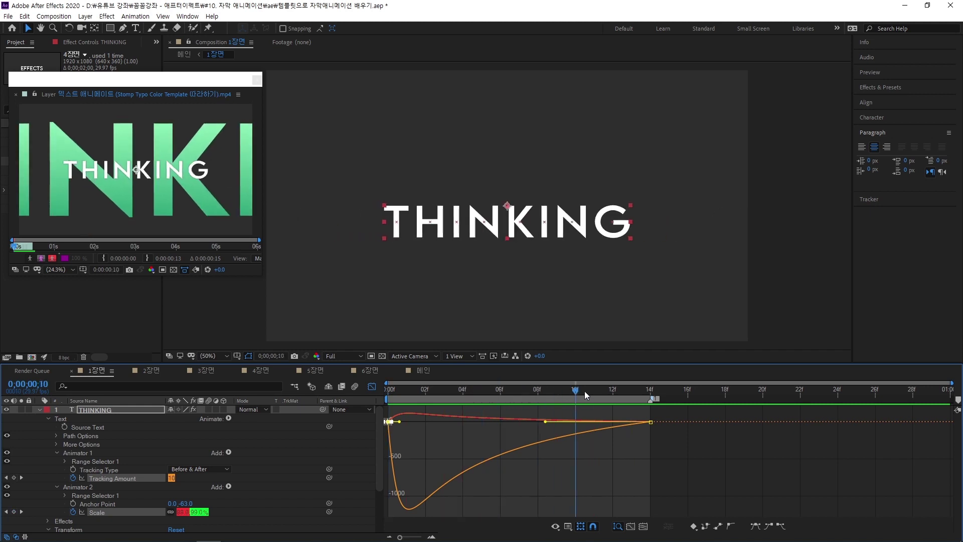
Close the Graph Editor, duplicate the THINKING layer, place the copy below the original and set the copy's Scale to 380%
key("shift+F3")
left_click(39, 411)
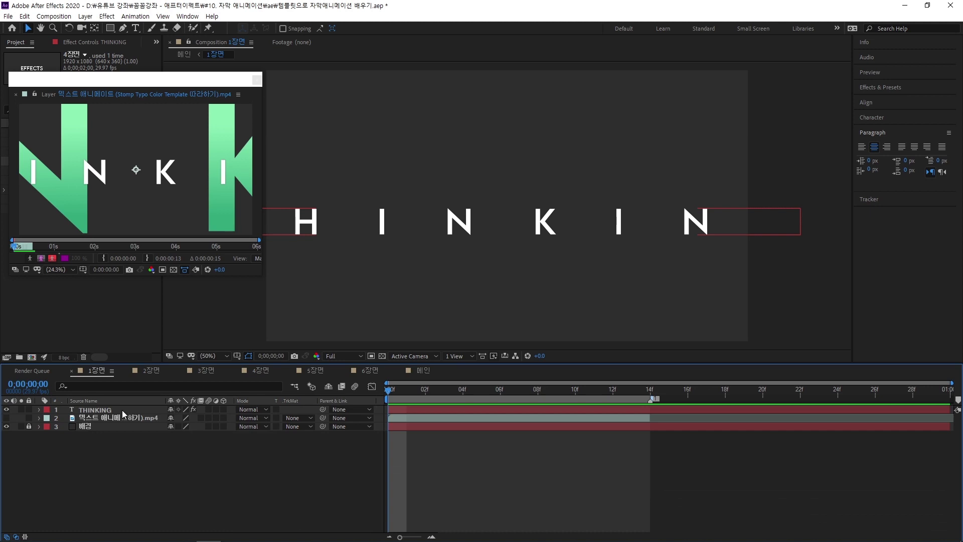
left_click(155, 413)
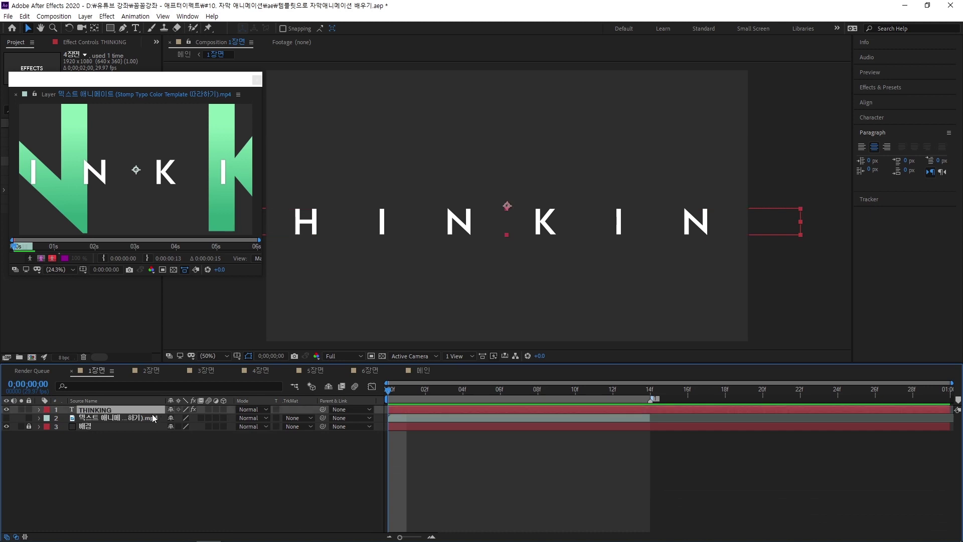
key("ctrl+d")
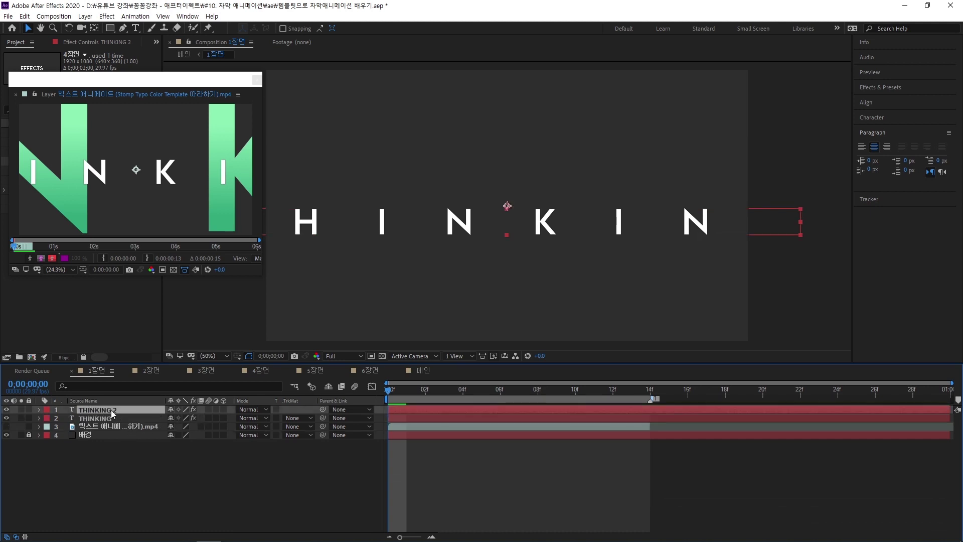
left_click_drag(108, 416, 107, 428)
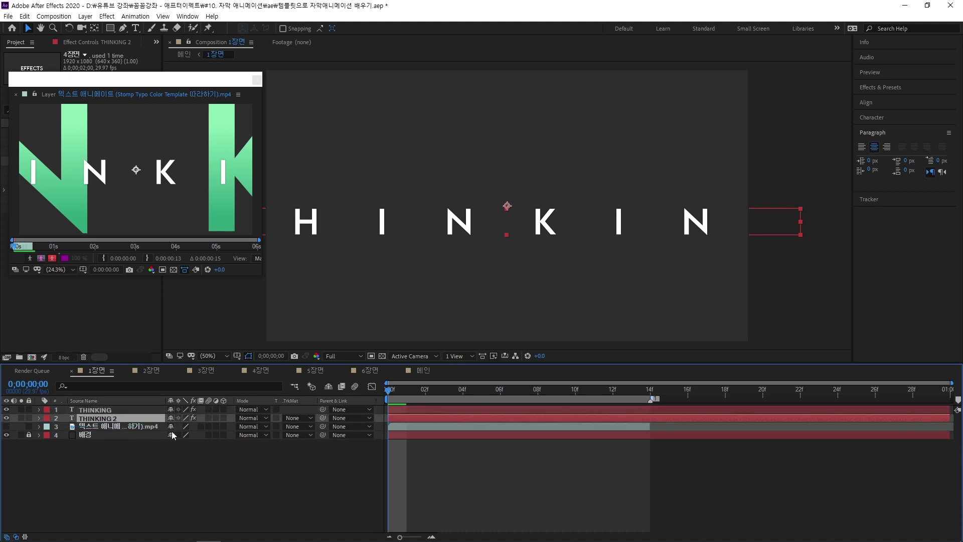
key("s")
left_click_drag(183, 427, 320, 426)
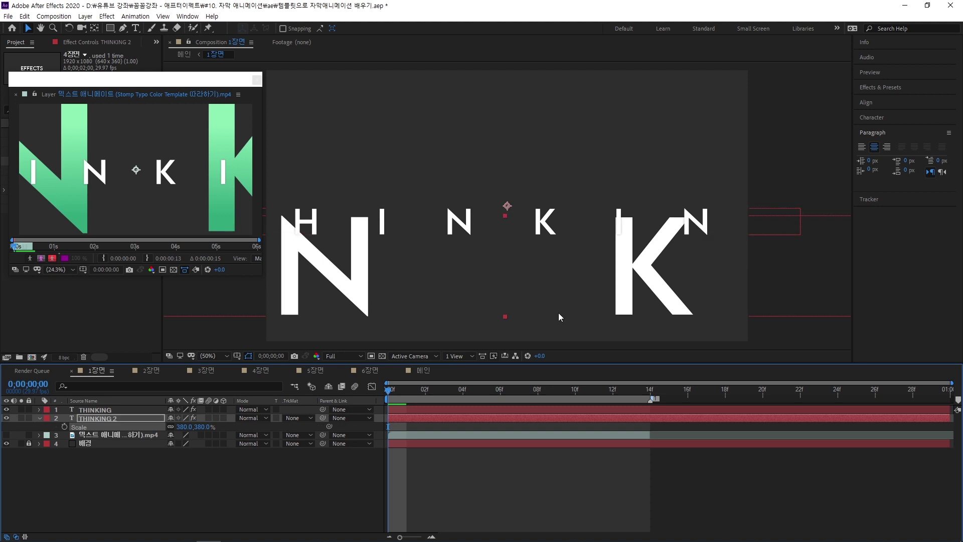
Center the anchor points of THINKING 2 and THINKING in their content, and center both layers in the frame
key("ctrl+alt+Home")
key("ctrl+Home")
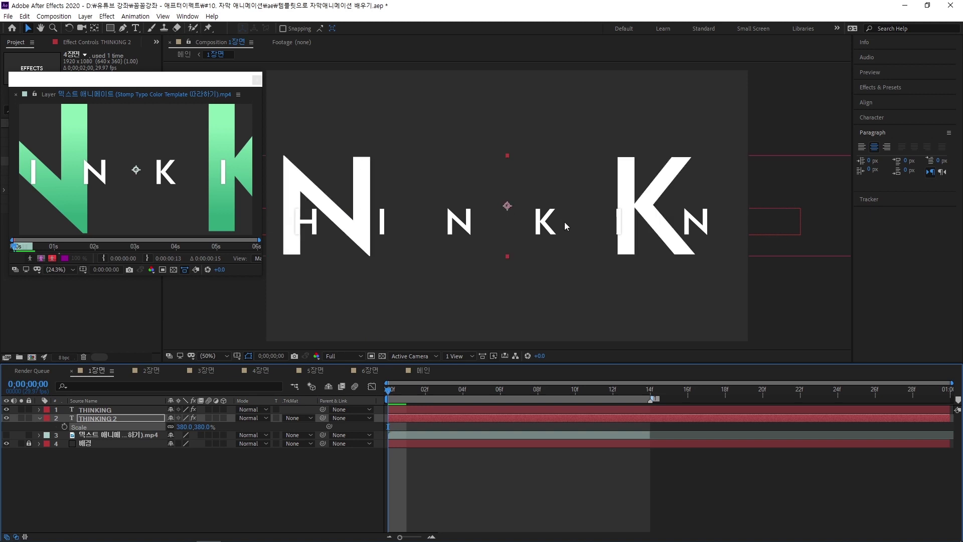
left_click(114, 410)
key("ctrl+alt+Home")
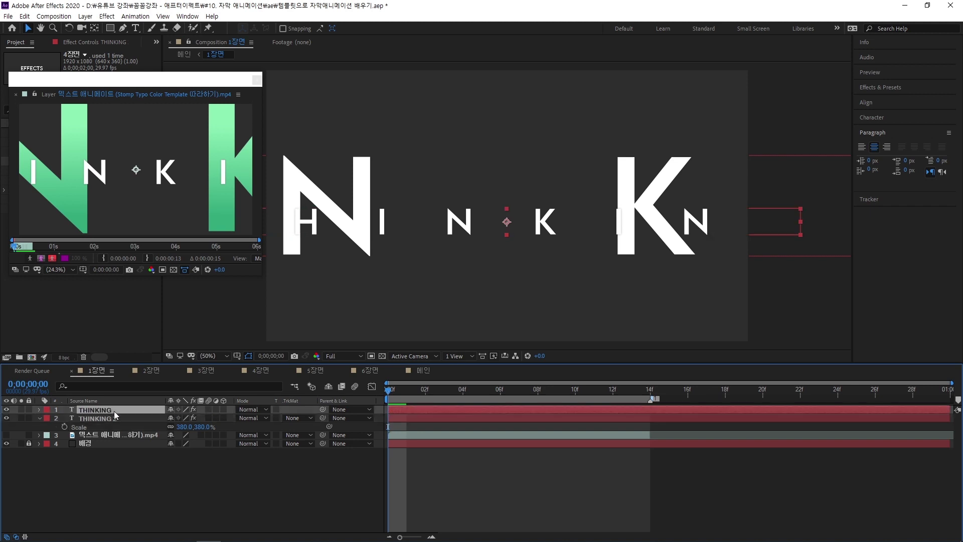
key("ctrl+Home")
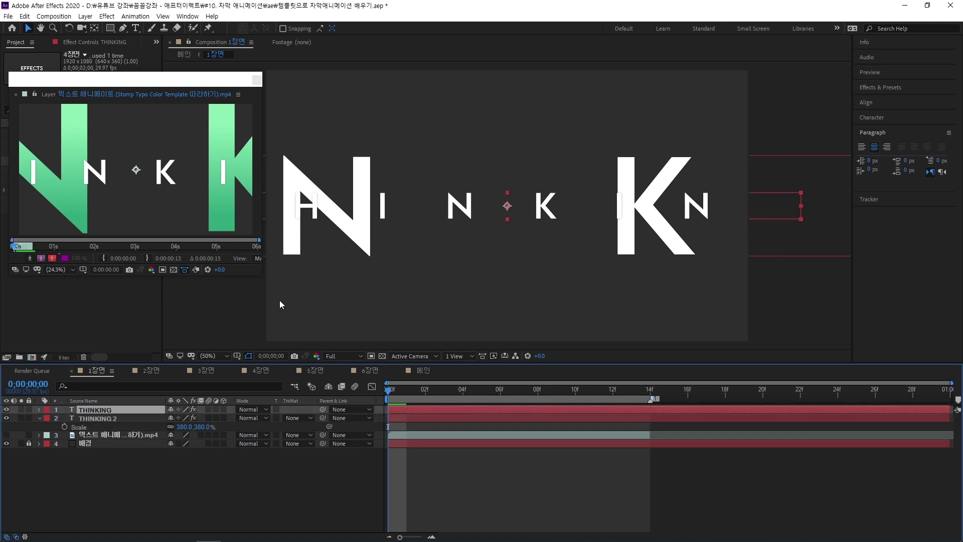
Move the floating reference viewer off the effect settings and examine the THINKING layer's Drop Shadow against the large letters
scroll(286, 211, "up", 4)
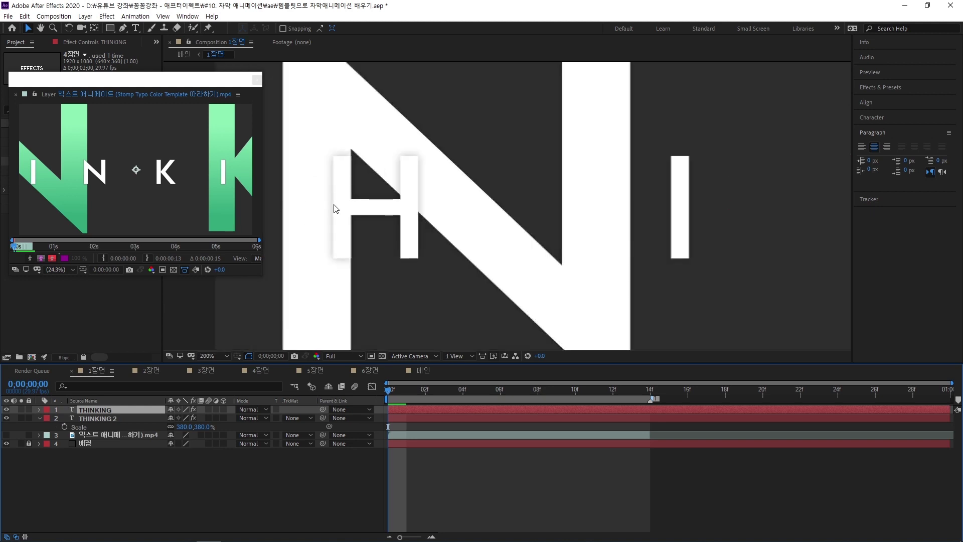
left_click_drag(107, 80, 186, 121)
left_click_drag(250, 154, 870, 379)
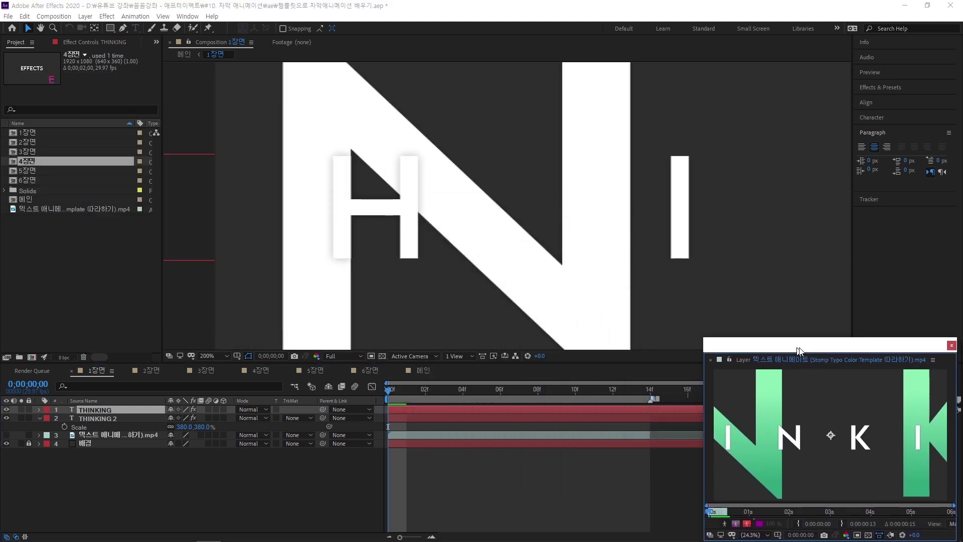
left_click(94, 41)
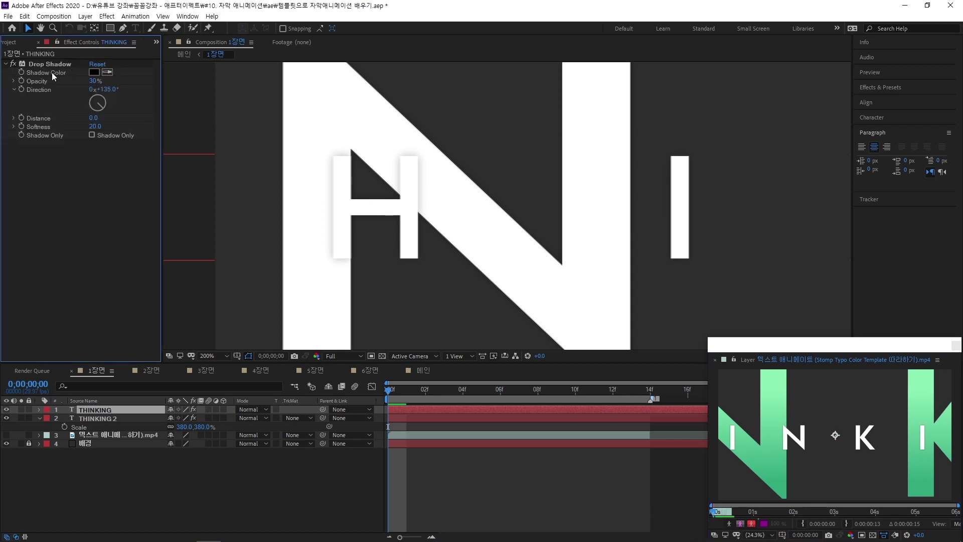
scroll(503, 215, "down", 4)
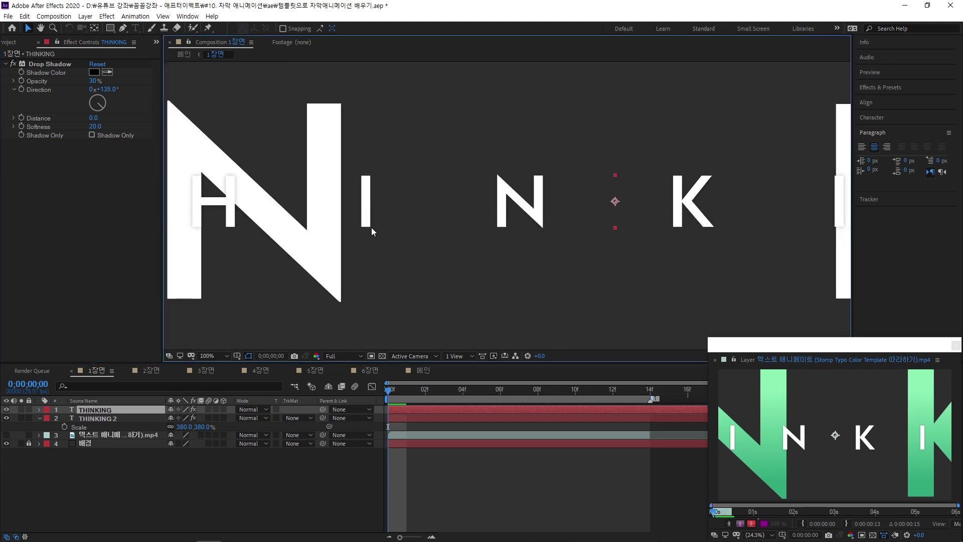
Compare THINKING 2 with the reference at frame 12 and set its Scale to 510%
left_click(135, 419)
left_click_drag(398, 390, 619, 392)
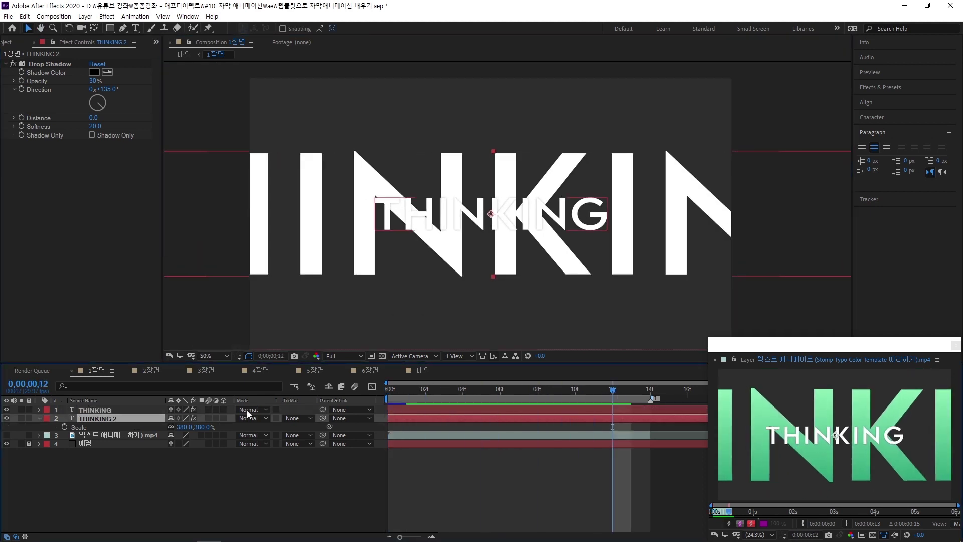
left_click_drag(199, 426, 269, 427)
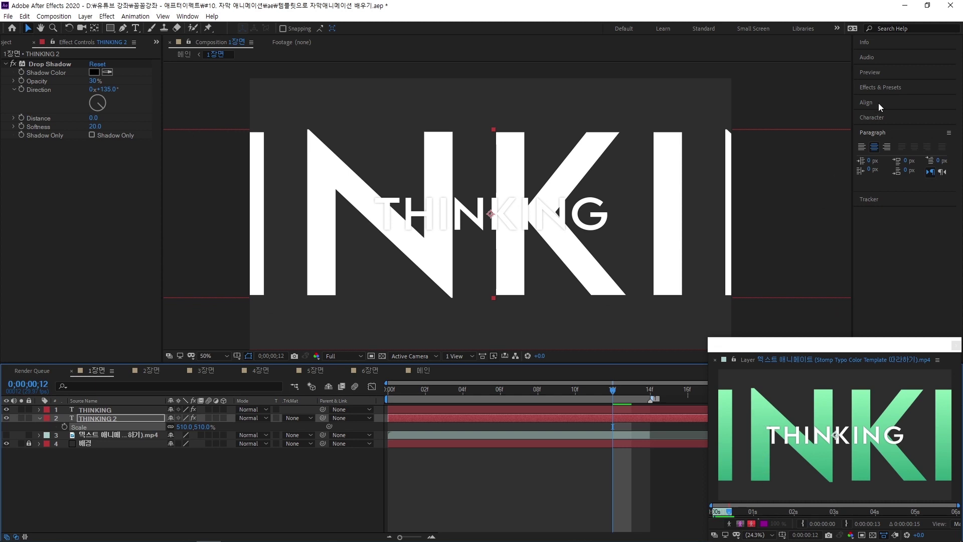
Find the Gradient Ramp effect and apply it to the THINKING 2 layer
left_click(877, 88)
left_click(902, 100)
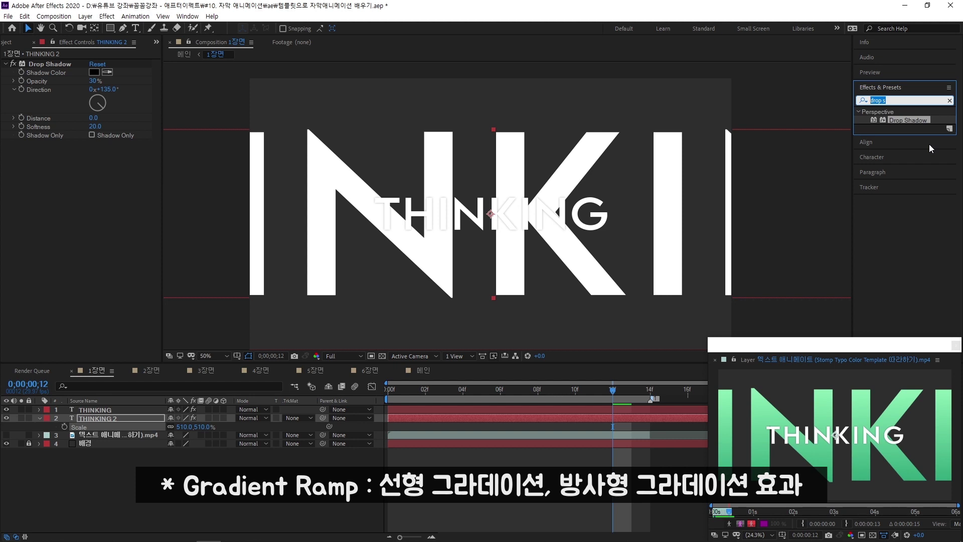
type("gradient")
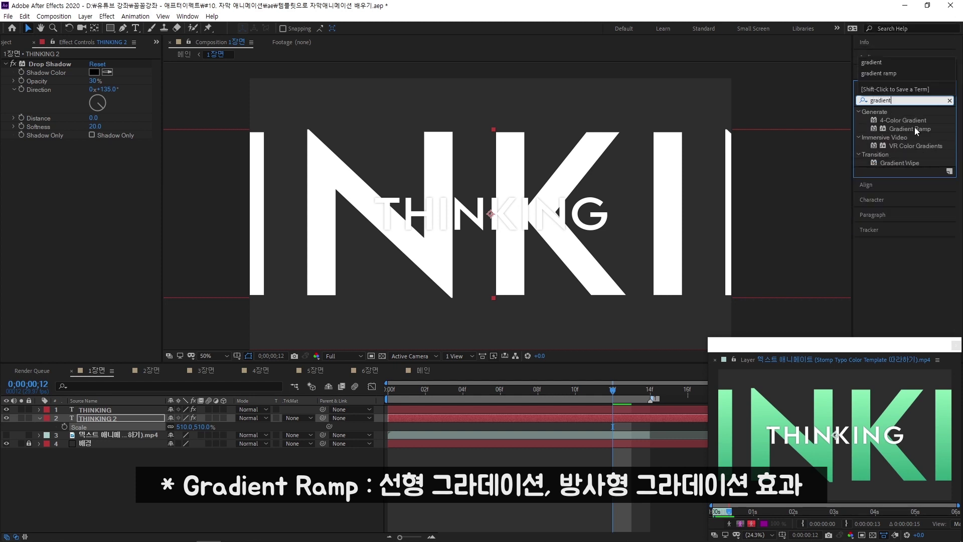
left_click(914, 127)
double_click(918, 127)
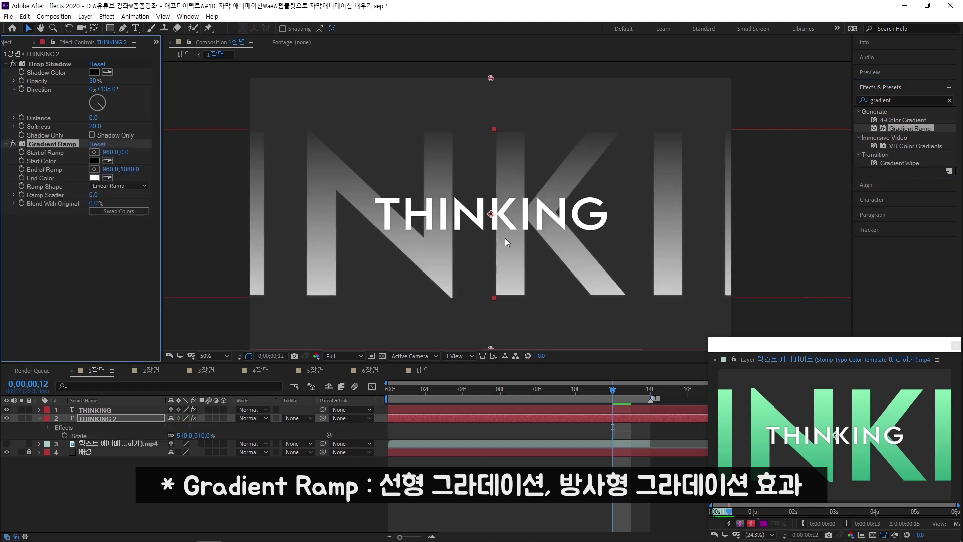
Sample Gradient Ramp's Start Color from the light green top of the reference letters and its End Color from their darker green base
left_click(107, 159)
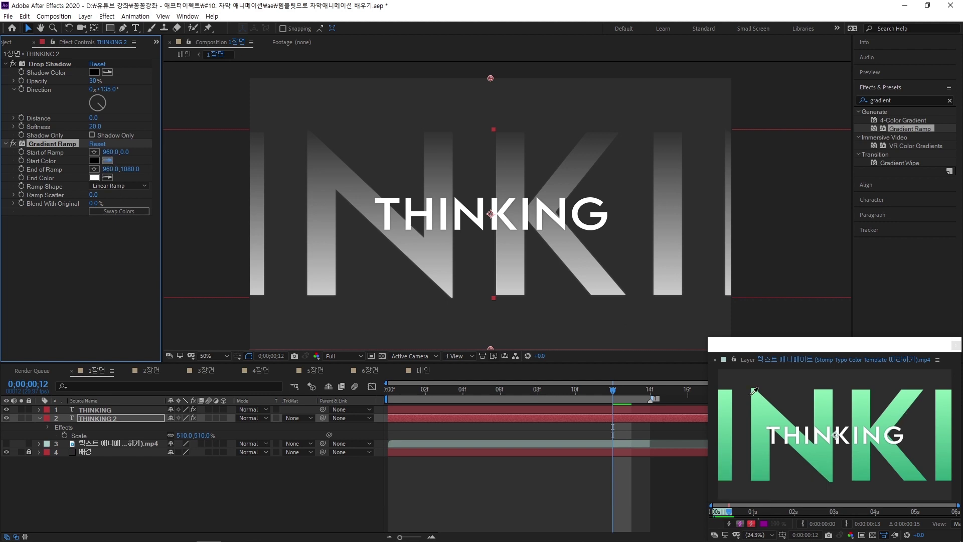
left_click(755, 390)
left_click(107, 177)
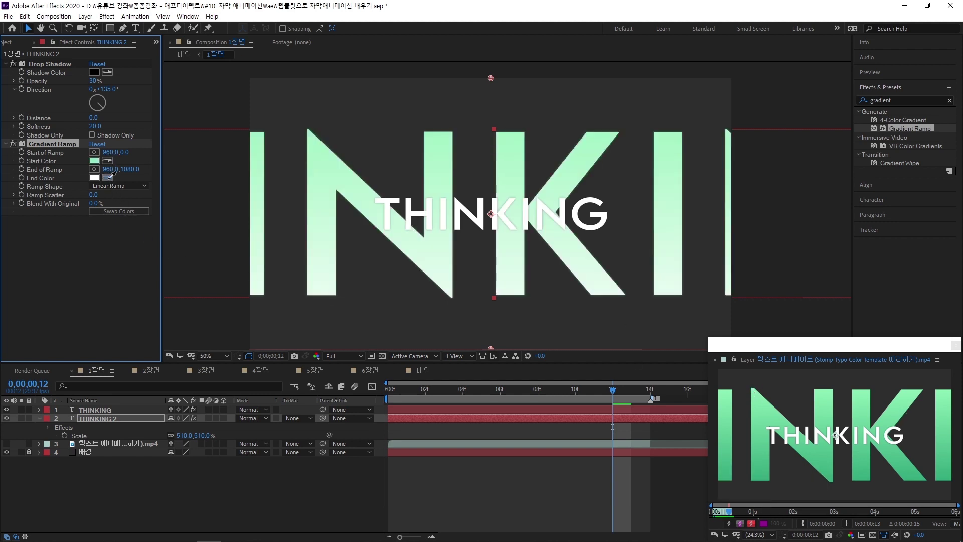
left_click(760, 476)
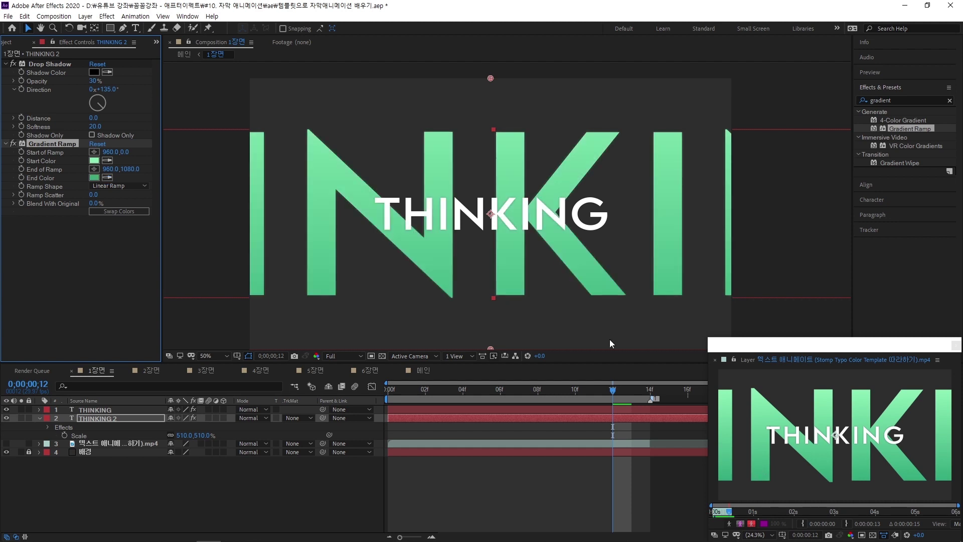
Position Gradient Ramp's start at the large letters' top edge (972.0, 206.0) and its end at their bottom edge (974.0, 880.0)
key("comma")
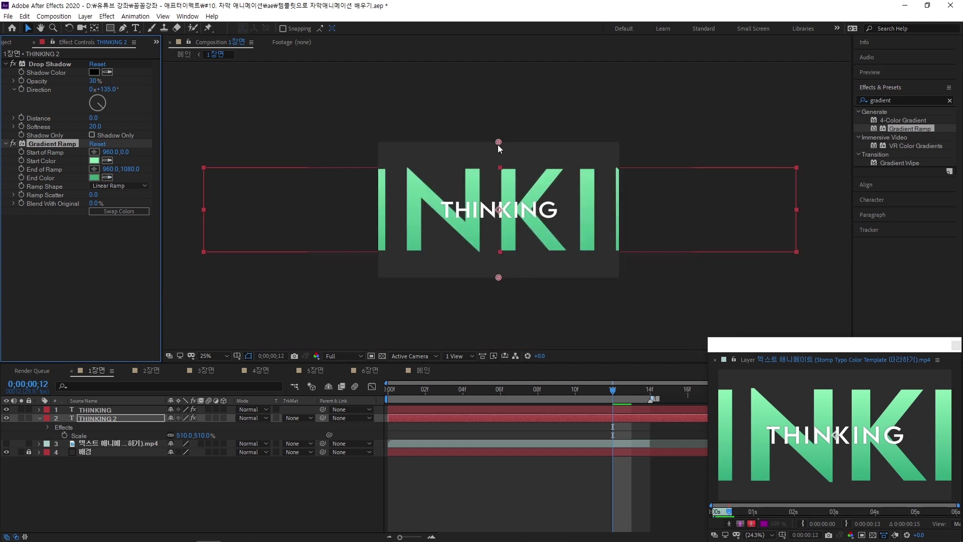
left_click_drag(498, 143, 495, 207)
left_click_drag(497, 278, 491, 250)
key("period")
left_click_drag(475, 295, 493, 299)
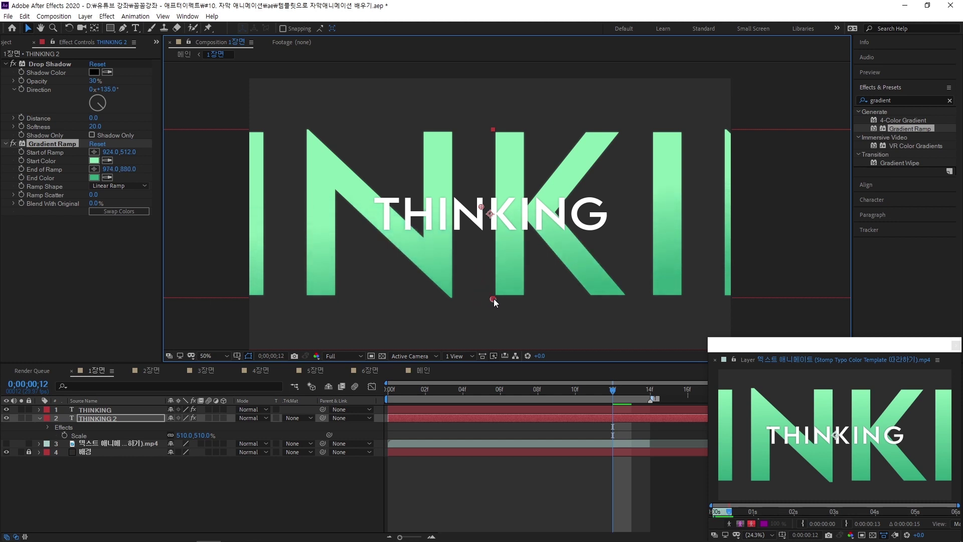
left_click_drag(482, 208, 494, 133)
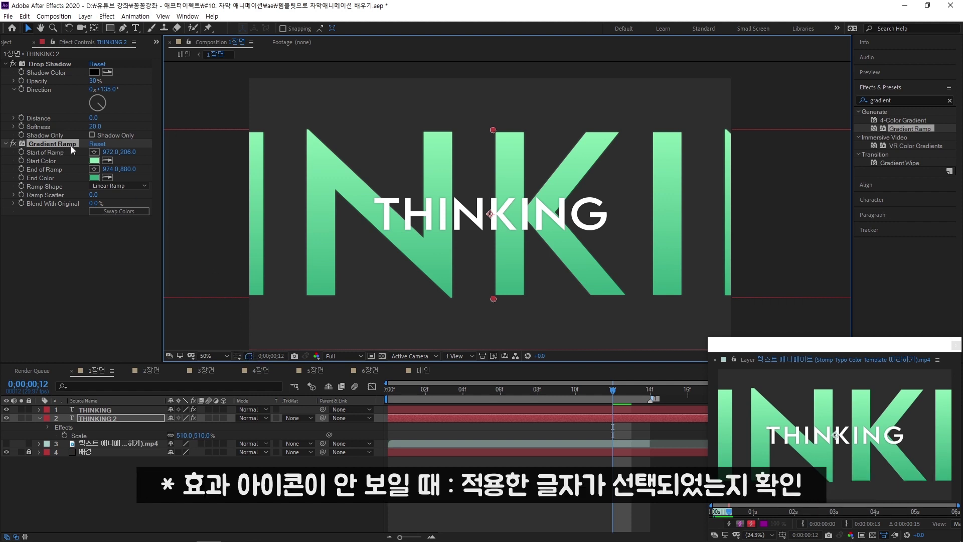
left_click(62, 240)
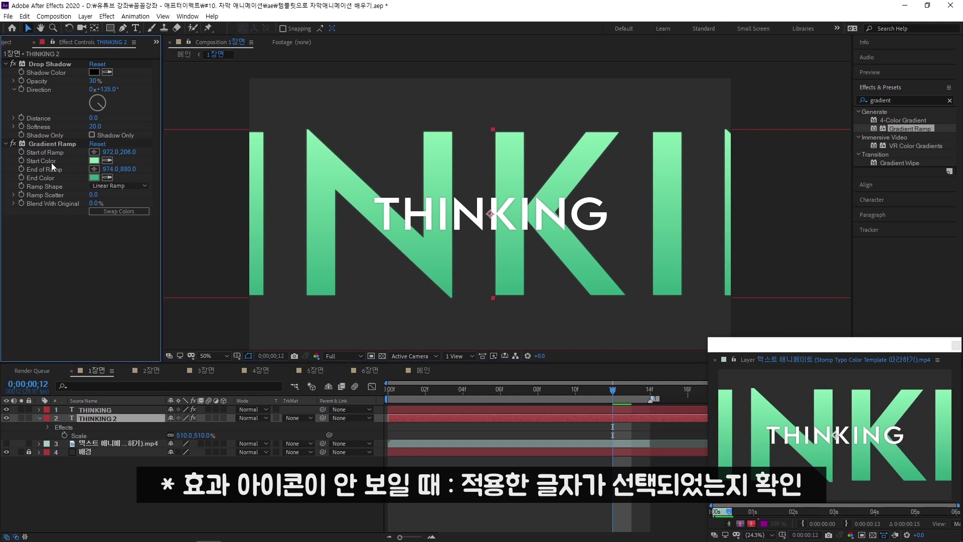
left_click(53, 144)
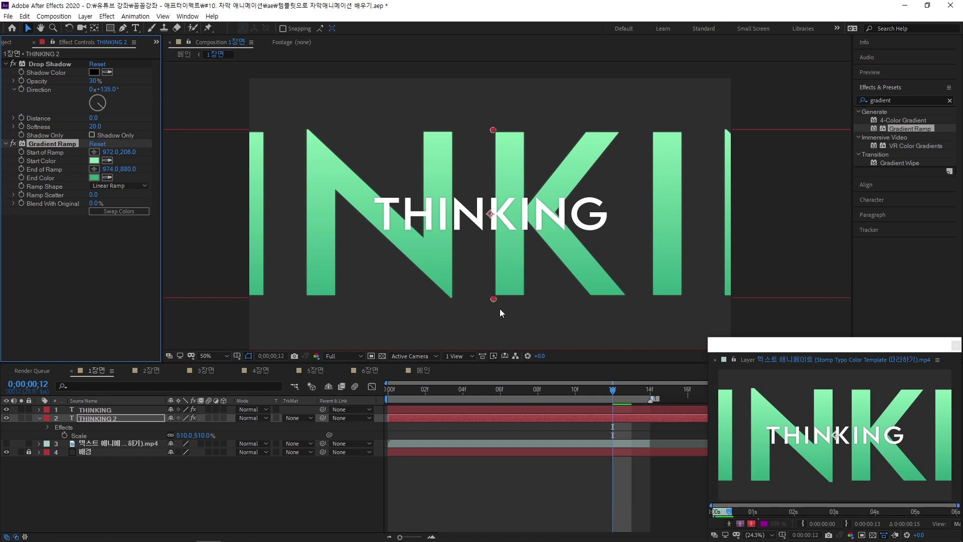
Deselect the layers and add a new Null Object to the scene 1 composition
left_click_drag(616, 387, 611, 423)
left_click(92, 487)
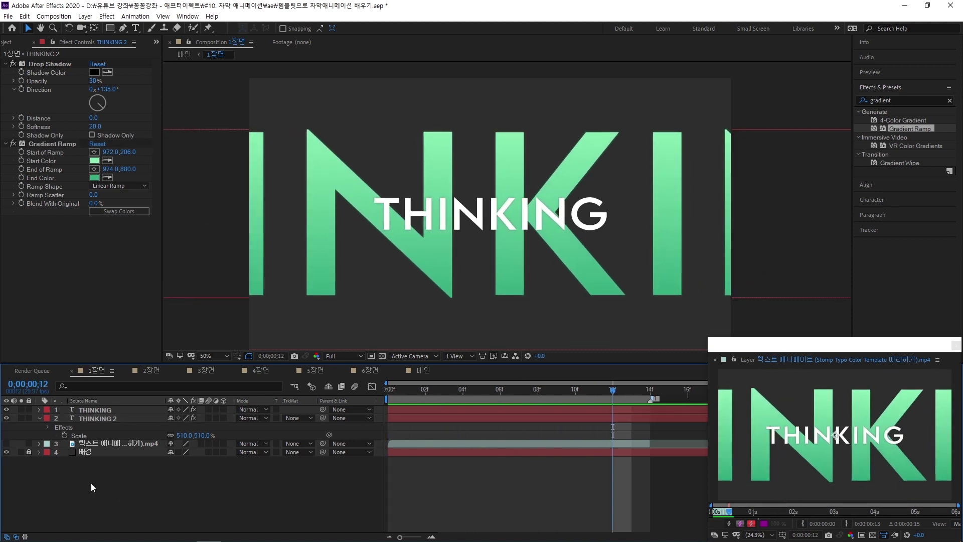
right_click(159, 490)
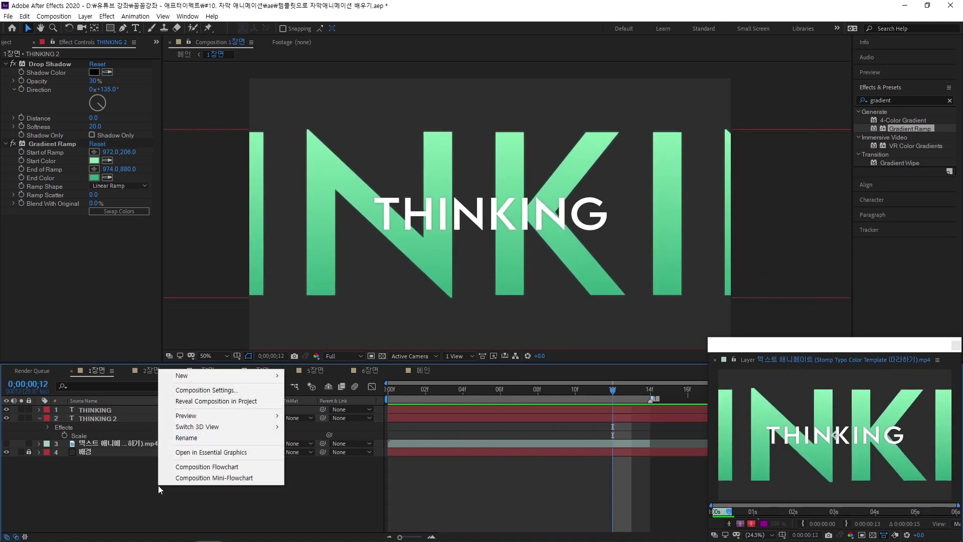
left_click(86, 16)
mouse_move(101, 28)
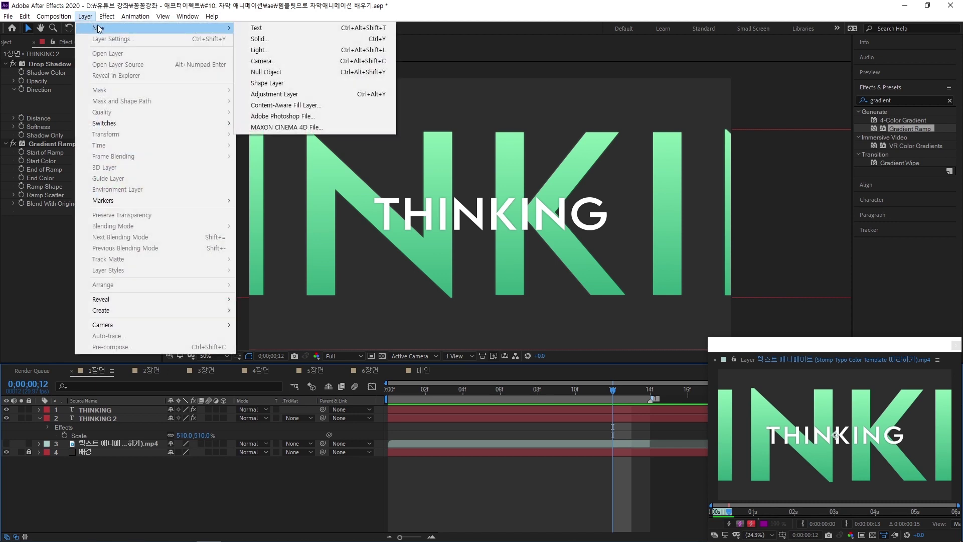
left_click(279, 75)
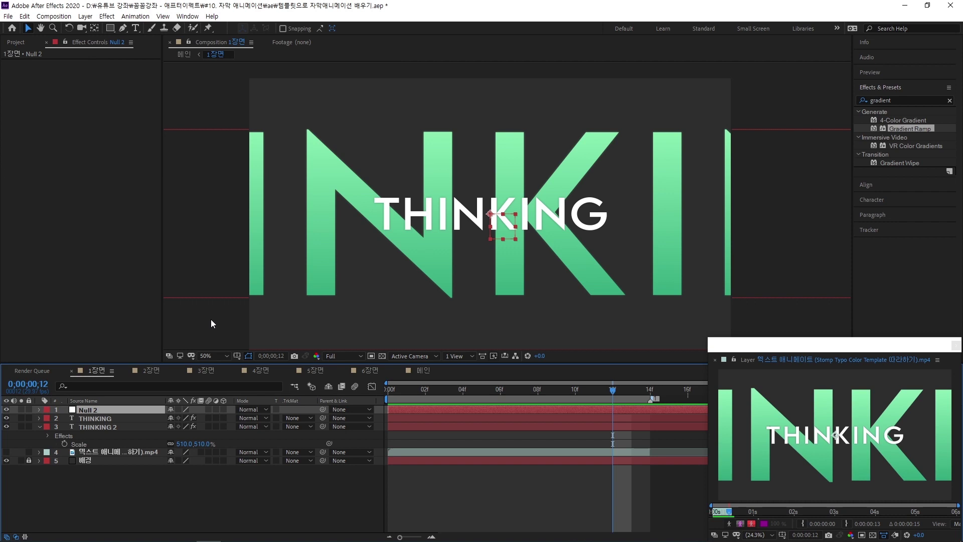
Parent the THINKING and THINKING 2 layers to the Null 2 layer
left_click(120, 427)
left_click(116, 418, "ctrl")
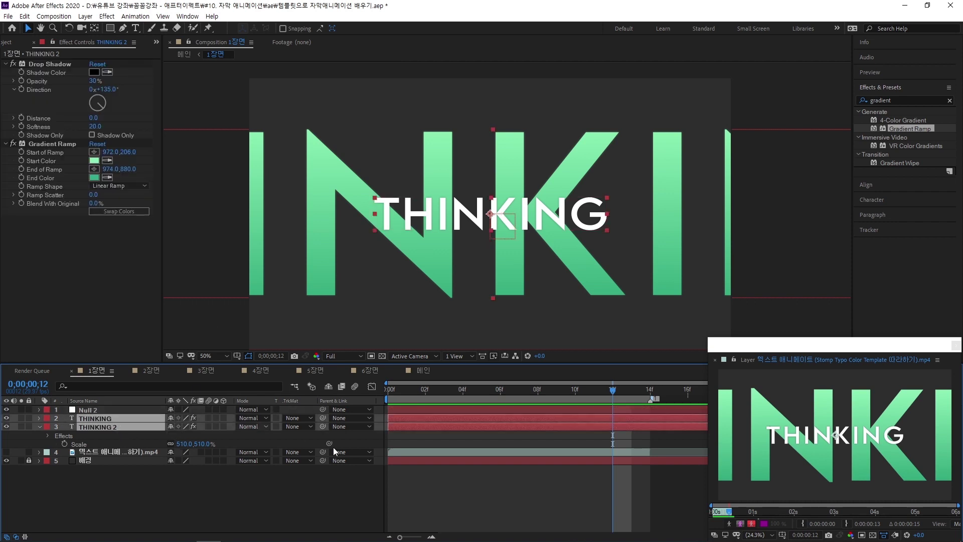
left_click_drag(322, 417, 137, 408)
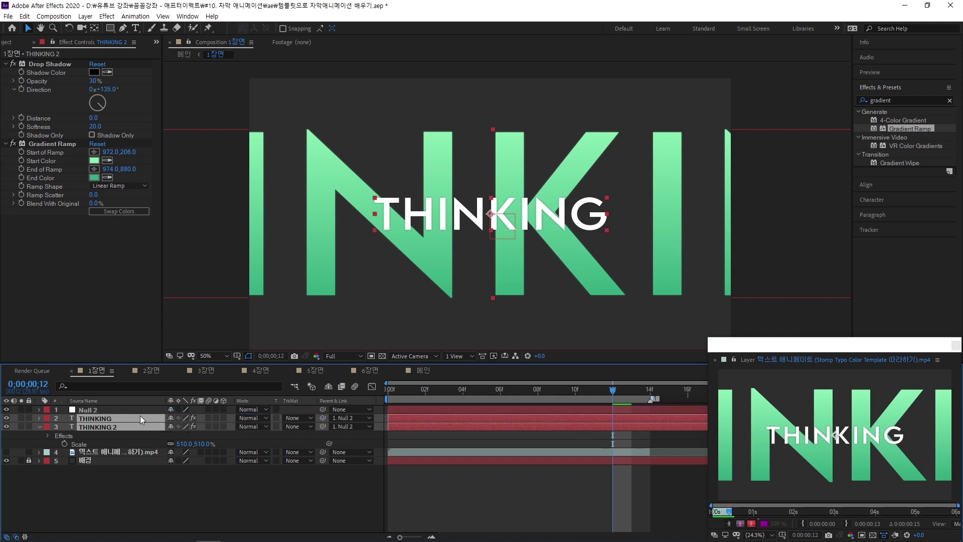
Try animating Null 2's scale from an enlarged size at frame 0 down to 100% at frame 14, and preview it
left_click(135, 410)
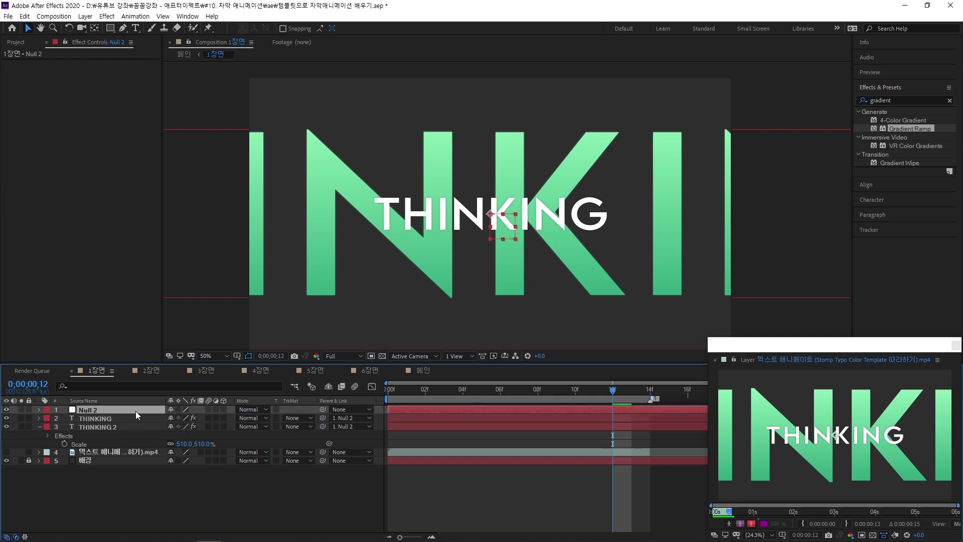
key("s")
left_click_drag(617, 389, 375, 390)
left_click(66, 419)
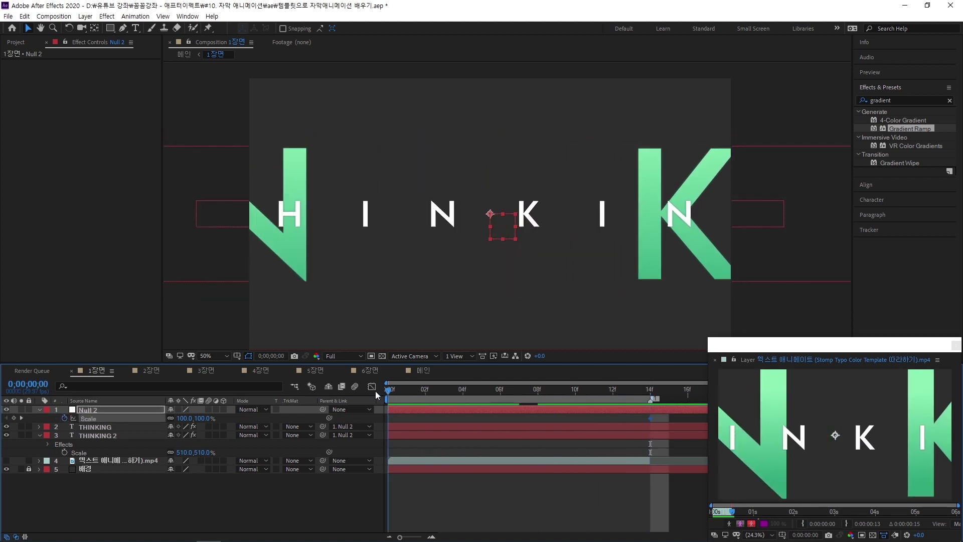
left_click_drag(201, 419, 224, 418)
left_click_drag(405, 390, 371, 399)
left_click(203, 418)
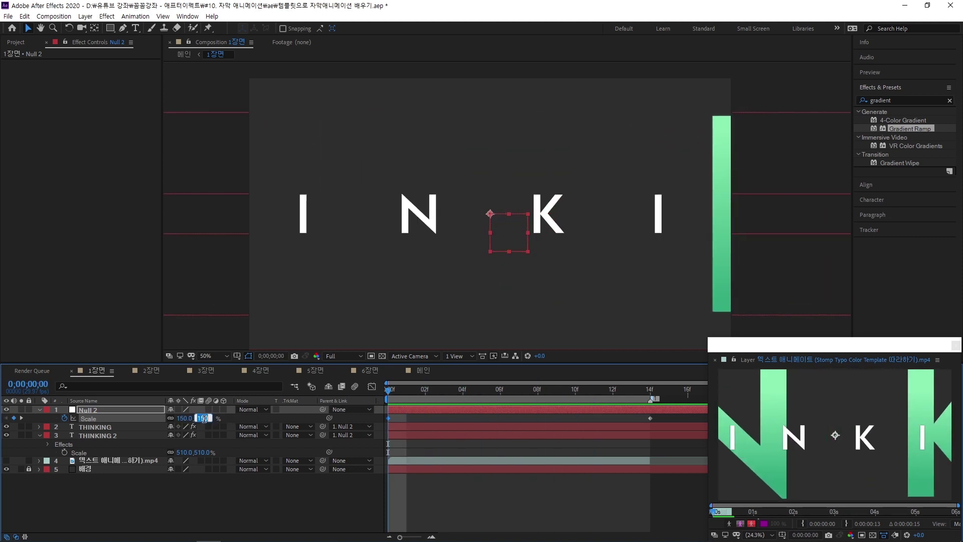
key("Return")
left_click_drag(411, 389, 416, 416)
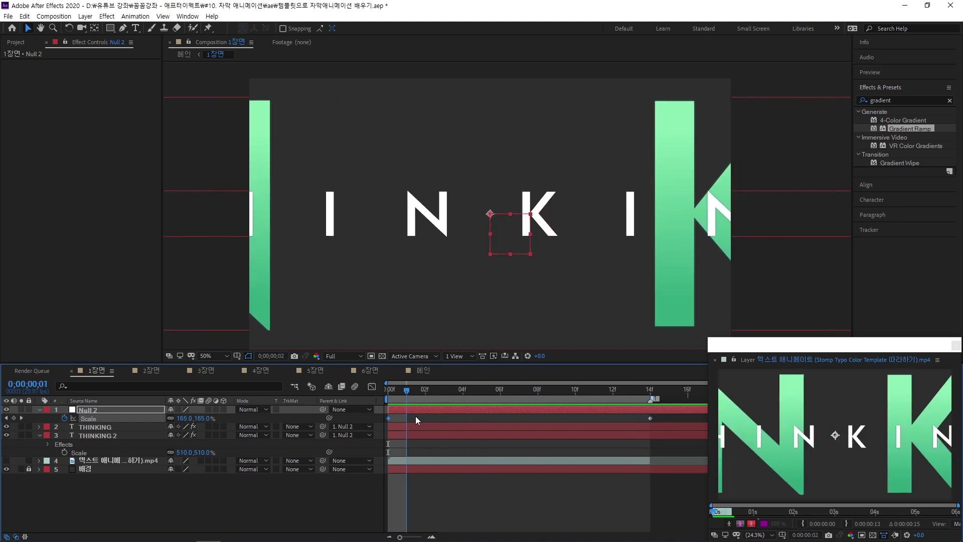
key("space")
key("space")
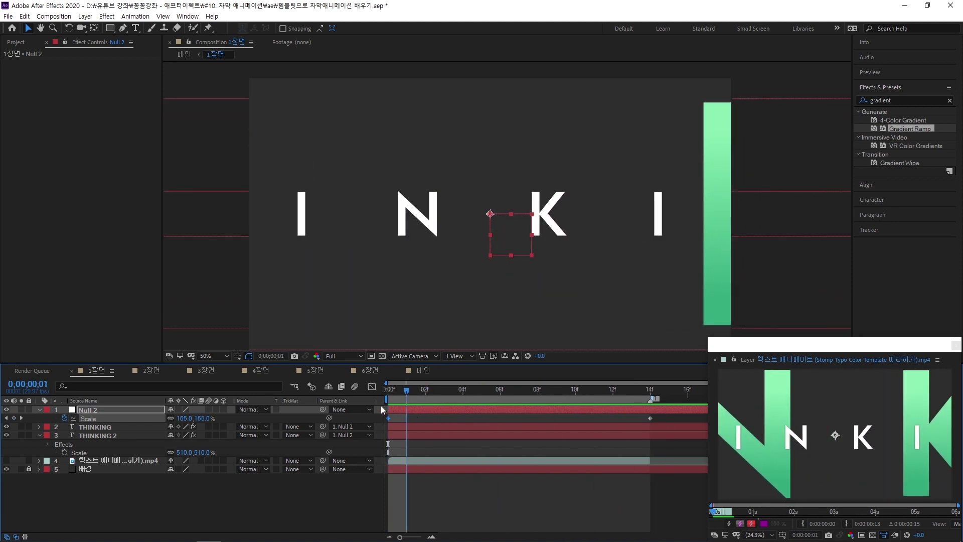
Remove the scale animation from Null 2, keeping its scale at 100%
left_click_drag(631, 390, 651, 398)
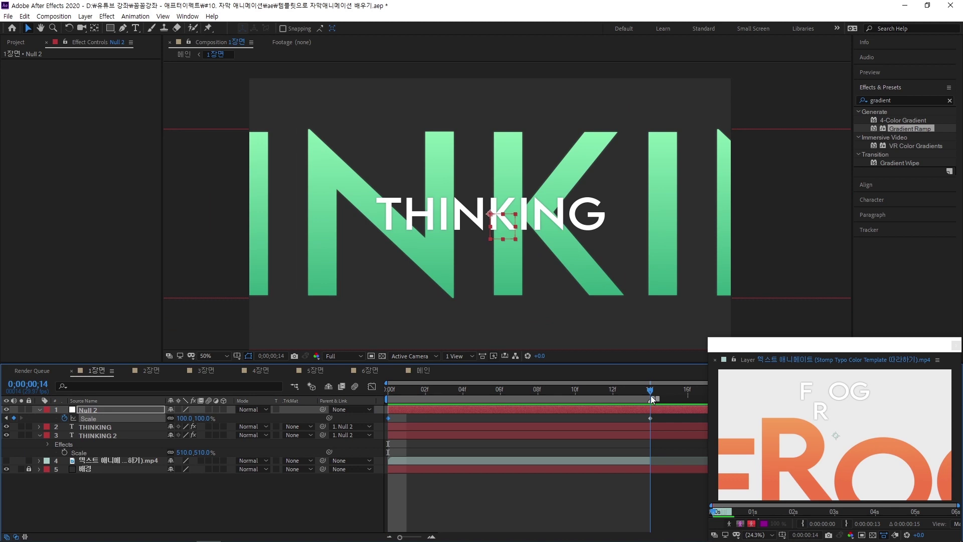
left_click(65, 418)
left_click(581, 394)
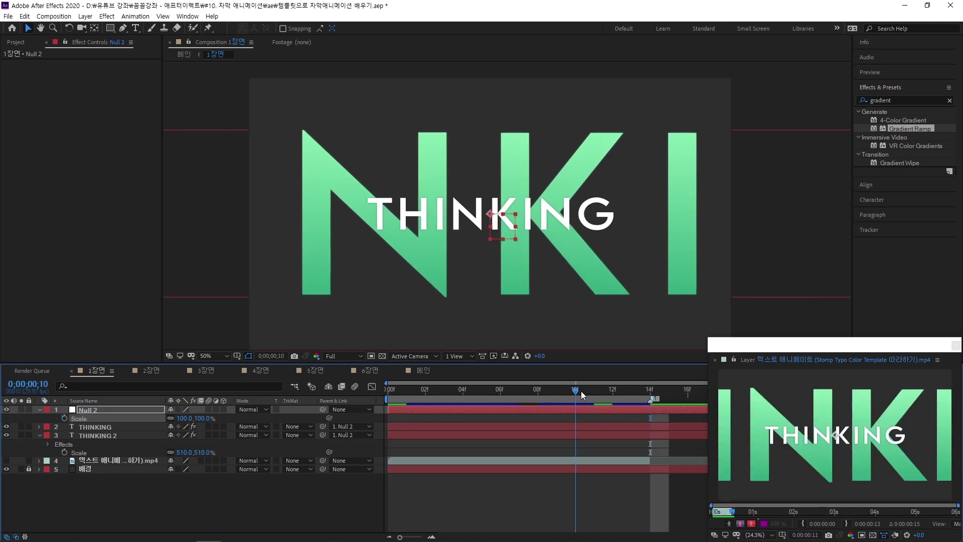
left_click_drag(582, 394, 632, 391)
Make Null 2, THINKING and THINKING 2 3D layers, reveal the animated properties, and show Null 2's position
left_click(130, 435)
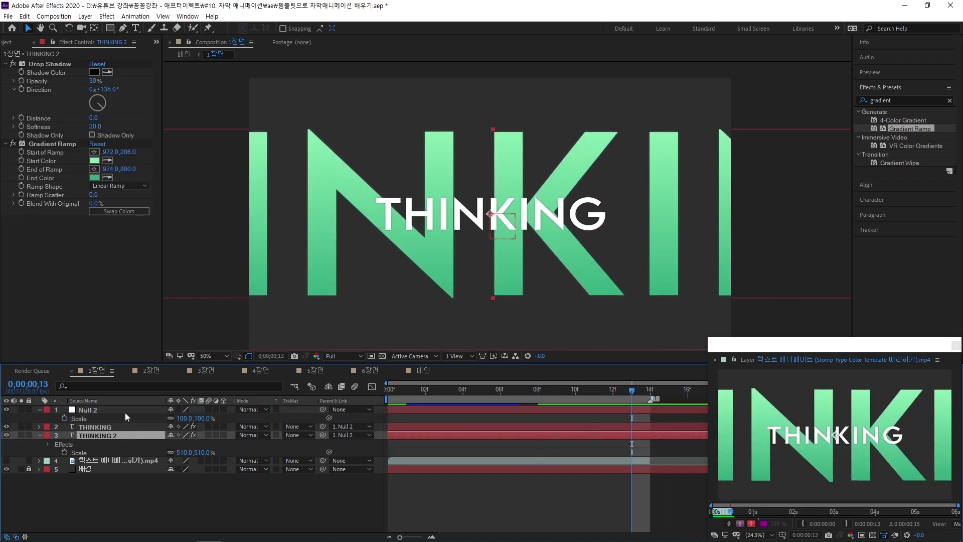
left_click(125, 410, "shift")
left_click(224, 409)
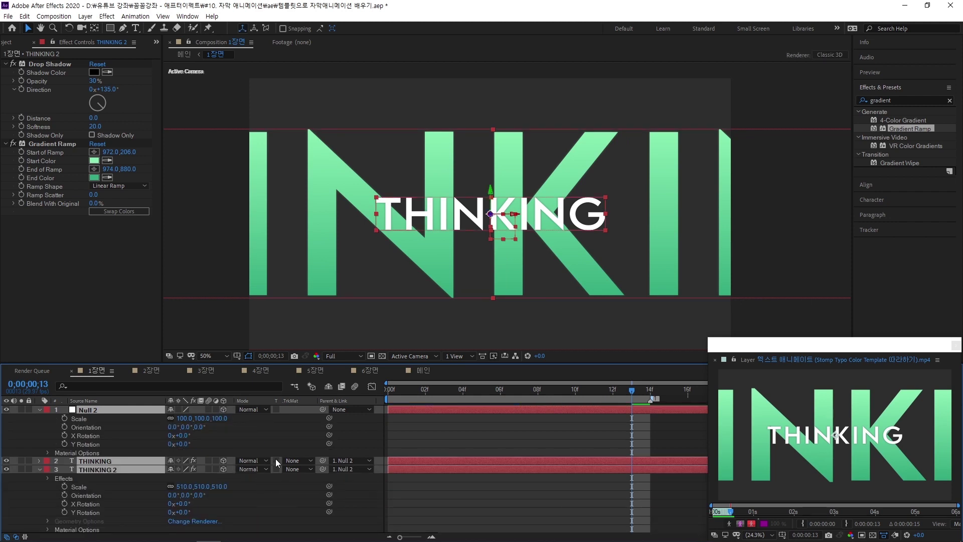
key("u")
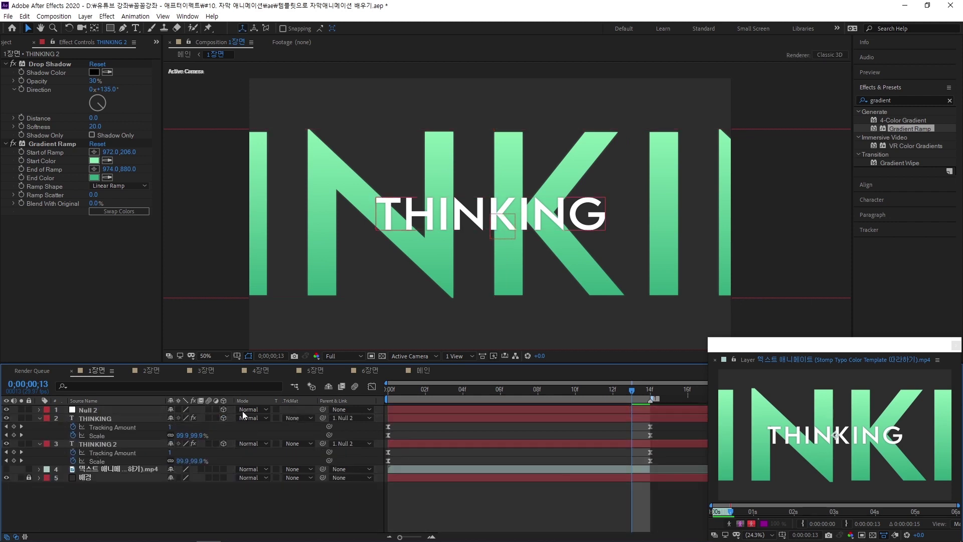
left_click(98, 408)
key("p")
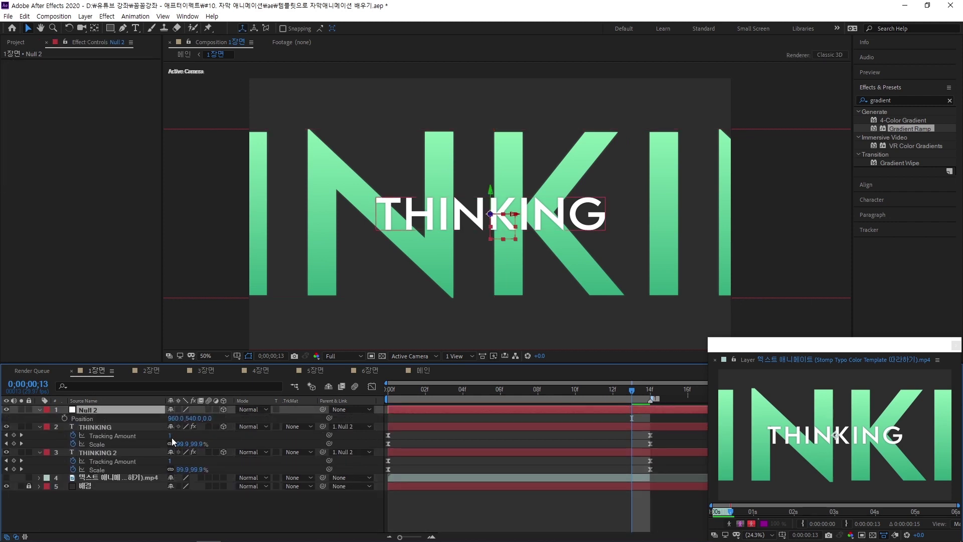
Try different Z position values for Null 2 and return Z to 0
mouse_move(208, 420)
left_mouse_down()
mouse_move(79, 416)
mouse_move(527, 416)
mouse_move(136, 410)
mouse_move(211, 421)
left_mouse_up()
key("Return")
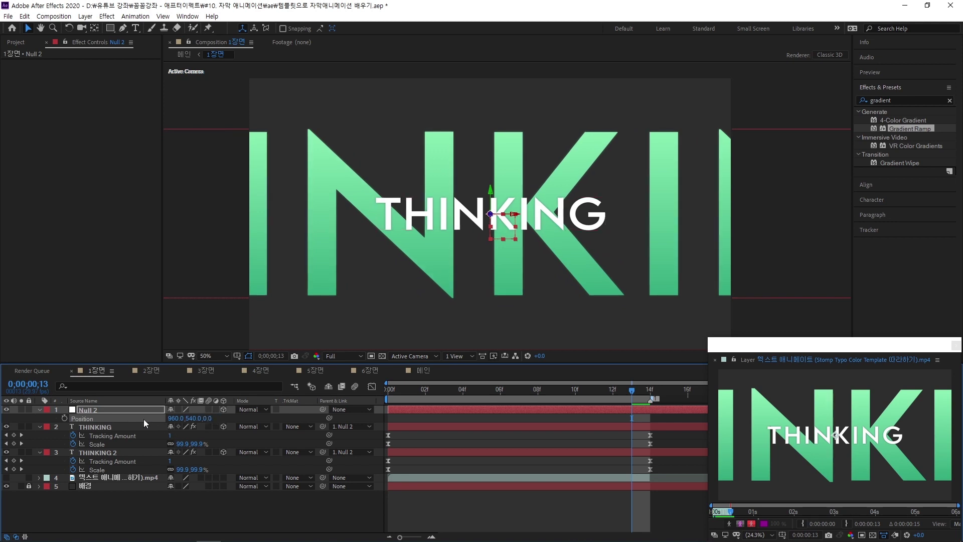
mouse_move(208, 420)
left_mouse_down()
mouse_move(65, 420)
mouse_move(445, 419)
mouse_move(170, 420)
mouse_move(396, 420)
mouse_move(217, 420)
left_mouse_up()
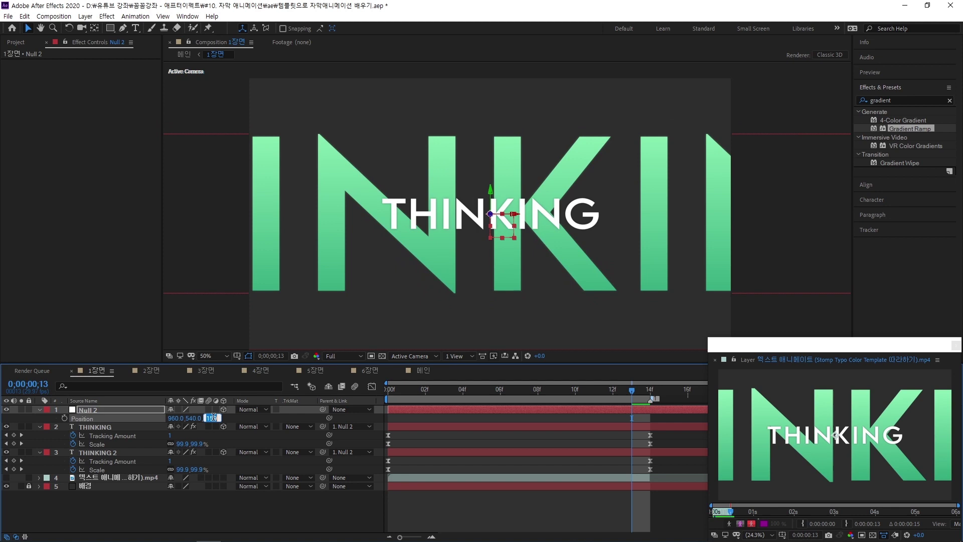
key("Return")
Keyframe Null 2's position with Z at 0 on frame 14 and Z at -942 on frame 0
left_click(64, 418)
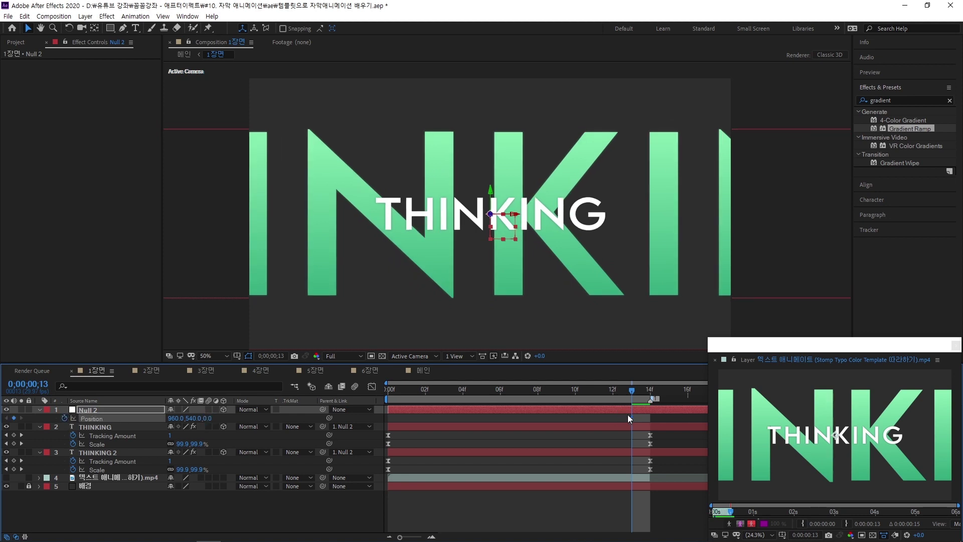
left_click_drag(632, 390, 377, 399)
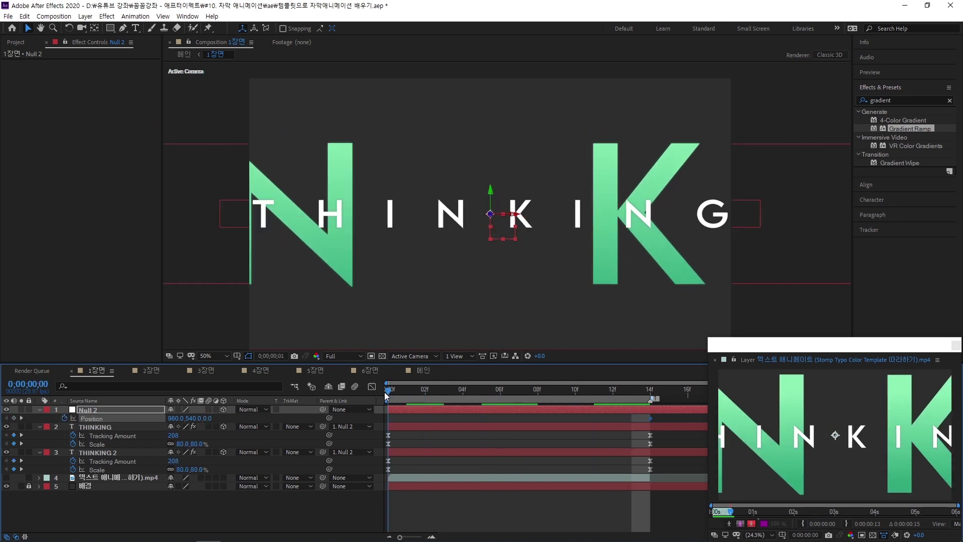
left_click_drag(206, 418, 141, 417)
left_click(429, 416)
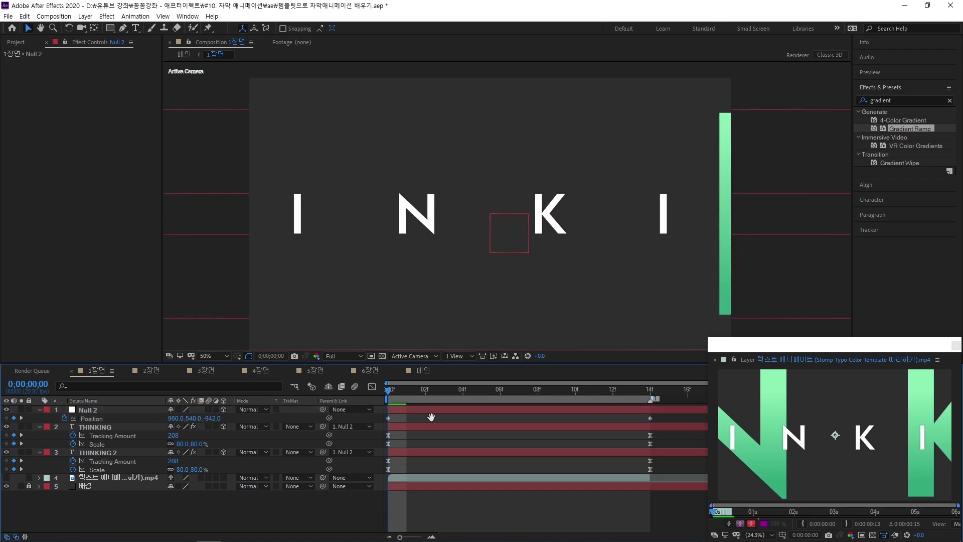
Bring Null 2's starting Z position at frame 0 closer to the camera and preview the animation
left_click(392, 392)
left_click_drag(221, 419, 226, 417)
key("space")
left_click_drag(389, 397, 532, 396)
Apply Easy Ease to both Null 2 position keyframes and reshape the speed graph so the motion peaks early and slows gradually
left_click_drag(662, 414, 378, 423)
key("F9")
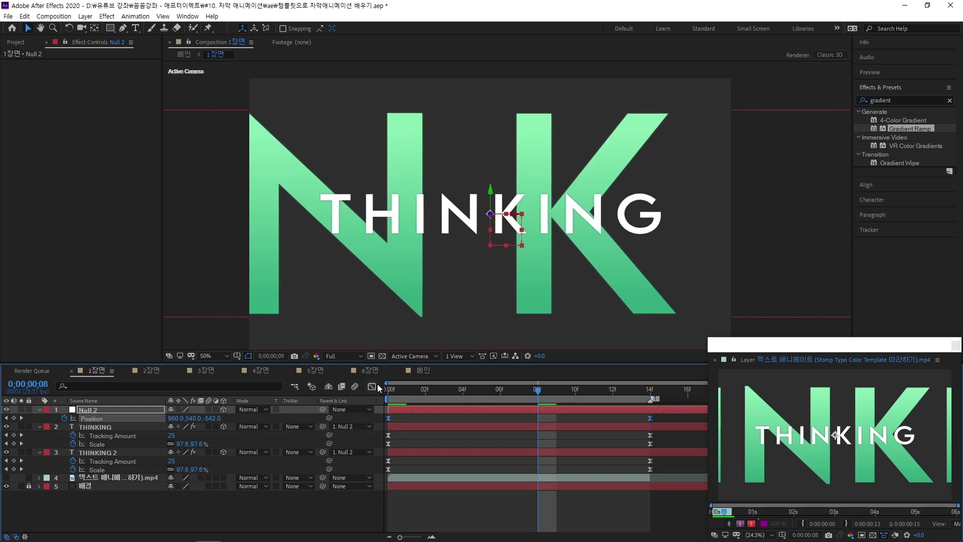
left_click(378, 386)
left_click_drag(643, 475, 555, 508)
left_click_drag(431, 509, 408, 509)
left_click(545, 512)
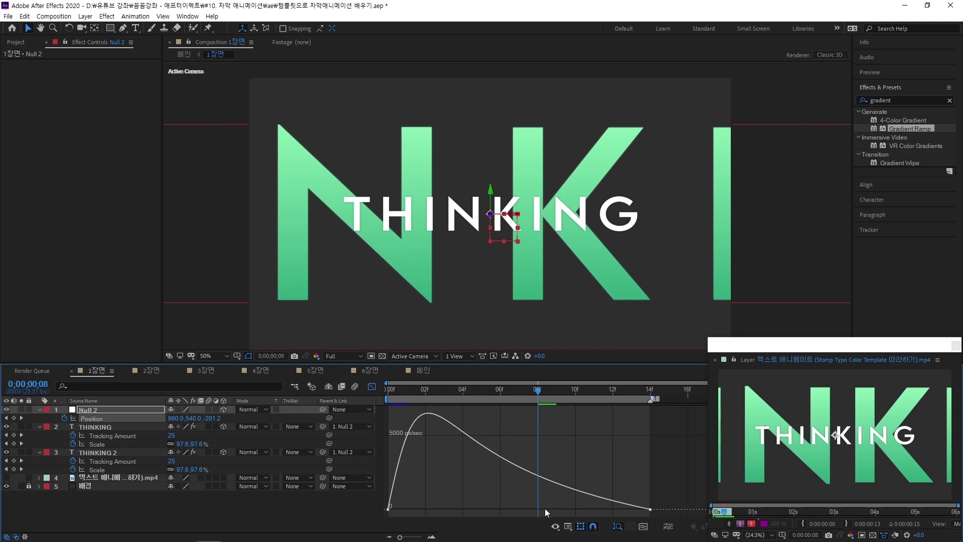
left_click_drag(668, 486, 548, 509)
left_click(372, 387)
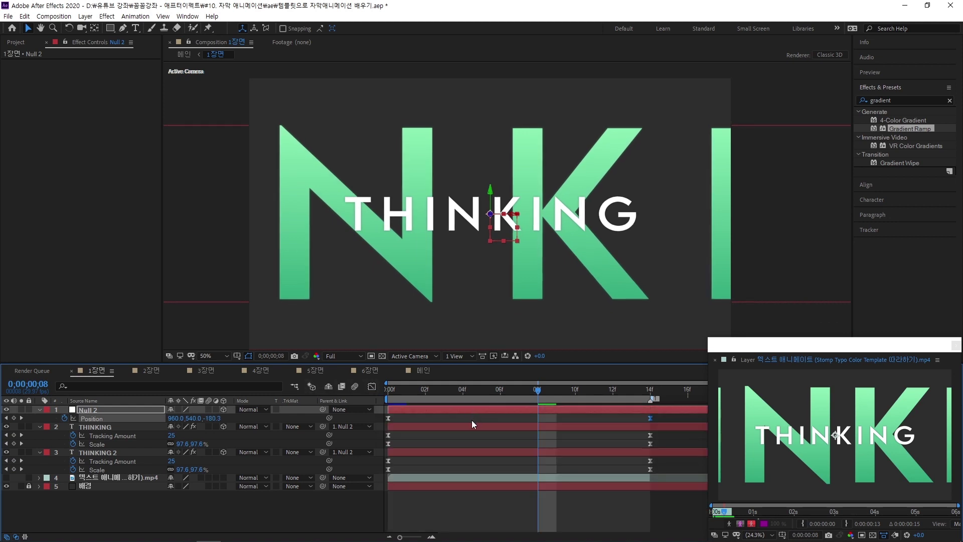
Preview the eased motion and set Null 2's Z position at frame 0 to -2000
key("space")
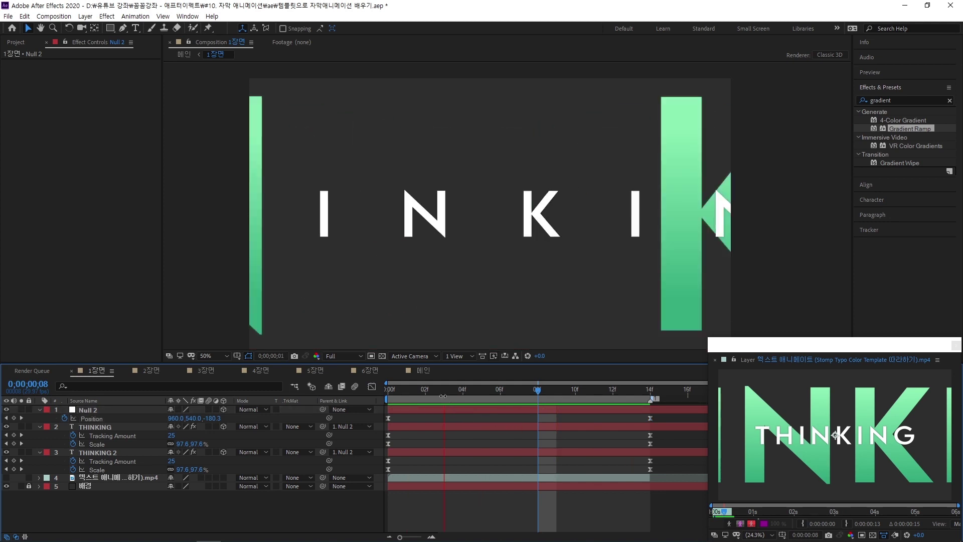
key("space")
left_click(215, 418)
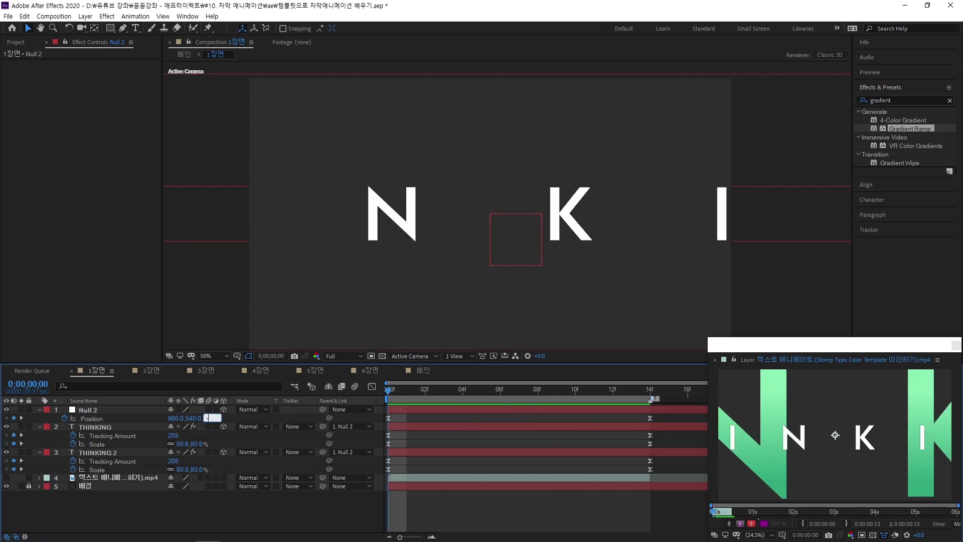
type("-2000")
key("Return")
left_click(500, 418)
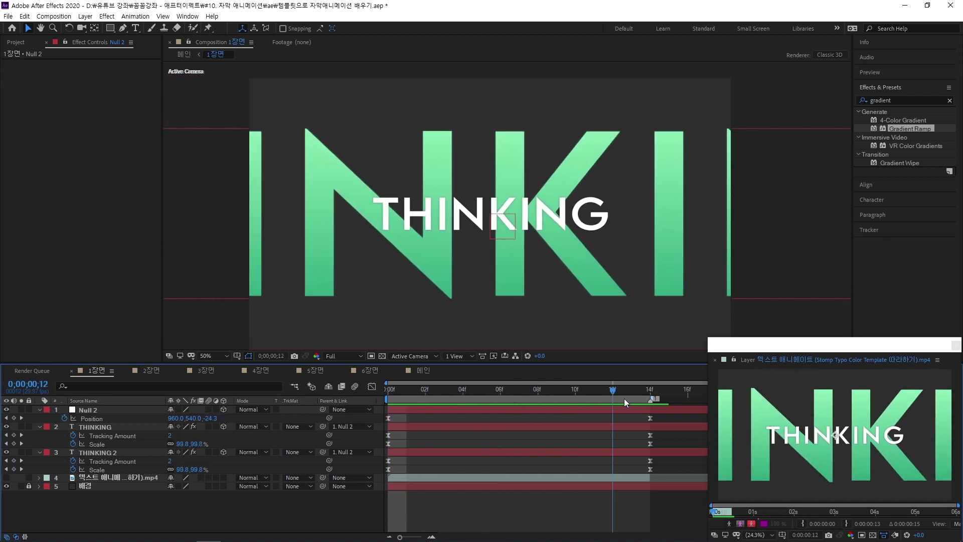
Open the 2장면 composition at frame 0 and move the floating reference viewer clear of the timeline
left_click(152, 370)
left_click_drag(790, 346, 95, 75)
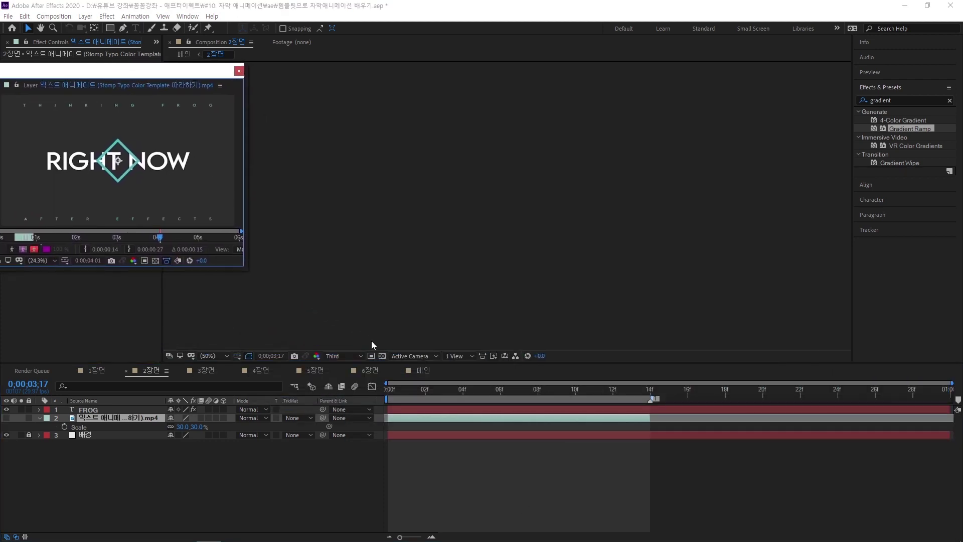
left_click(412, 394)
left_click_drag(165, 72, 186, 81)
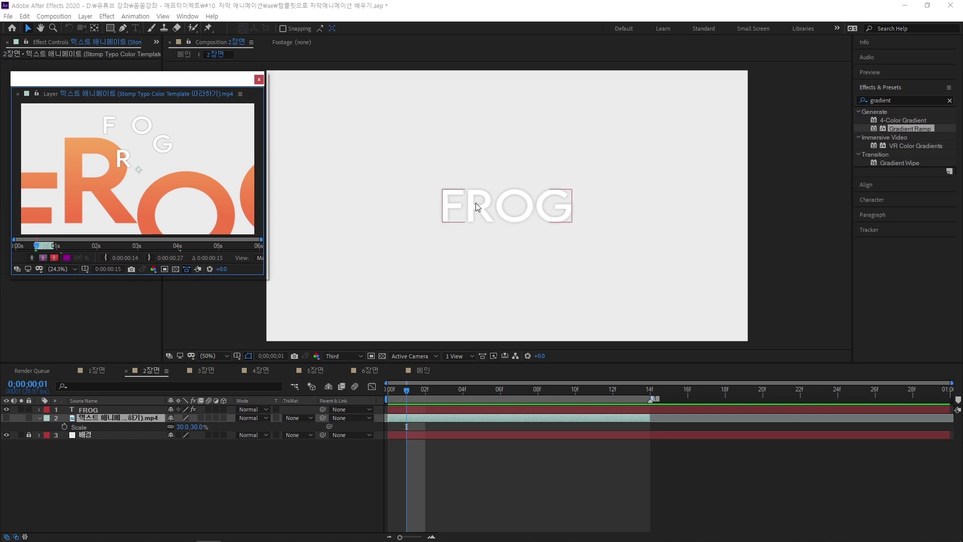
left_click_drag(404, 392, 372, 417)
Add a Position text animator to the FROG layer and set its position to 0.0, -414.0
left_click(71, 409)
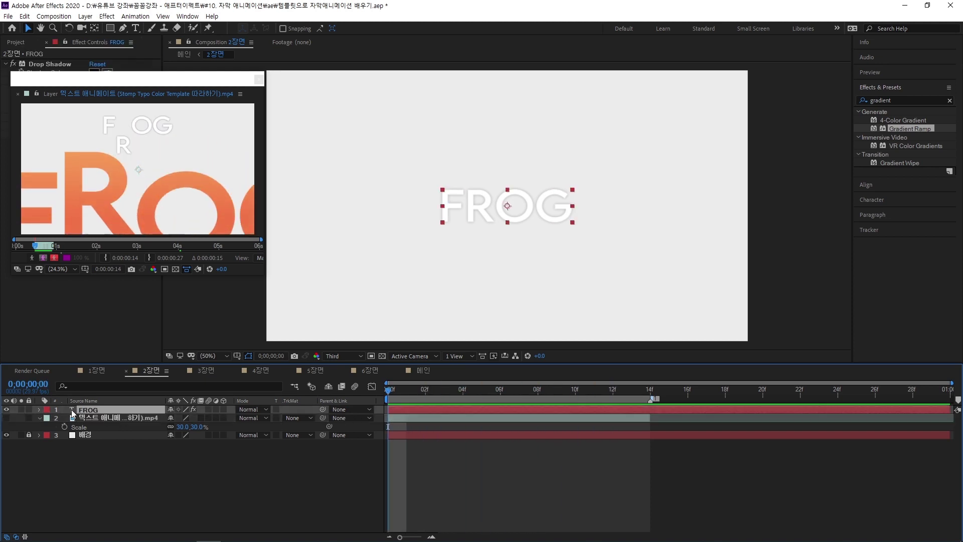
left_click(39, 409)
left_click(229, 419)
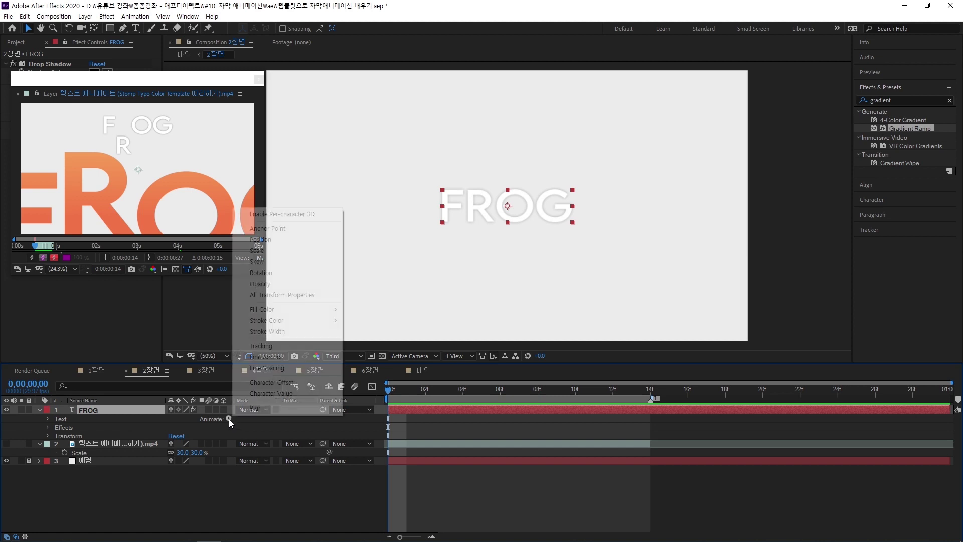
left_click(284, 240)
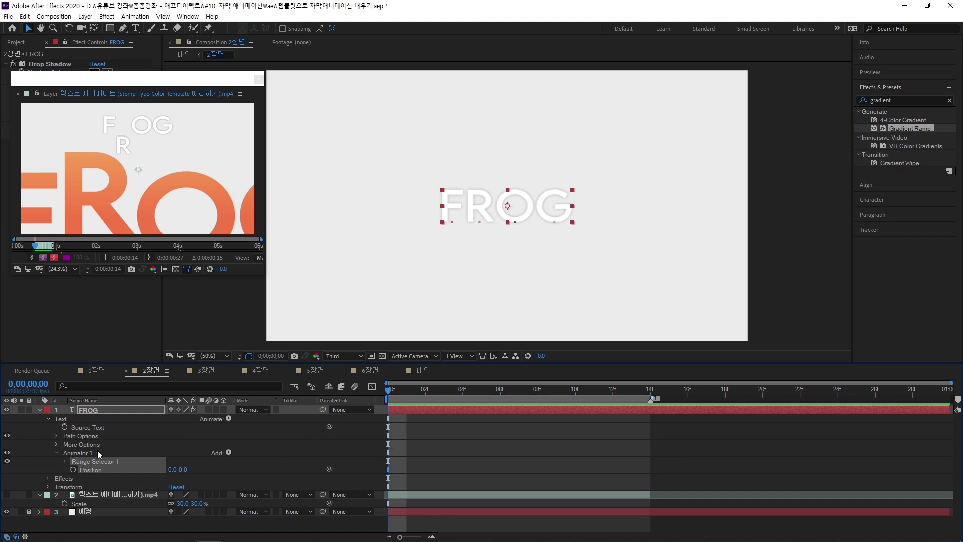
left_click(194, 474)
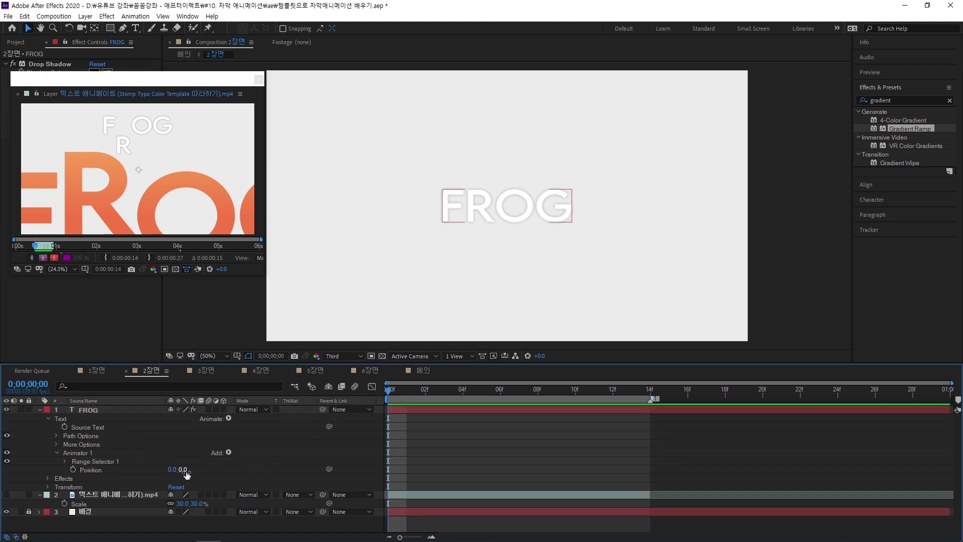
left_click_drag(186, 470, 43, 476)
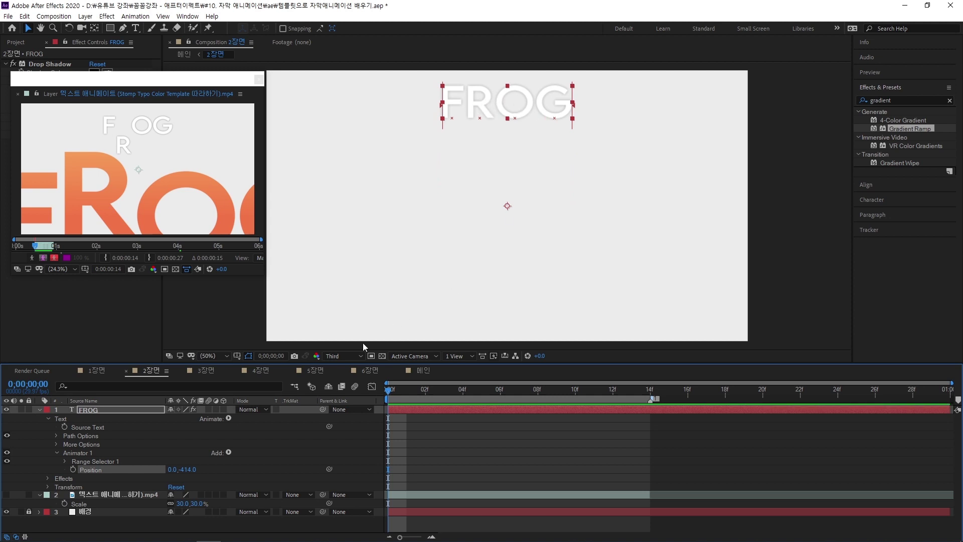
Expand Range Selector 1 of the FROG layer's animator and select its Offset property
left_click(101, 461)
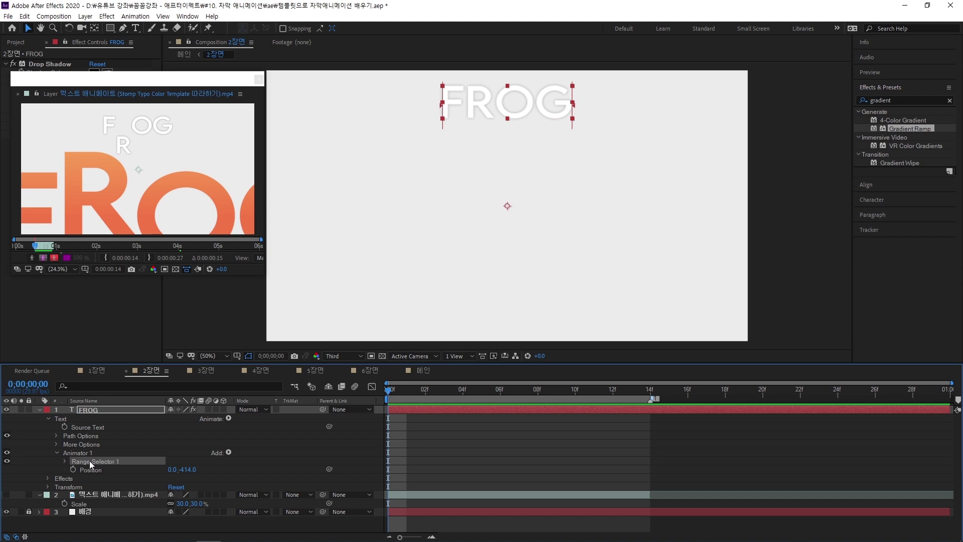
left_click(64, 461)
left_click(64, 460)
left_click(65, 461)
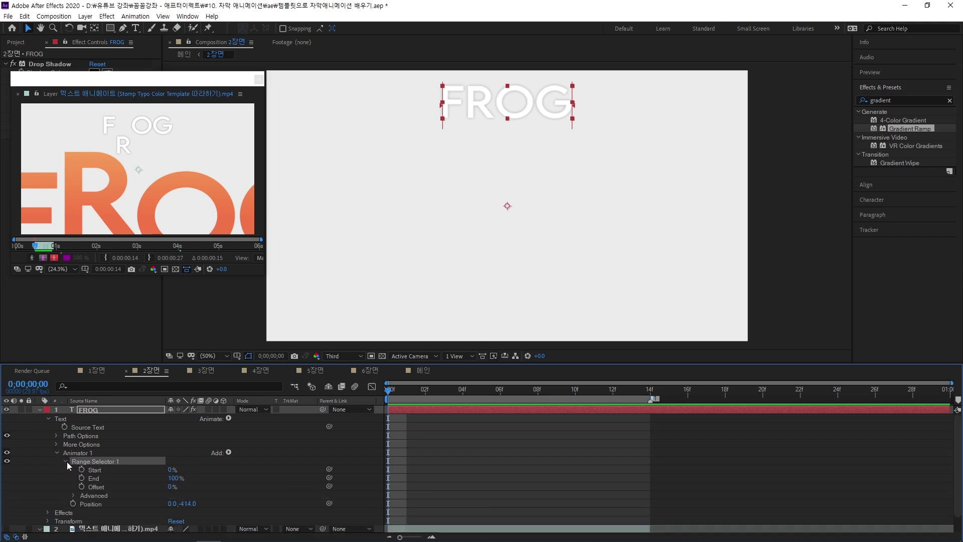
left_click(81, 487)
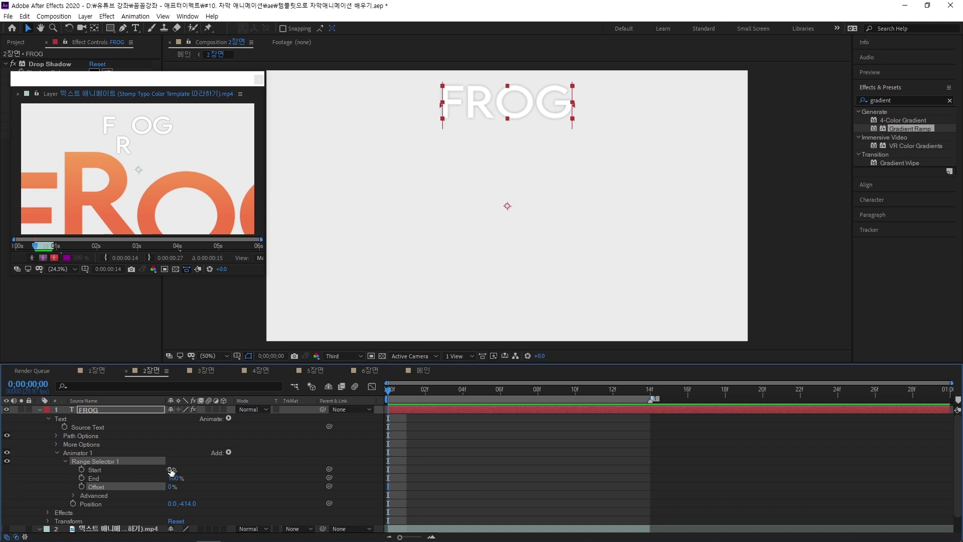
Try out the range selector's Start and End values on the FROG text and restore them to 0% and 100%
left_click_drag(169, 469, 149, 474)
mouse_move(175, 479)
left_mouse_down()
mouse_move(138, 479)
mouse_move(221, 470)
mouse_move(161, 472)
left_mouse_up()
left_click(137, 503)
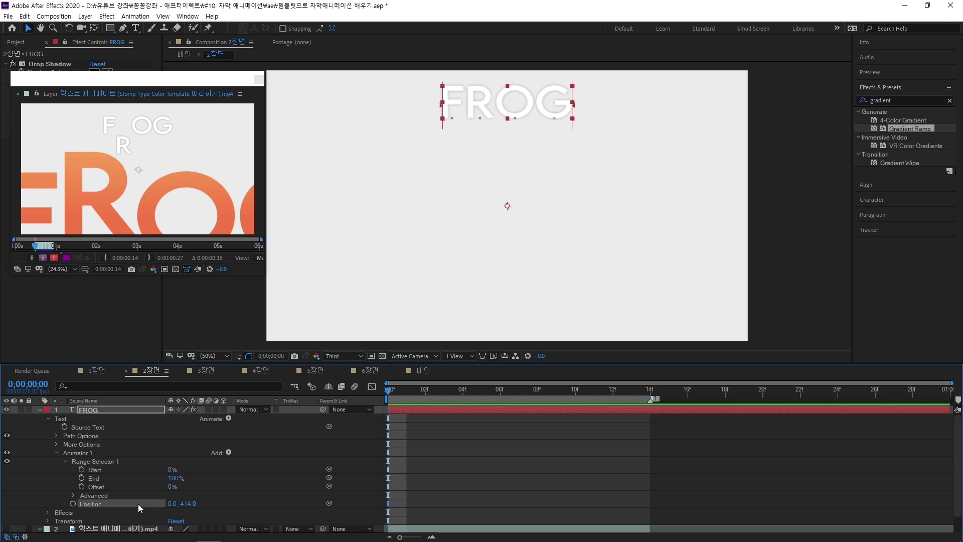
Set the FROG text animator's Position to 0.0, -434.0
left_click(228, 418)
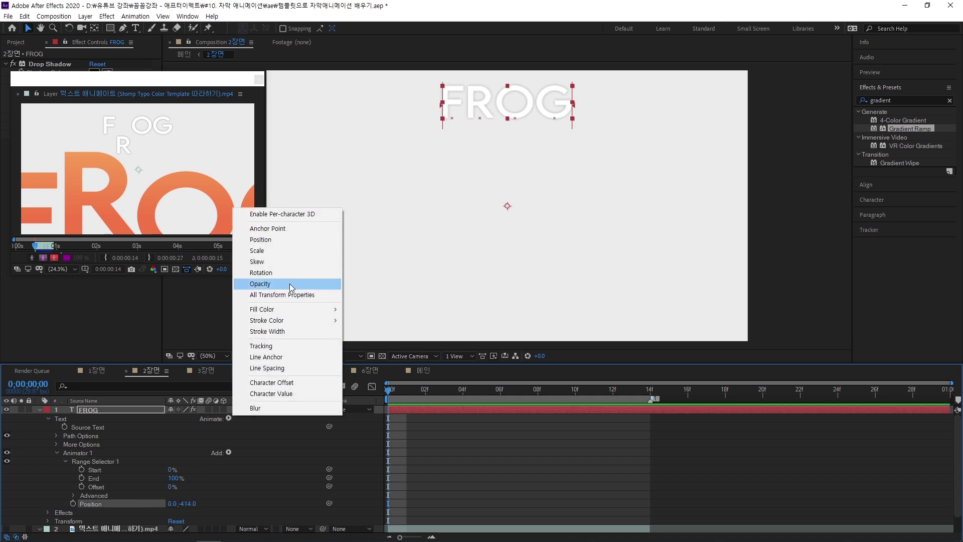
left_click(131, 506)
mouse_move(179, 503)
left_mouse_down()
mouse_move(215, 503)
mouse_move(179, 503)
left_mouse_up()
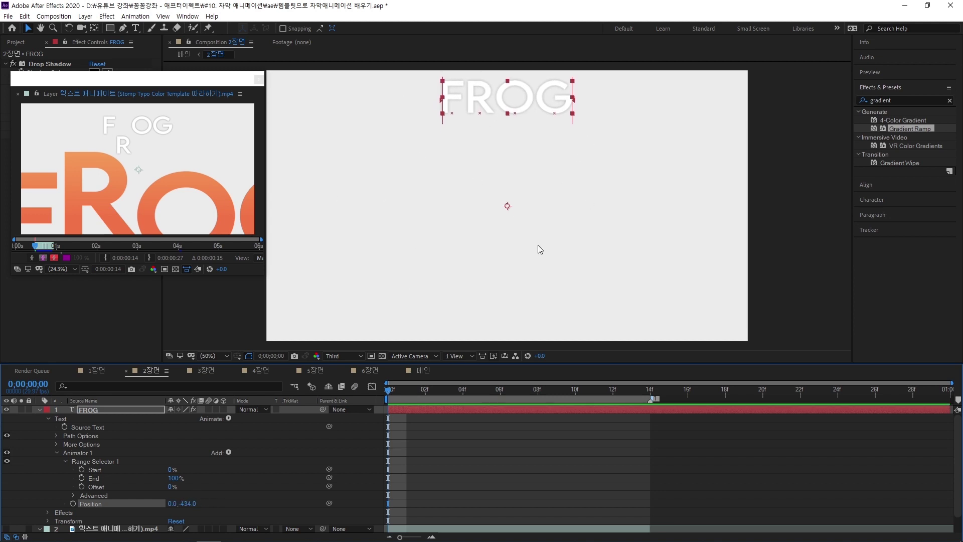
Test how the range selector's Start and End percentages shift the FROG letters, returning them to 0% and 100%
left_click(130, 470)
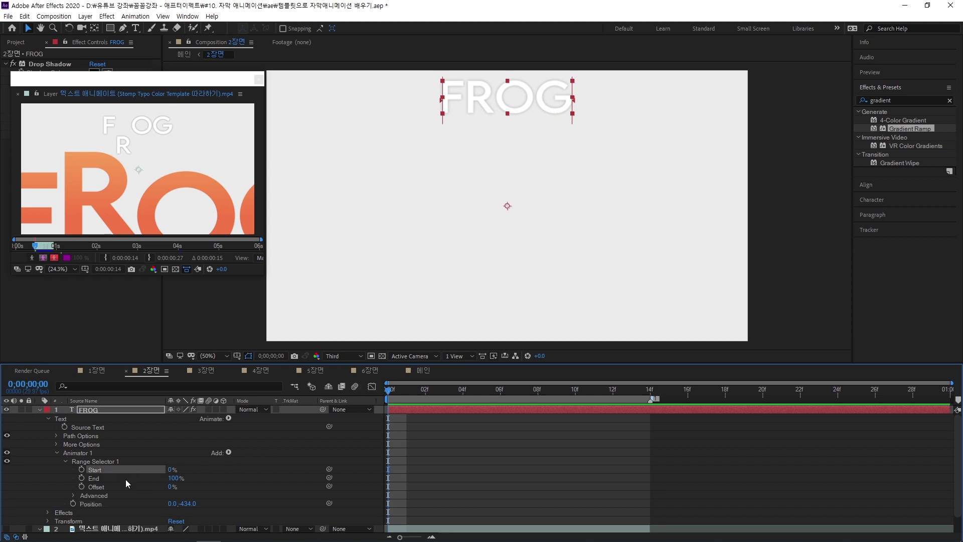
left_click(126, 478)
left_click(142, 470)
mouse_move(171, 469)
left_mouse_down()
mouse_move(219, 467)
mouse_move(171, 469)
left_mouse_up()
left_click_drag(176, 479, 120, 479)
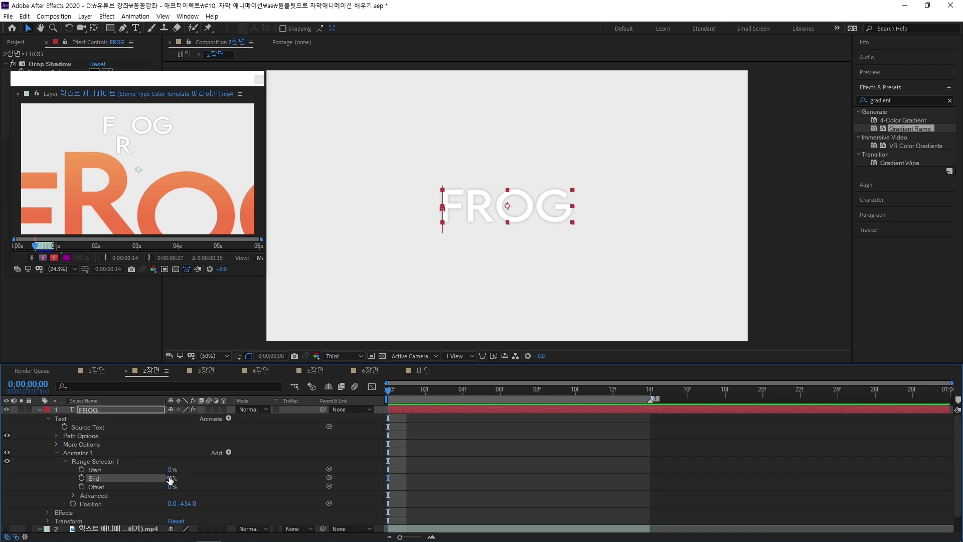
mouse_move(172, 478)
left_mouse_down()
mouse_move(181, 473)
mouse_move(156, 472)
left_mouse_up()
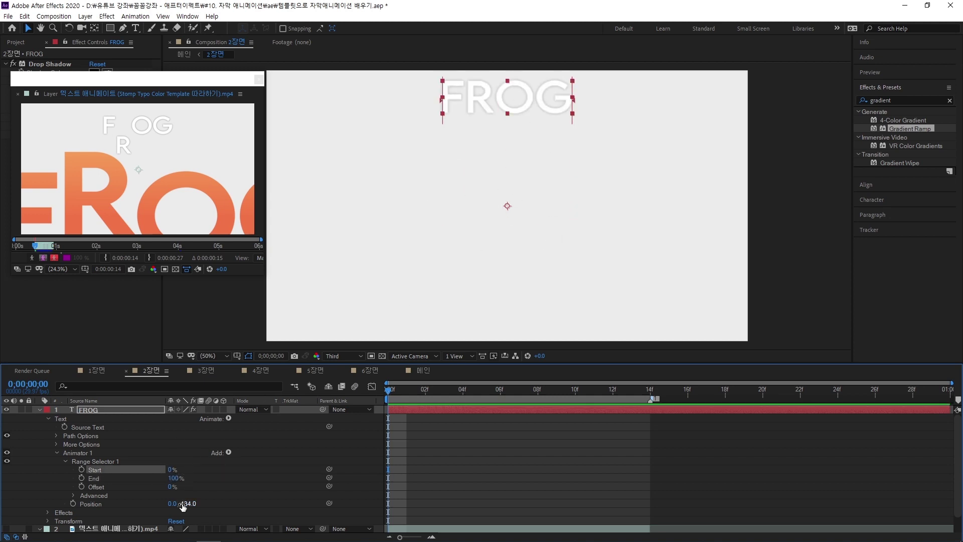
left_click_drag(172, 470, 138, 464)
At frame 3, expand the Advanced options of Range Selector 1 and turn on Randomize Order
mouse_move(401, 392)
left_mouse_down()
mouse_move(584, 397)
mouse_move(378, 399)
mouse_move(593, 402)
mouse_move(529, 413)
mouse_move(381, 413)
mouse_move(600, 413)
mouse_move(438, 414)
mouse_move(377, 399)
mouse_move(573, 417)
mouse_move(442, 418)
left_mouse_up()
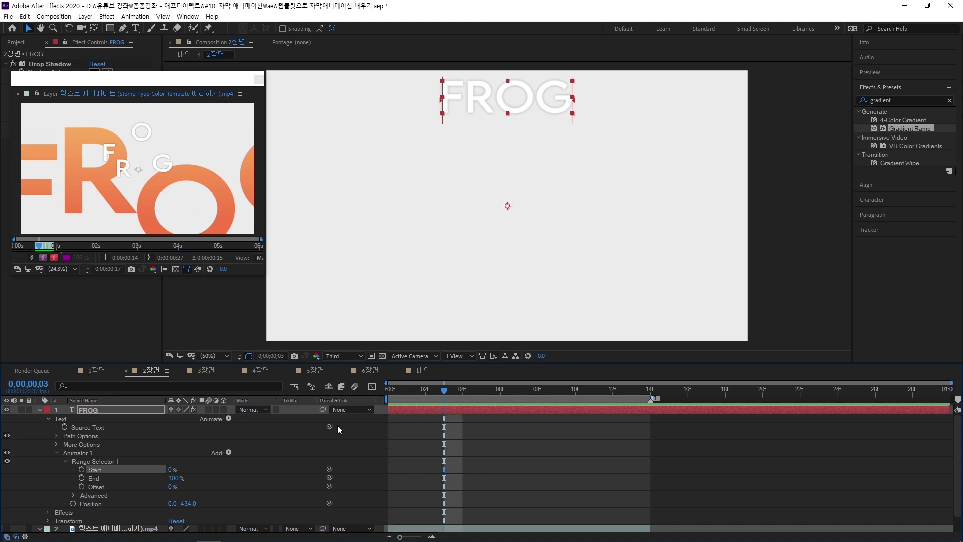
scroll(104, 483, "down", 1)
left_click(98, 478)
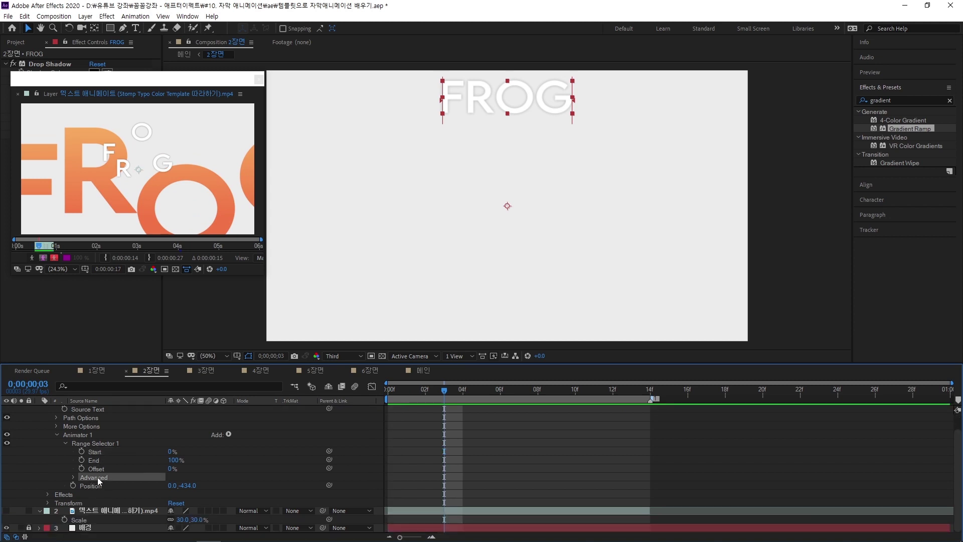
left_click(73, 477)
scroll(131, 484, "down", 3)
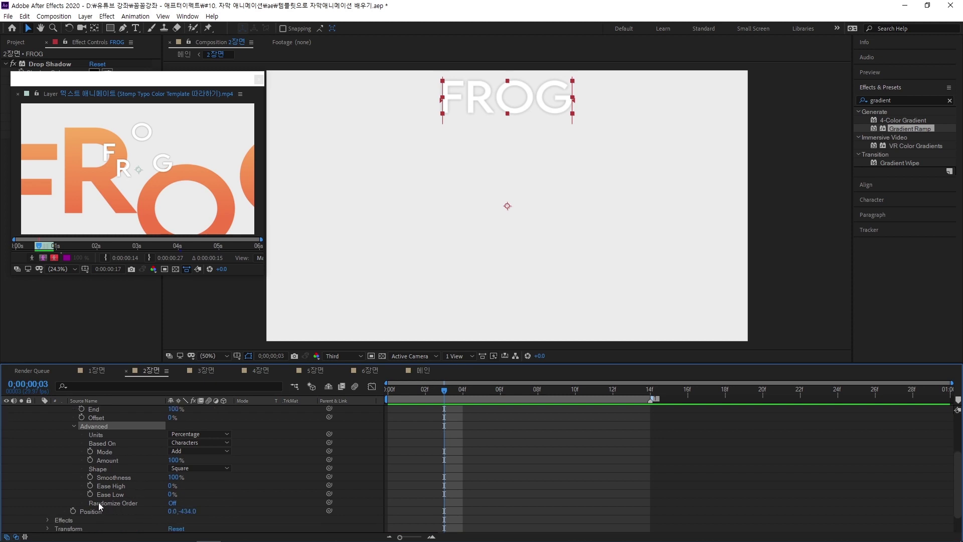
left_click(173, 503)
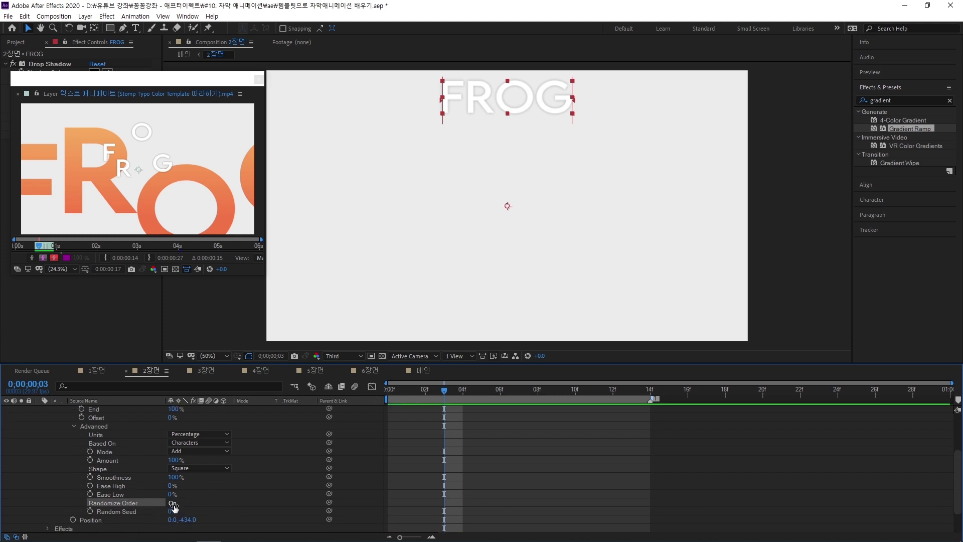
Set the range selector's Random Seed to 8 and test the letter order by varying Start, leaving it at 0%
scroll(147, 504, "up", 4)
mouse_move(171, 470)
left_mouse_down()
mouse_move(192, 468)
mouse_move(161, 470)
left_mouse_up()
scroll(155, 477, "down", 3)
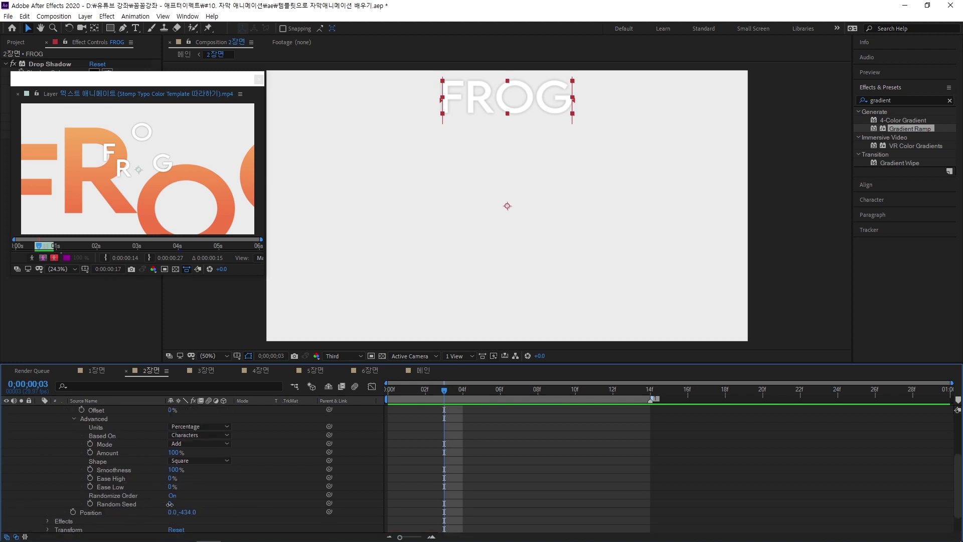
left_click_drag(170, 504, 174, 504)
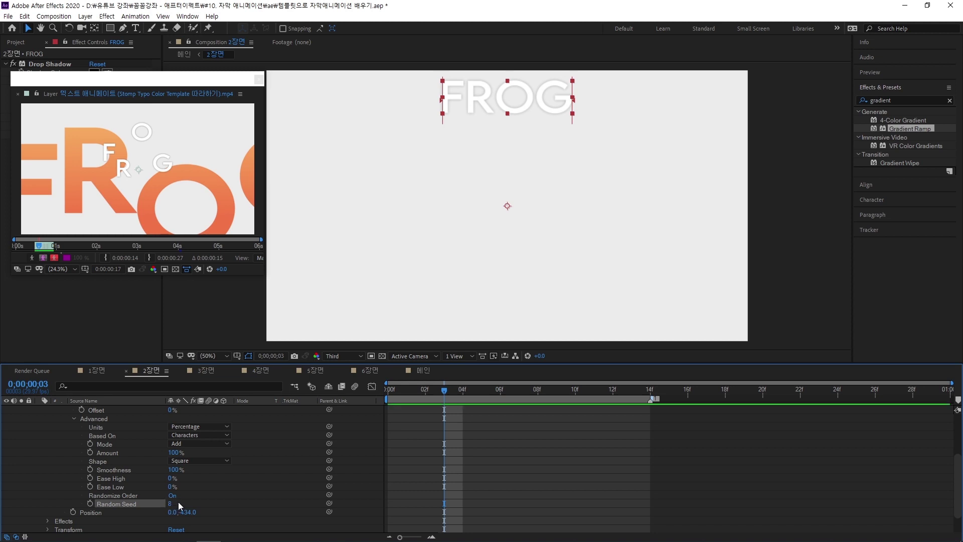
scroll(146, 503, "up", 2)
mouse_move(172, 444)
left_mouse_down()
mouse_move(219, 443)
mouse_move(164, 444)
left_mouse_up()
scroll(152, 479, "down", 3)
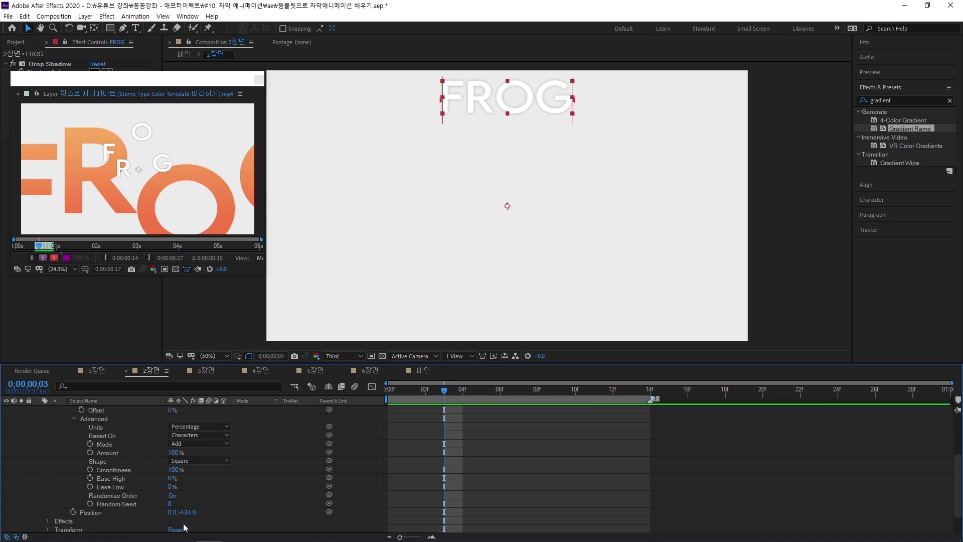
left_click(172, 495)
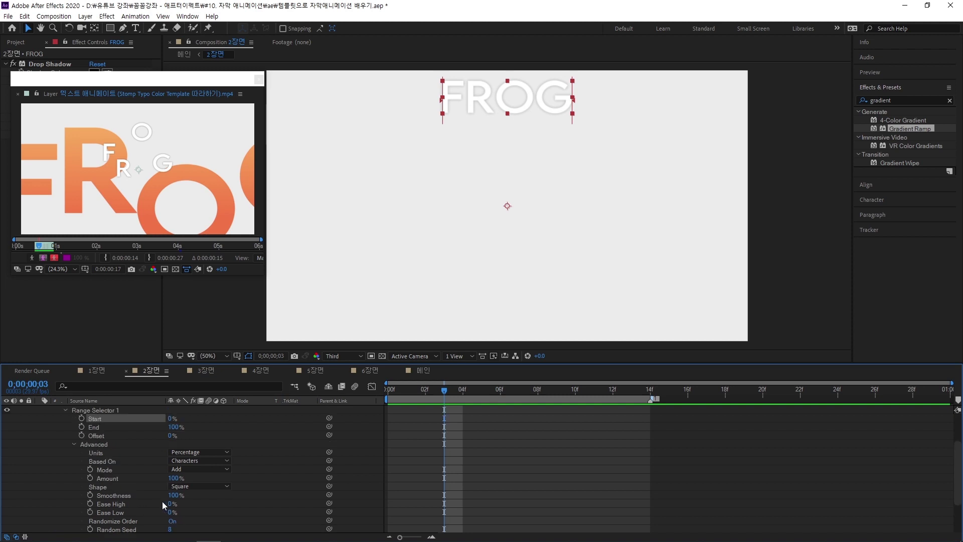
Change the range selector's Shape to Ramp Up in the Advanced options
scroll(162, 501, "up", 2)
left_click(99, 443)
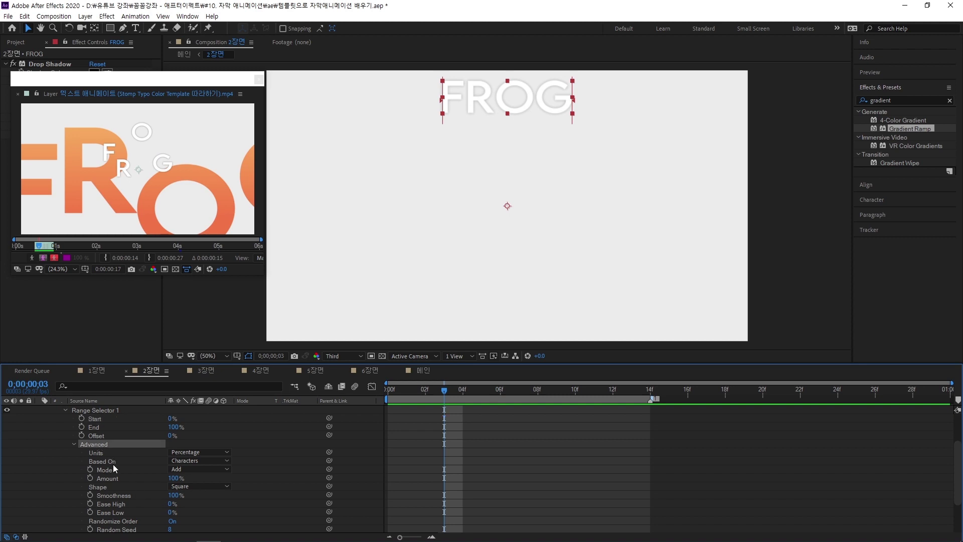
left_click(189, 485)
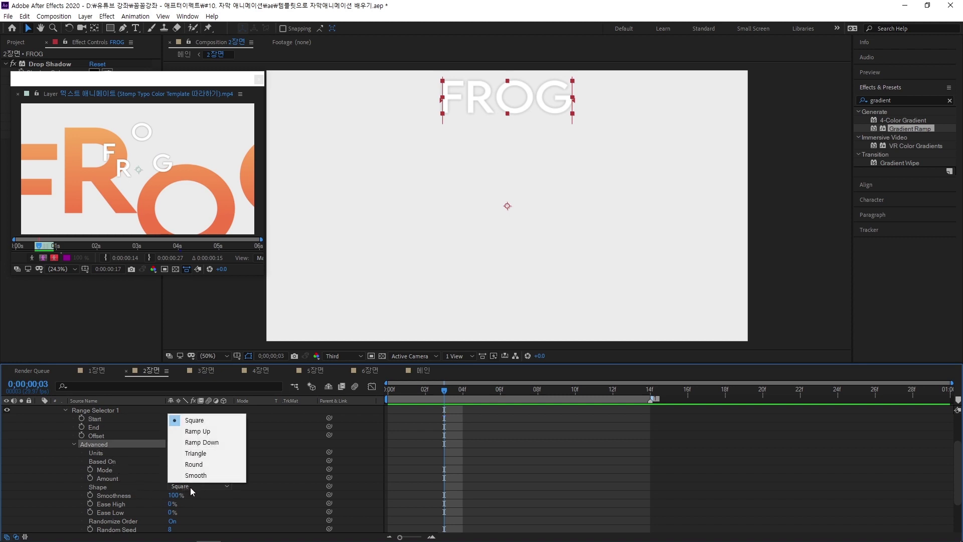
left_click(208, 435)
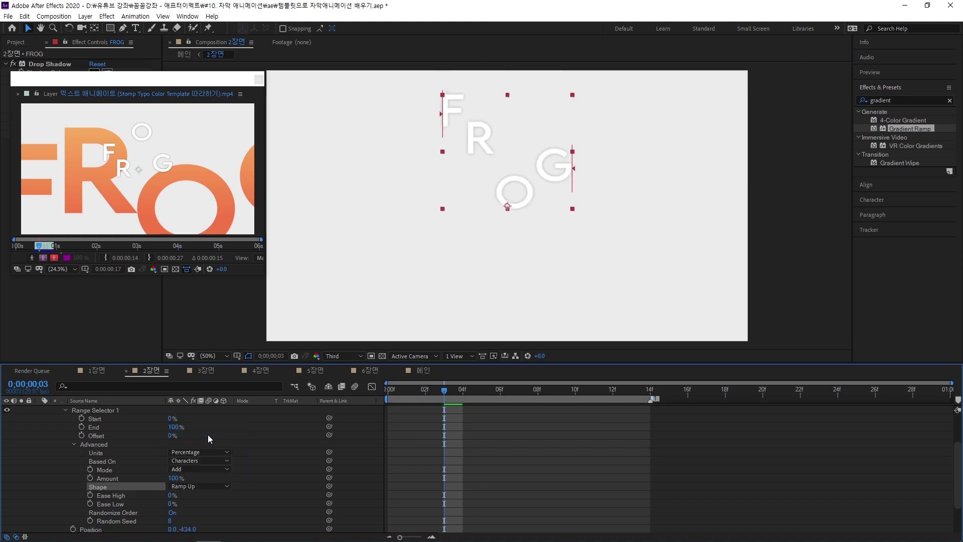
Set the Offset of the FROG text's Range Selector 1 to -100%
scroll(135, 447, "up", 1)
scroll(121, 493, "up", 2)
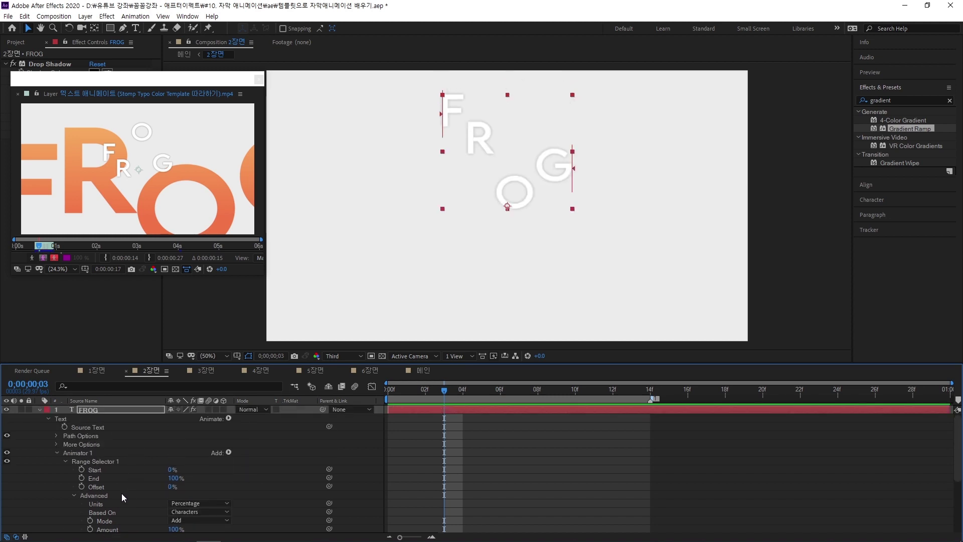
left_click(111, 470)
left_click(106, 478)
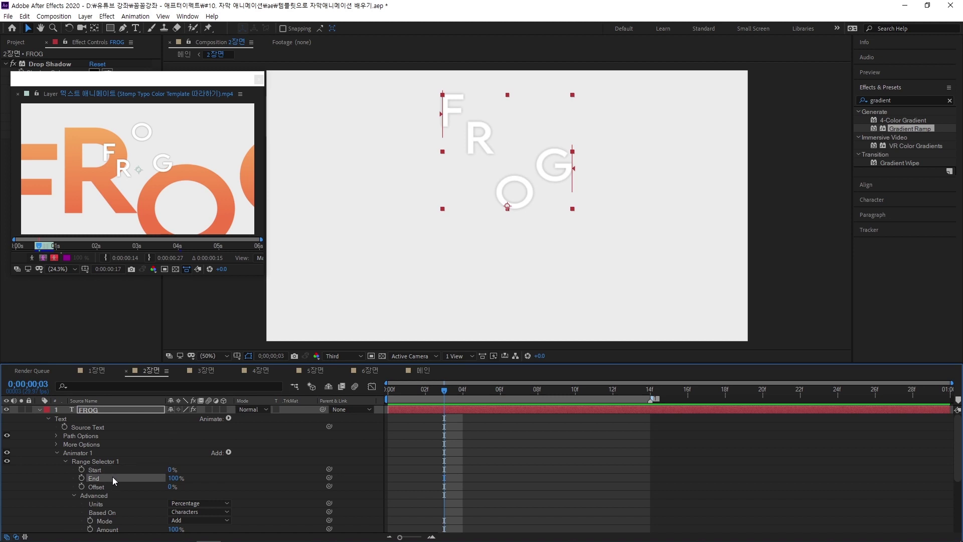
left_click(119, 459)
left_click(122, 469)
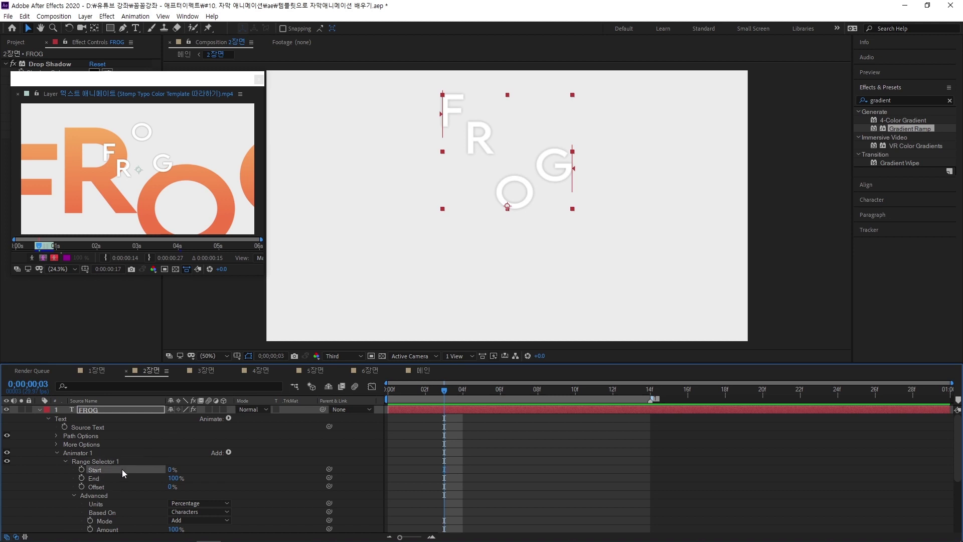
left_click(116, 478)
left_click(111, 487)
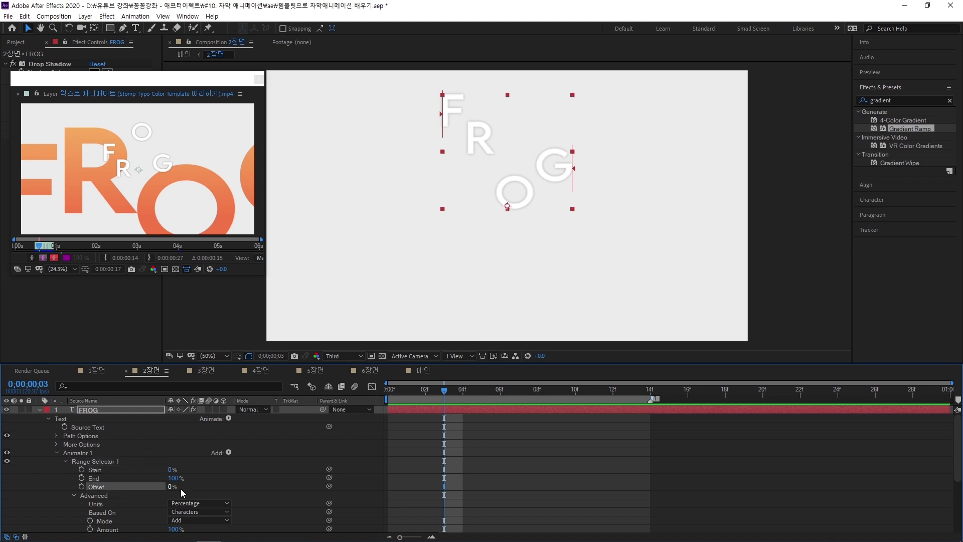
left_click_drag(171, 490, 119, 491)
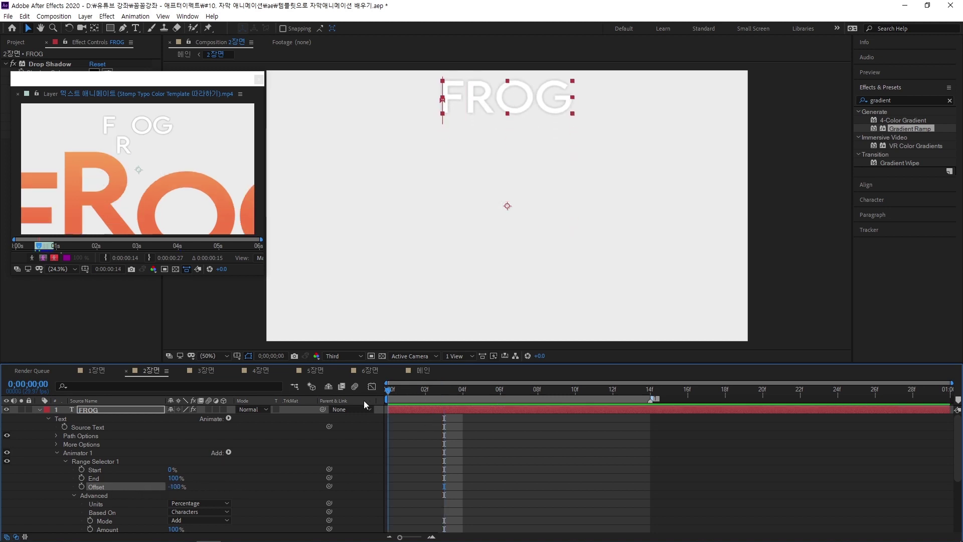
Keyframe the range selector's Offset at frame 0 and at 100% on frame 14, and preview the animation from the start
key("Home")
left_click(80, 487)
left_click_drag(416, 392, 649, 396)
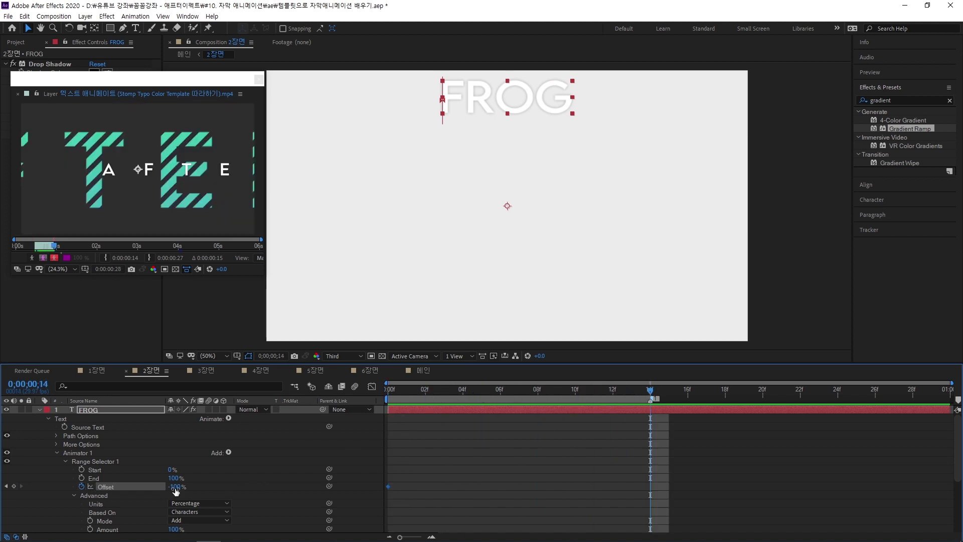
left_click_drag(178, 486, 299, 482)
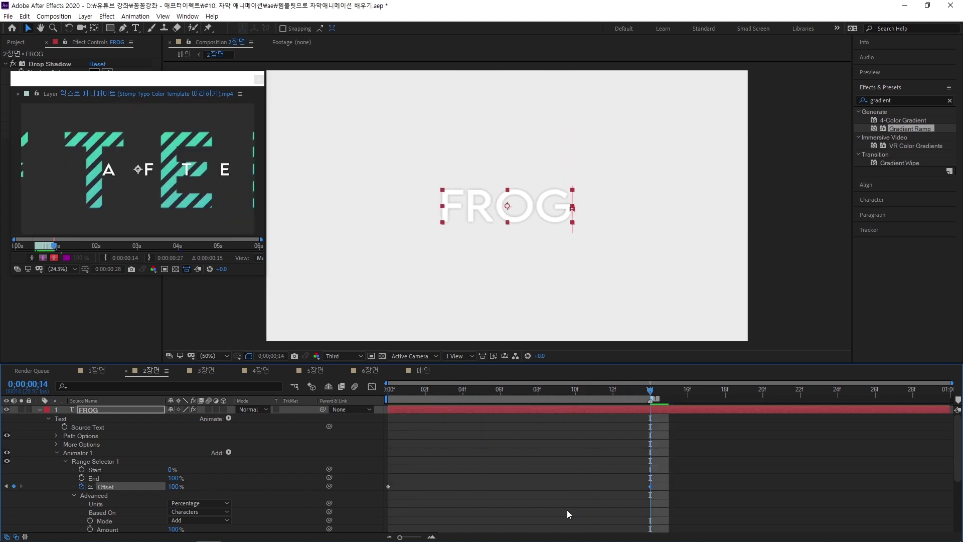
left_click_drag(410, 393, 388, 393)
key("space")
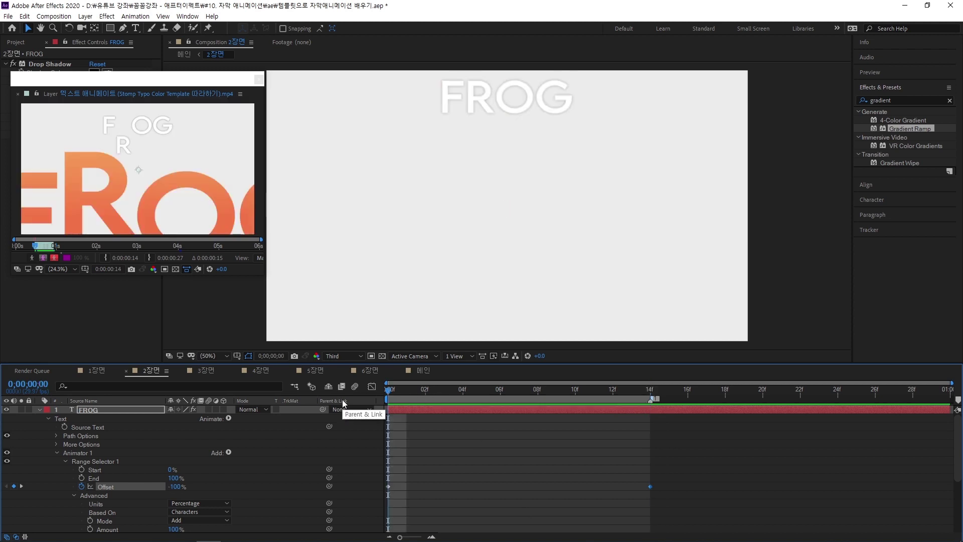
Try an Ease Low of 100% on the range selector and preview the FROG letters' movement
left_click_drag(377, 399, 552, 437)
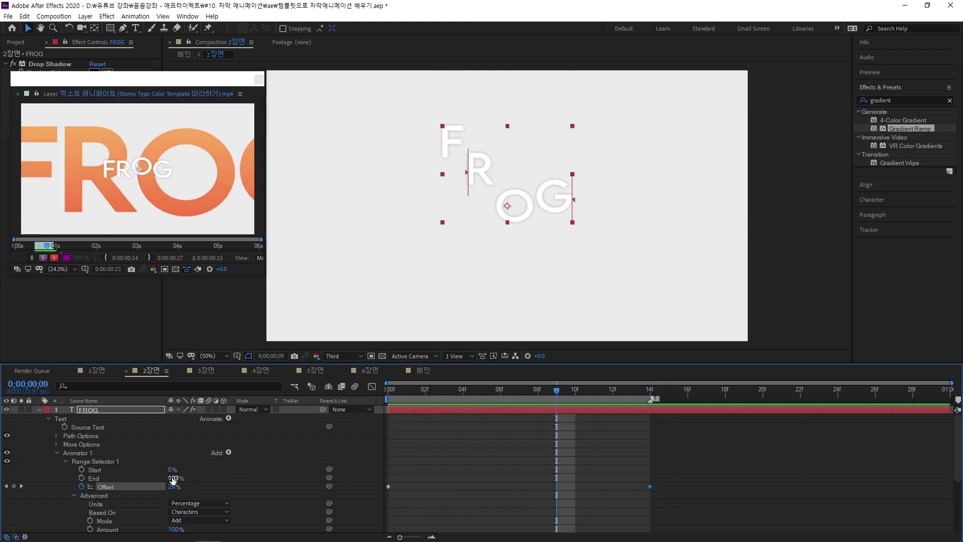
scroll(137, 483, "down", 2)
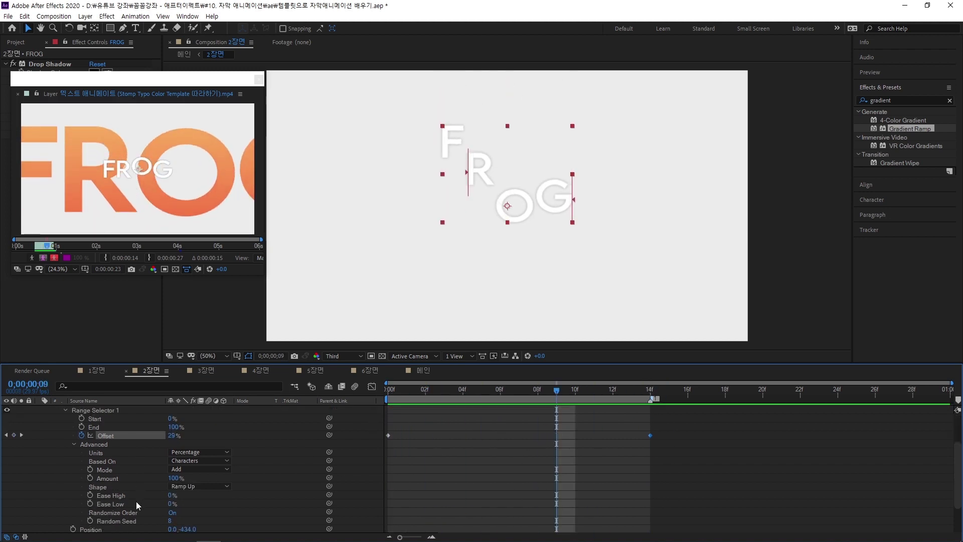
left_click(136, 501)
left_click(128, 496)
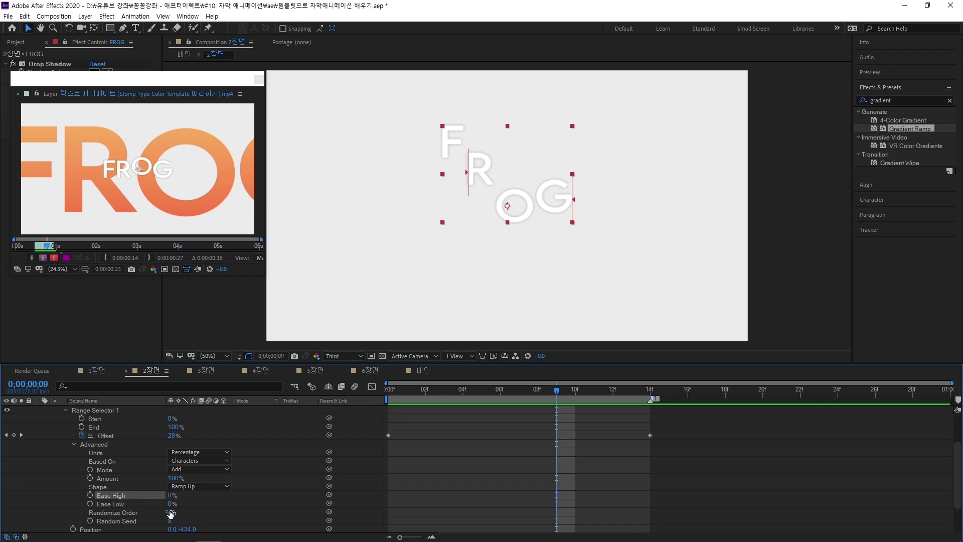
left_click_drag(170, 504, 519, 211)
left_click_drag(505, 390, 608, 414)
right_click(608, 414)
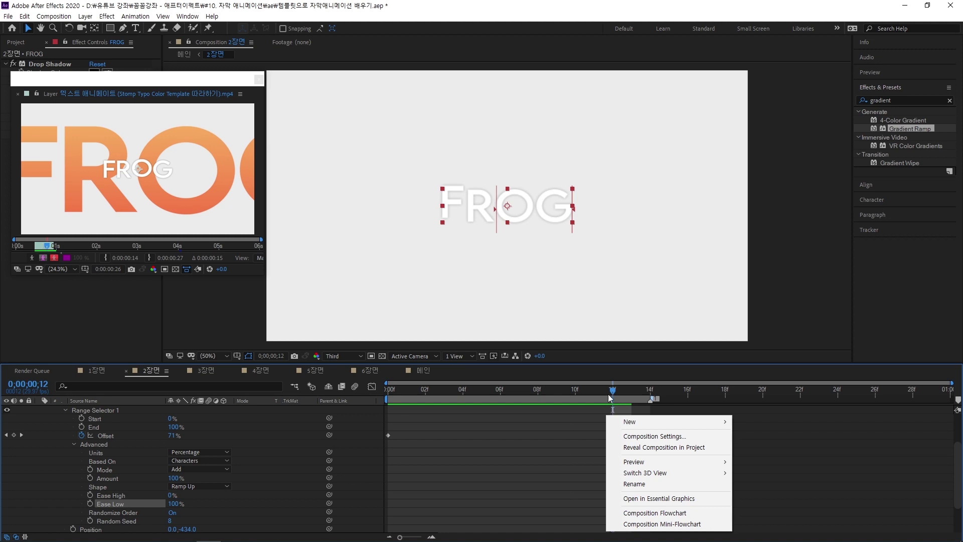
left_click(461, 392)
key("space")
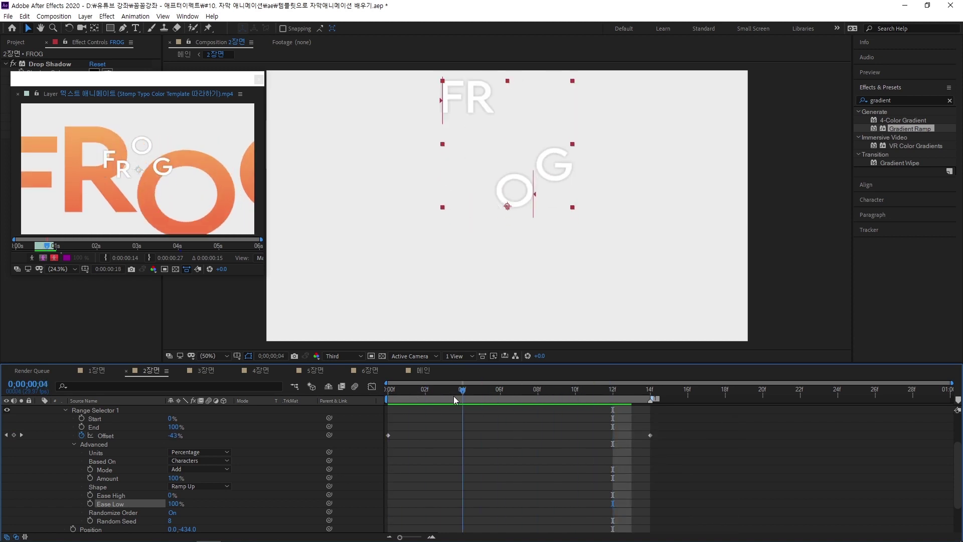
key("space")
Reset the range selector's Ease Low to 0%
left_click_drag(177, 503, 133, 505)
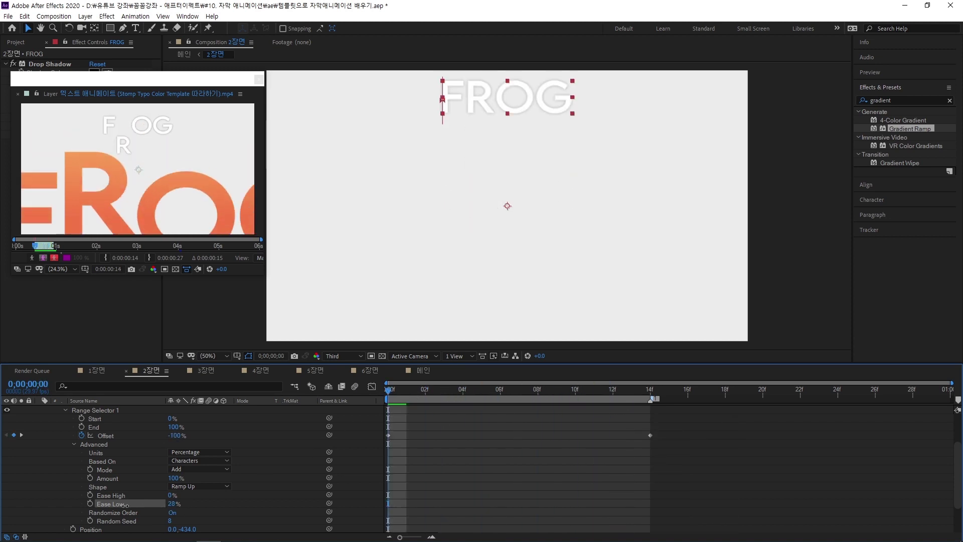
left_click(176, 504)
type("00")
key("Return")
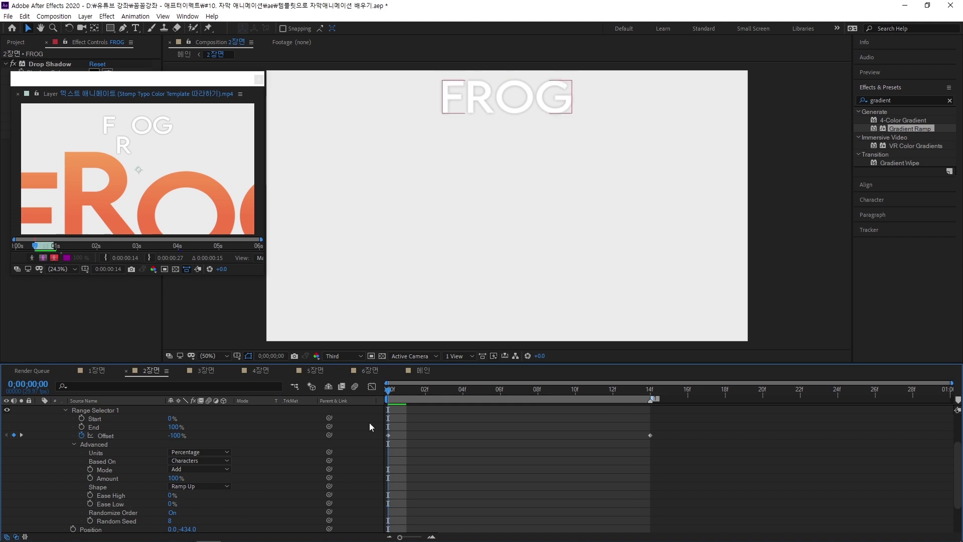
Try an Ease High of 100% from frame 6, scrub through the motion, and reset Ease High to 0%
left_click_drag(467, 384, 500, 395)
left_click_drag(171, 495, 219, 491)
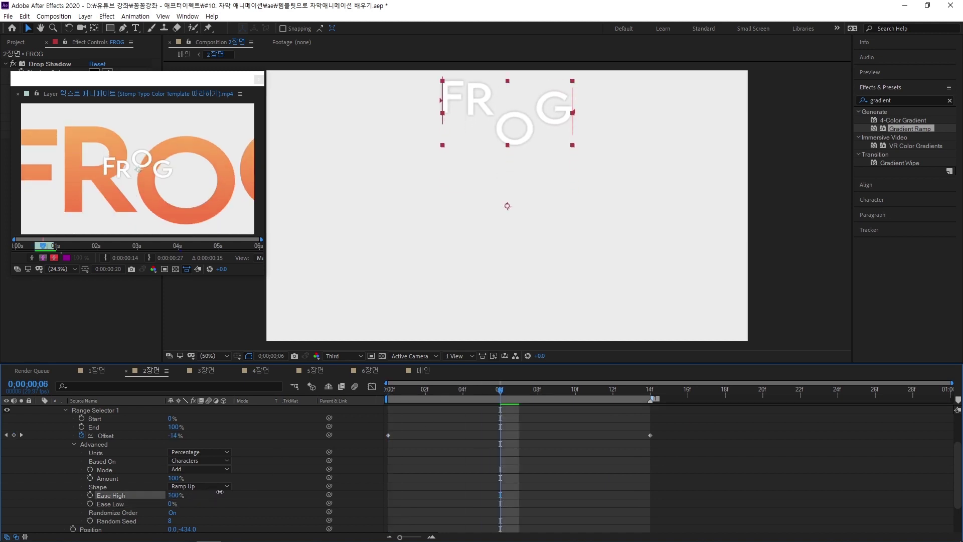
left_click_drag(497, 389, 397, 410)
left_click(176, 495)
type("0")
key("Return")
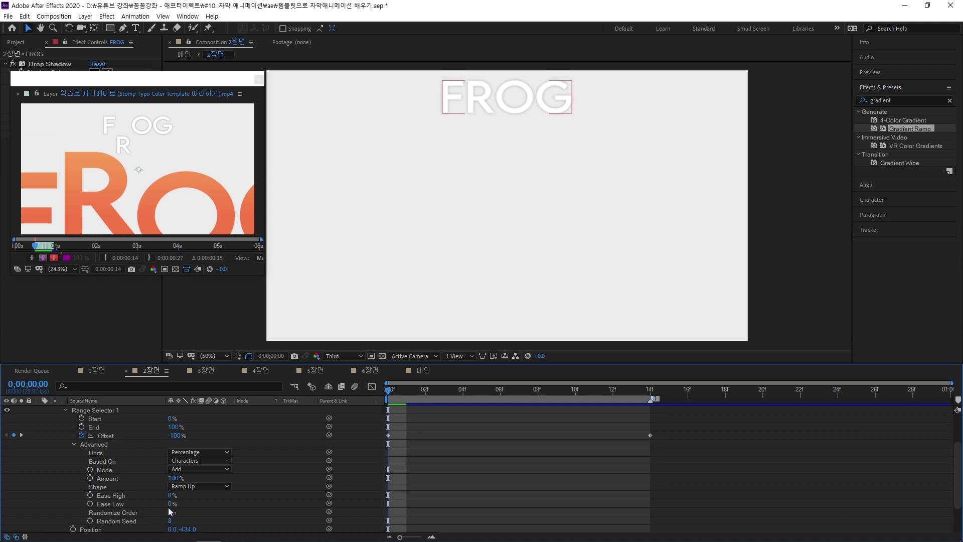
Set the range selector's Ease Low to 75% and play back the FROG animation
left_click(171, 501)
type("75")
key("Return")
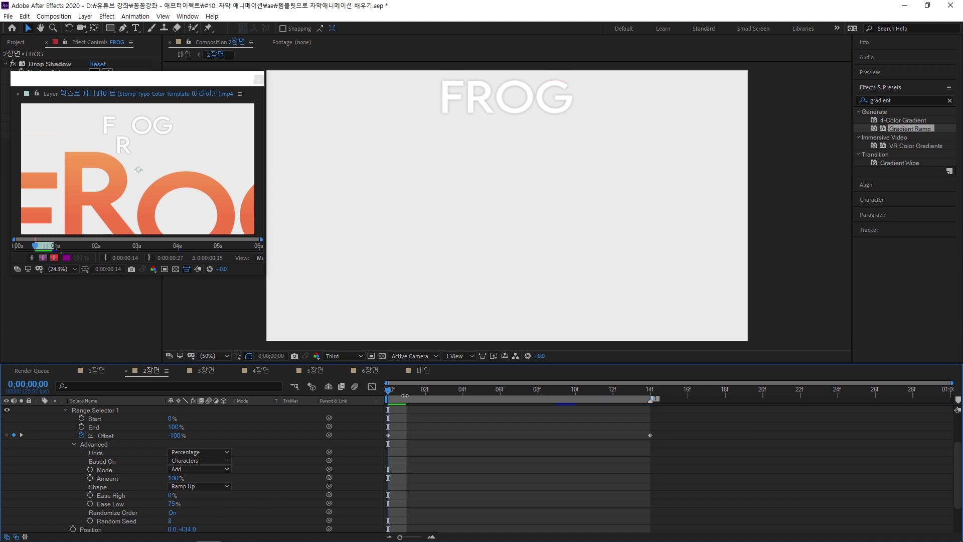
key("space")
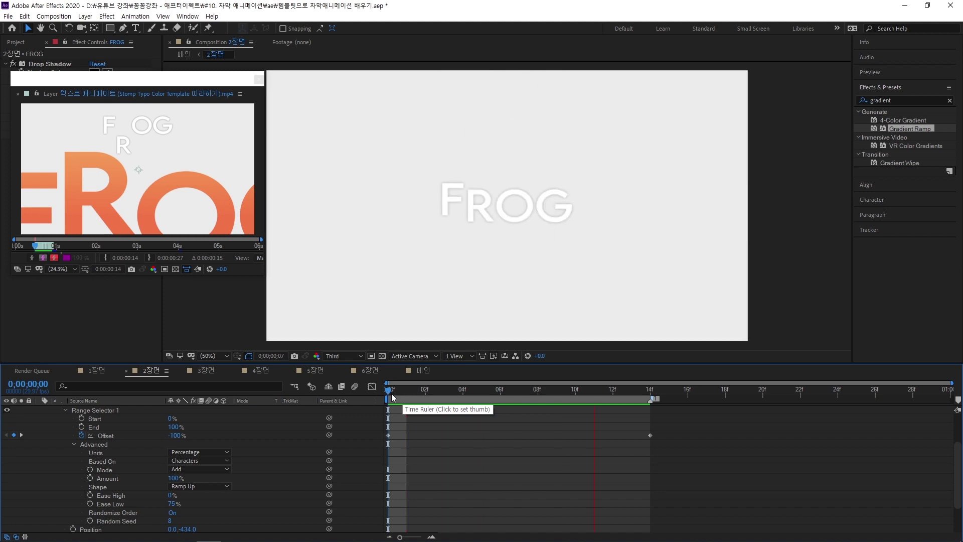
Ease the FROG layer's two Offset keyframes with a speed curve that starts fast and slows toward the end, and play it back
key("space")
left_click_drag(660, 434, 456, 439)
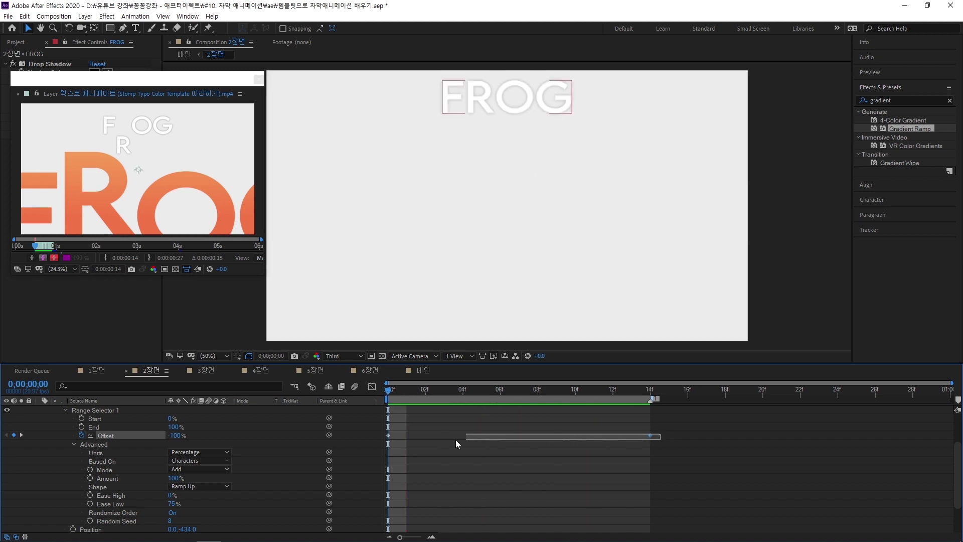
left_click_drag(388, 440, 387, 439)
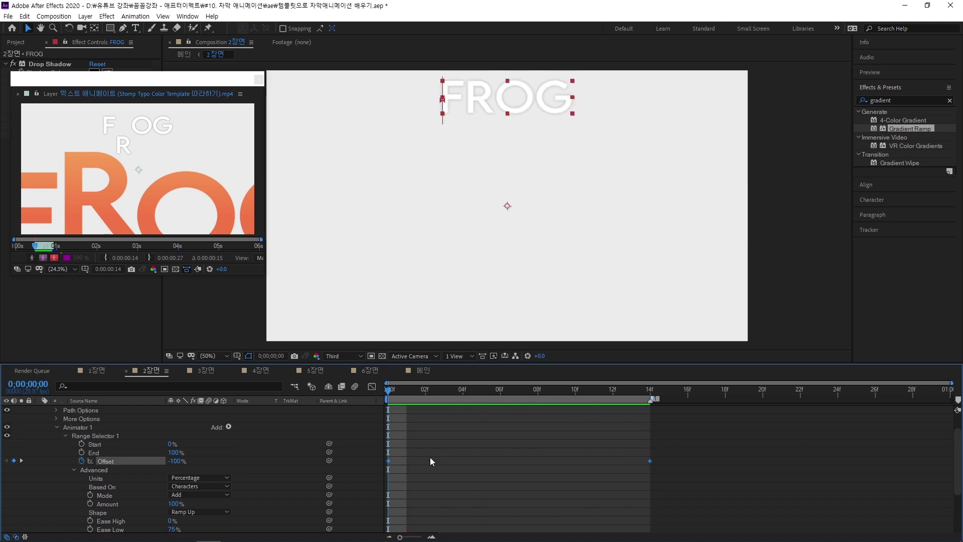
left_click(371, 386)
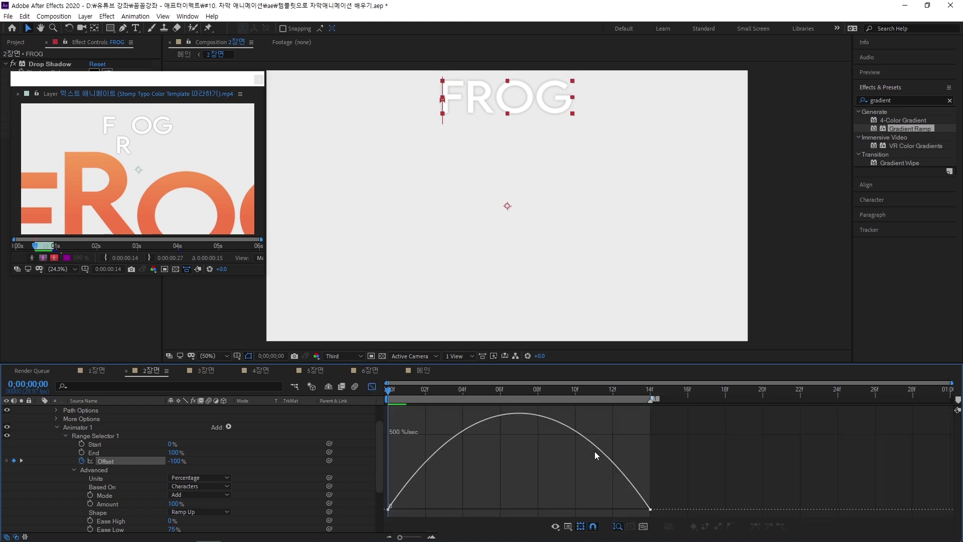
left_click_drag(654, 459, 563, 509)
left_click_drag(431, 509, 403, 510)
left_click(375, 389)
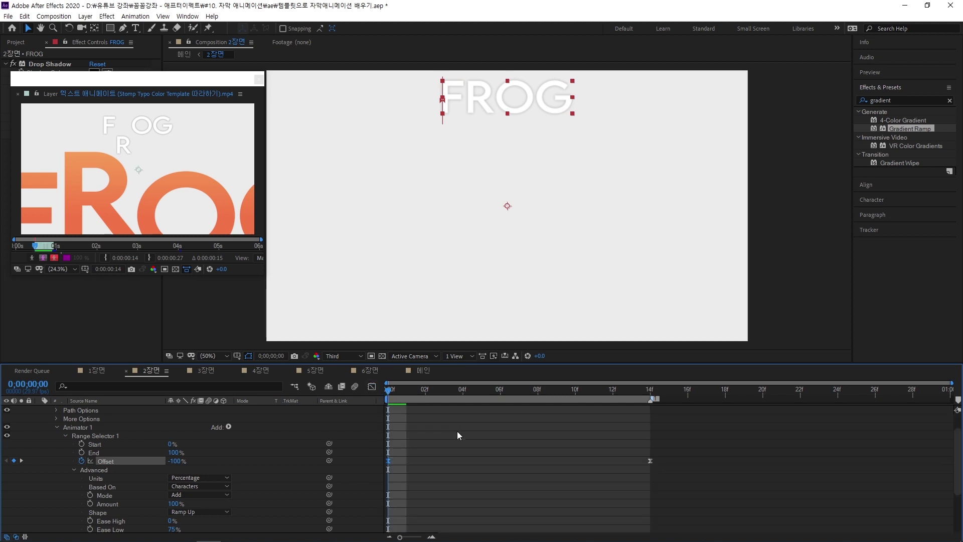
key("space")
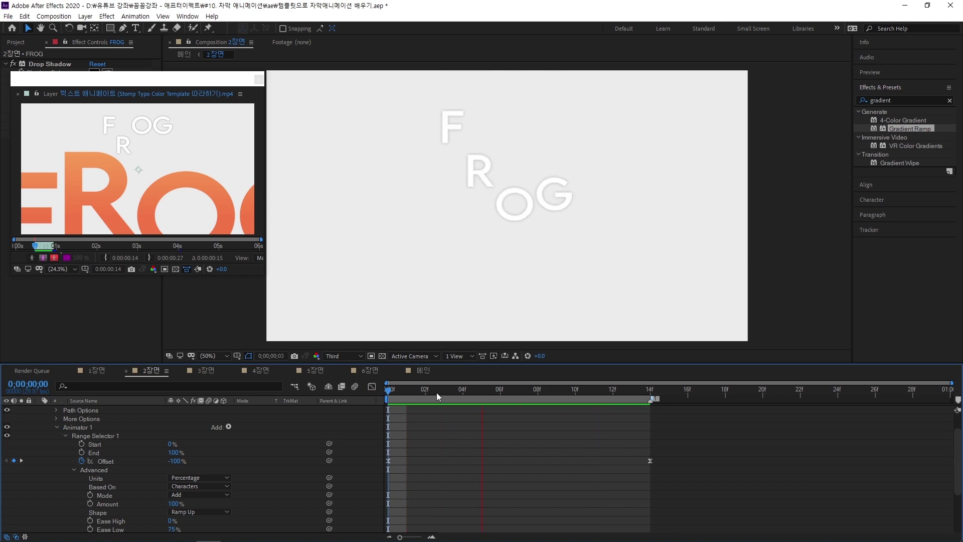
left_click(423, 394)
key("Home")
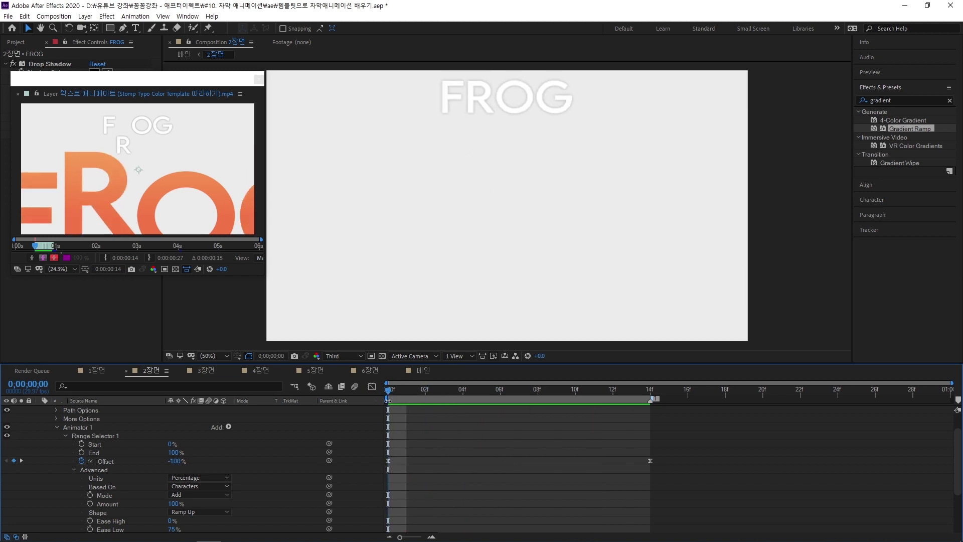
Duplicate the FROG text layer, place the copy beneath the original, and scale it to 582%
scroll(346, 451, "up", 1)
left_click(40, 412)
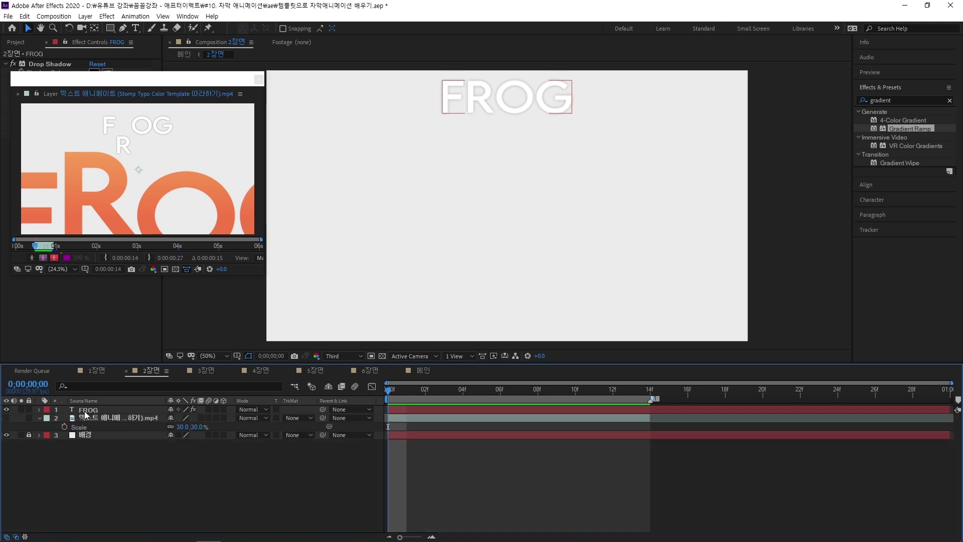
left_click_drag(501, 394, 594, 395)
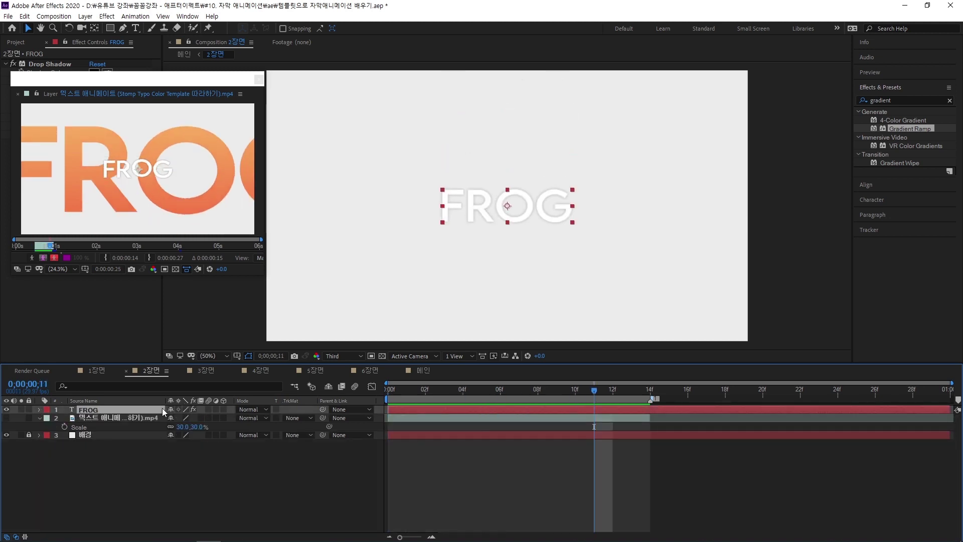
key("ctrl+d")
left_click_drag(131, 411, 128, 424)
key("s")
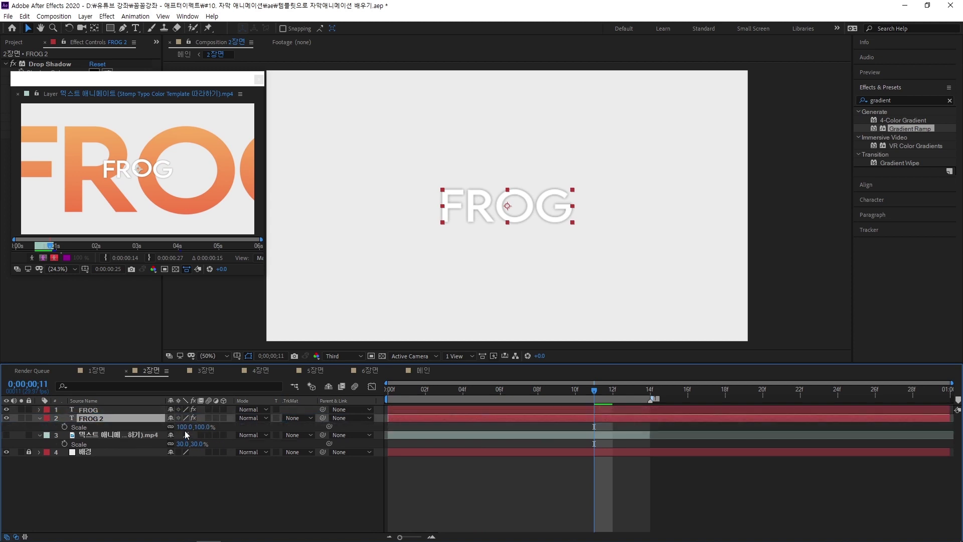
left_click_drag(185, 427, 440, 441)
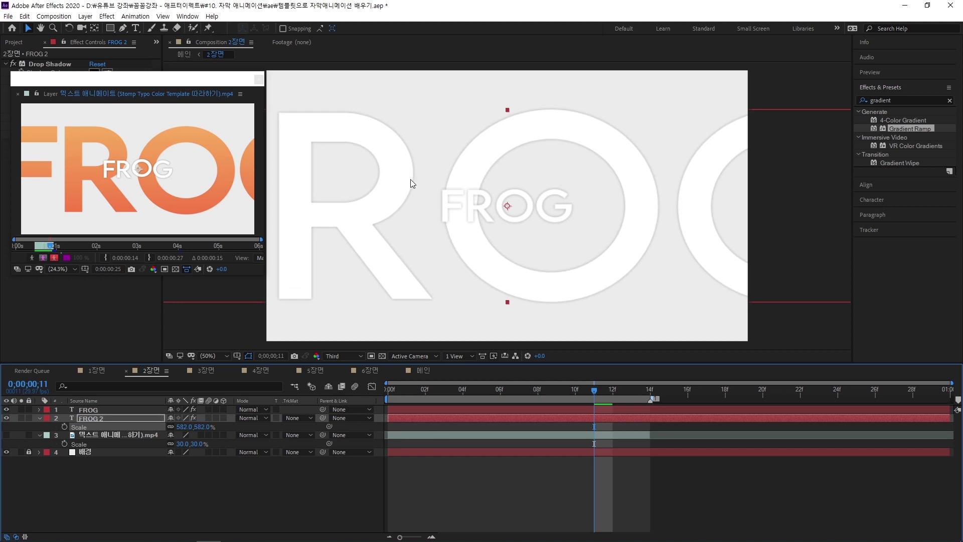
Remove the Drop Shadow effect from the large FROG 2 copy, moving the floating reference viewer out of the way
left_click_drag(106, 82, 843, 63)
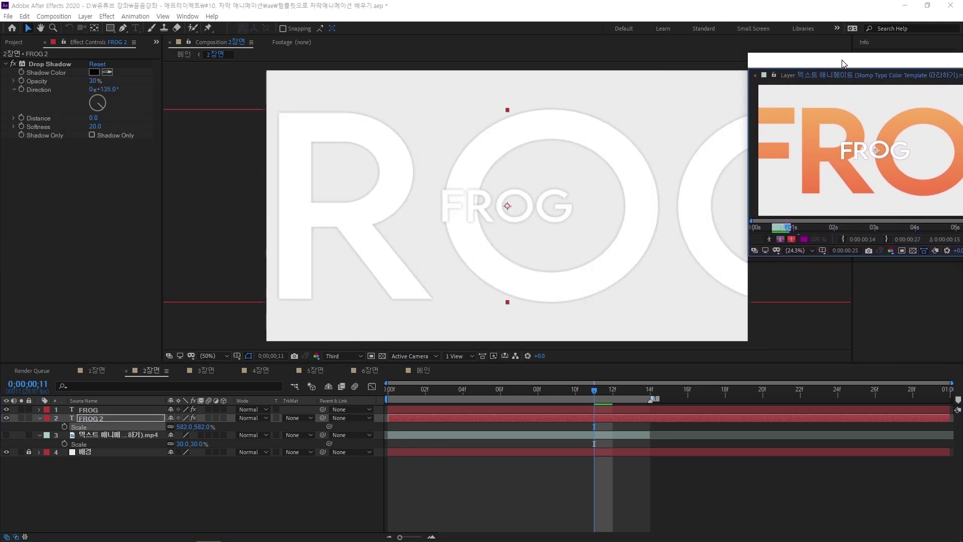
left_click(52, 63)
key("Delete")
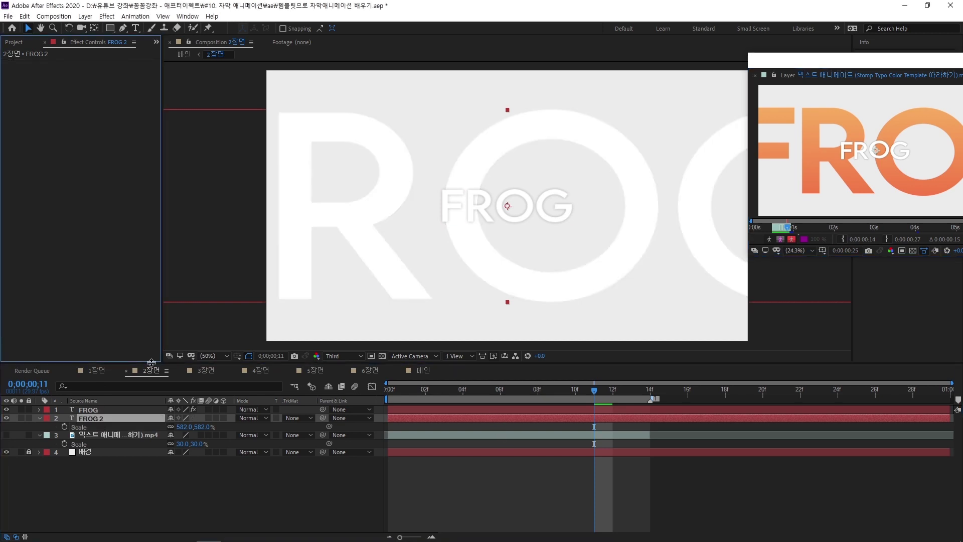
Remove the Drop Shadow from the THINKING 2 layer in the 1장면 composition and return to 2장면
left_click(98, 370)
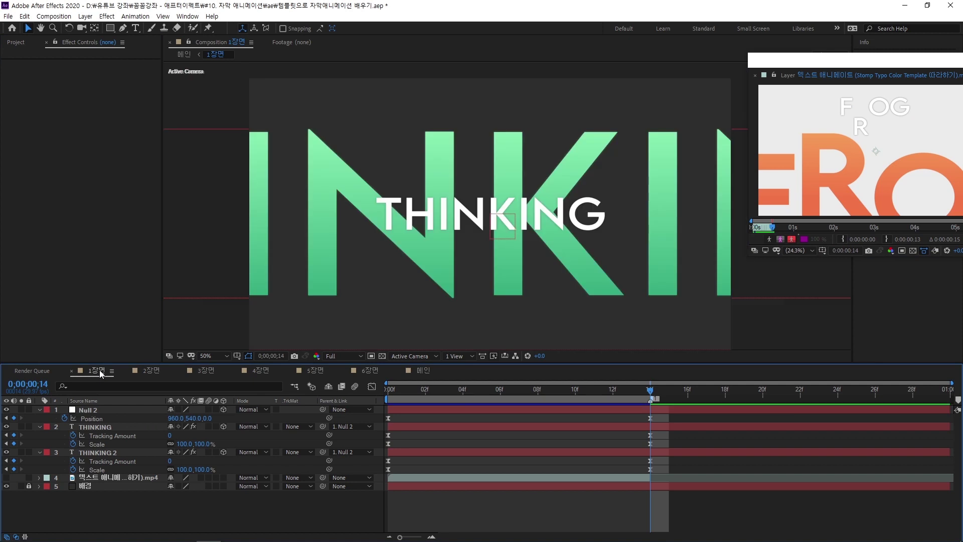
left_click(101, 453)
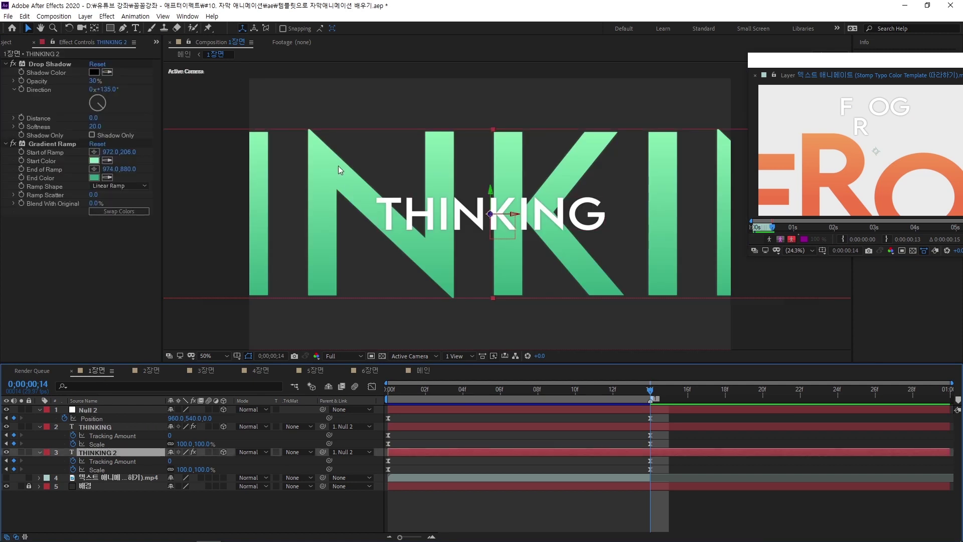
left_click(43, 65)
key("Delete")
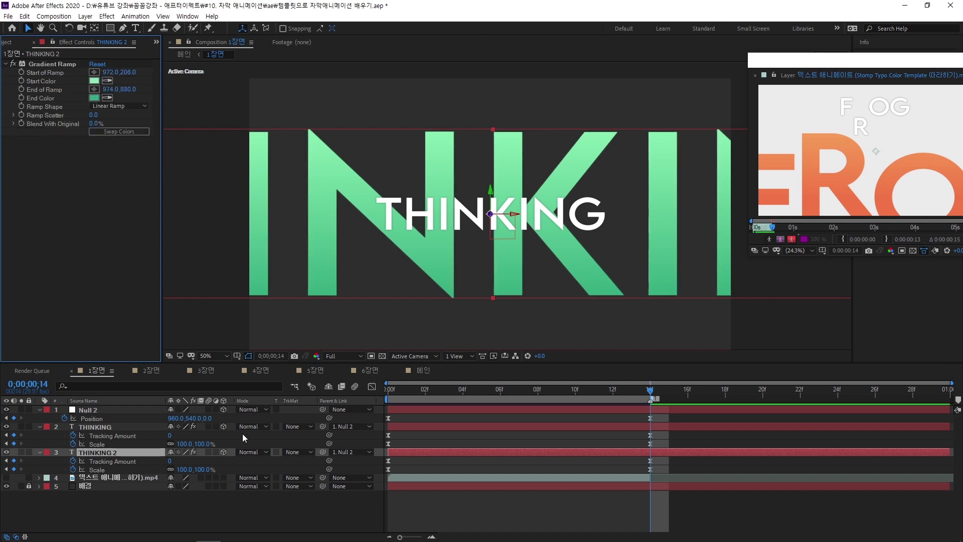
left_click(151, 370)
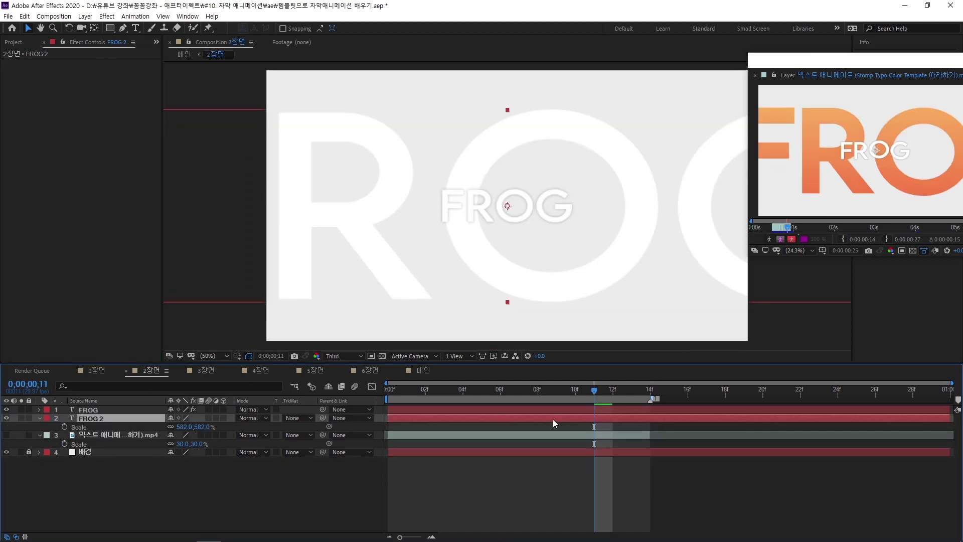
Compare the motion with the reference and set FROG 2's Animator 1 Position to 0.0, 430.0 so its letters enter from below
left_click_drag(591, 390, 387, 390)
left_click_drag(838, 61, 91, 77)
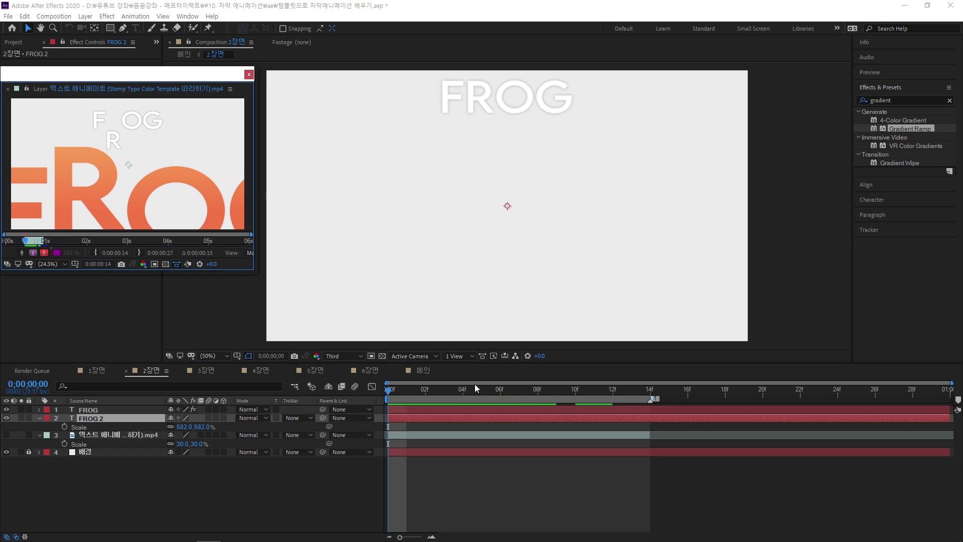
left_click_drag(402, 393, 462, 405)
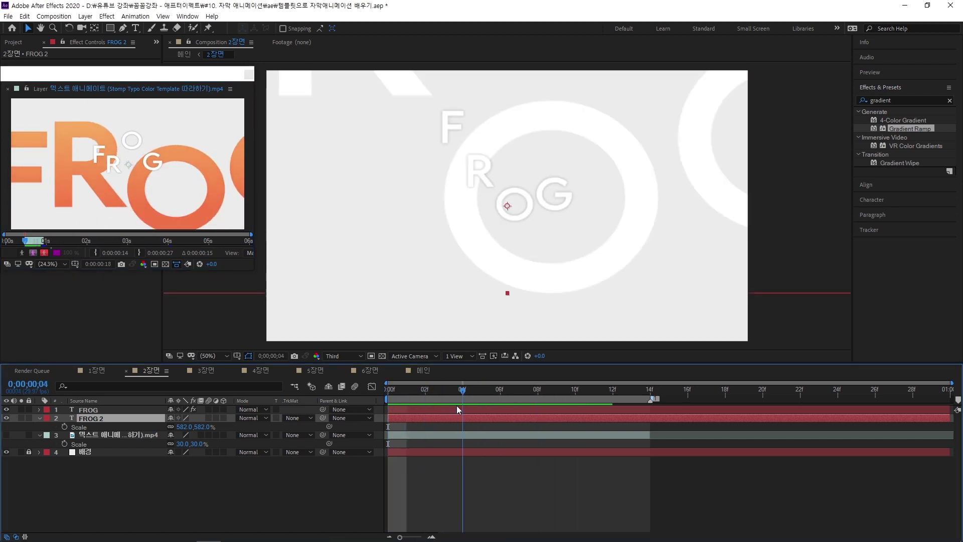
left_click(41, 417)
left_click(41, 418)
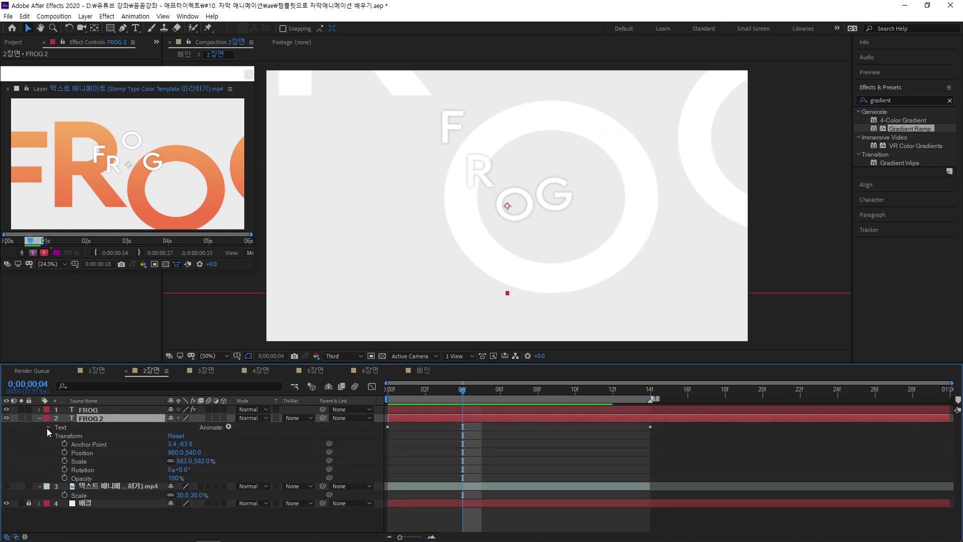
left_click(47, 427)
left_click(56, 460)
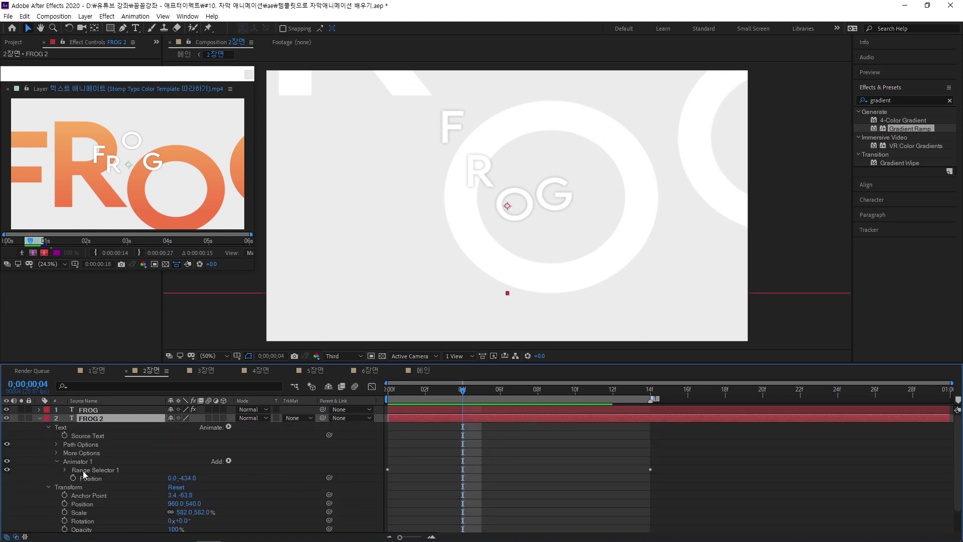
left_click(128, 478)
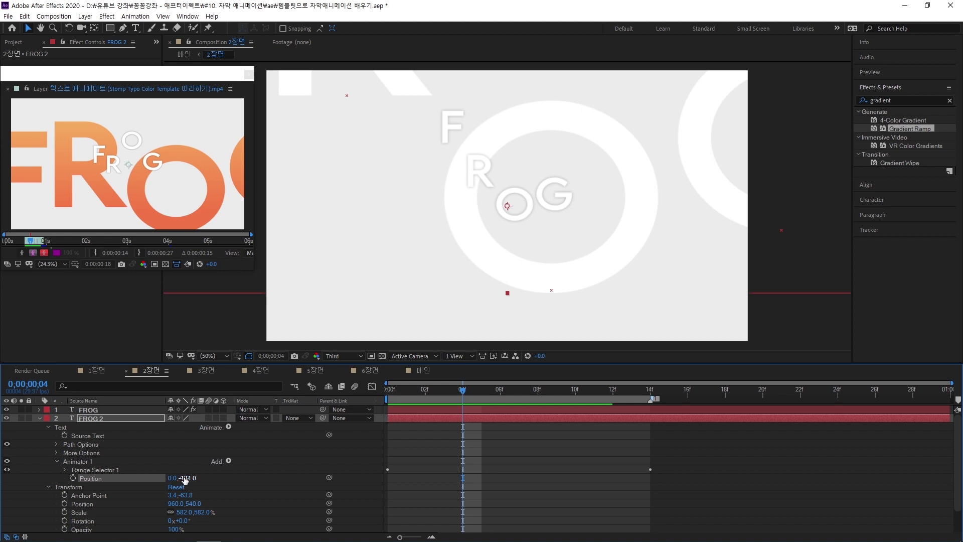
left_click_drag(189, 481, 426, 477)
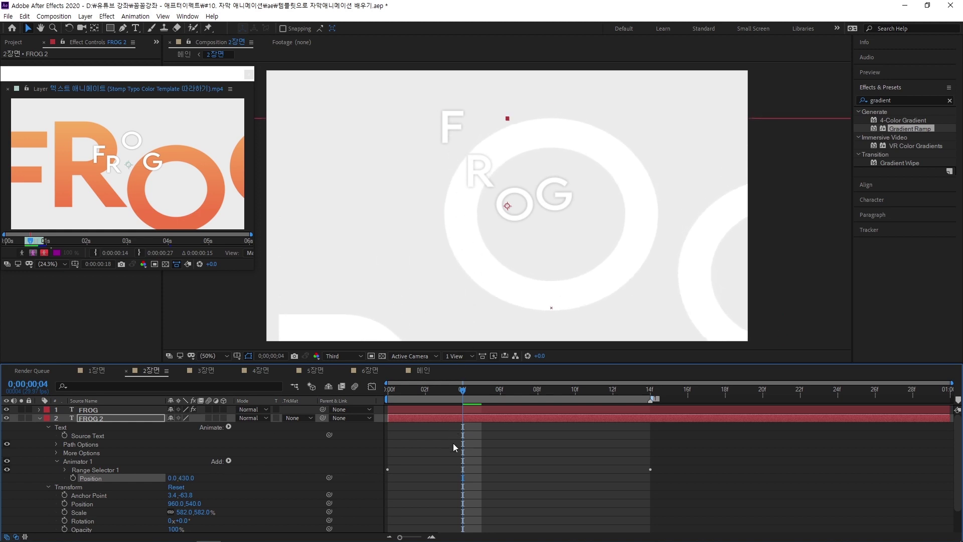
Set the composition preview resolution to Full and step through frames 0 to 6 to compare both FROG layers with the reference
left_click(345, 356)
left_click(334, 375)
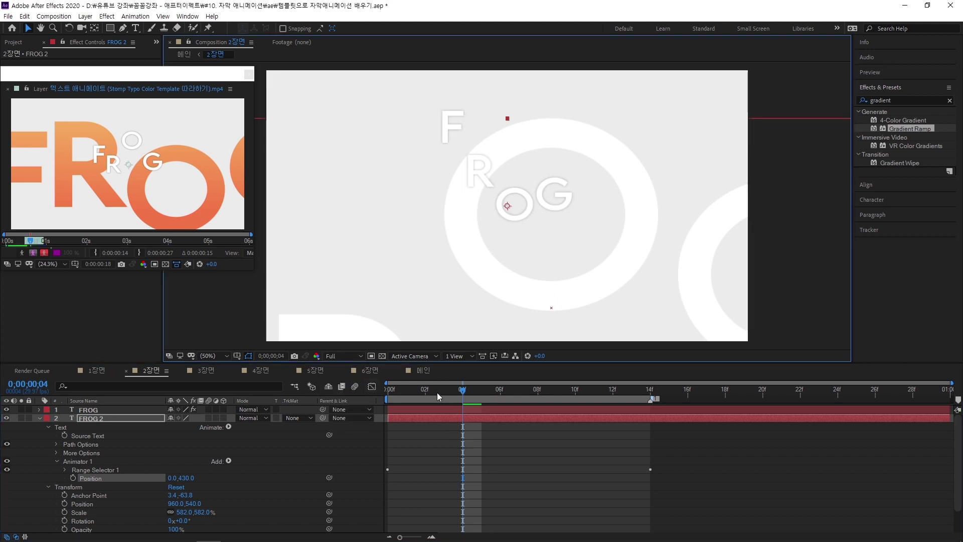
left_click(384, 392)
left_click_drag(383, 394, 462, 397)
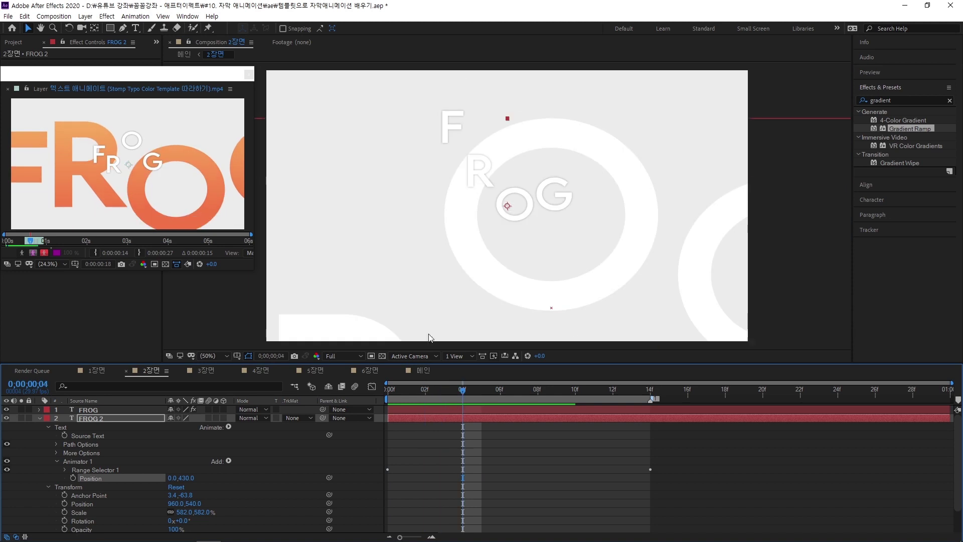
left_click_drag(399, 389, 388, 407)
key("Page_Down")
key("Page_Down")
key("Page_Down")
key("Page_Down")
key("Page_Down")
key("Page_Down")
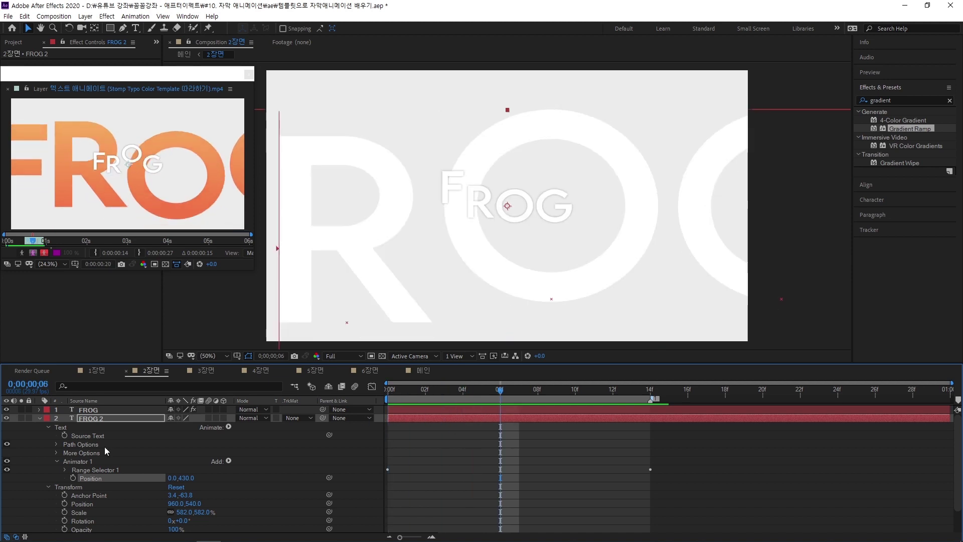
left_click(65, 470)
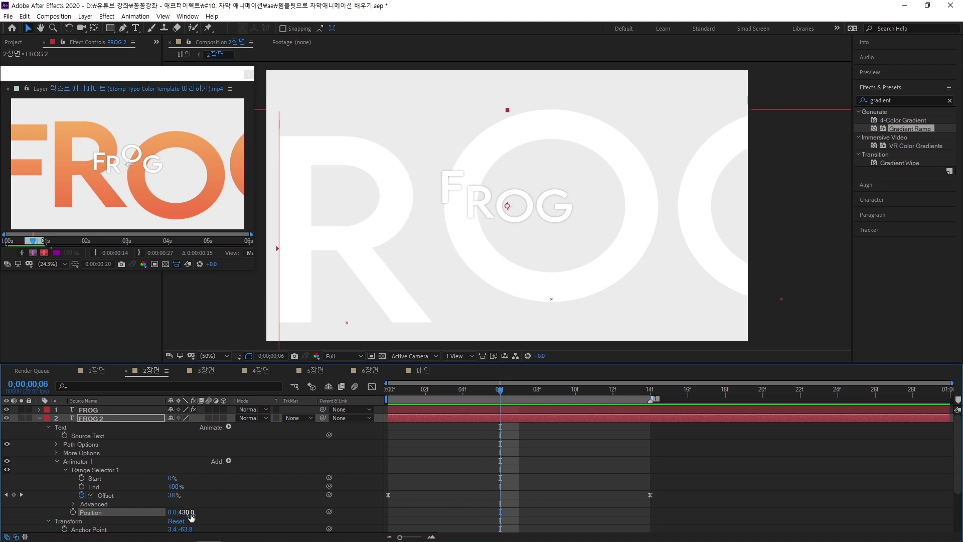
Apply Gradient Ramp to FROG 2 and sample its light orange start color and red-orange end color from the reference video
left_click_drag(472, 388, 622, 410)
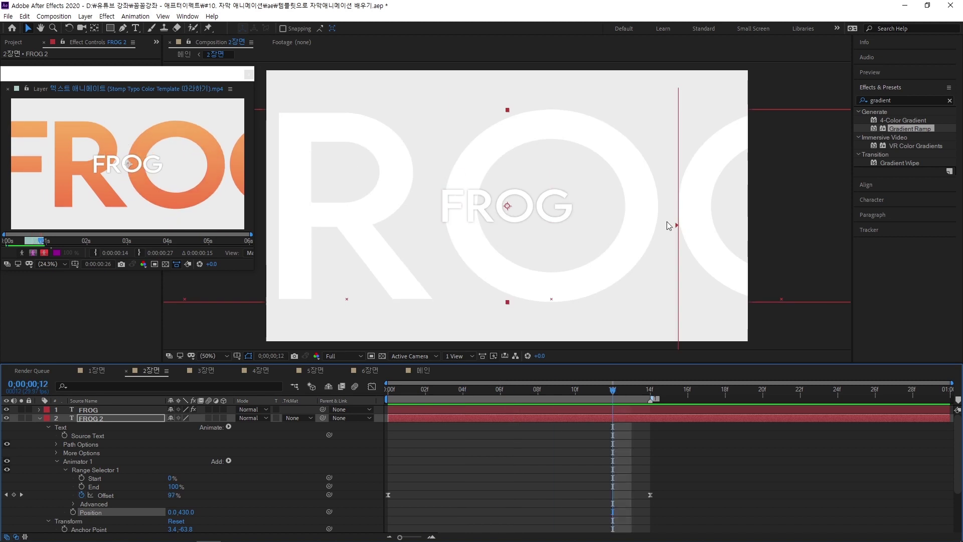
double_click(910, 128)
left_click_drag(124, 86, 130, 174)
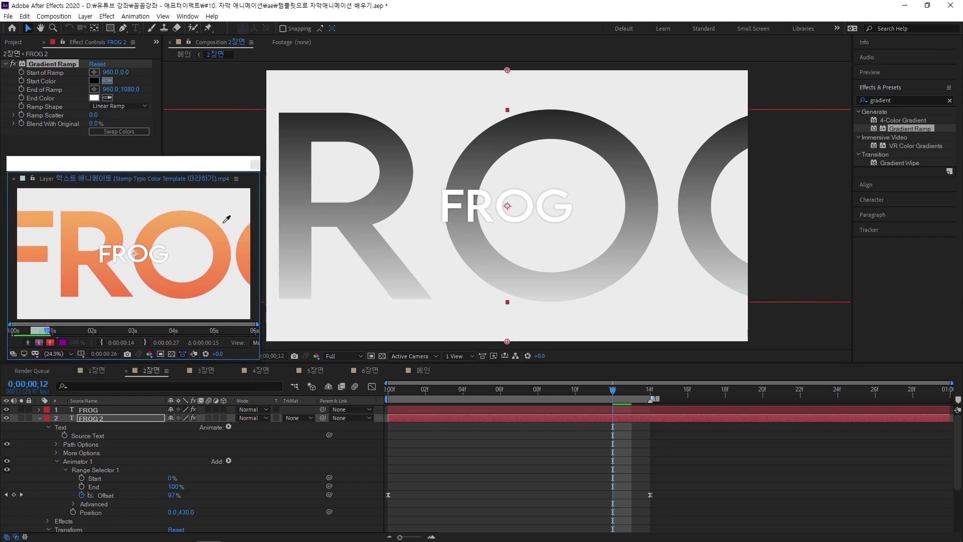
left_click(182, 209)
left_click(107, 97)
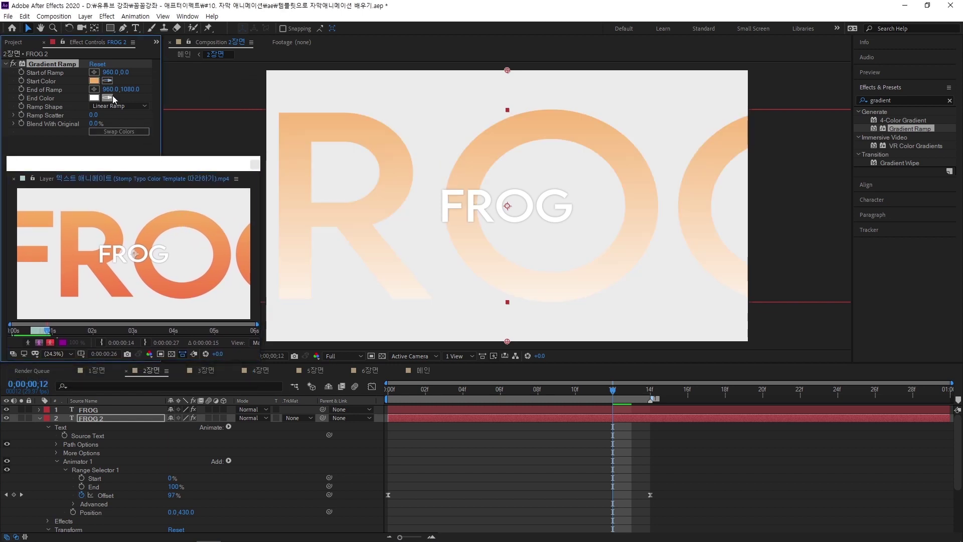
left_click(181, 297)
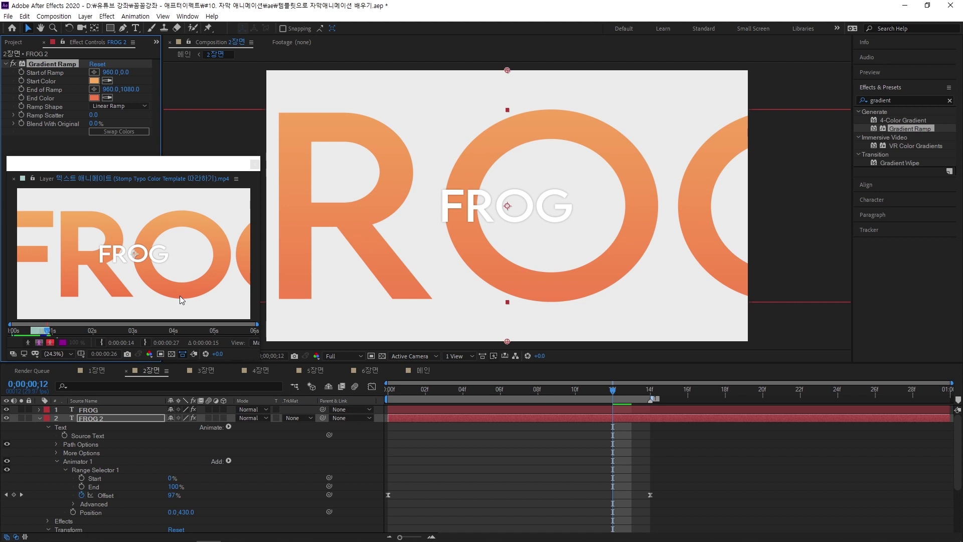
Fit the gradient to FROG 2's letter height with Start of Ramp at 960.0, 156.0 and End of Ramp at 962.0, 924.0
left_click_drag(507, 341, 507, 301)
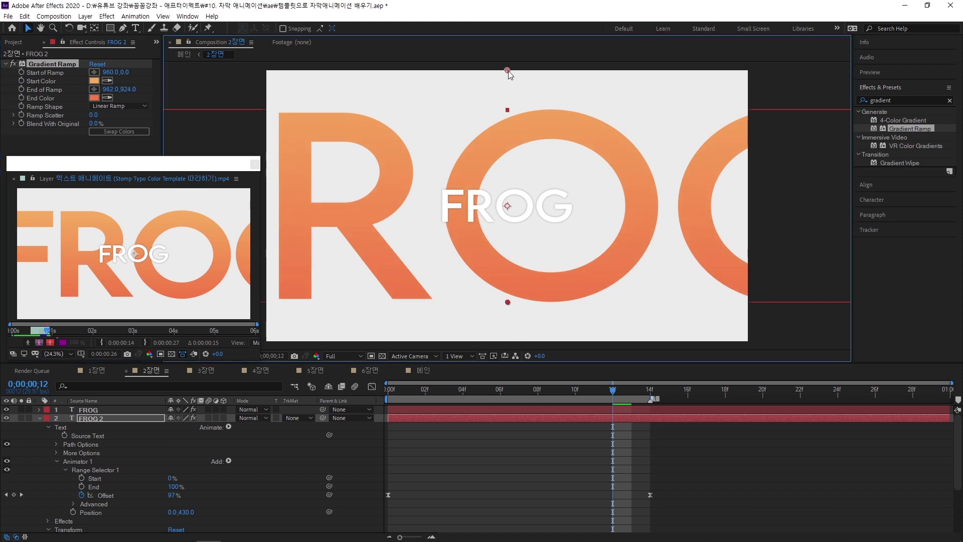
left_click_drag(508, 96, 506, 111)
left_click_drag(186, 171, 851, 359)
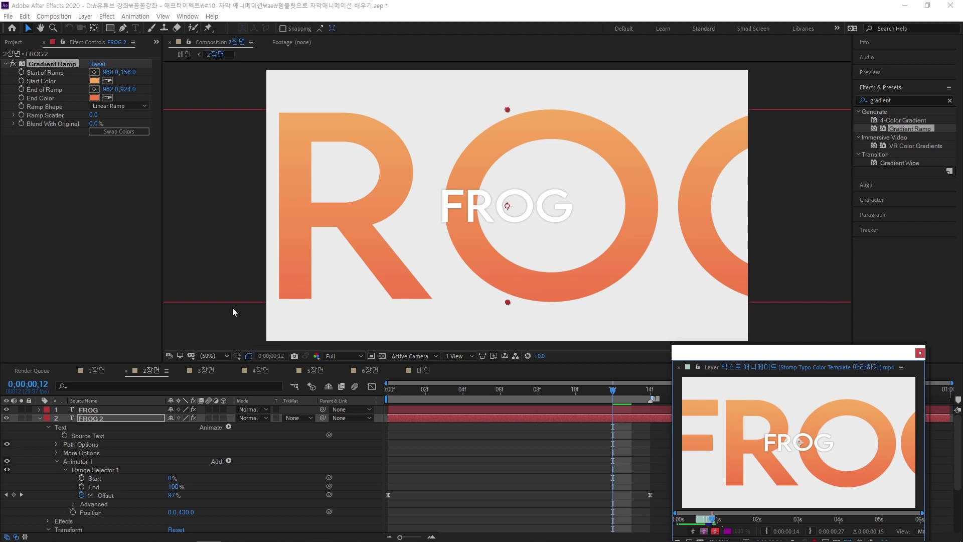
left_click(48, 64)
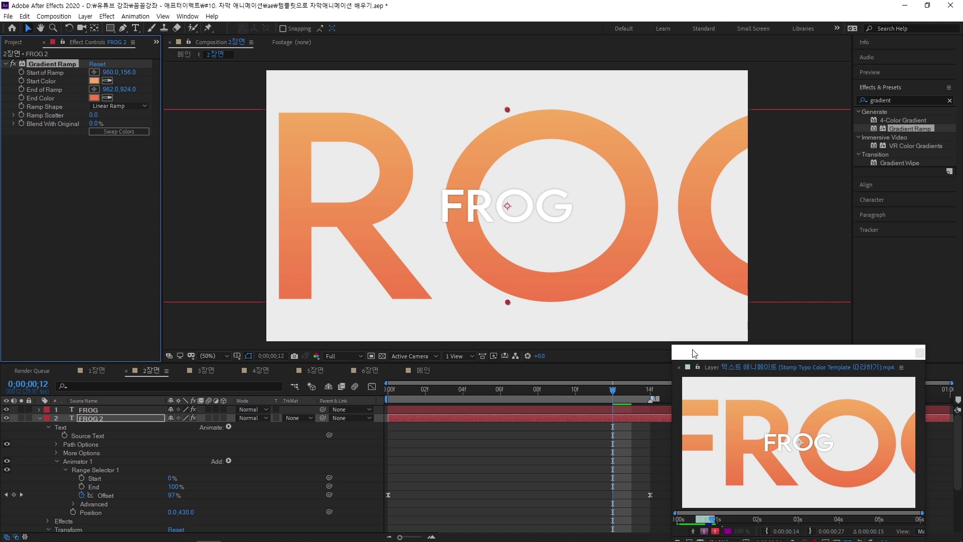
Preview the scene and scrub to frame 13, comparing the large gradient letters with the reference video
left_click_drag(781, 358, 113, 83)
left_click(468, 399)
key("space")
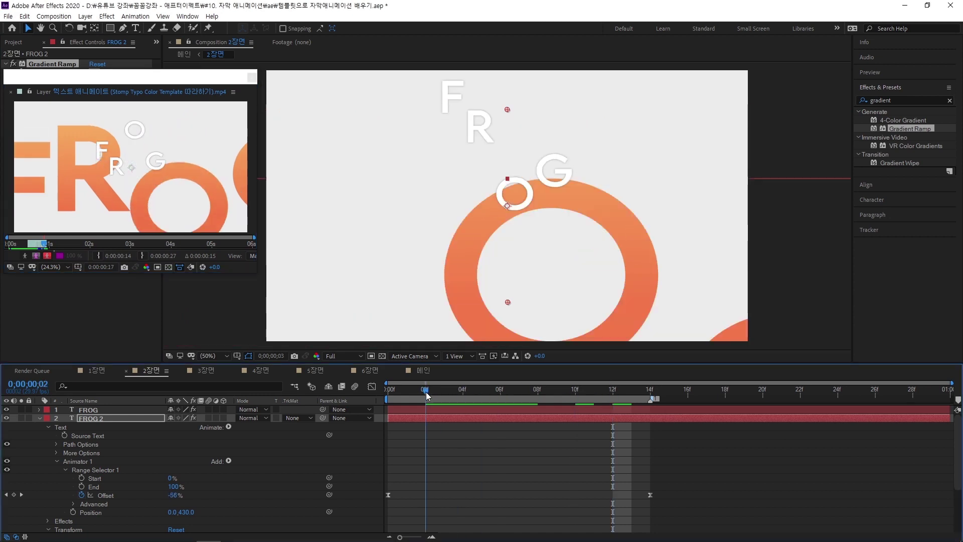
left_click_drag(468, 399, 636, 402)
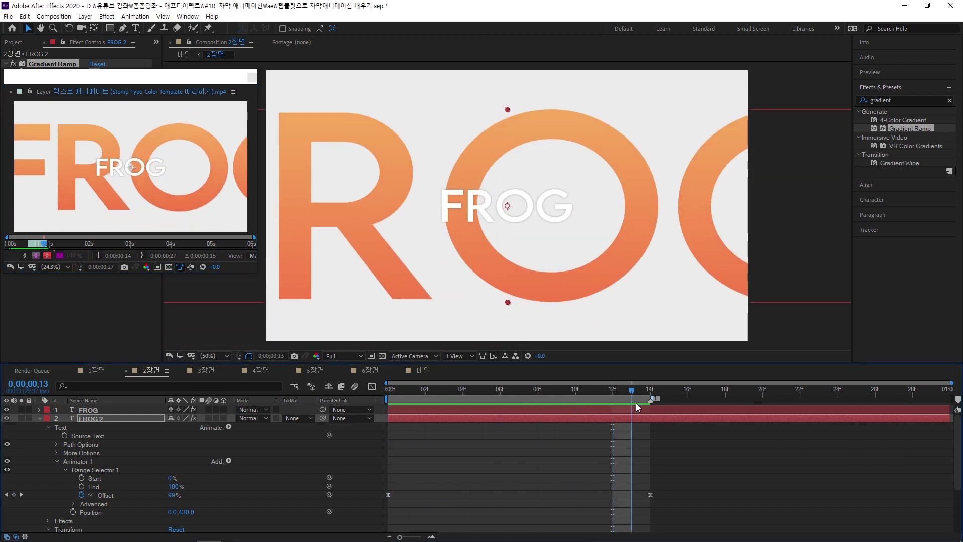
Open the 3장면 composition at its first frame and add a Tracking animator to the AFTER text layer
left_click(203, 370)
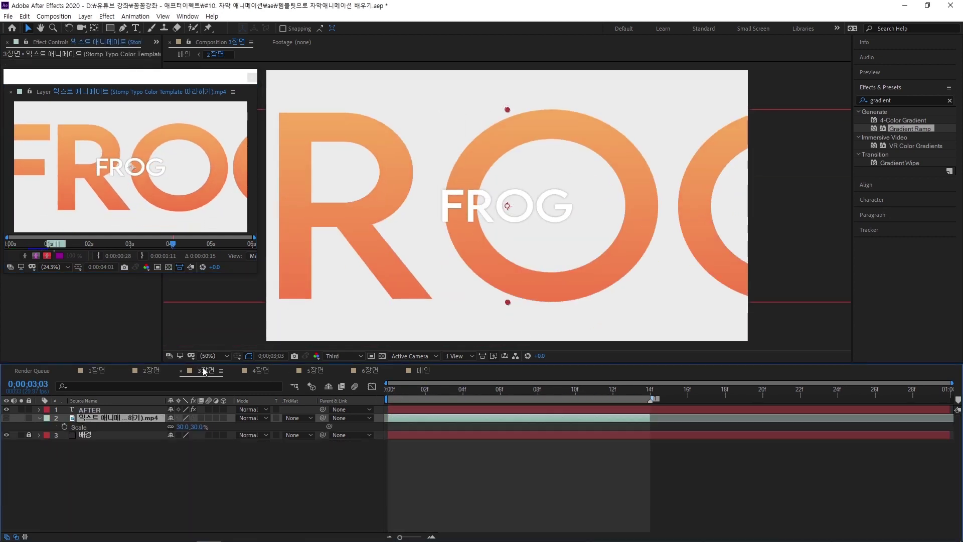
left_click_drag(396, 392, 387, 410)
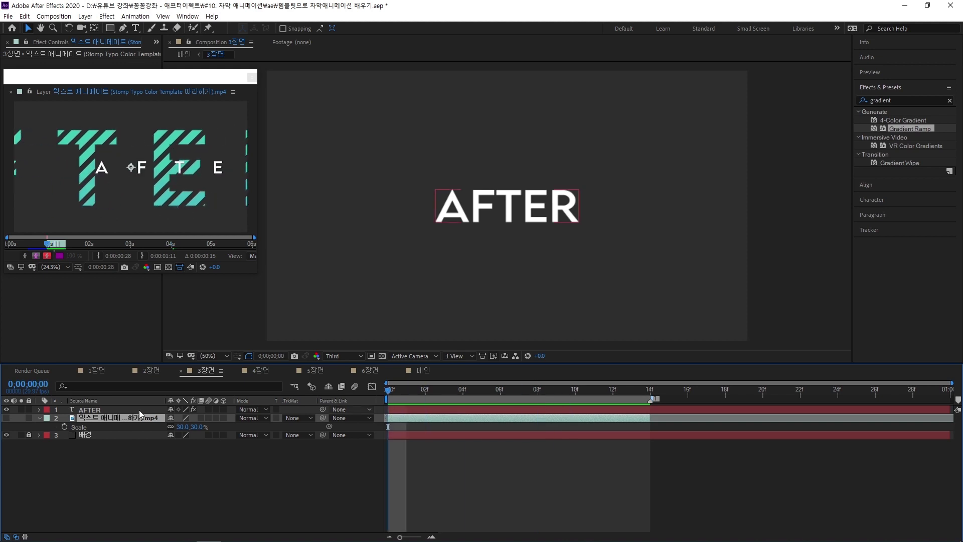
left_click(93, 411)
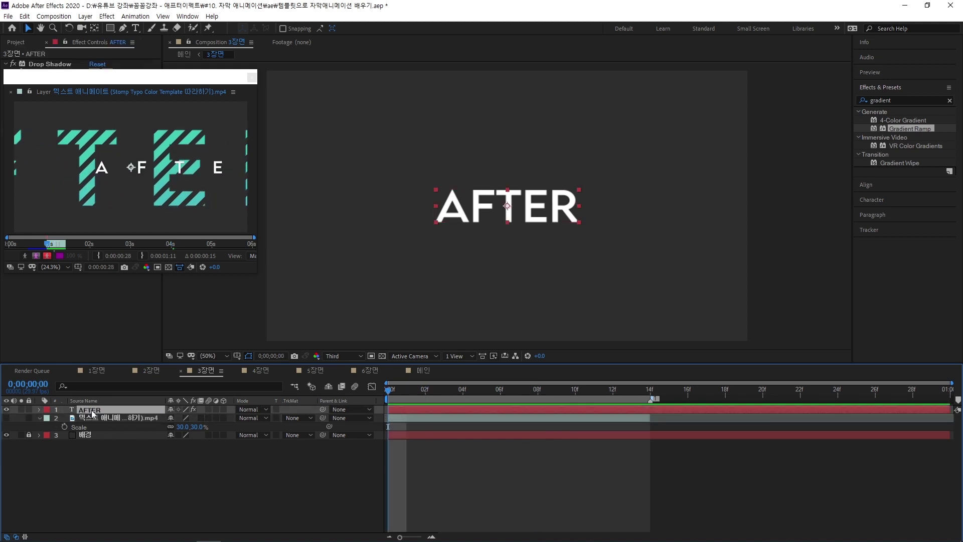
left_click(40, 410)
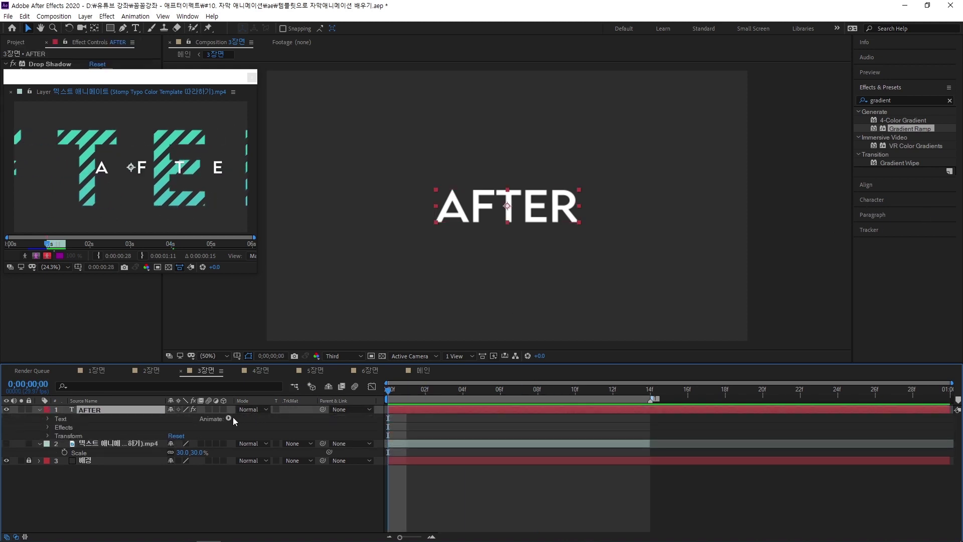
left_click(230, 418)
left_click(277, 348)
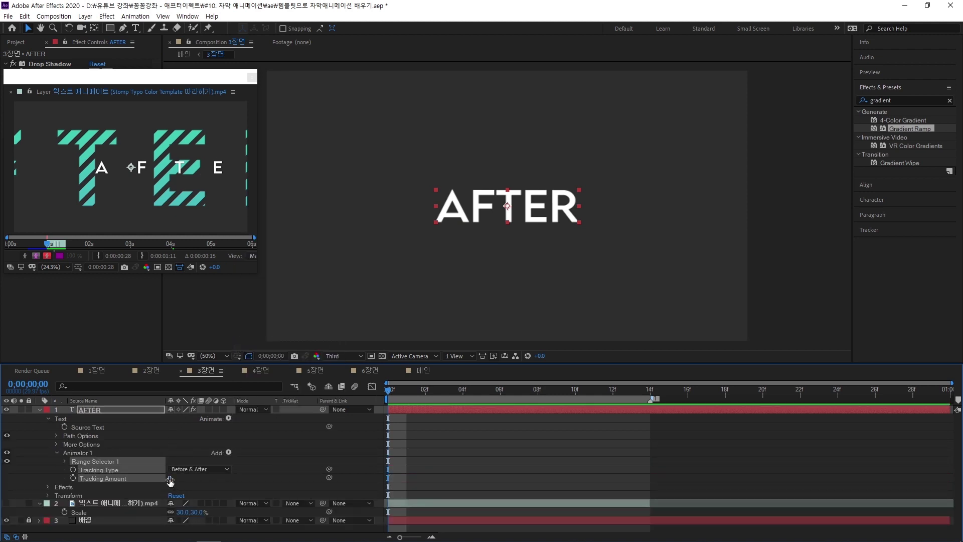
Left-align the AFTER text and centre it in the frame with a Tracking Amount of 9
left_click(865, 215)
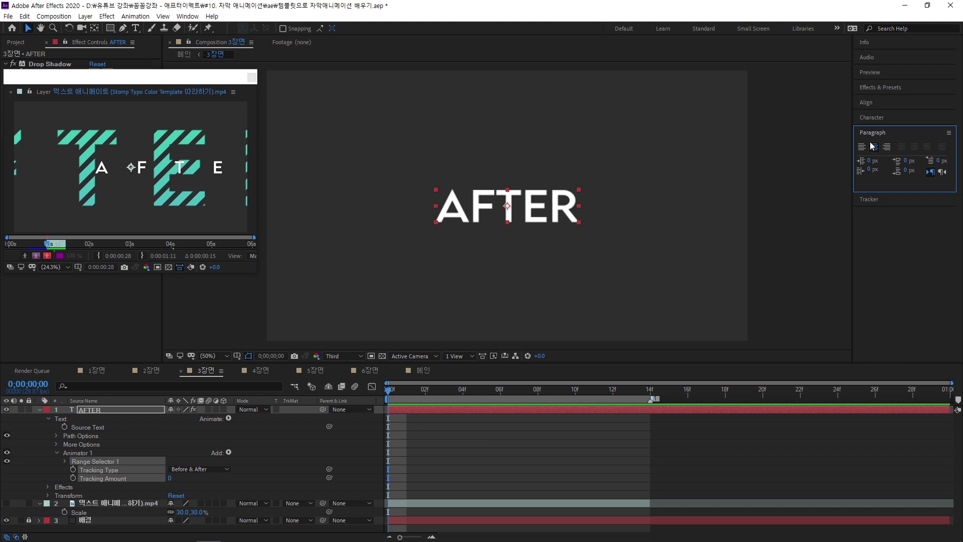
mouse_move(169, 481)
left_mouse_down()
mouse_move(211, 480)
mouse_move(173, 483)
left_mouse_up()
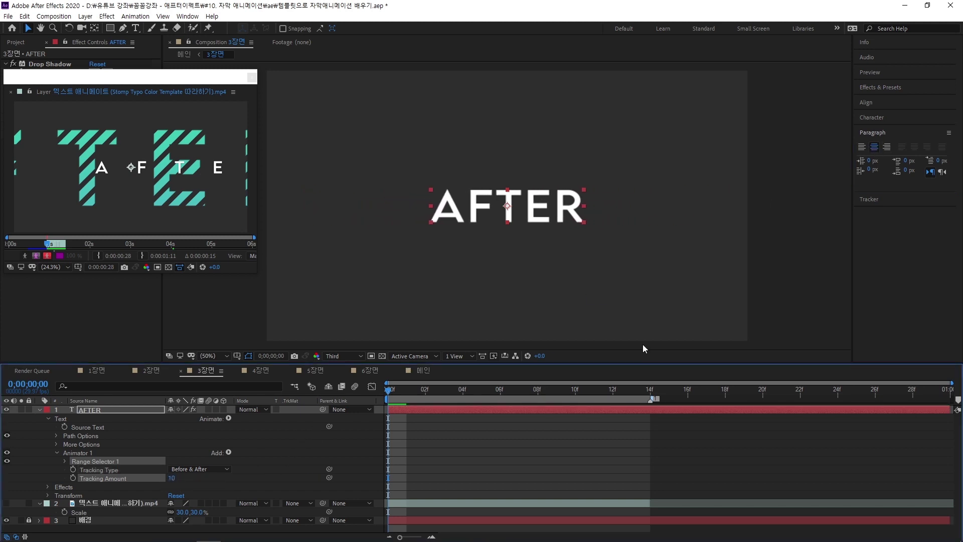
left_click(862, 148)
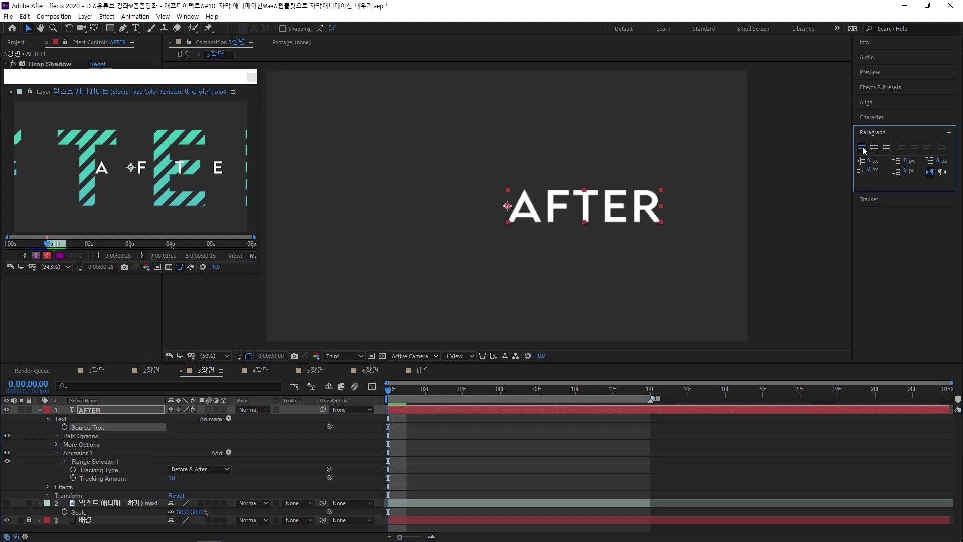
mouse_move(172, 482)
left_mouse_down()
mouse_move(303, 476)
mouse_move(219, 477)
left_mouse_up()
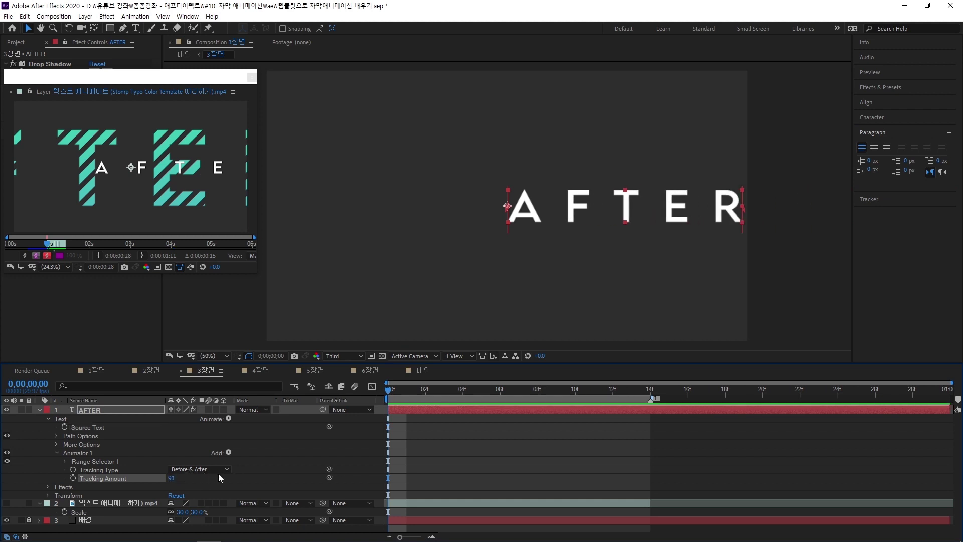
key("ctrl+shift+c")
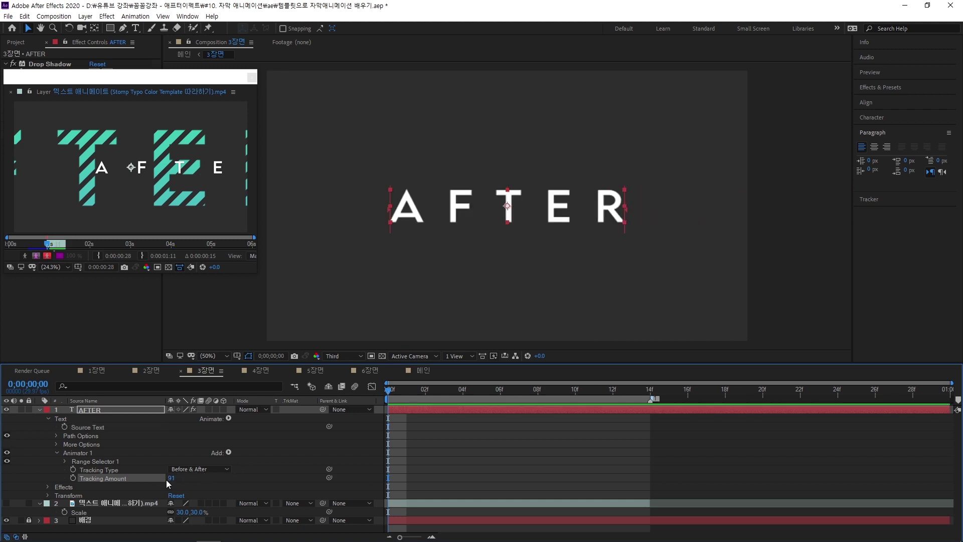
left_click_drag(172, 479, 126, 476)
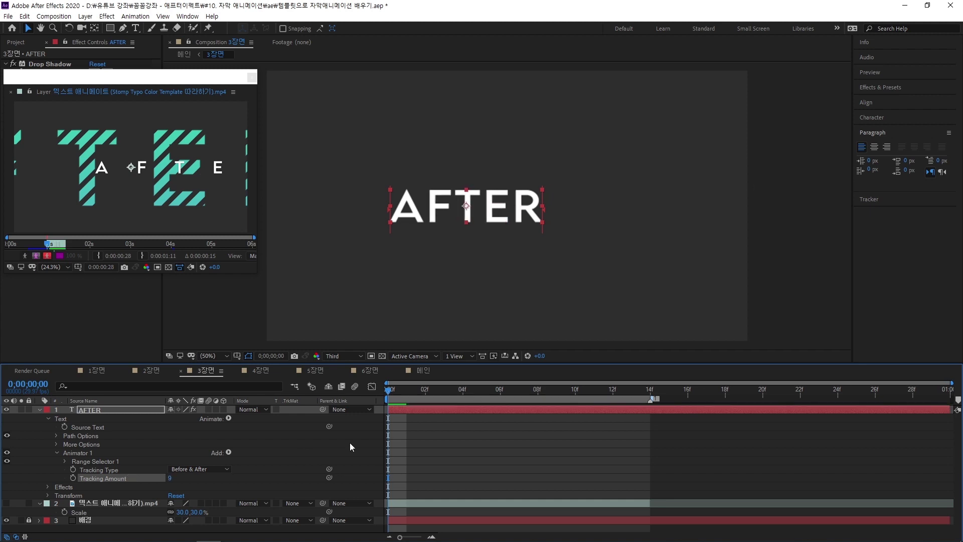
Keyframe AFTER's Tracking Amount from 328 at the first frame to 0 at frame 14, matching the reference video
left_click_drag(405, 396, 556, 390)
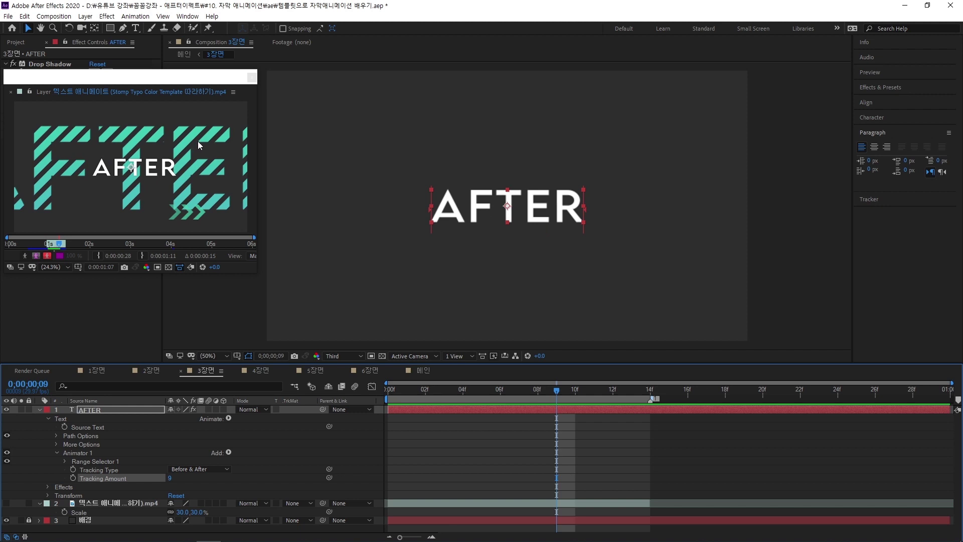
left_click_drag(535, 396, 574, 408)
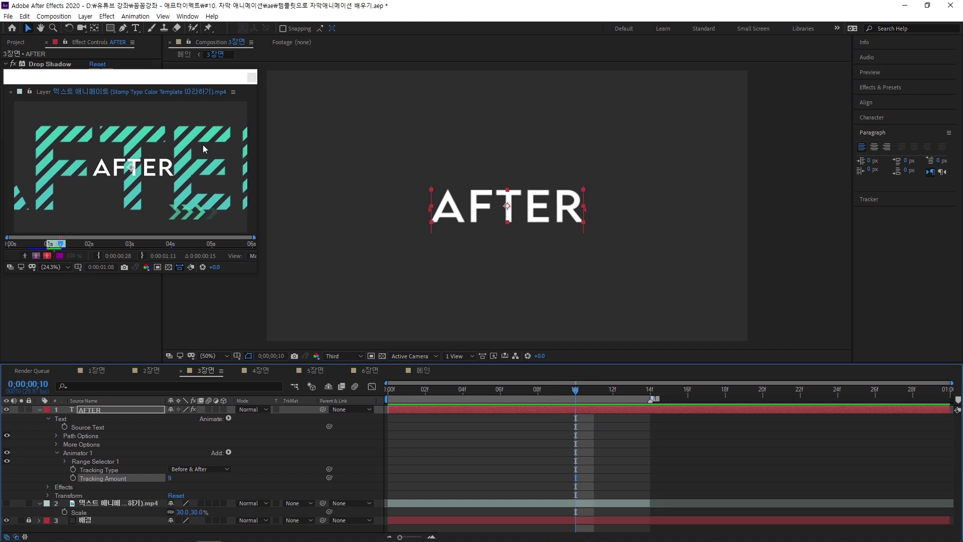
left_click_drag(549, 396, 405, 411)
key("space")
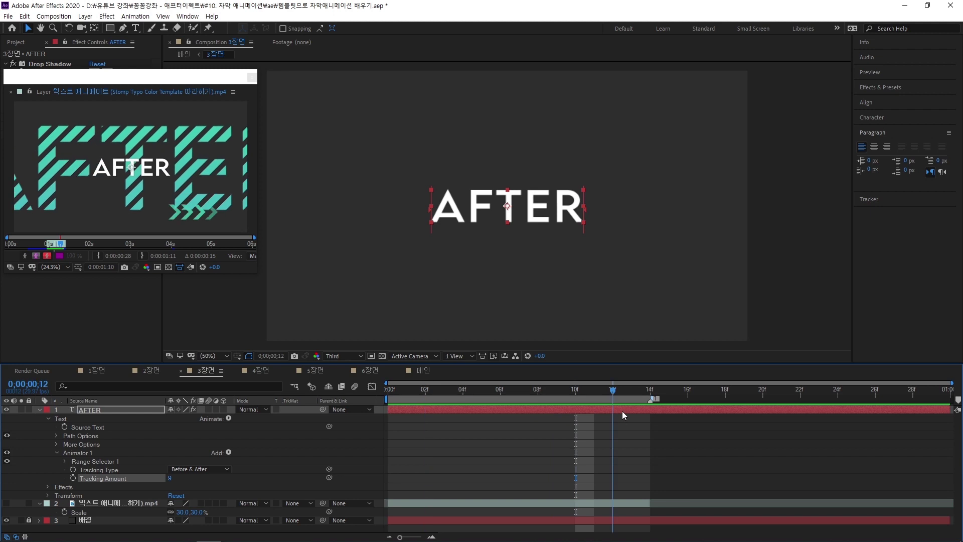
key("space")
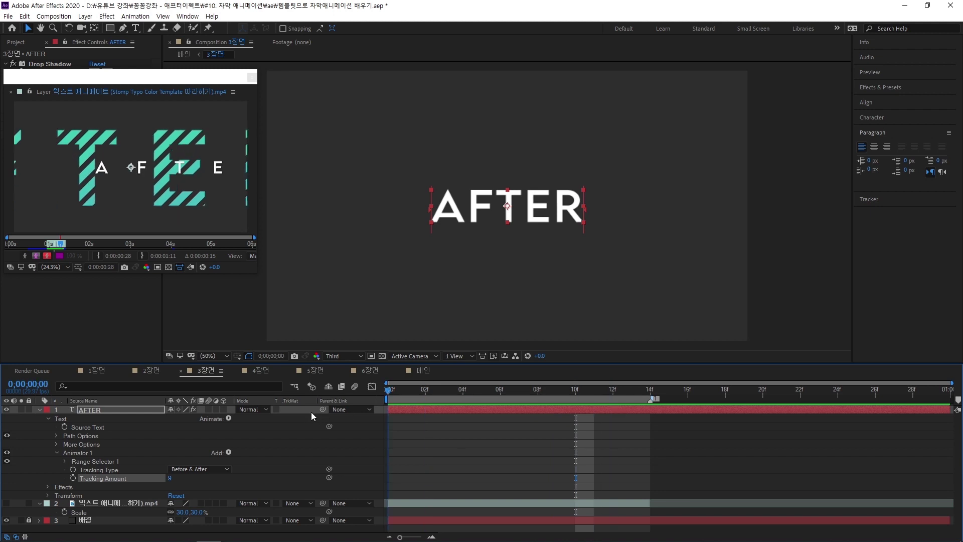
left_click_drag(170, 479, 329, 479)
left_click(74, 478)
key("space")
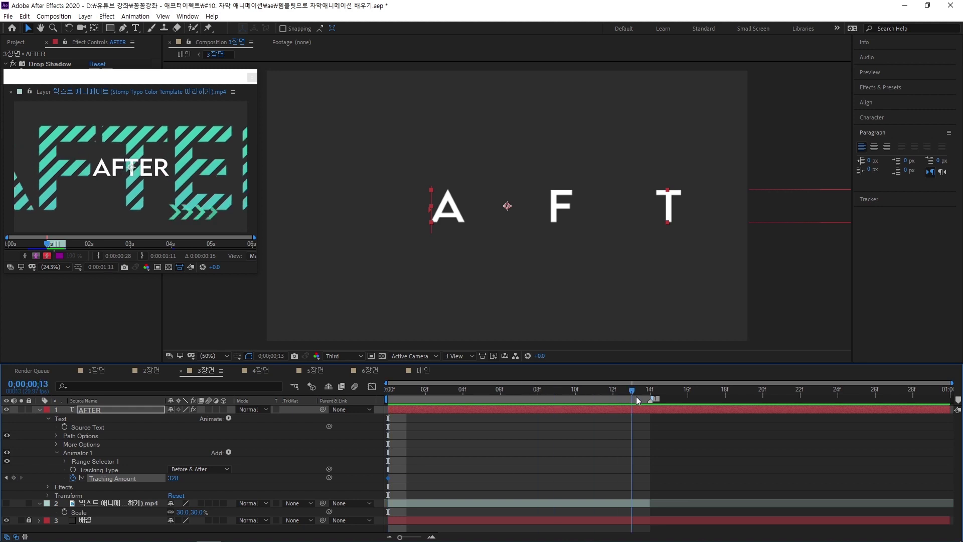
left_click(173, 477)
type("0")
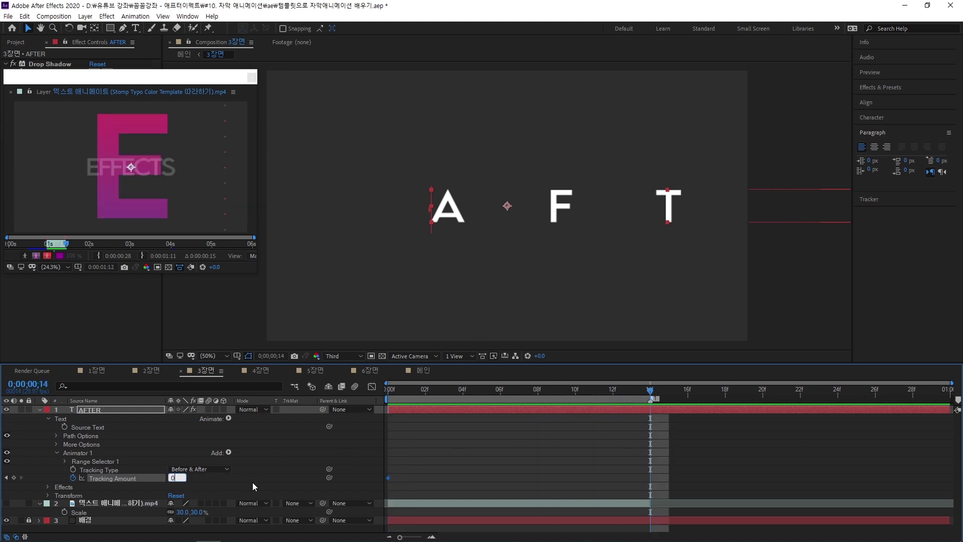
key("Return")
Preview AFTER's tracking animation from the first frame and compare the letter spacing with the reference video
left_click(519, 391)
key("Home")
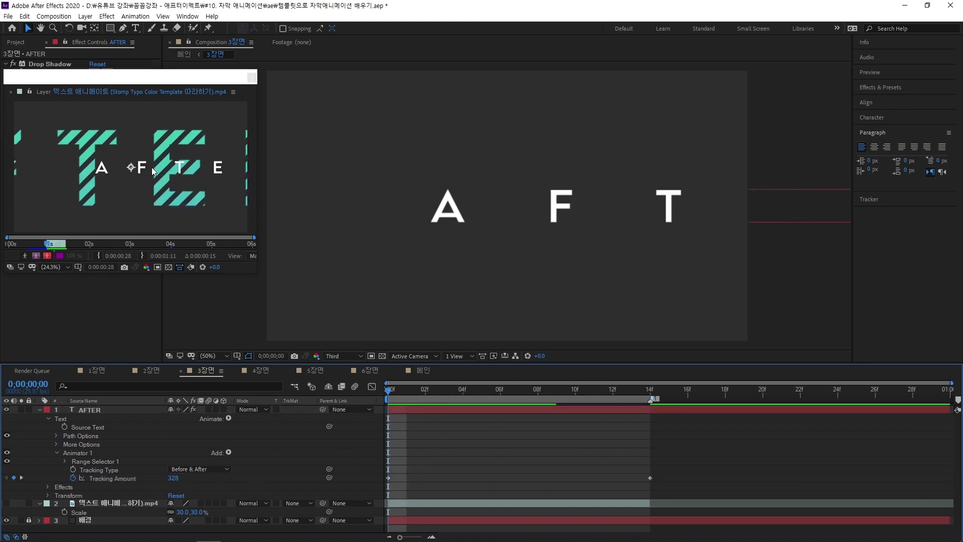
key("space")
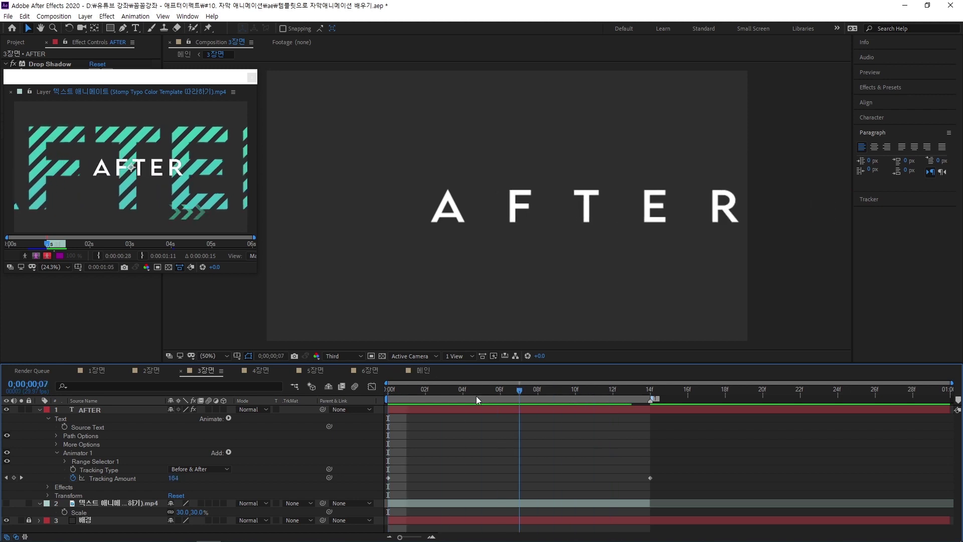
key("space")
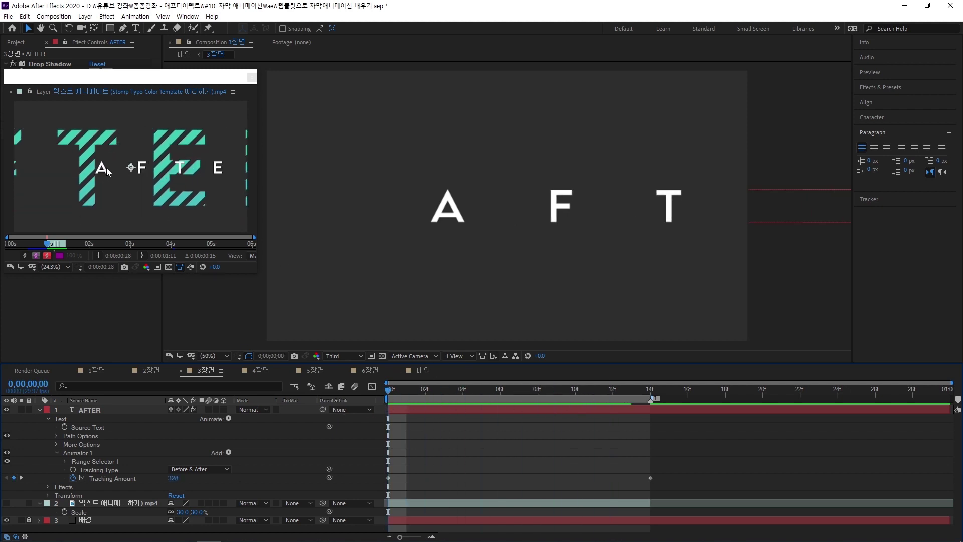
left_click_drag(404, 390, 557, 411)
key("Home")
Copy the scale animator, Animator 2, from the THINKING layer in 1장면 and paste it onto AFTER in 3장면
left_click(97, 371)
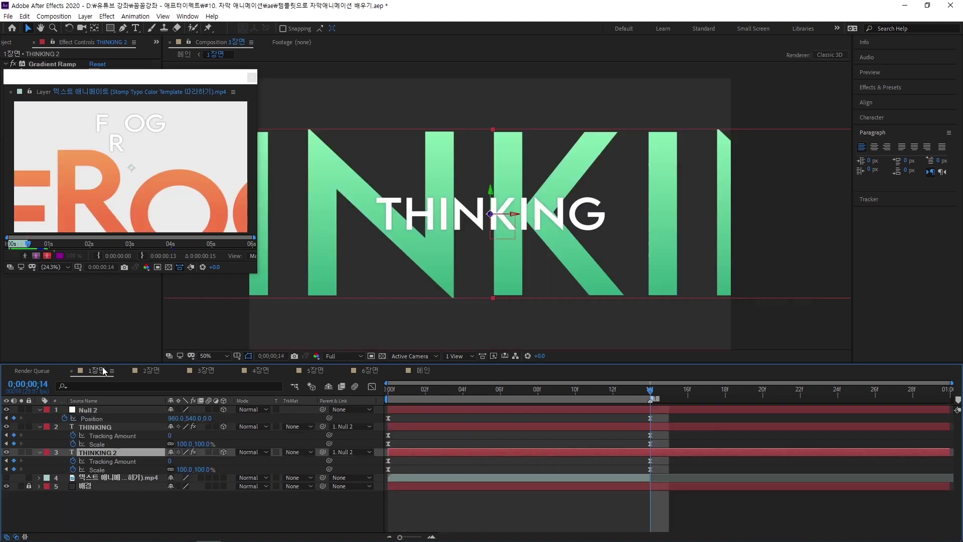
left_click(90, 428)
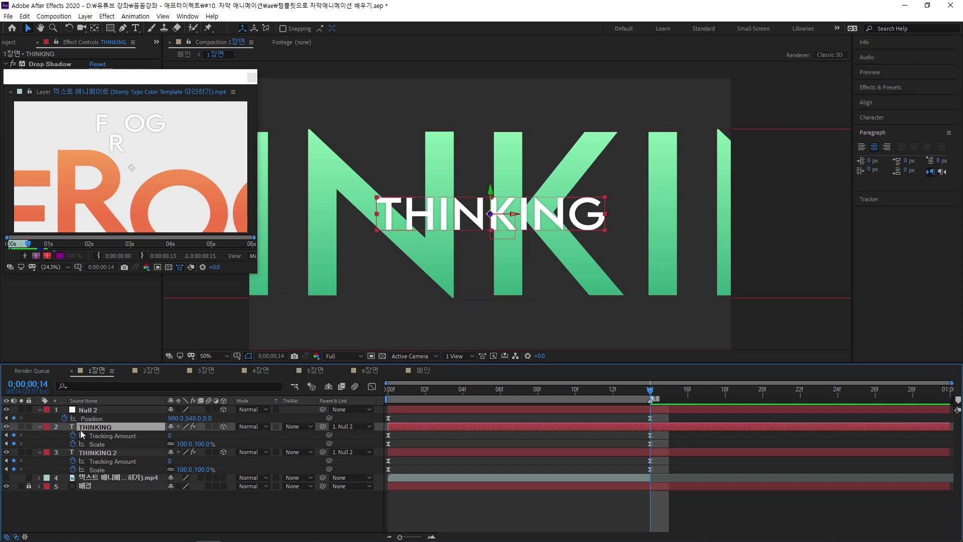
left_click(40, 425)
left_click(40, 426)
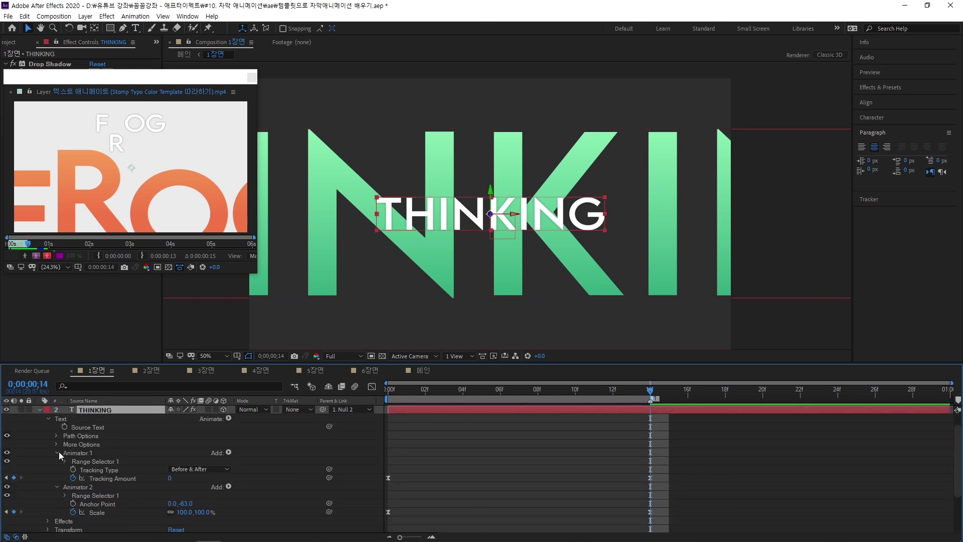
left_click(57, 452)
left_click(91, 462)
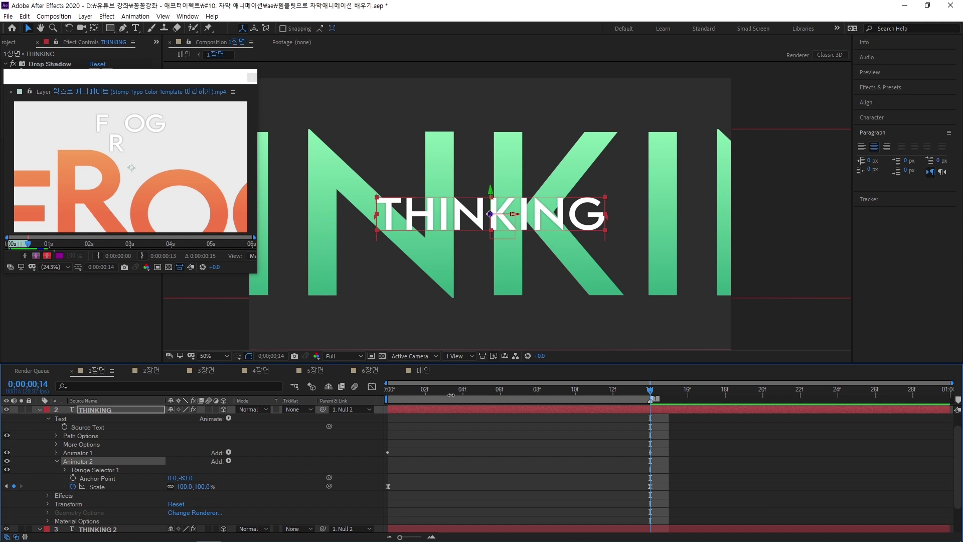
left_click_drag(427, 391, 632, 419)
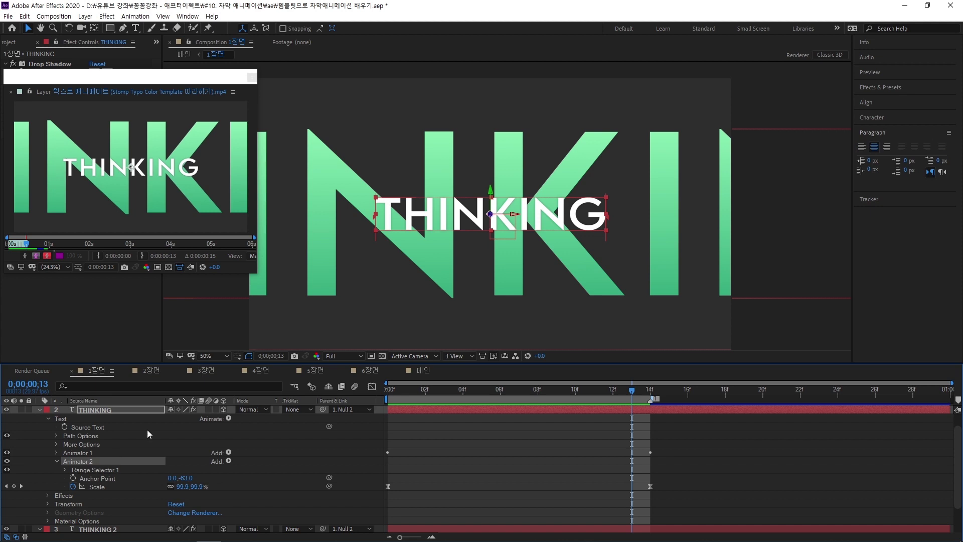
left_click(209, 370)
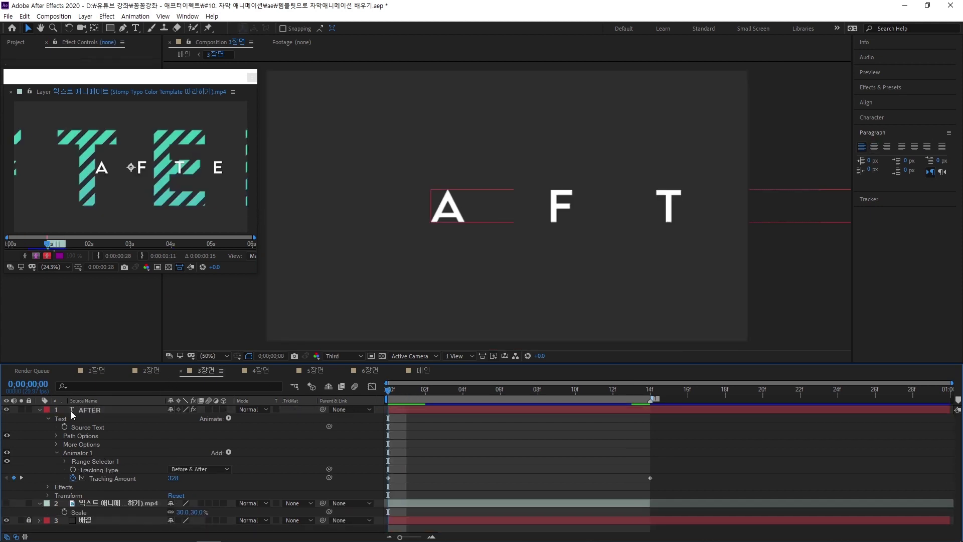
left_click(103, 409)
key("ctrl+v")
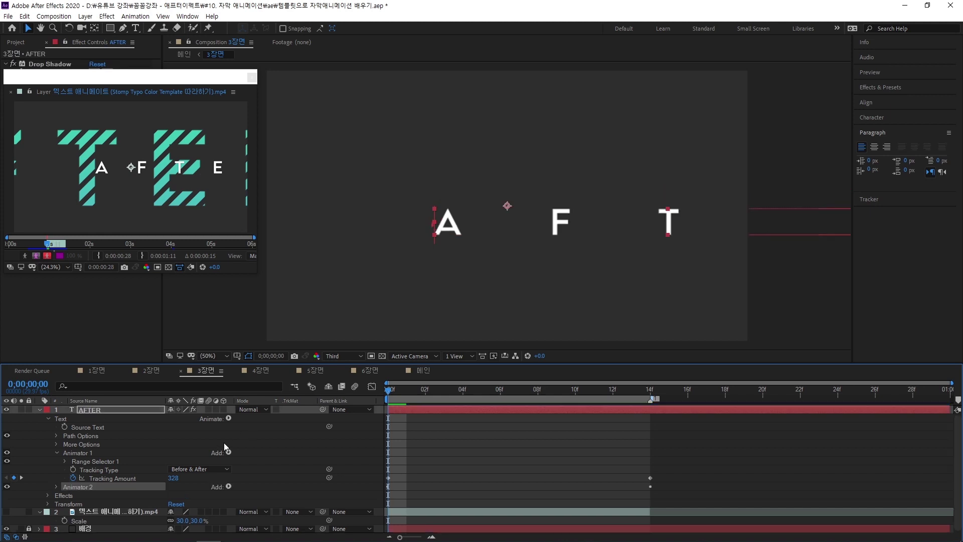
left_click(56, 486)
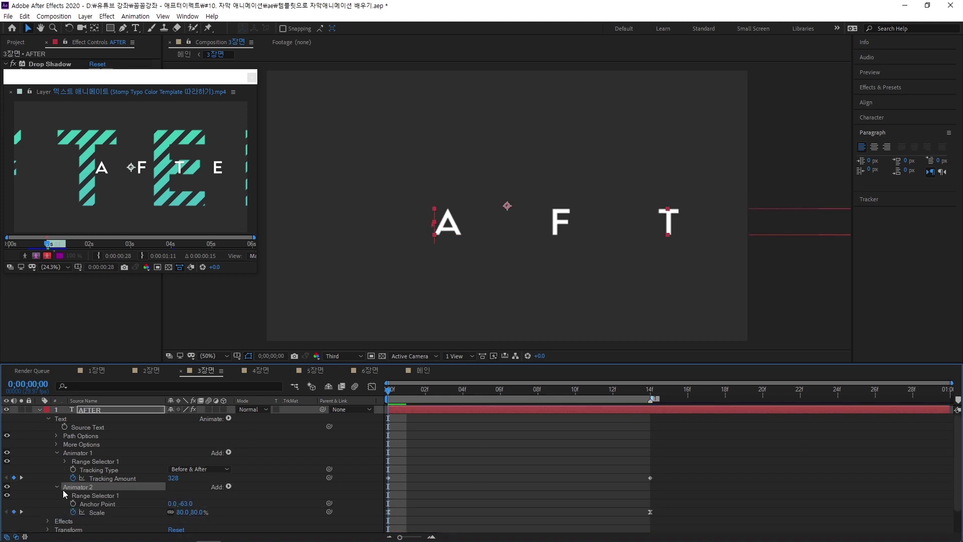
Centre the full-size AFTER text in the frame at frame 14 and save the project
left_click_drag(391, 390, 652, 419)
key("Home")
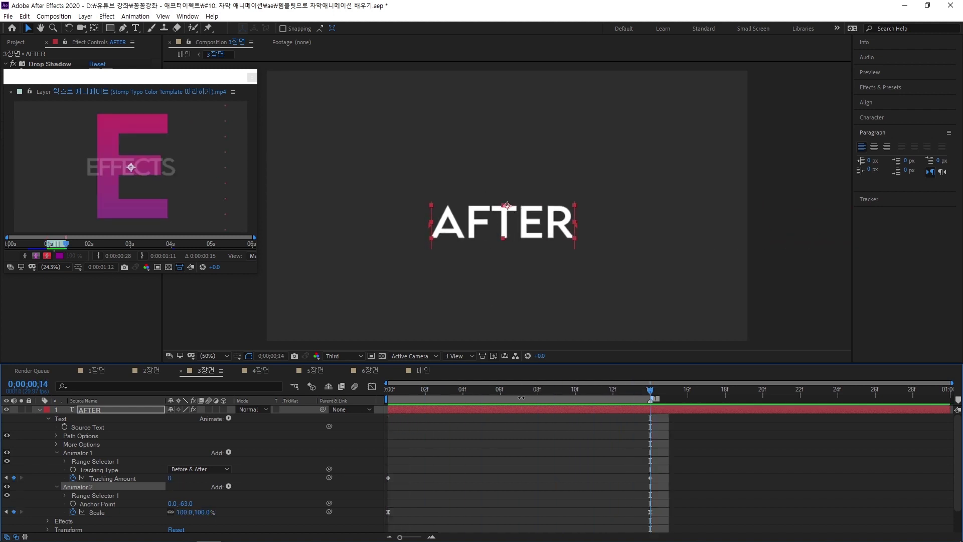
left_click(124, 505)
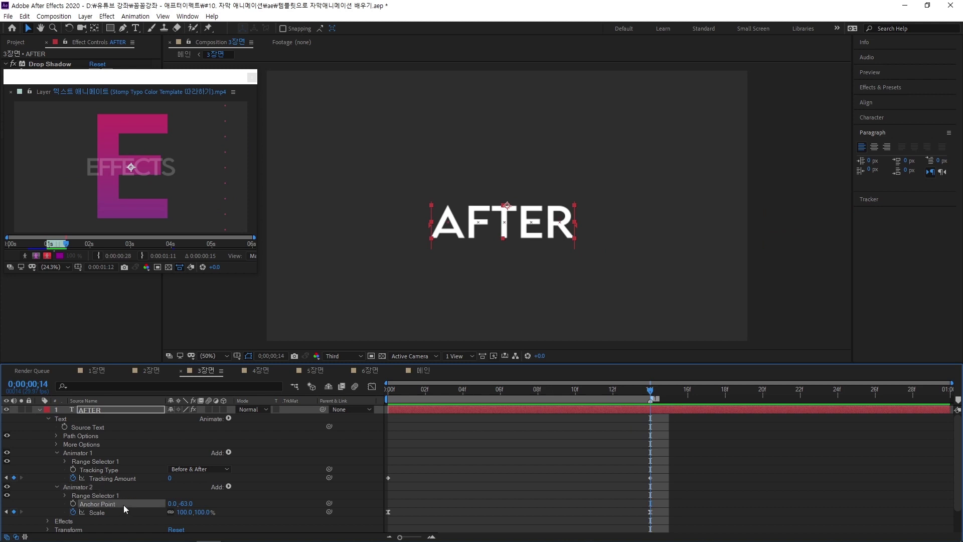
scroll(488, 216, "up", 2)
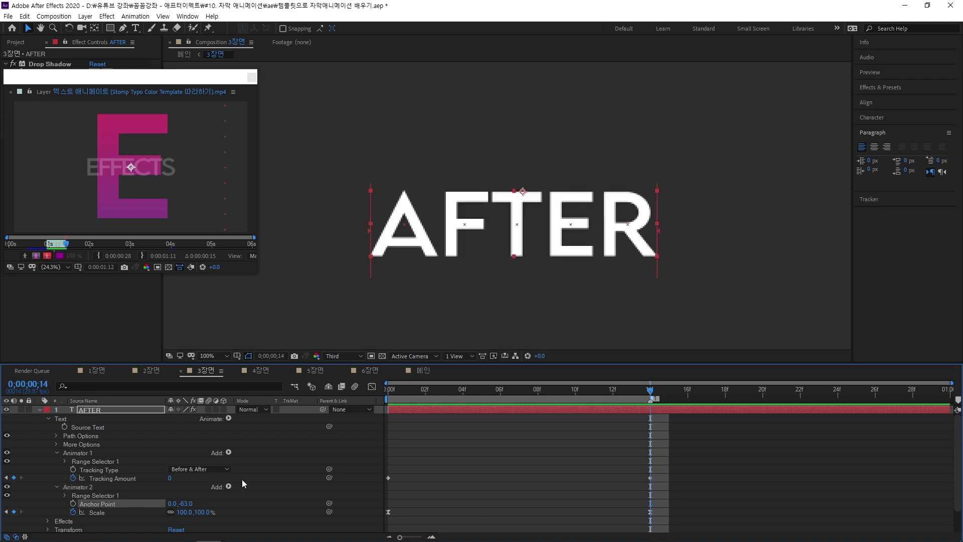
scroll(521, 281, "down", 2)
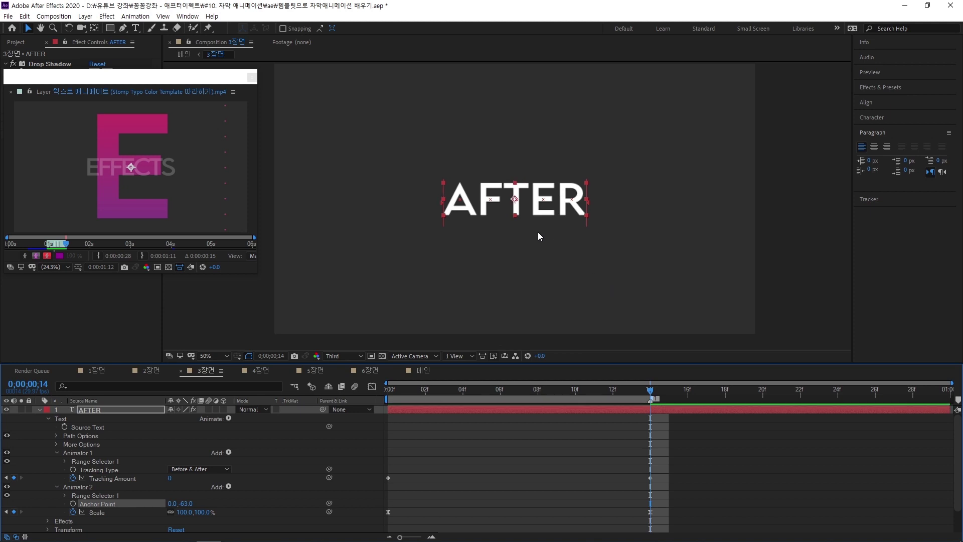
left_click_drag(649, 396, 632, 407)
left_click(708, 420)
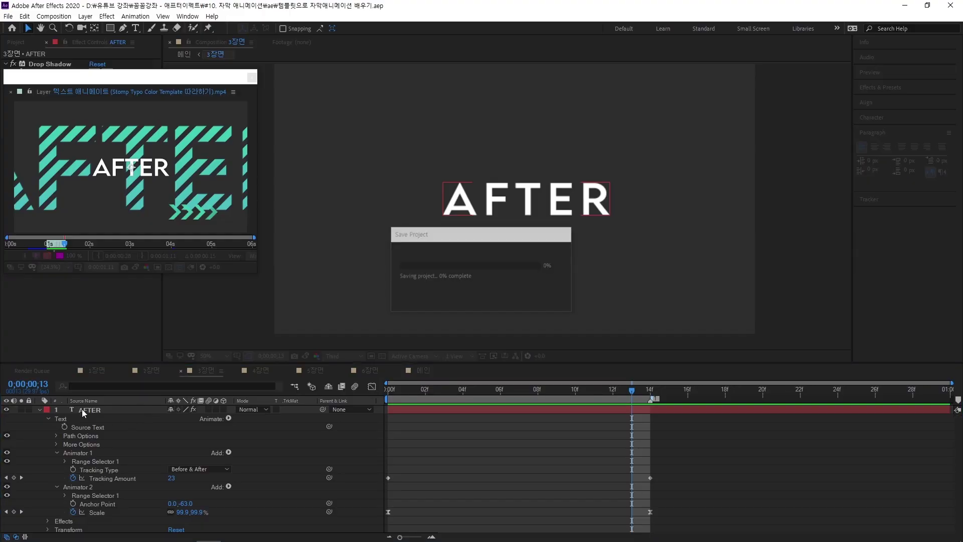
Duplicate the AFTER layer, place the copy beneath the original, and move the floating reference viewer clear of the effect settings
left_click(83, 410)
left_click(39, 410)
key("ctrl+d")
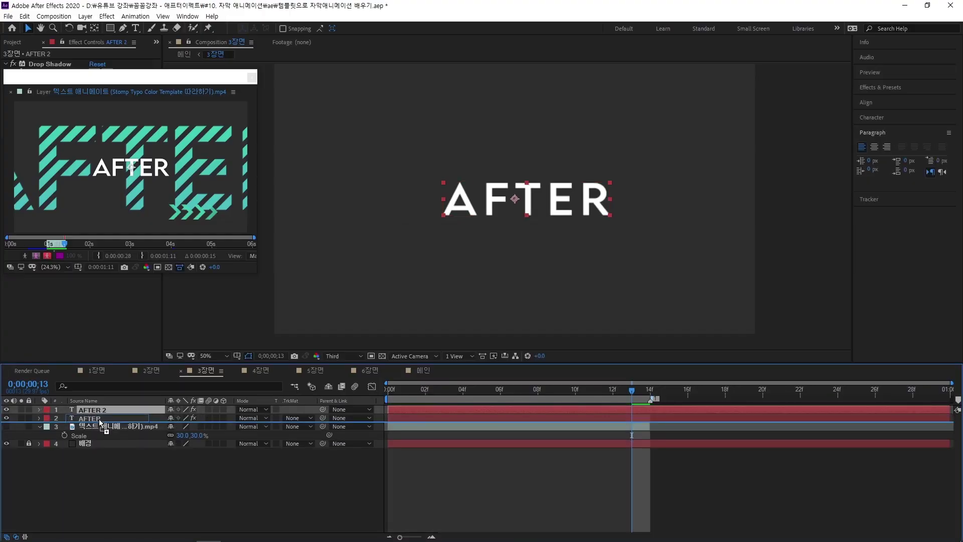
left_click_drag(109, 79, 146, 185)
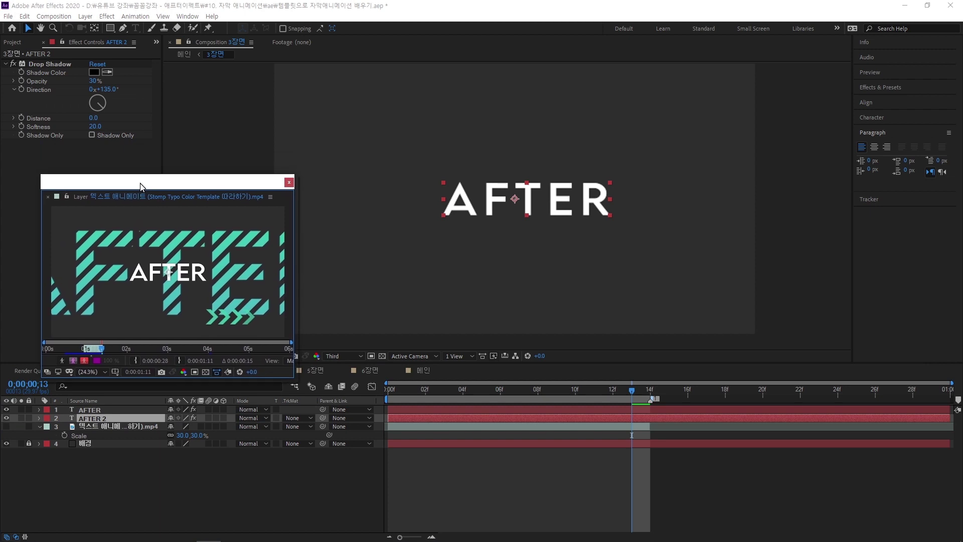
Remove the Drop Shadow effect from the AFTER 2 layer and scale the layer up to 474%
left_click(50, 64)
key("Delete")
left_click_drag(170, 187, 141, 110)
left_click(139, 418)
key("s")
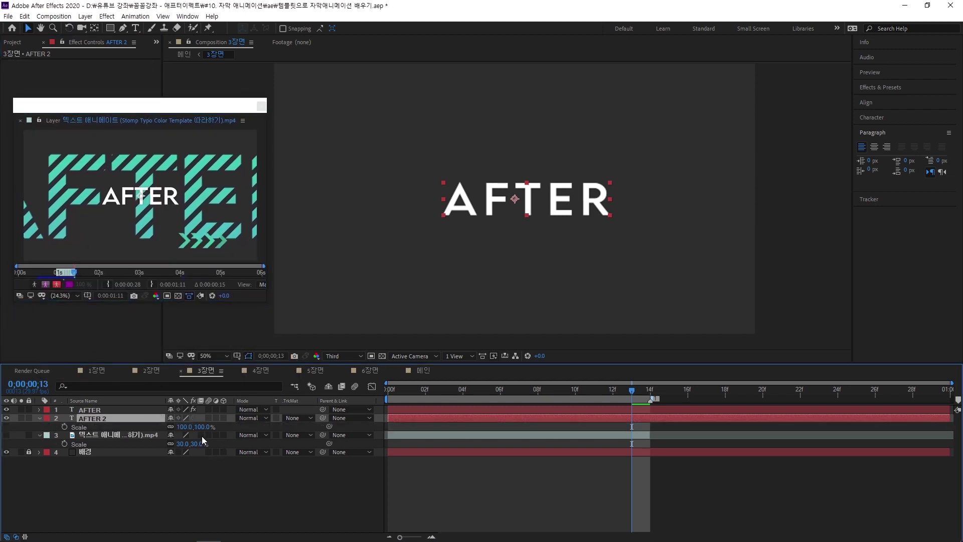
left_click_drag(186, 427, 362, 420)
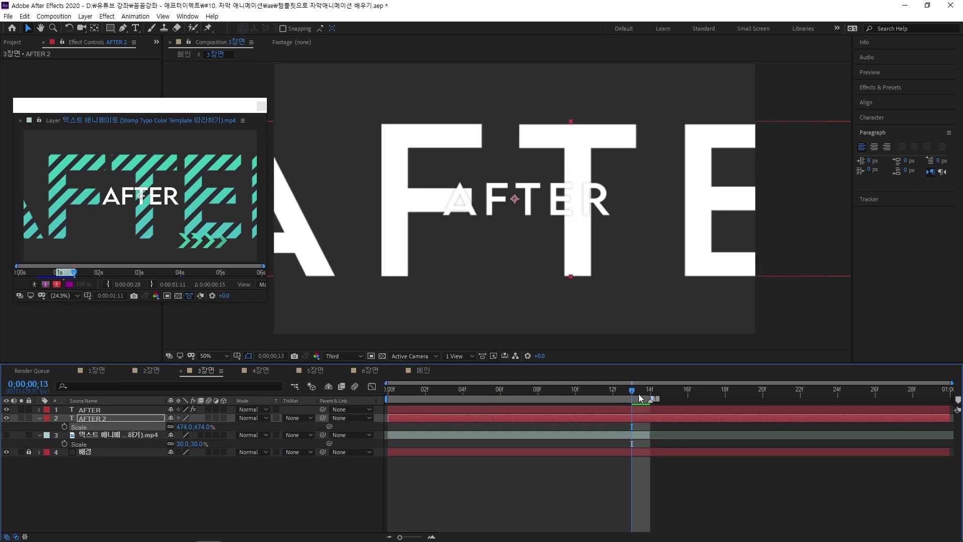
Check the enlarged text's letter spacing at frame 2 against the reference and right-align the AFTER 2 paragraph
left_click_drag(736, 207, 607, 204)
right_click(655, 203)
key("Escape")
left_click_drag(628, 389, 425, 398)
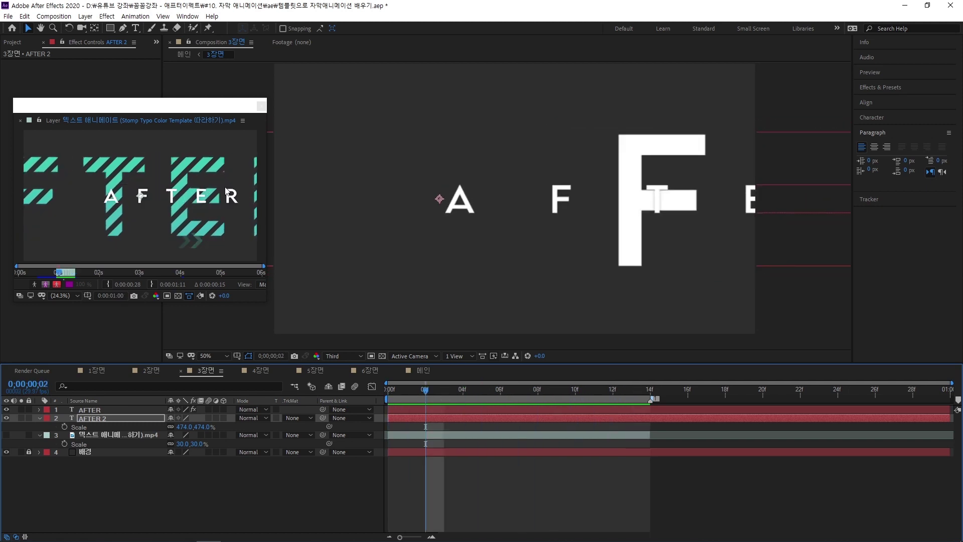
left_click(886, 147)
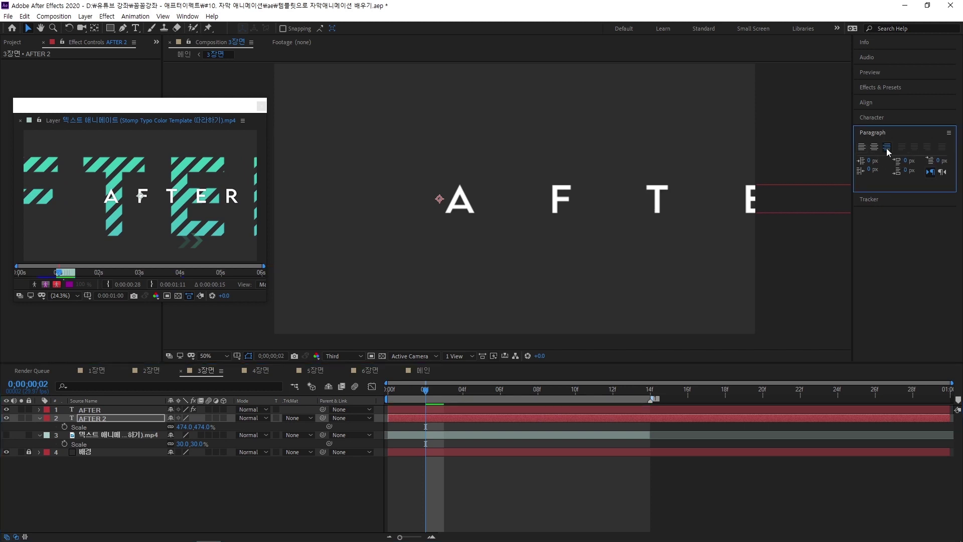
Reposition the large AFTER 2 text so its F, T and E fill the frame at frame 13, and preview the tracking
key("comma")
key("comma")
key("comma")
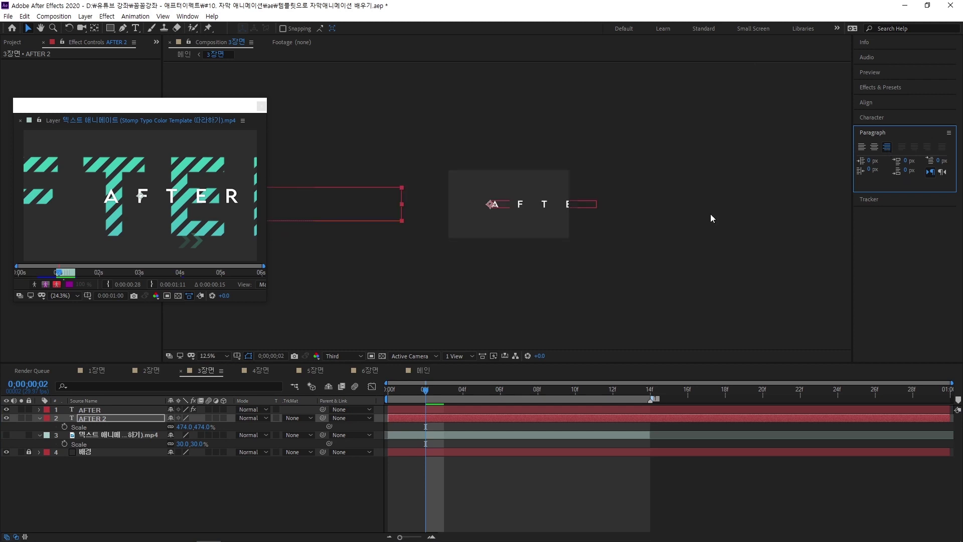
left_click_drag(273, 208, 568, 205)
left_click_drag(695, 214, 513, 216)
left_click_drag(426, 393, 640, 396)
scroll(504, 142, "up", 2)
scroll(574, 347, "down", 1)
left_click_drag(398, 217, 485, 217)
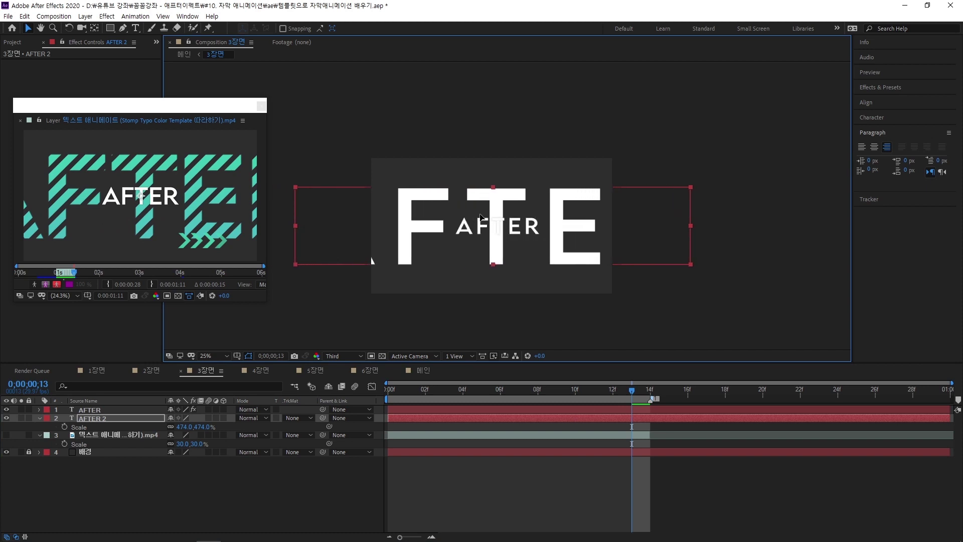
key("space")
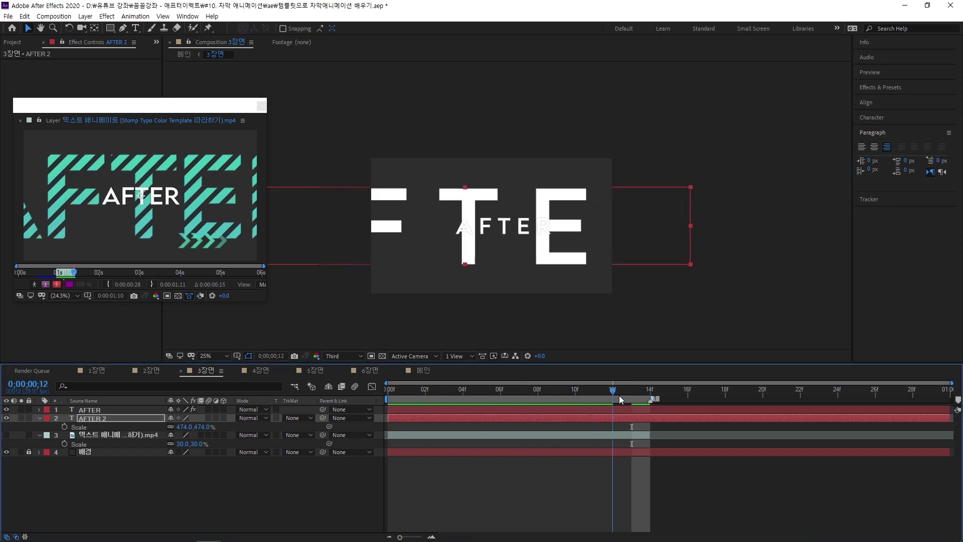
Apply Gradient Ramp to AFTER 2, sample its start and end colours from the reference's green letters, and preview it
left_click(886, 93)
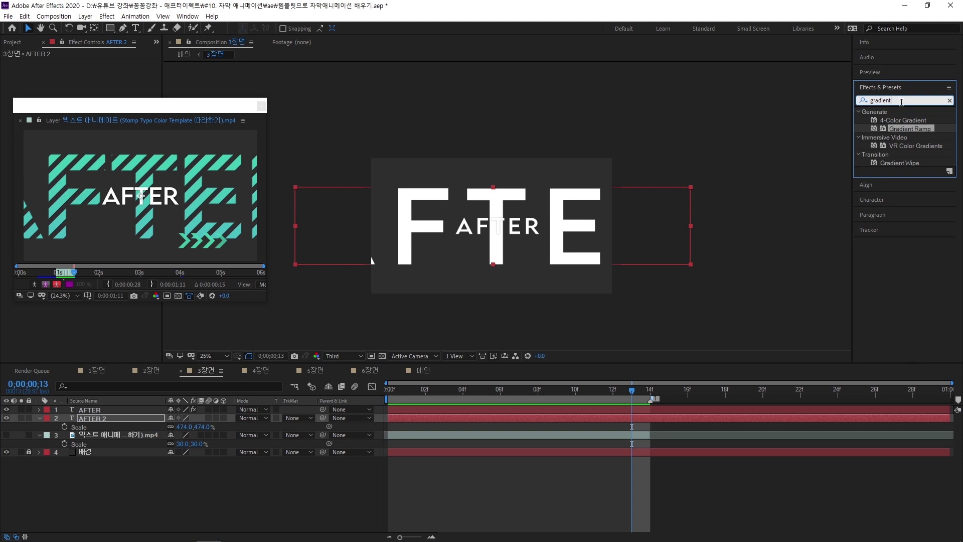
left_click_drag(911, 129, 157, 99)
left_click(108, 81)
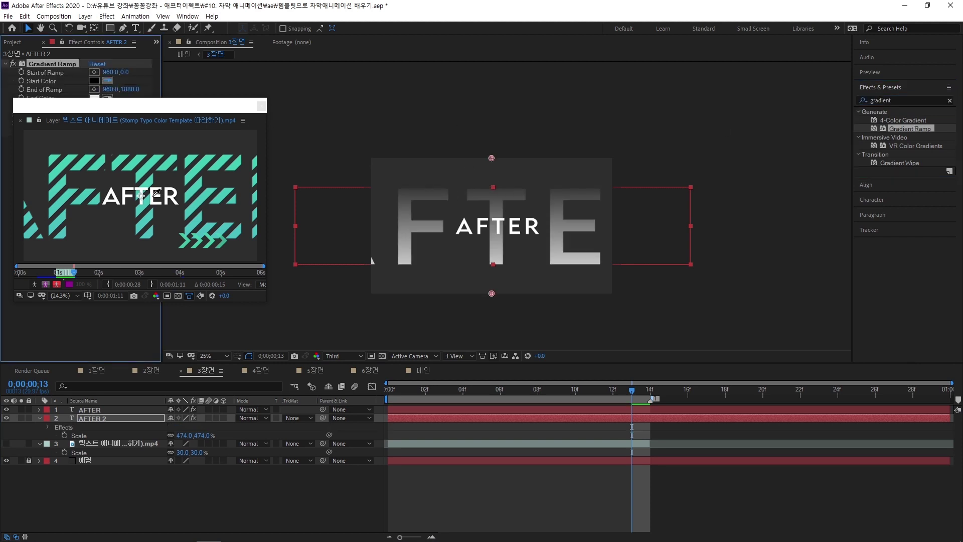
left_click(158, 159)
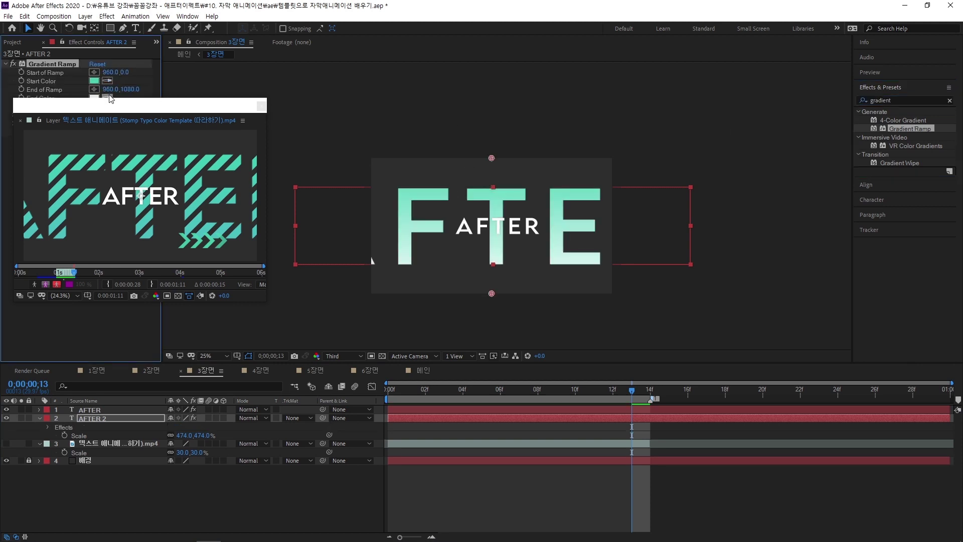
left_click(149, 236)
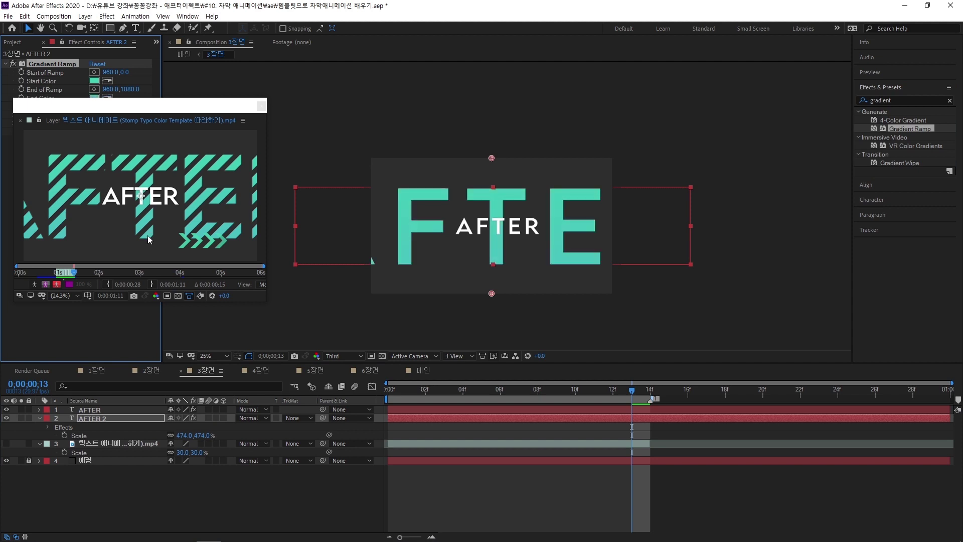
scroll(501, 227, "up", 2)
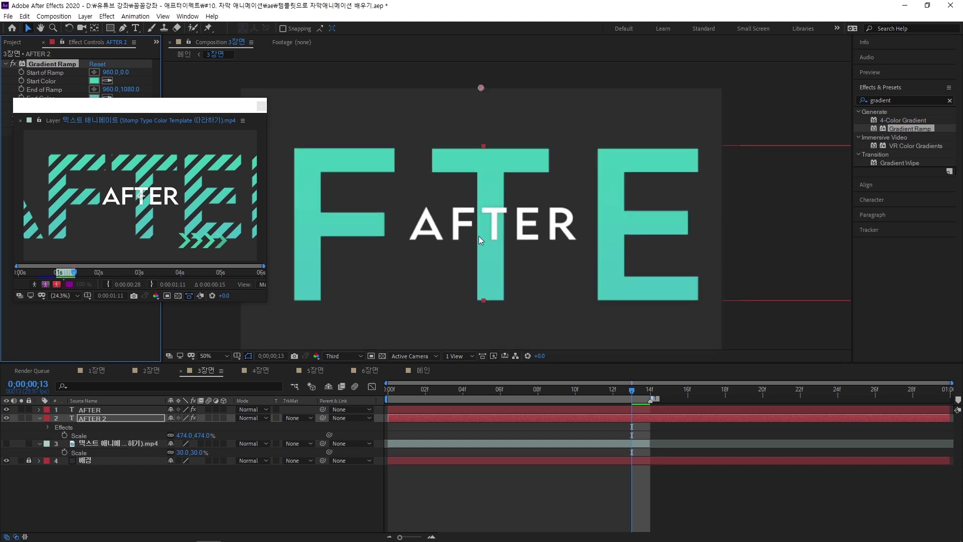
key("space")
key("space")
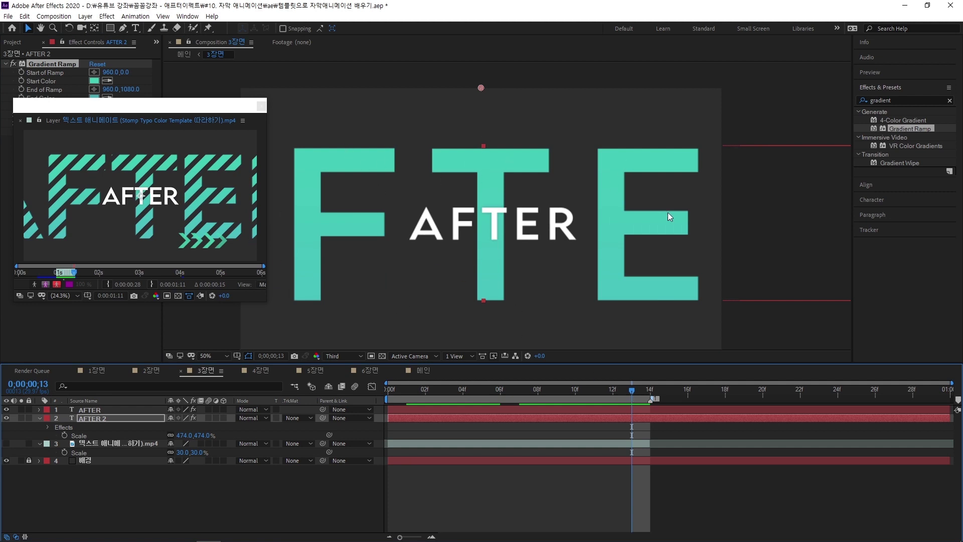
Find the Venetian Blinds effect and apply it to AFTER 2, keeping the reference viewer clear of the effect settings
double_click(913, 100)
type("v")
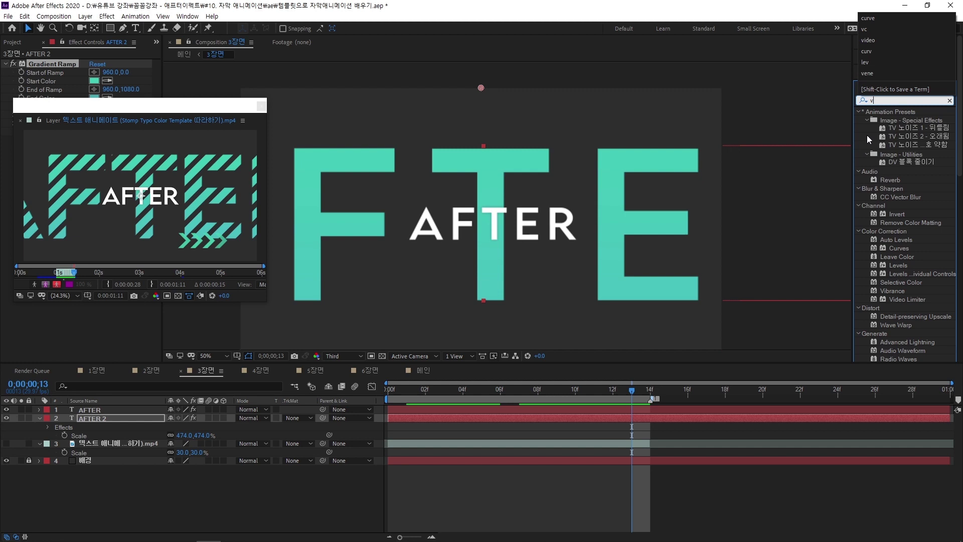
type("eneti")
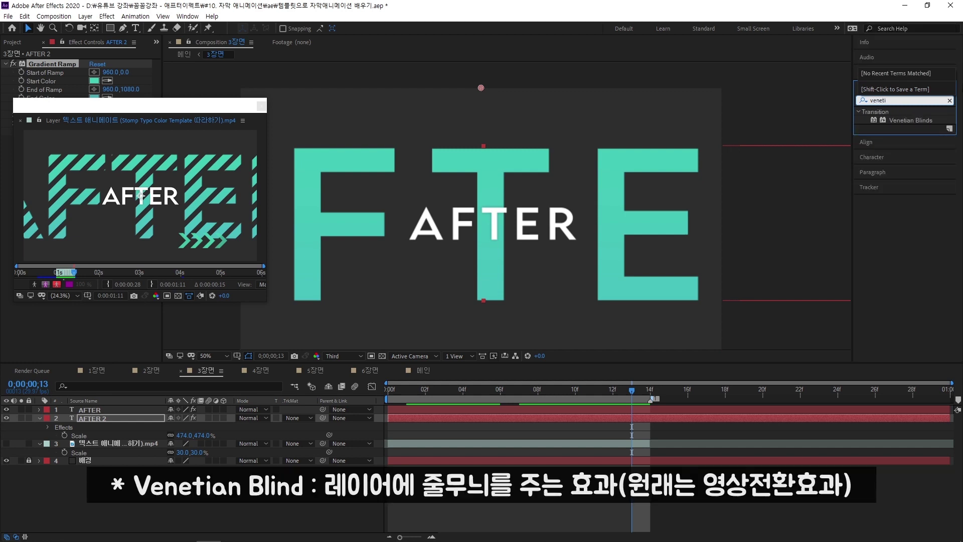
left_click(908, 120)
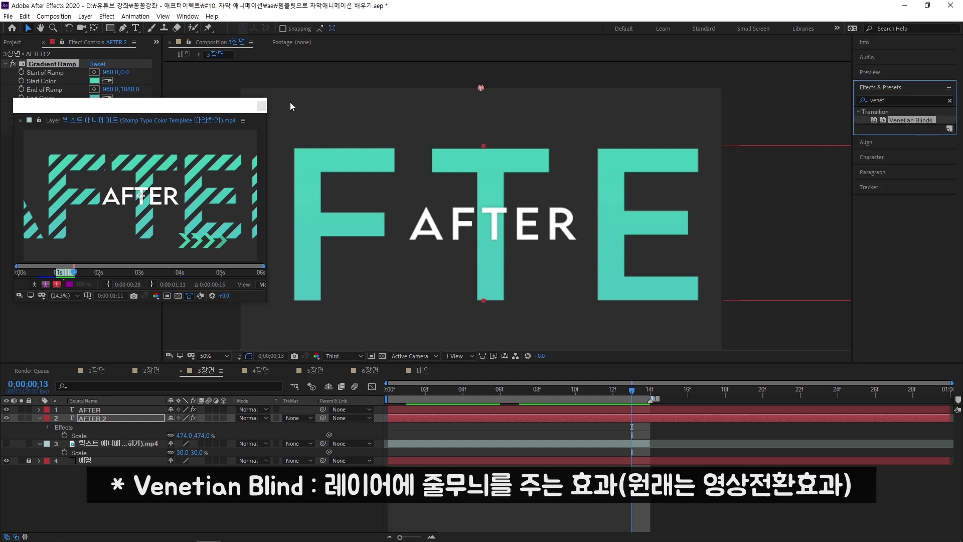
left_click_drag(105, 108, 858, 357)
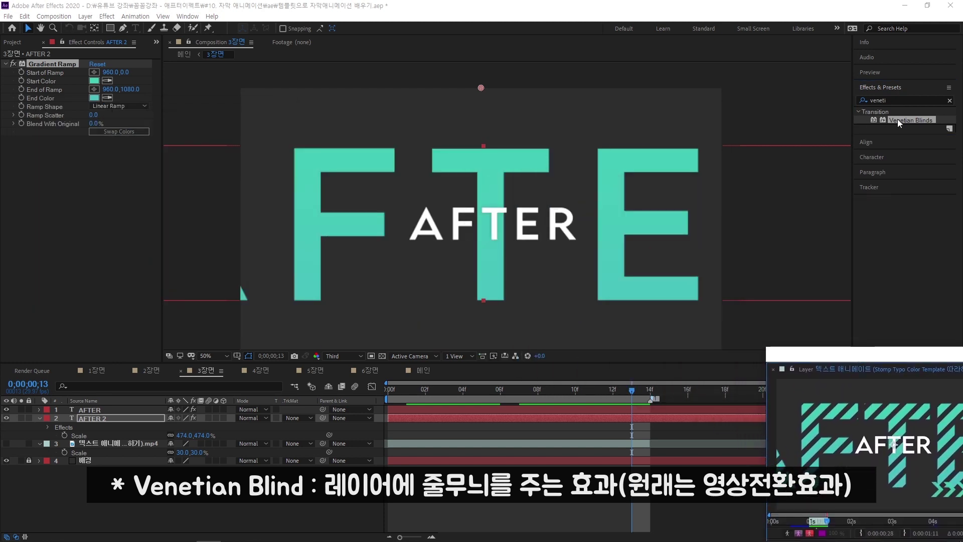
left_click(897, 119)
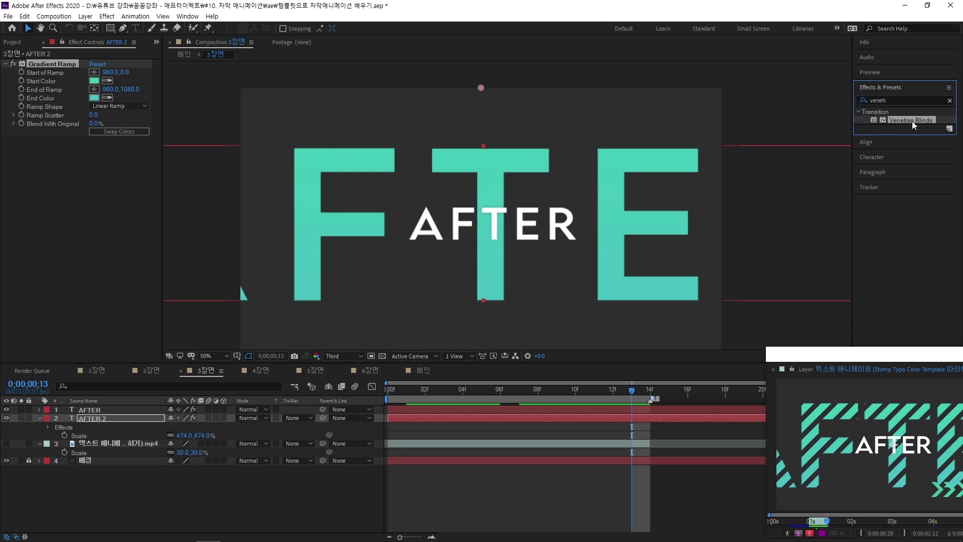
left_click_drag(910, 118, 130, 420)
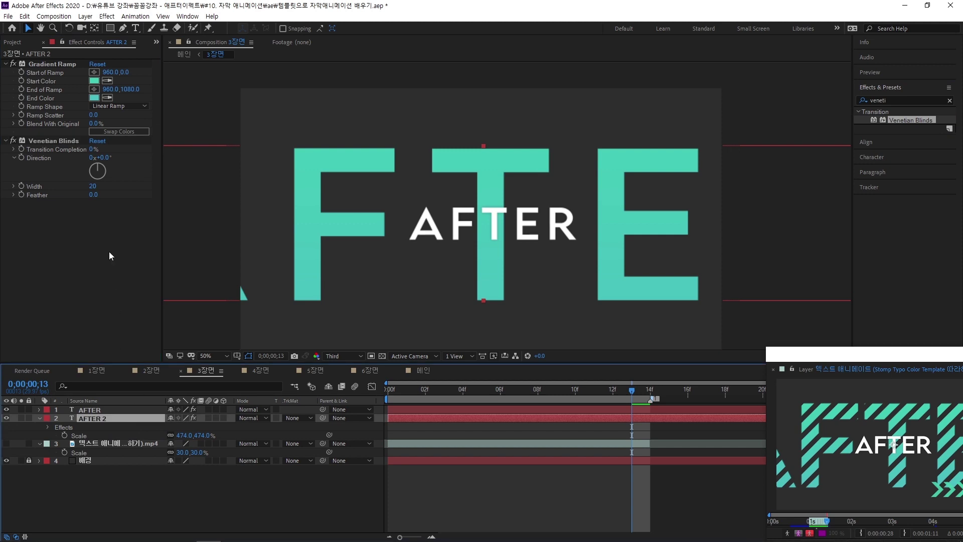
Set Venetian Blinds on AFTER 2 to 55% transition completion, 44° direction and a width of 87
left_click_drag(91, 151, 130, 159)
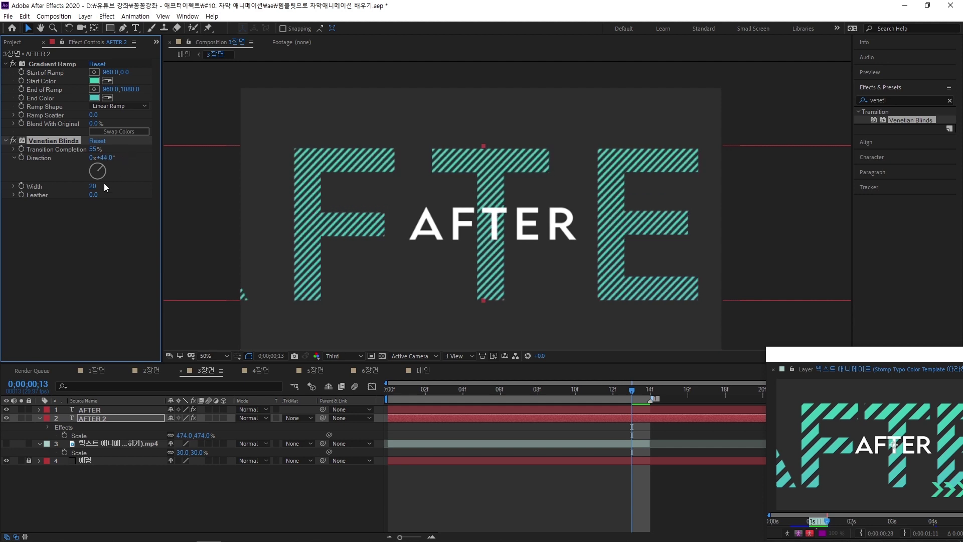
left_click_drag(94, 186, 127, 181)
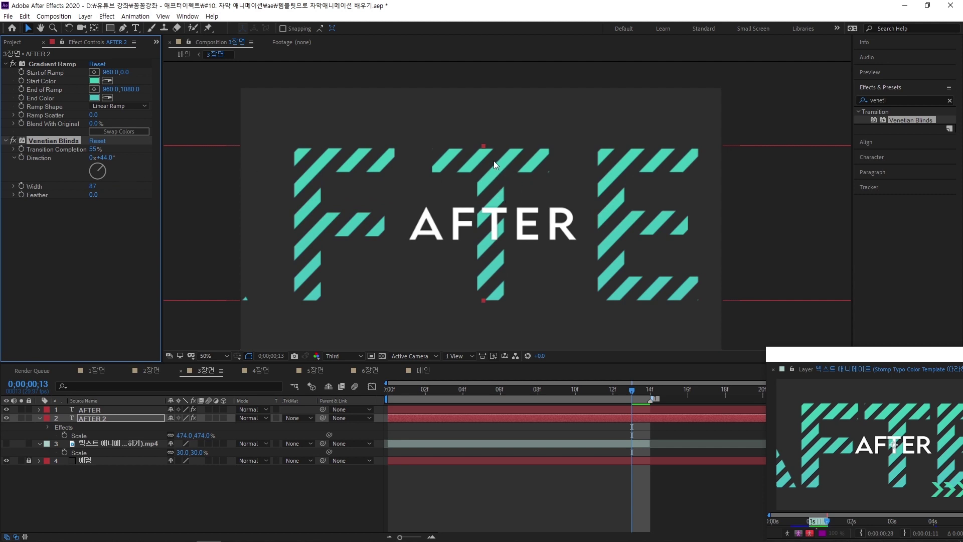
Examine the soloed AFTER 2 stripes over the transparency grid at full resolution, and restore the normal scene view
left_click(21, 418)
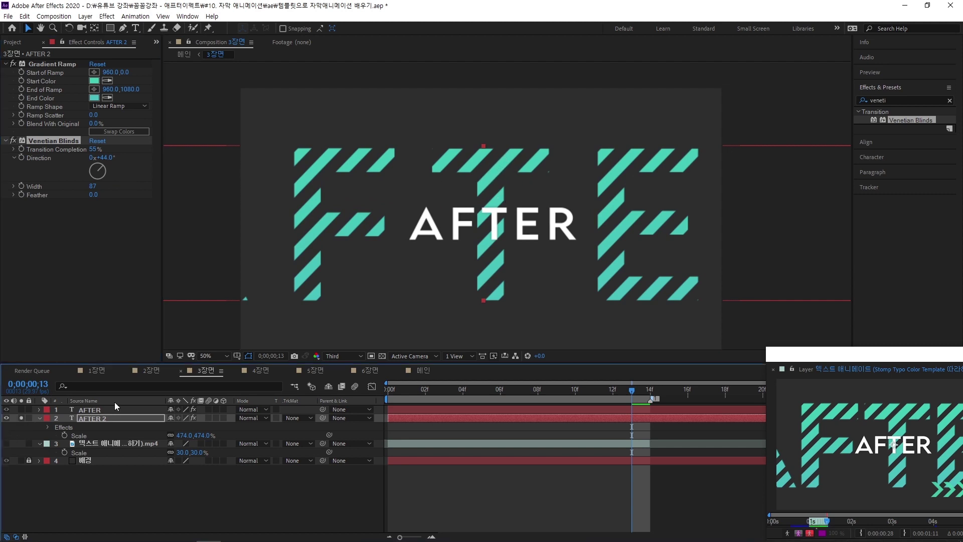
left_click(382, 356)
left_click(344, 356)
left_click(347, 379)
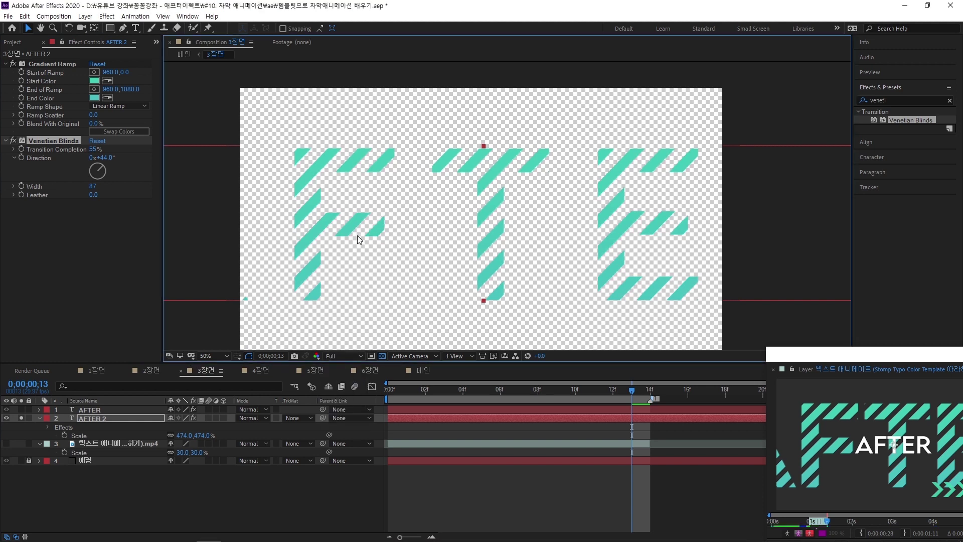
left_click(382, 356)
left_click(22, 419)
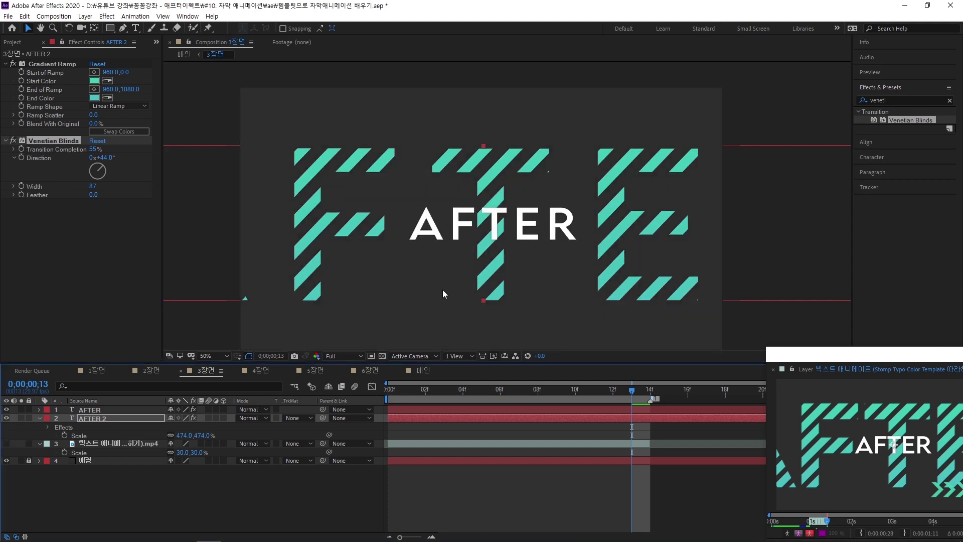
Bring the reference viewer back, check its chevrons, and set the Pen tool's shape fill to teal green 2EB99D
left_click_drag(843, 358, 99, 92)
mouse_move(575, 393)
left_mouse_down()
mouse_move(406, 393)
mouse_move(576, 393)
left_mouse_up()
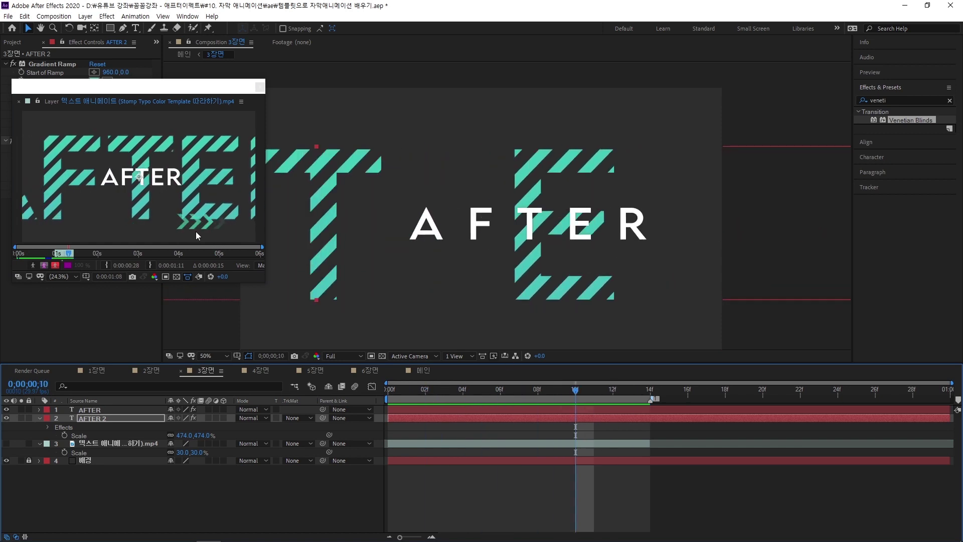
scroll(630, 332, "up", 2)
key("g")
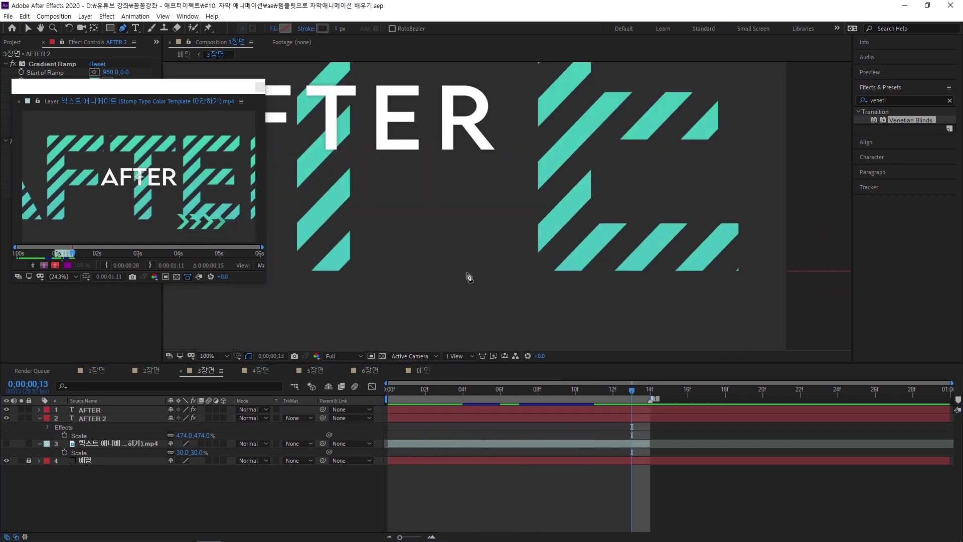
left_click(285, 28)
left_click(751, 397)
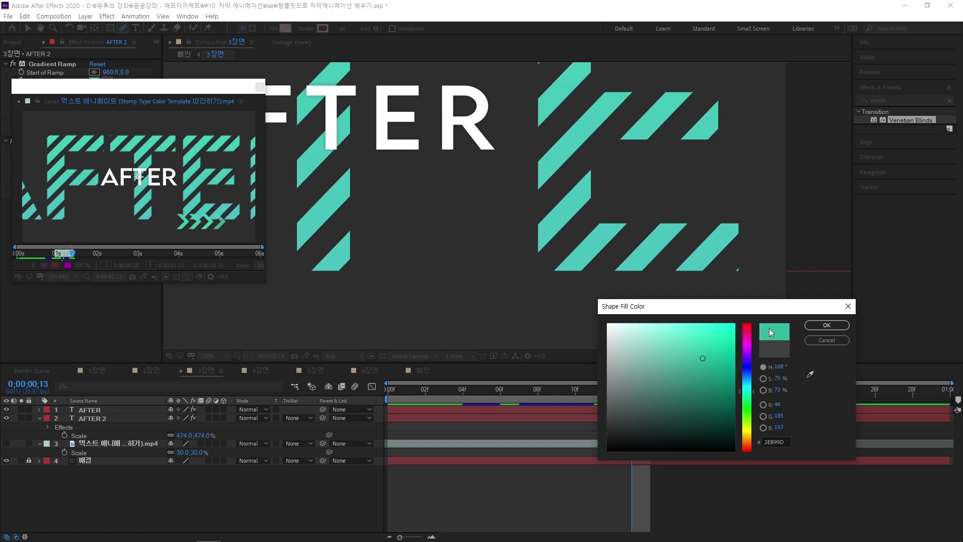
left_click(827, 325)
Draw a closed six-point chevron pointing right with the Pen tool, just below the large E
left_click(526, 260)
left_click(556, 260)
left_click(598, 301)
scroll(561, 295, "down", 2)
left_click(563, 280)
left_click(532, 281)
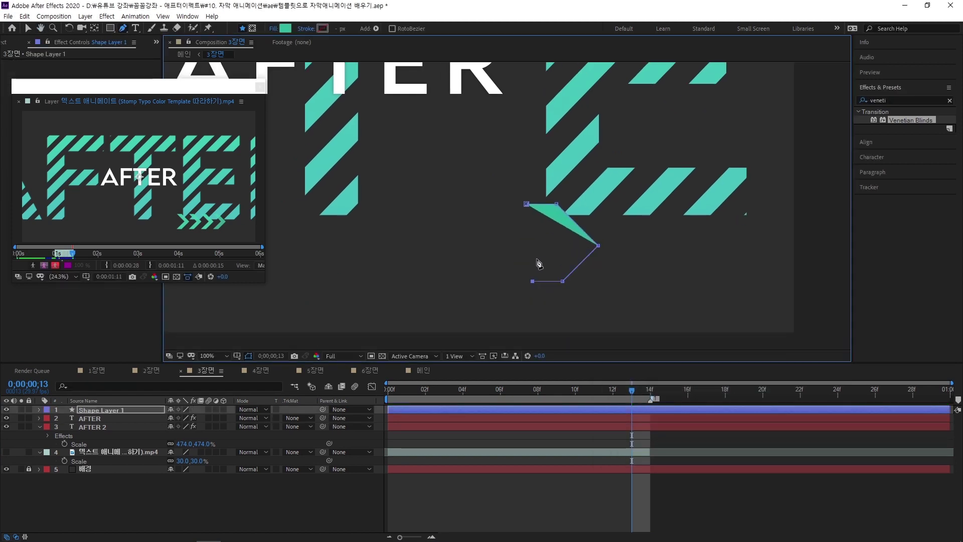
left_click(565, 242)
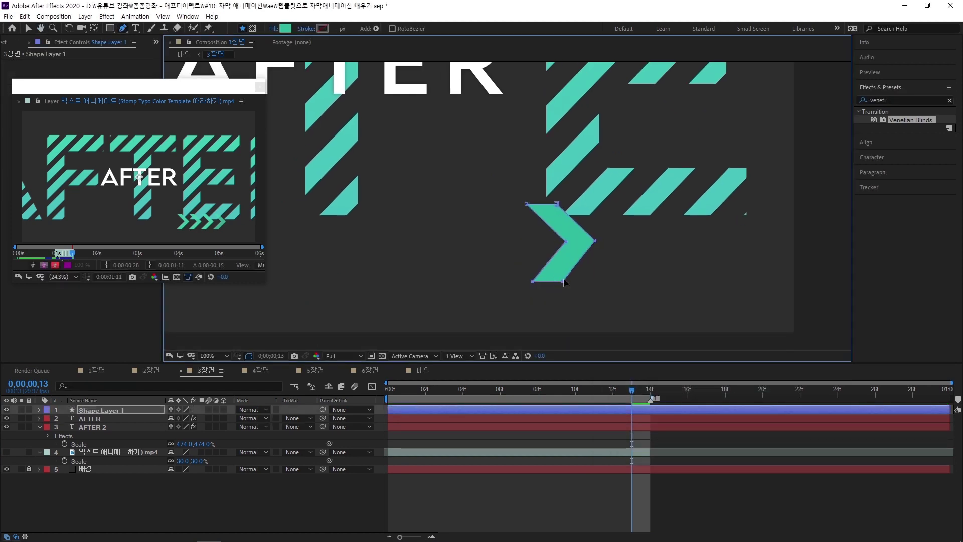
key("v")
Play the scene from the first frame to frame 5 and add a Repeater to the chevron's shape layer
key("Home")
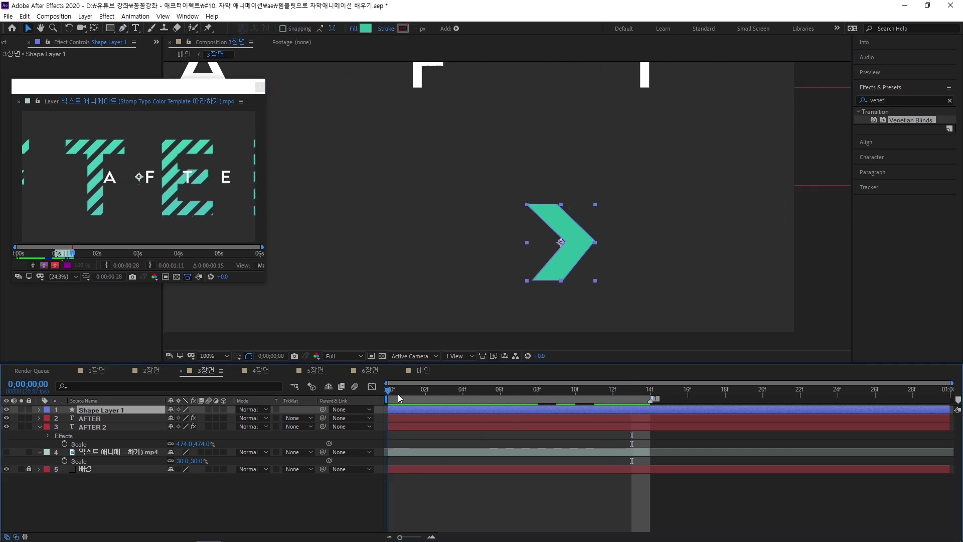
key("space")
left_click(116, 409)
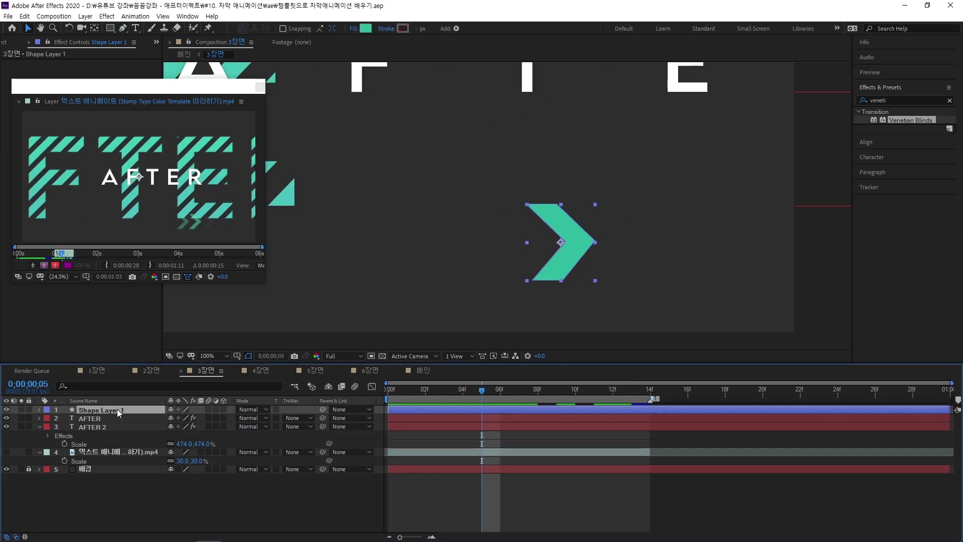
left_click(40, 427)
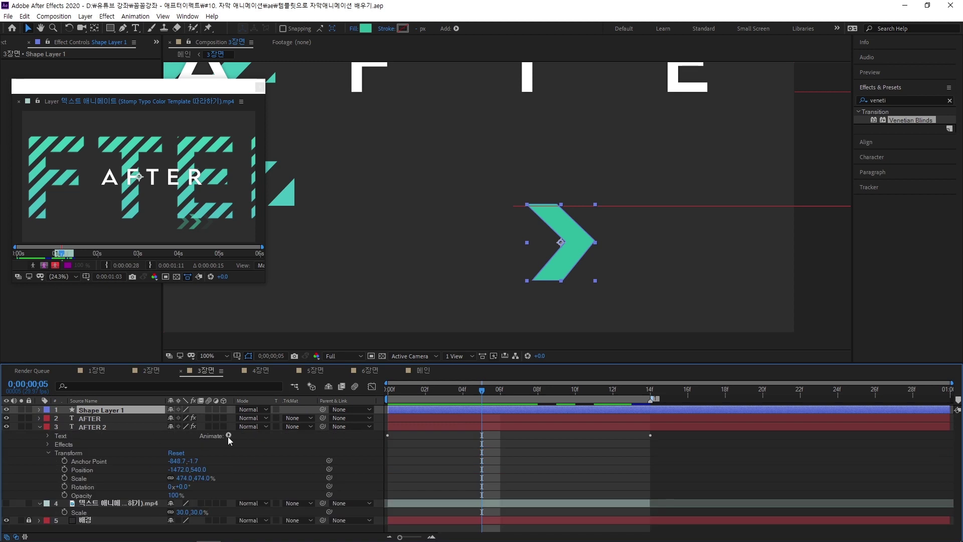
left_click(39, 410)
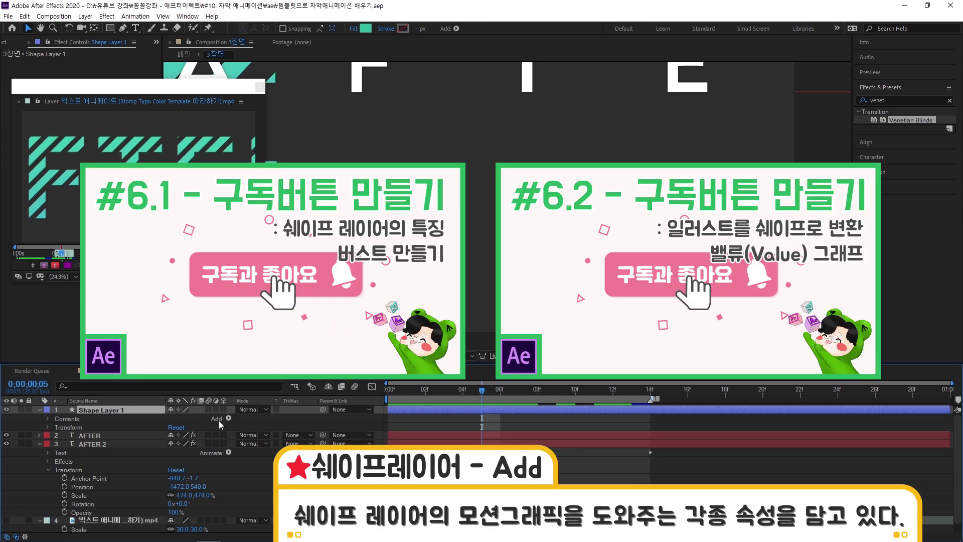
left_click(229, 416)
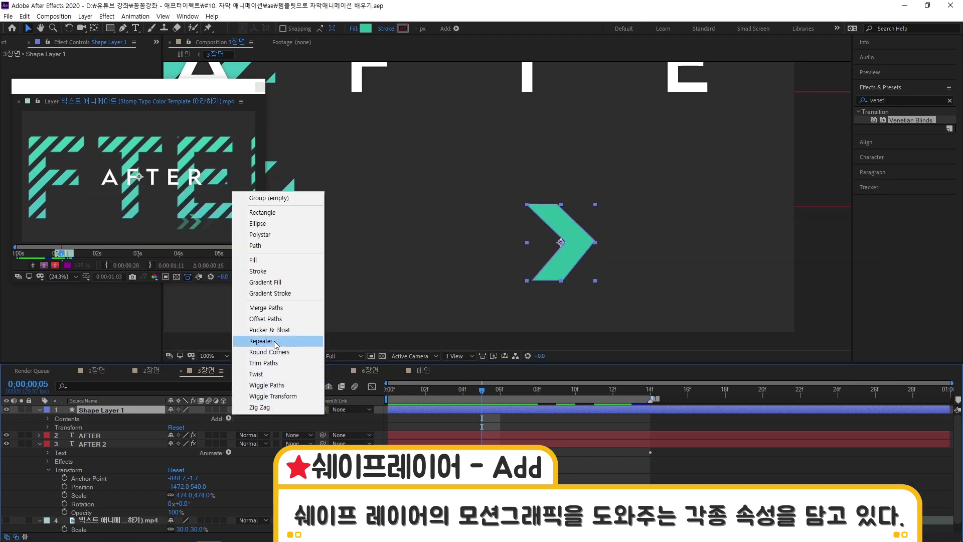
left_click(275, 342)
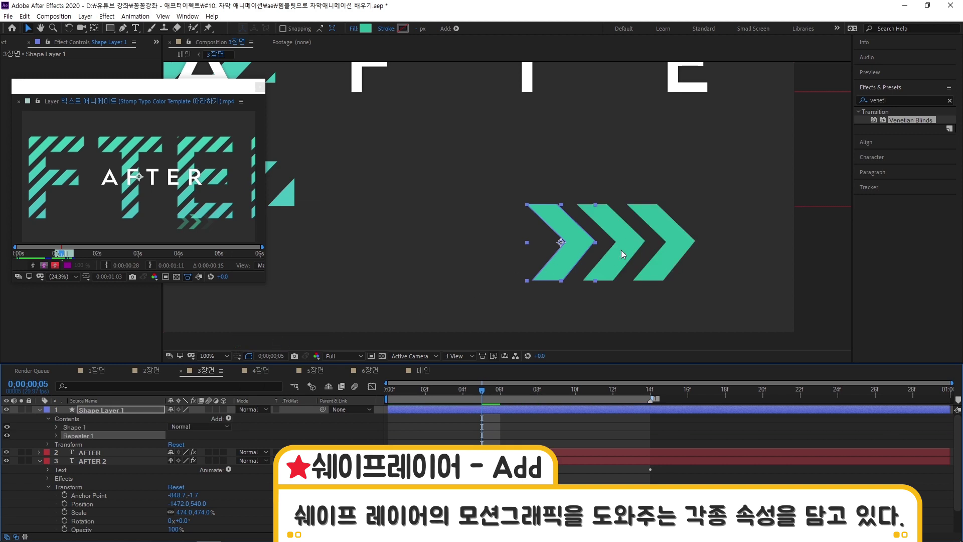
Move to frame 12 of the scene and set the chevron Repeater's number of copies to 4
left_click(39, 460)
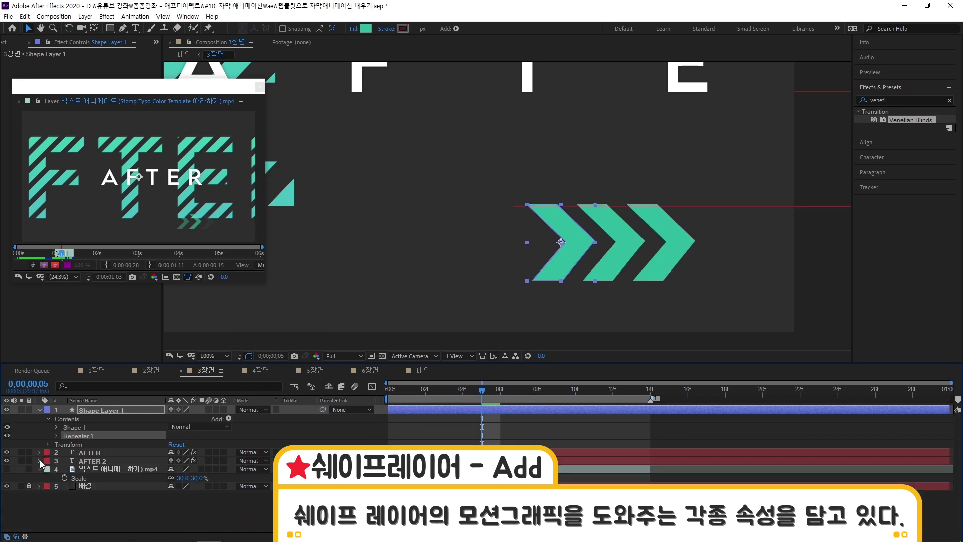
left_click(55, 435)
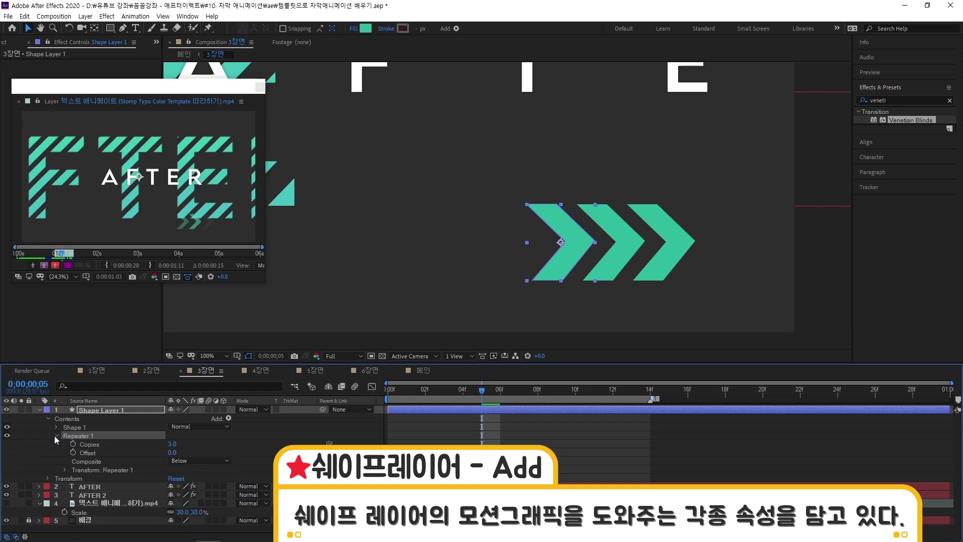
left_click_drag(488, 390, 613, 391)
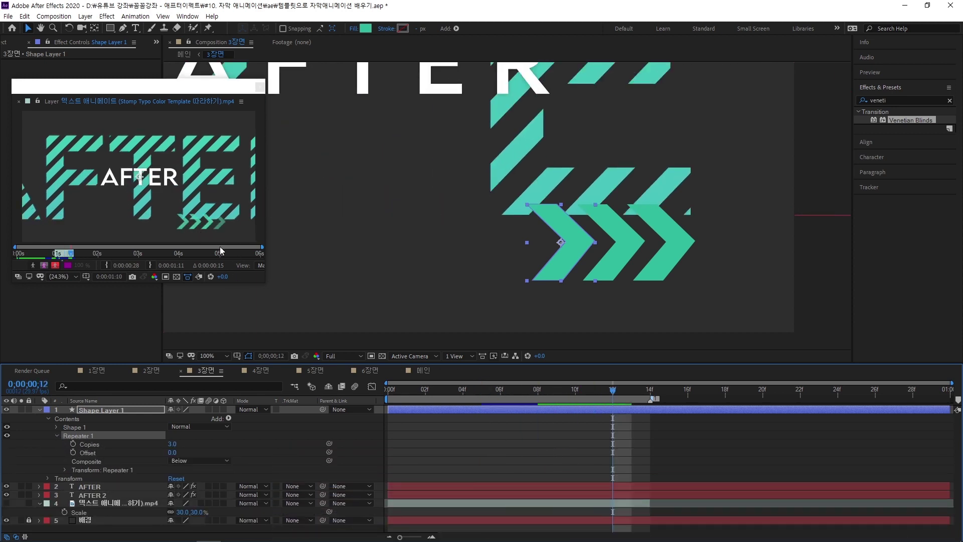
left_click(174, 444)
type("4")
key("Return")
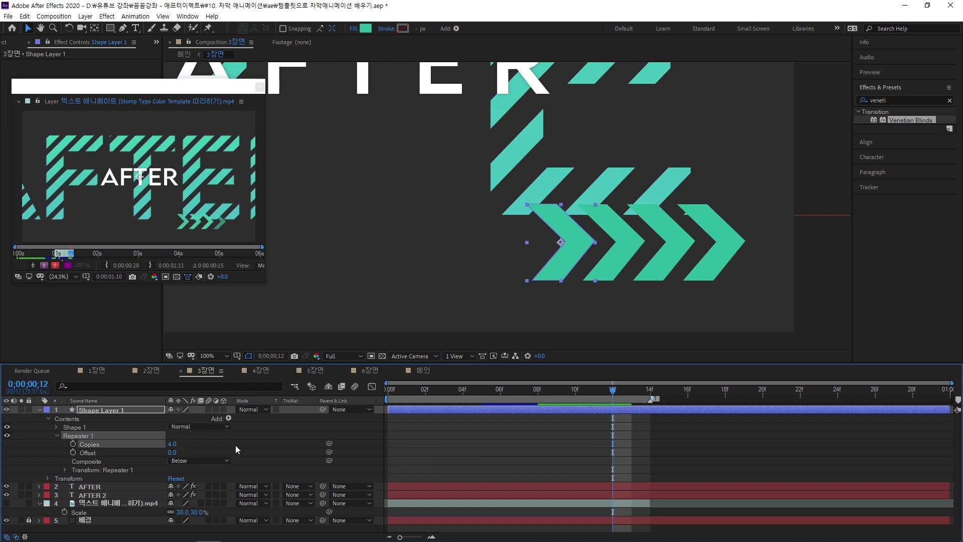
Reveal the Repeater's transform properties and set its Start Opacity to 0% so the chevron row fades in from its first copy
left_click(114, 469)
left_click(63, 471)
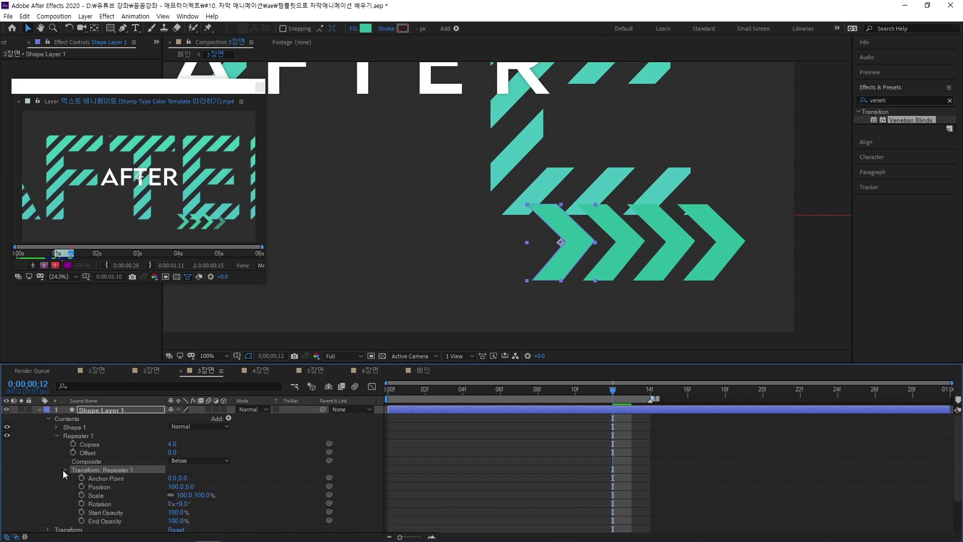
mouse_move(179, 515)
left_mouse_down()
mouse_move(153, 516)
mouse_move(187, 522)
mouse_move(155, 520)
mouse_move(177, 521)
mouse_move(159, 512)
mouse_move(179, 512)
left_mouse_up()
left_click(177, 522)
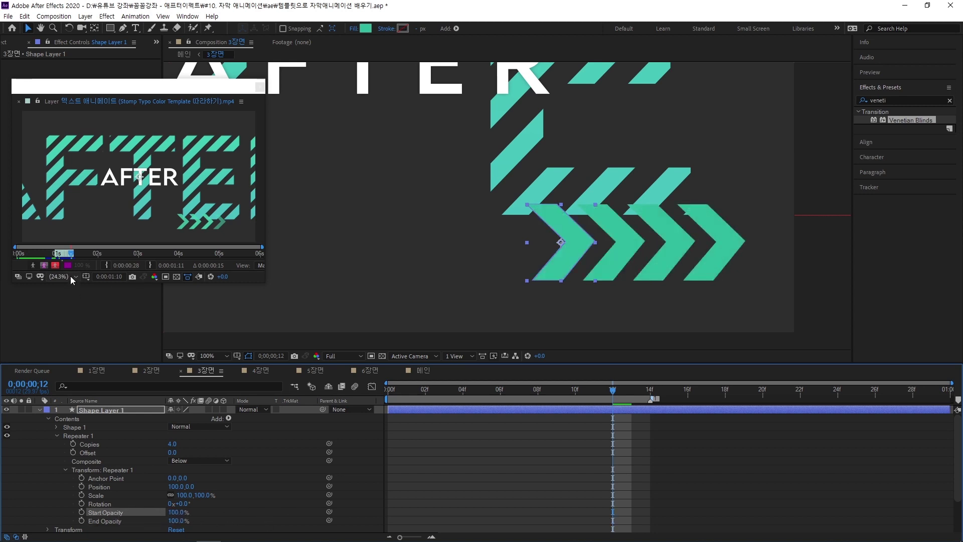
mouse_move(604, 393)
left_mouse_down()
mouse_move(377, 399)
mouse_move(621, 395)
left_mouse_up()
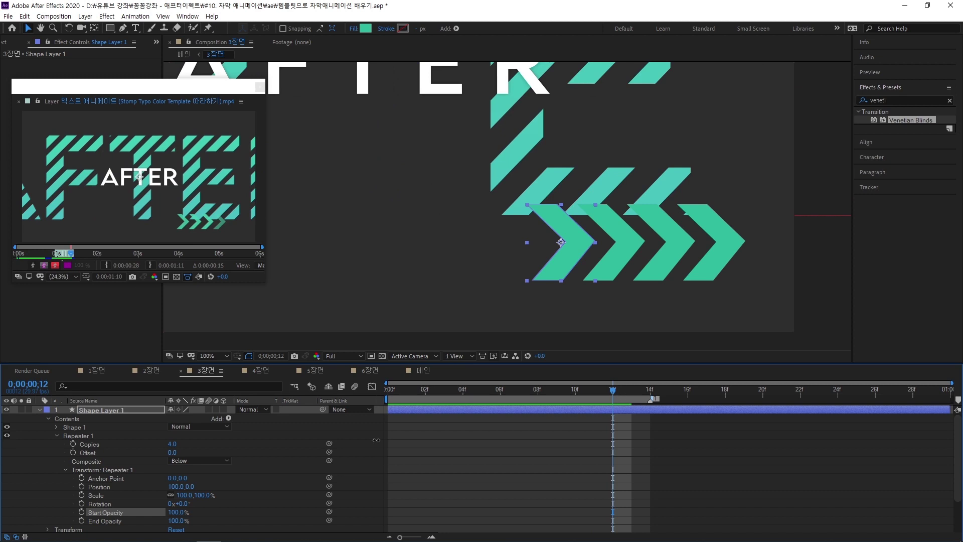
mouse_move(185, 512)
left_mouse_down()
mouse_move(80, 512)
mouse_move(222, 506)
mouse_move(143, 507)
mouse_move(210, 506)
mouse_move(154, 509)
mouse_move(201, 511)
mouse_move(172, 512)
left_mouse_up()
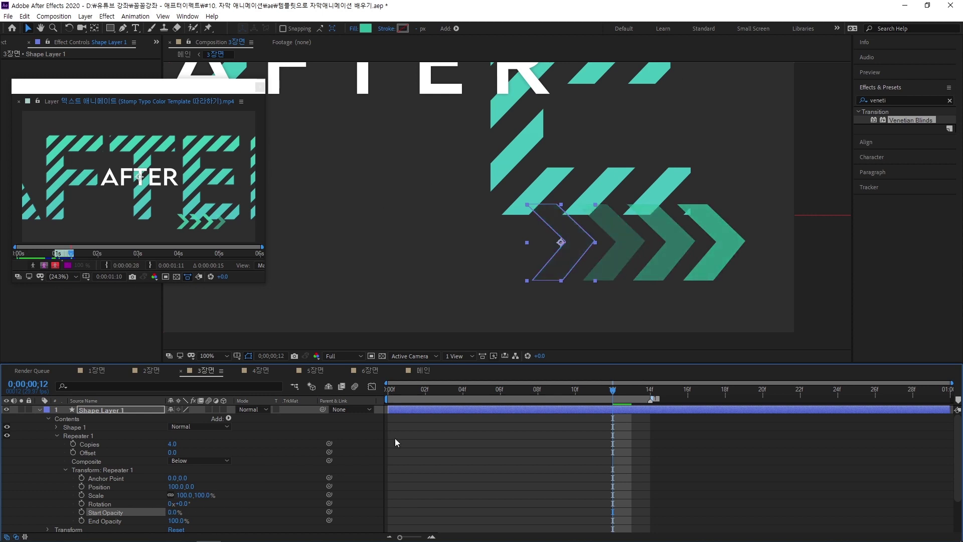
Keyframe the Repeater's Start Opacity at 0% on the scene's first frame and move to frame 14
key("Home")
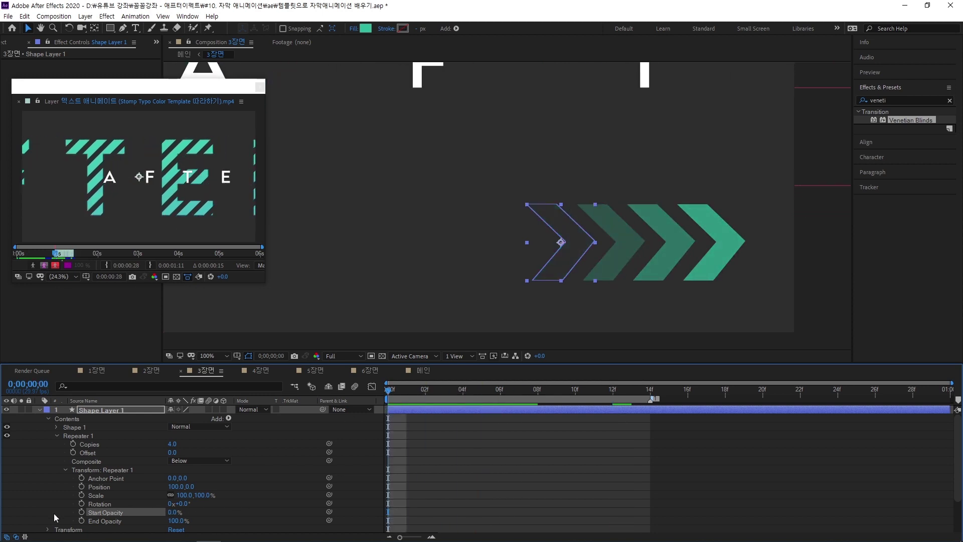
left_click(81, 512)
left_click_drag(413, 390, 650, 398)
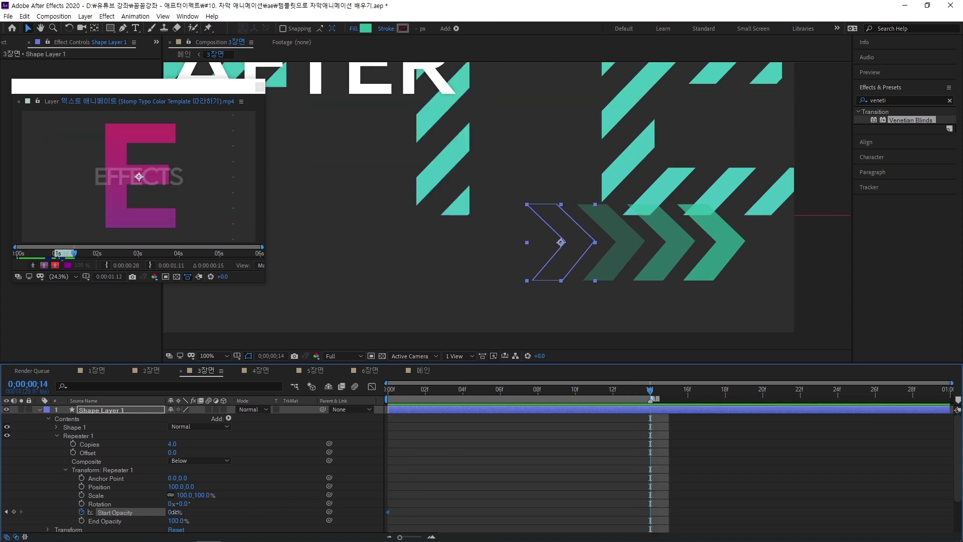
Set the shape layer repeater's Start Opacity to 100% at frame 14
left_click_drag(173, 512, 244, 508)
left_click_drag(634, 389, 657, 409)
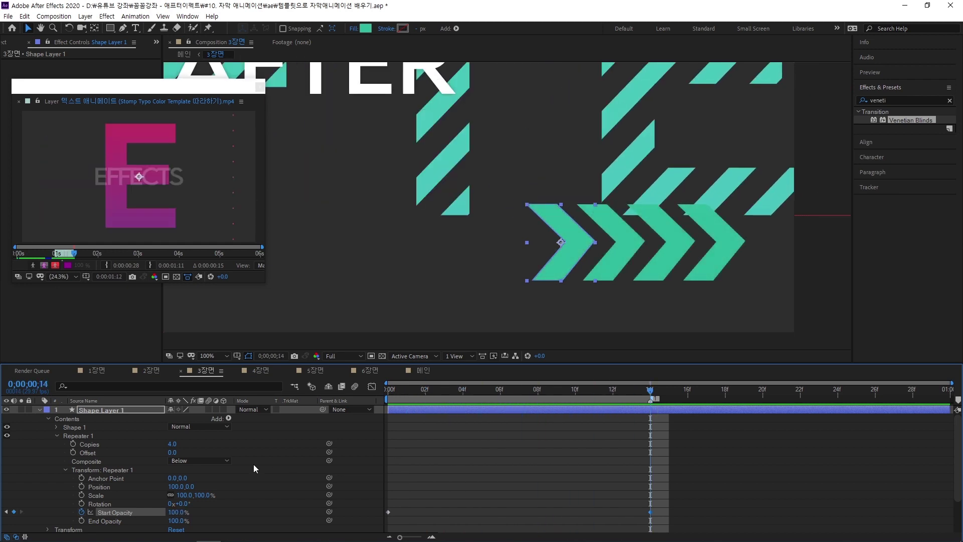
Keyframe the repeater's Copies from 1 at frame 0 to 4 at frame 14, and play back the arrow animation
left_click(72, 444)
left_click_drag(650, 389, 315, 413)
left_click(173, 444)
type("1")
key("Return")
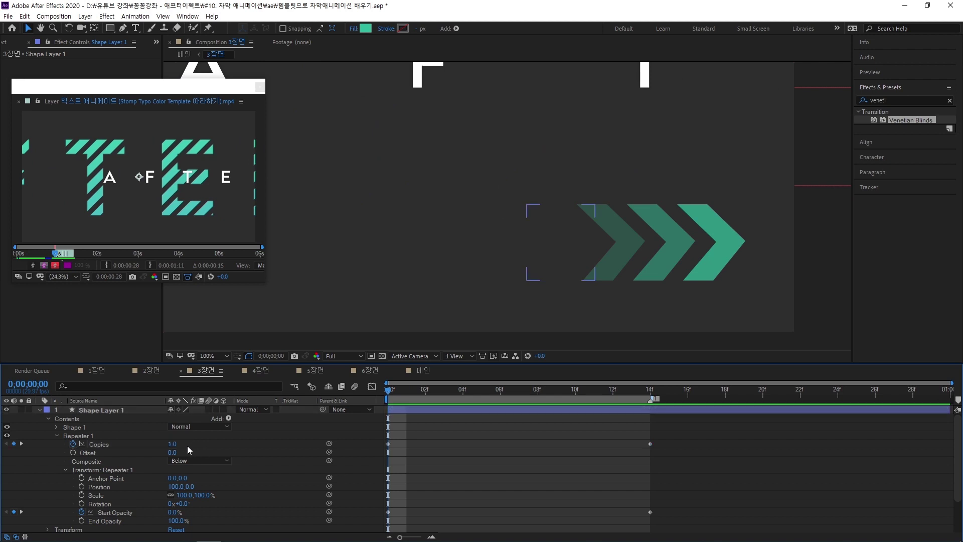
left_click_drag(390, 389, 650, 396)
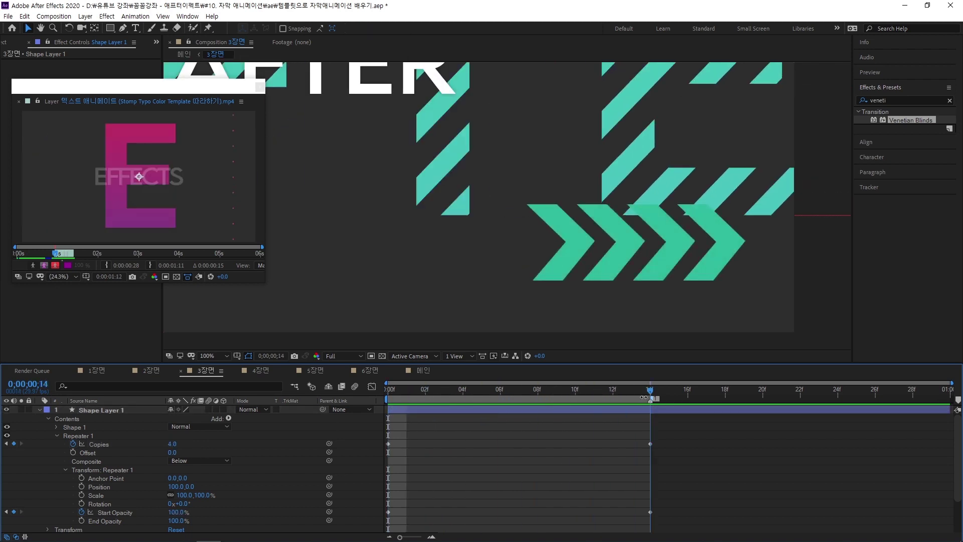
key("space")
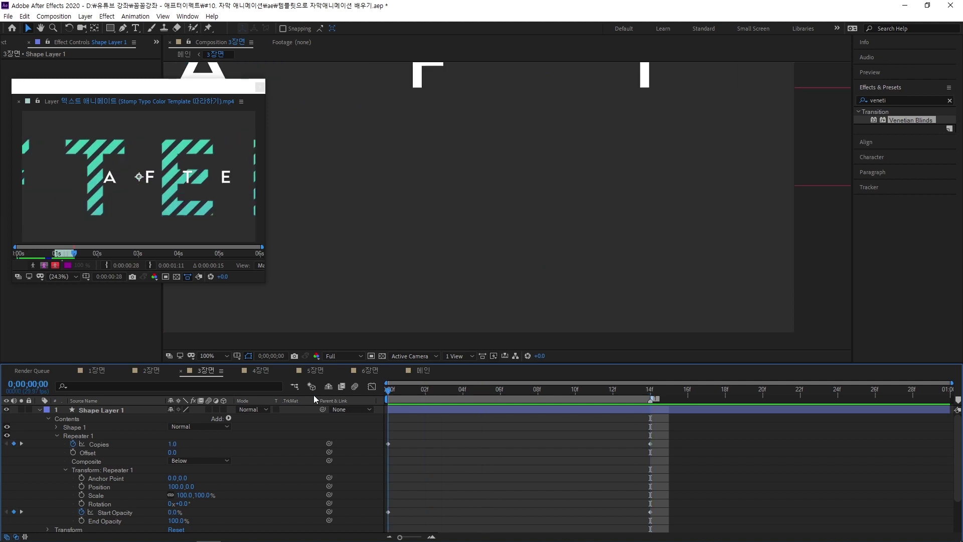
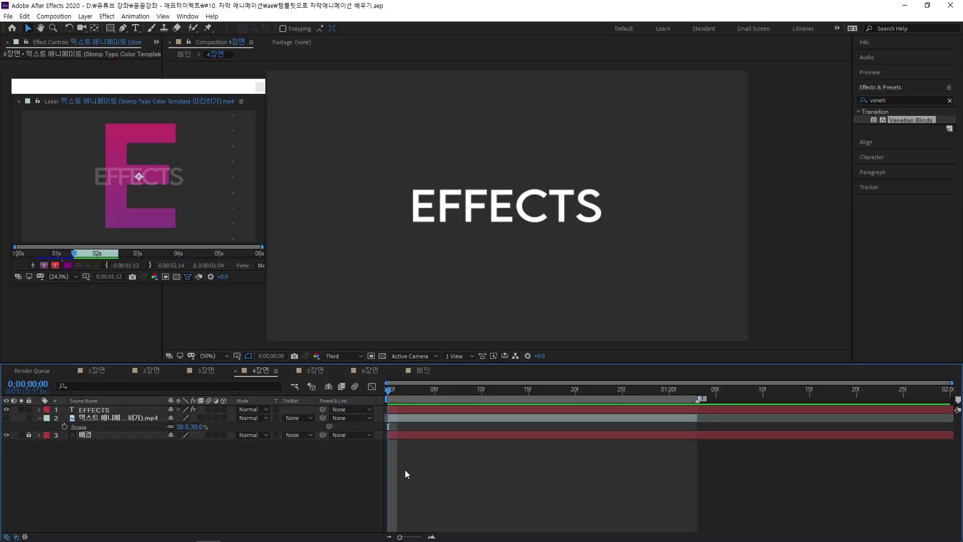
Scrub and play the 4장면 composition against the reference video to examine the EFFECTS text animation
left_click_drag(392, 389, 595, 409)
key("space")
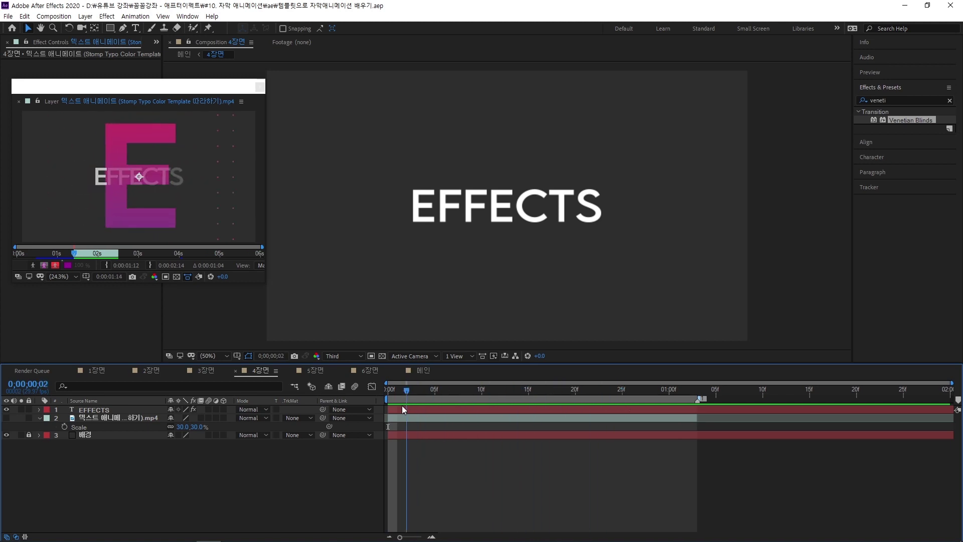
key("space")
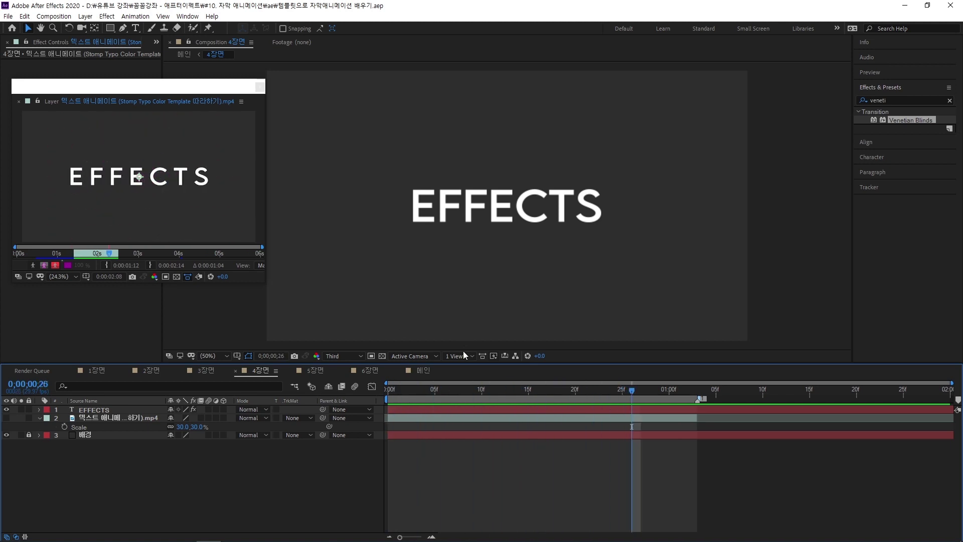
mouse_move(399, 393)
left_mouse_down()
mouse_move(631, 401)
mouse_move(388, 399)
left_mouse_up()
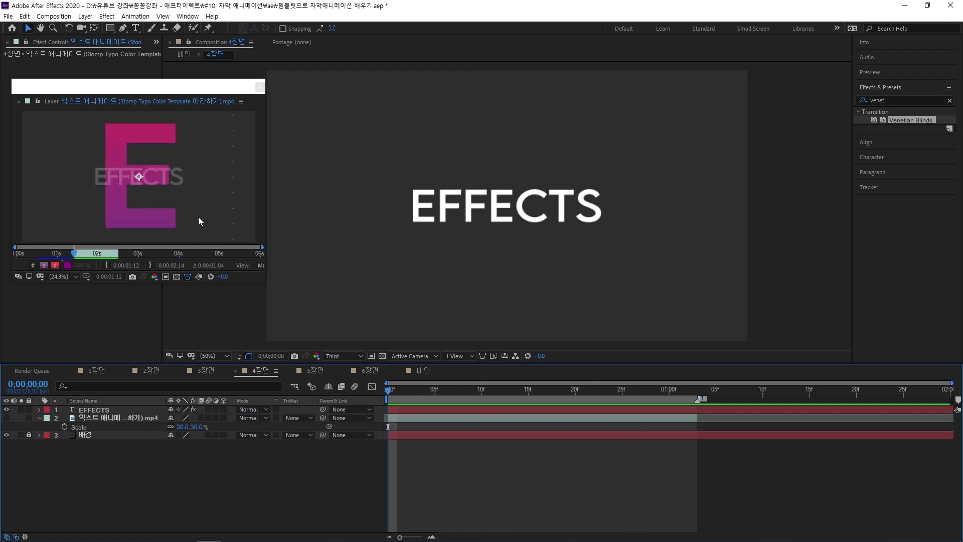
Set the EFFECTS text layer's opacity to 20%
left_click_drag(396, 398, 481, 411)
left_click(465, 410)
key("t")
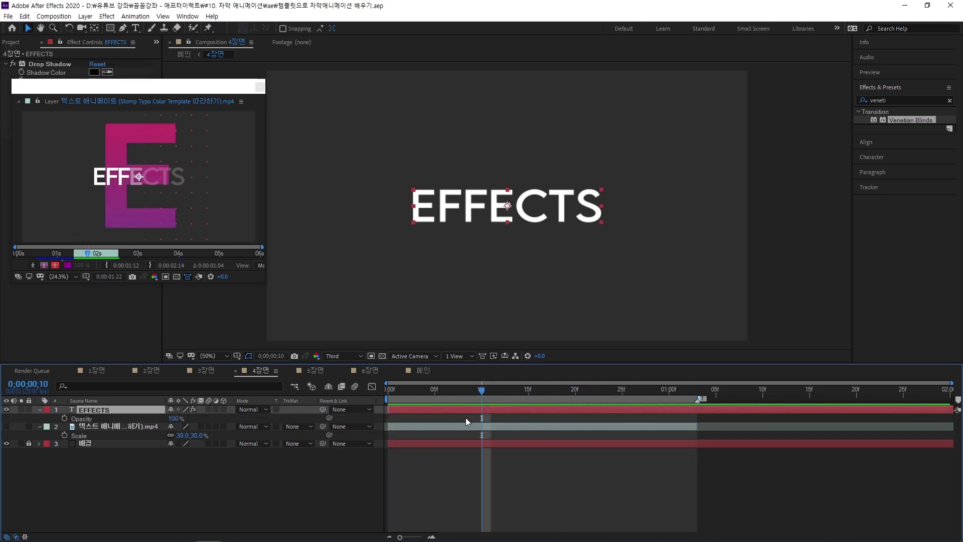
left_click_drag(173, 418, 138, 425)
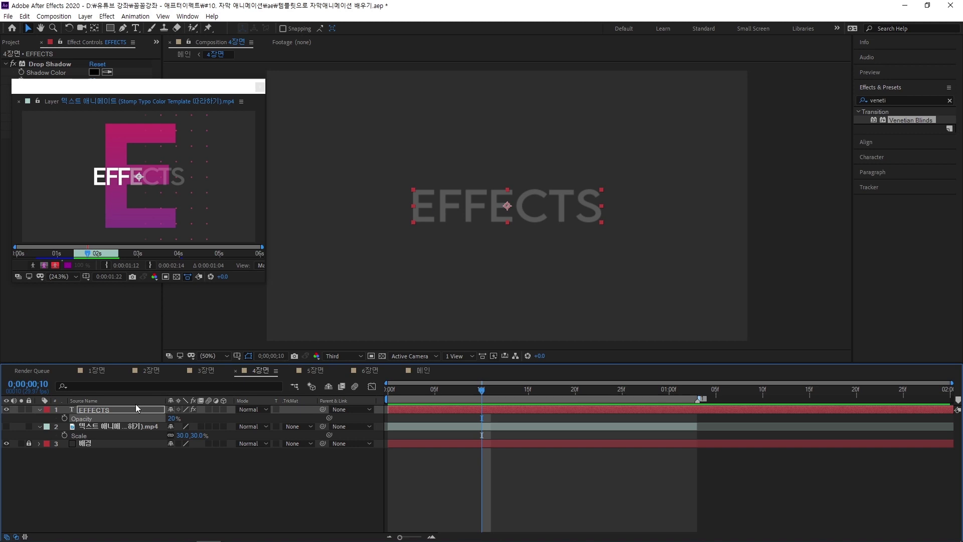
key("Return")
Duplicate the EFFECTS text layer and set the copy's opacity to 100%
key("ctrl+d")
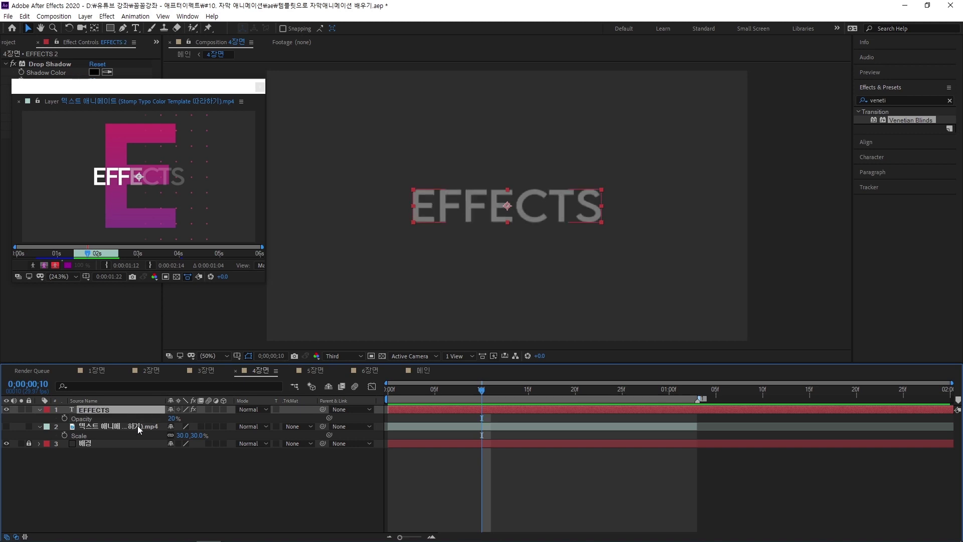
key("t")
left_click_drag(170, 417, 222, 425)
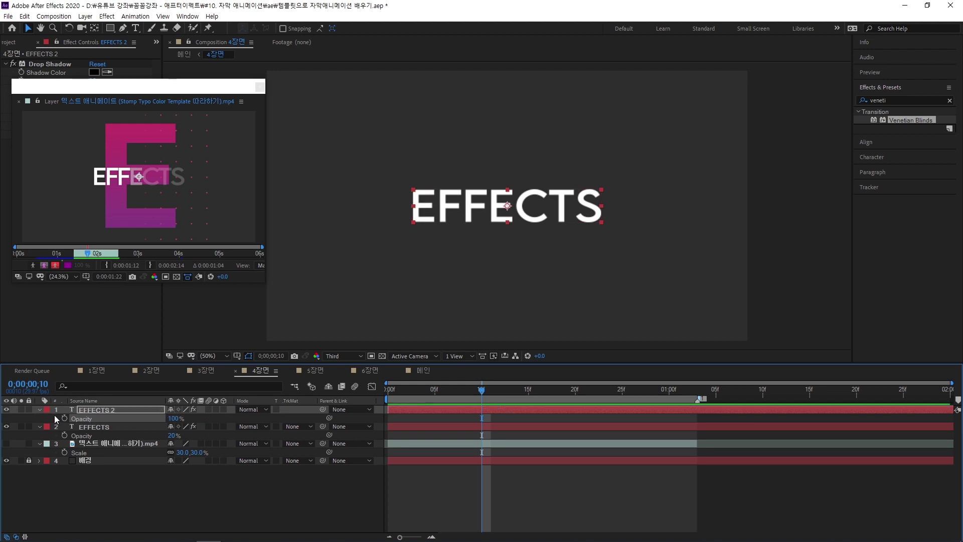
Add an Opacity text animator to the EFFECTS 2 layer and set its opacity to 0%
left_click(40, 411)
left_click(229, 418)
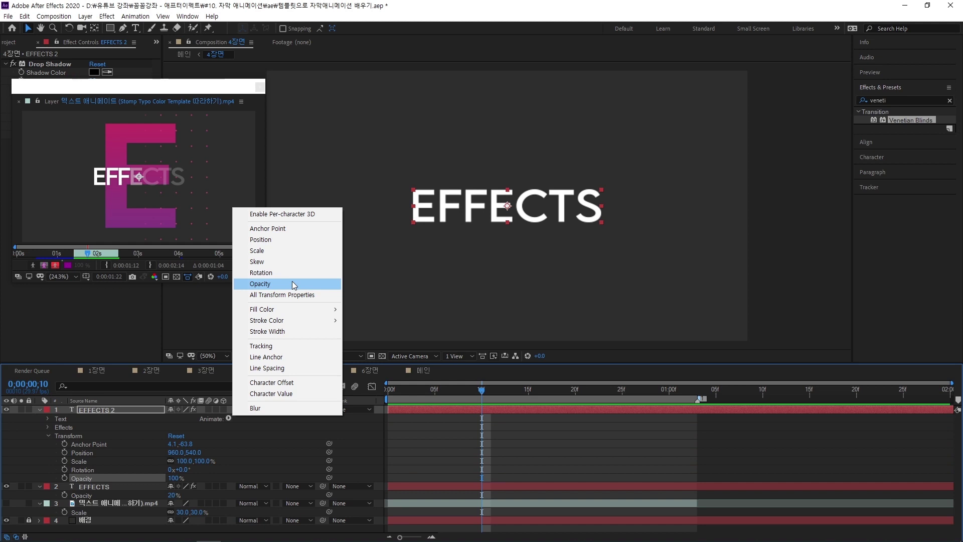
left_click(295, 285)
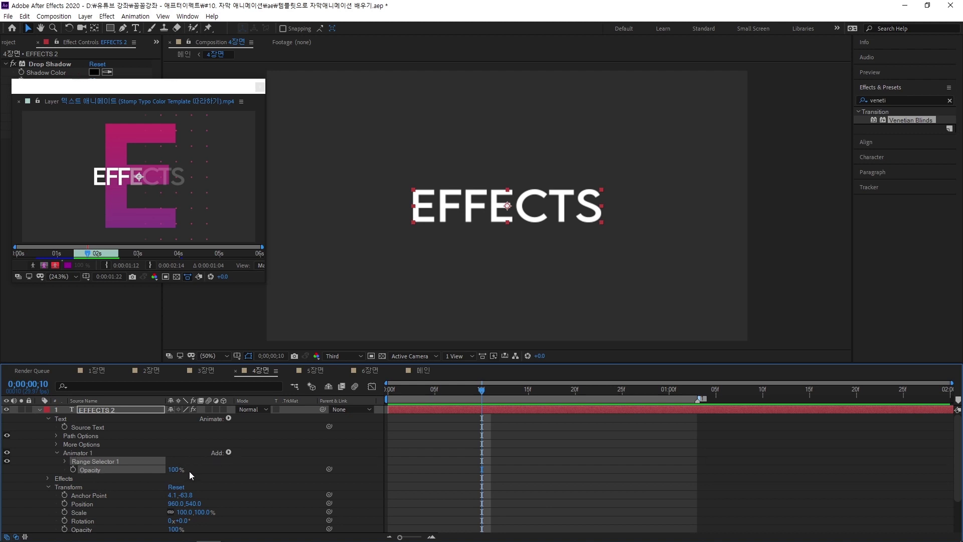
left_click_drag(175, 469, 107, 471)
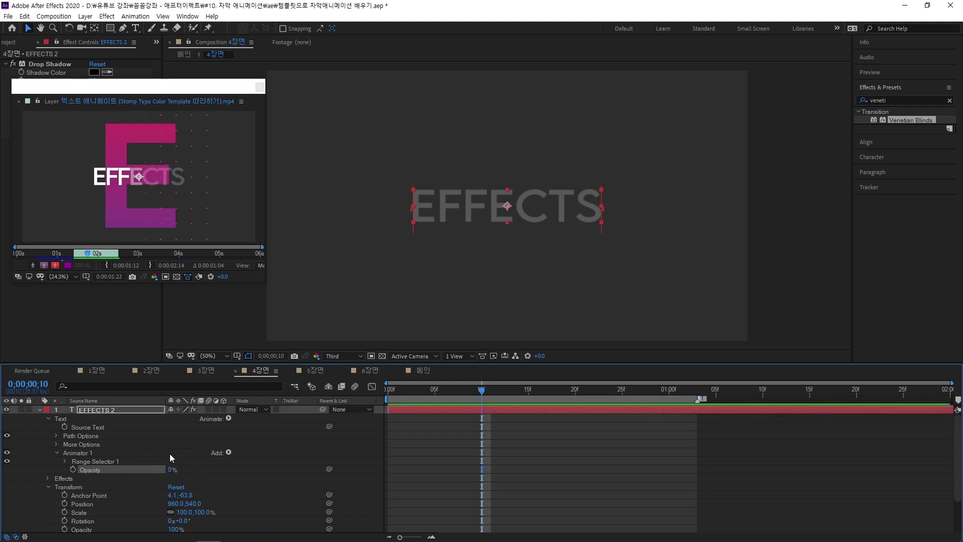
Keyframe the opacity animator's Range Selector Start from 0% at frame 0 to 100% at frame 25
left_click(64, 461)
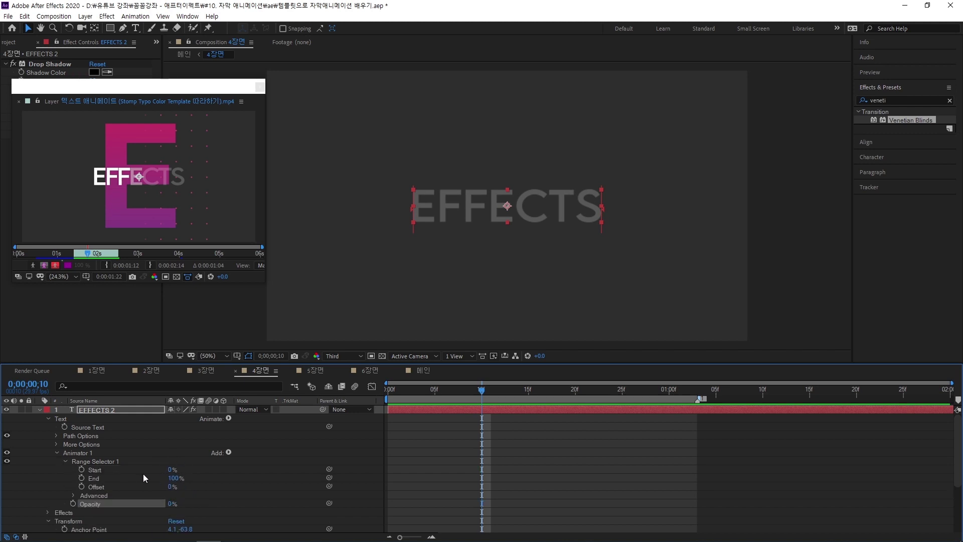
left_click_drag(170, 468, 142, 475)
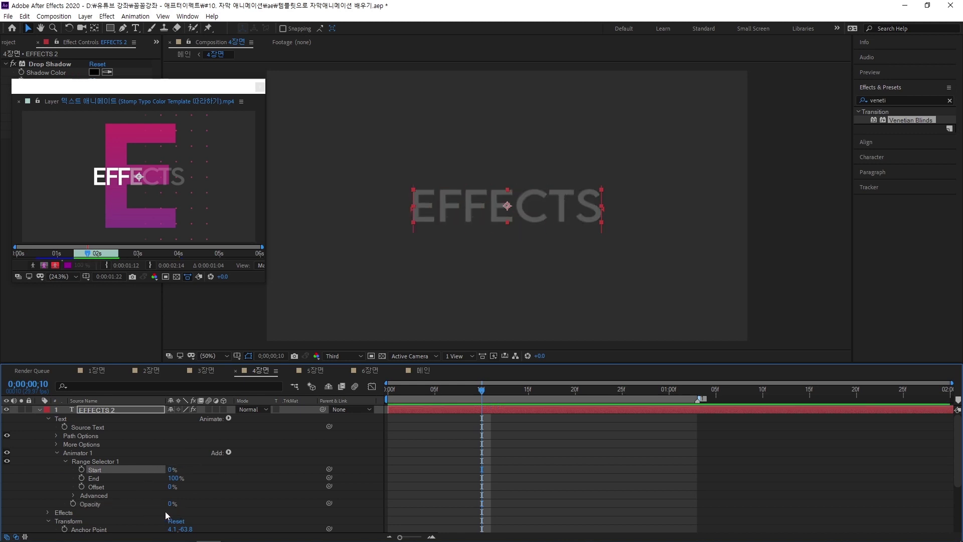
mouse_move(170, 471)
left_mouse_down()
mouse_move(233, 468)
mouse_move(173, 468)
left_mouse_up()
key("Home")
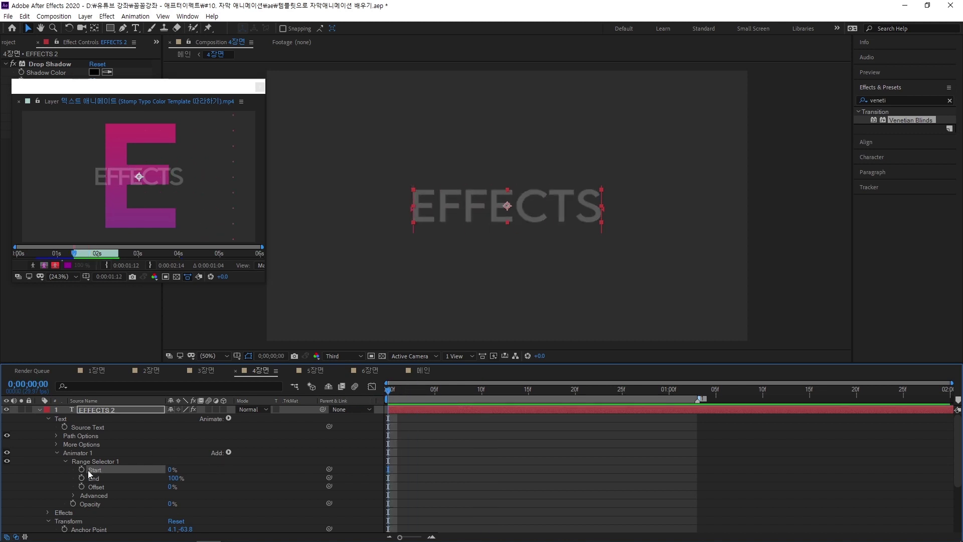
left_click(81, 469)
left_click_drag(410, 390, 623, 398)
left_click_drag(177, 472, 253, 468)
Scrub and play back the letter-by-letter reveal of the EFFECTS text
left_click_drag(406, 392, 615, 427)
scroll(517, 462, "down", 3)
scroll(516, 461, "up", 3)
left_click(516, 443)
key("space")
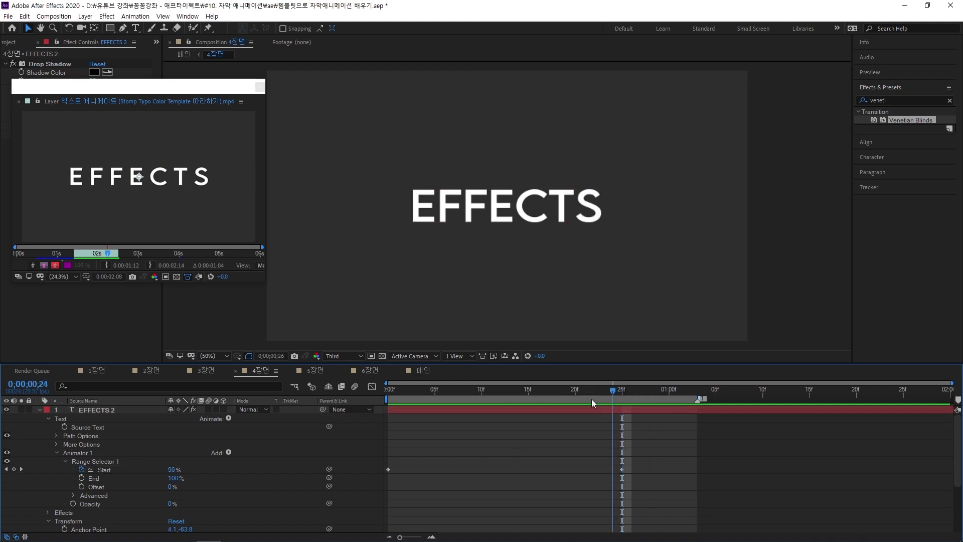
key("space")
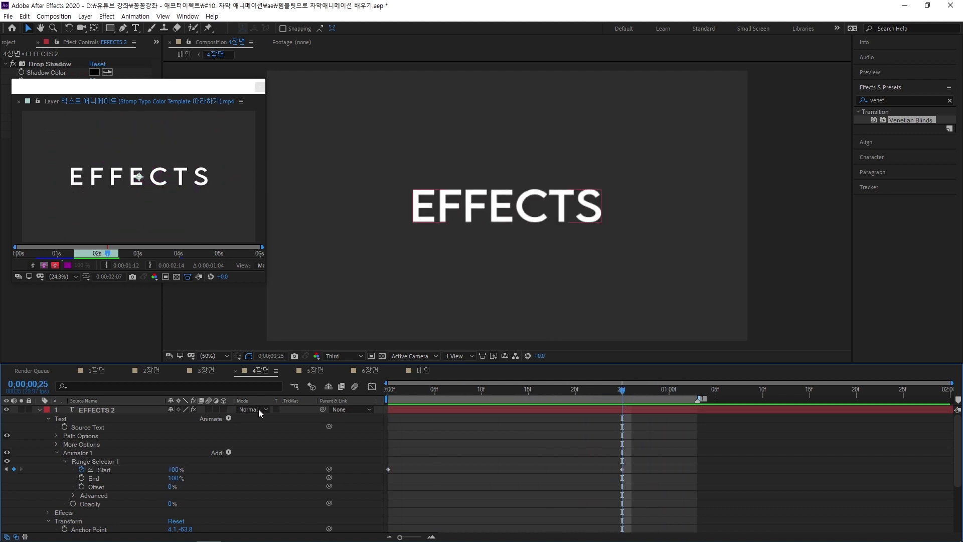
Add a Tracking animator to the EFFECTS 2 layer and keyframe only its Tracking Amount at frame 0
left_click(228, 418)
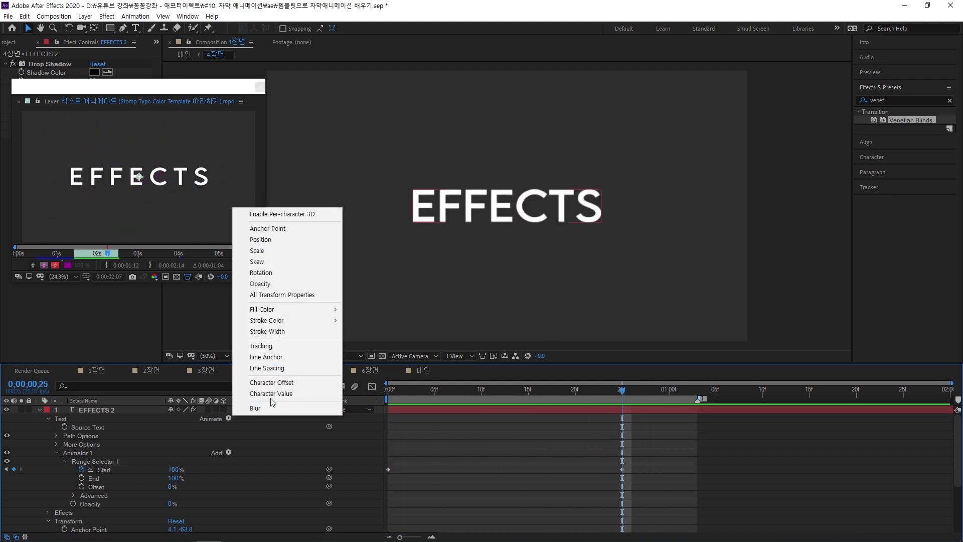
left_click(269, 347)
scroll(101, 521, "down", 1)
key("Home")
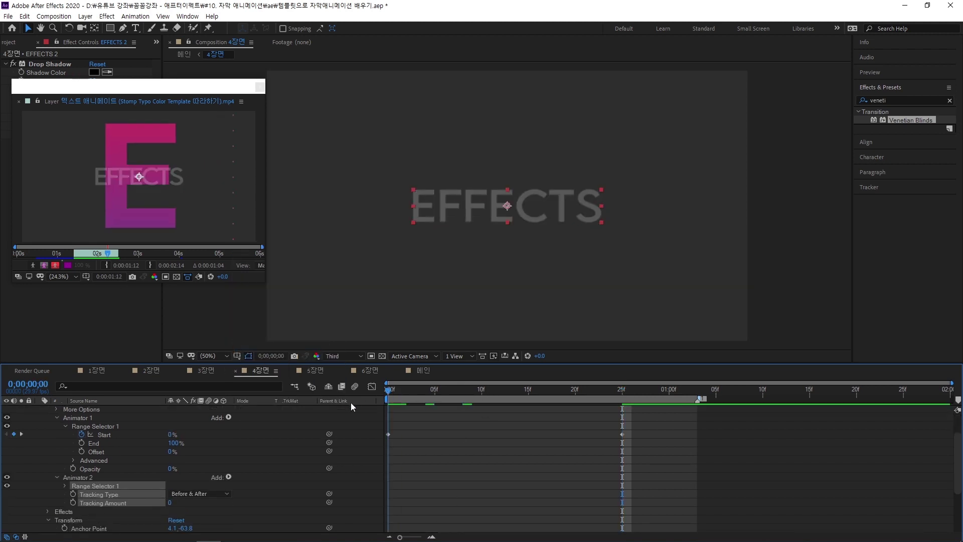
left_click(74, 503)
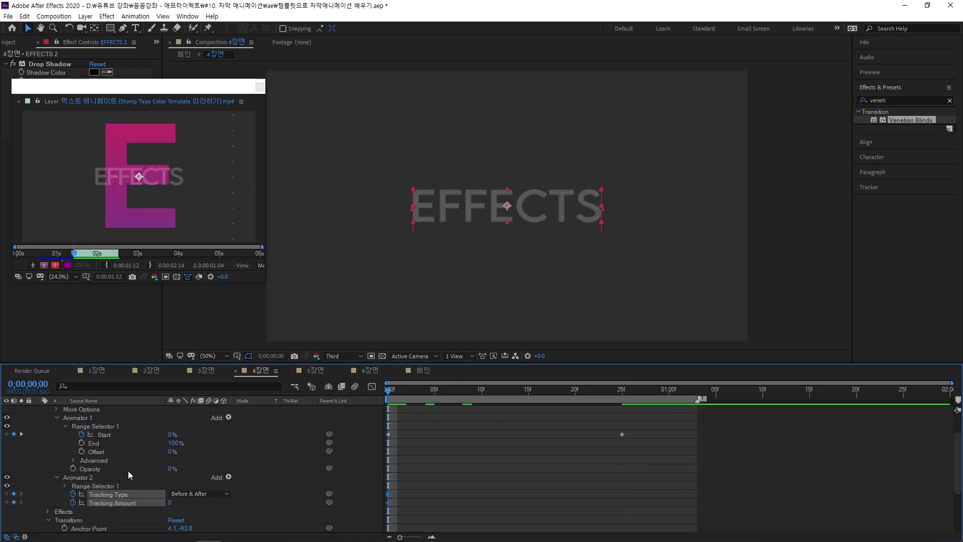
left_click(73, 494)
left_click(73, 503)
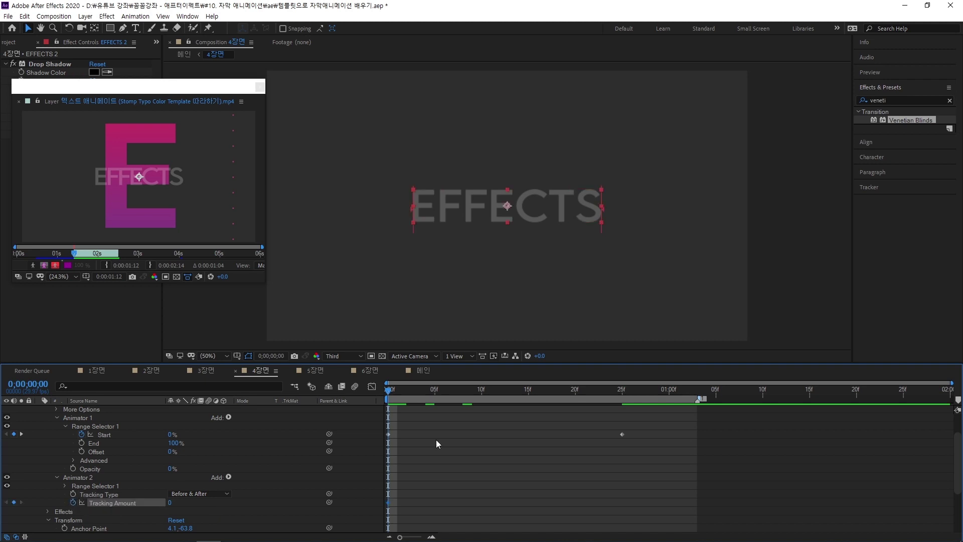
Set the EFFECTS 2 Tracking Amount to 124 at frame 25
left_click_drag(404, 394, 621, 415)
left_click_drag(169, 503, 228, 501)
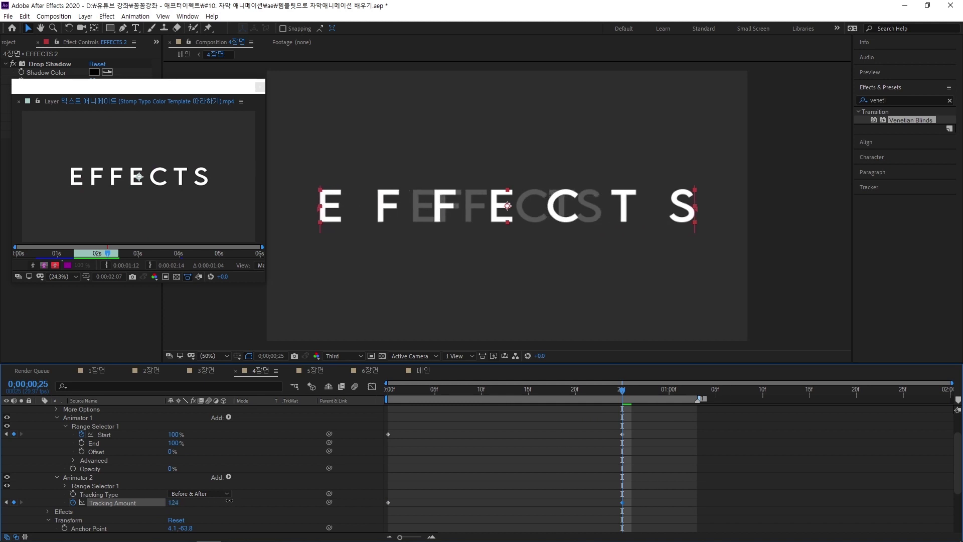
scroll(547, 469, "down", 3)
left_click(205, 495)
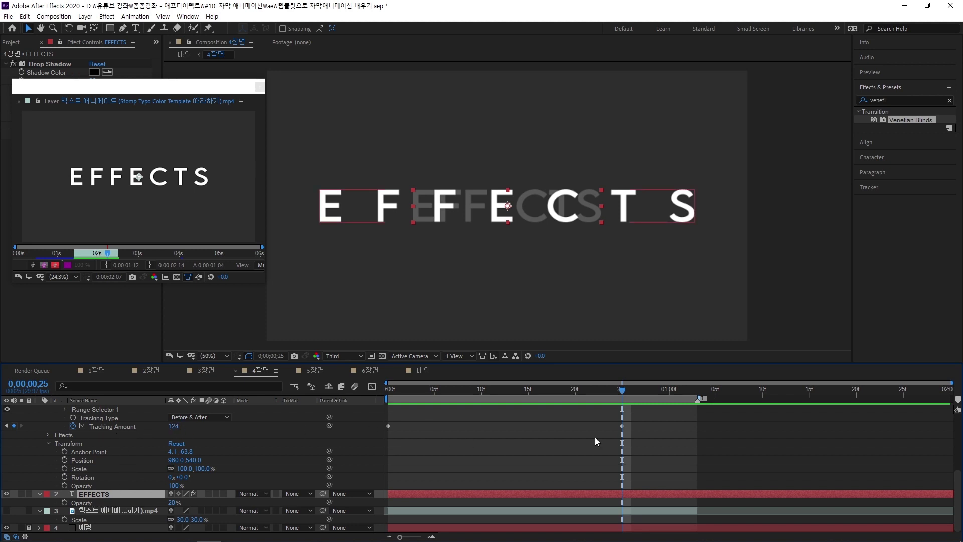
Ease both Tracking Amount keyframes, reshape the speed graph so it peaks near frame 23, and preview the motion
left_click_drag(641, 425, 380, 426)
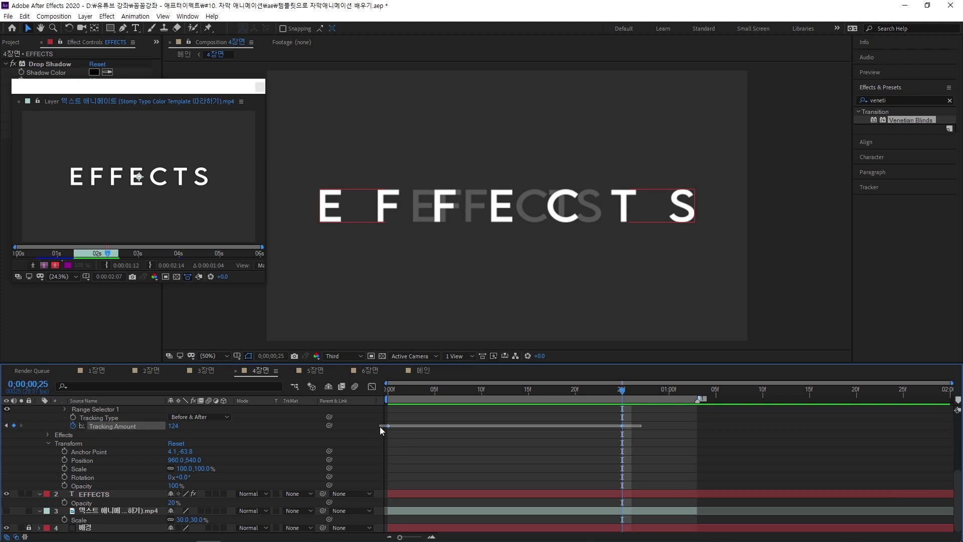
left_click(372, 386)
left_click_drag(644, 469, 604, 521)
left_click_drag(421, 506, 468, 509)
left_click_drag(583, 509, 610, 509)
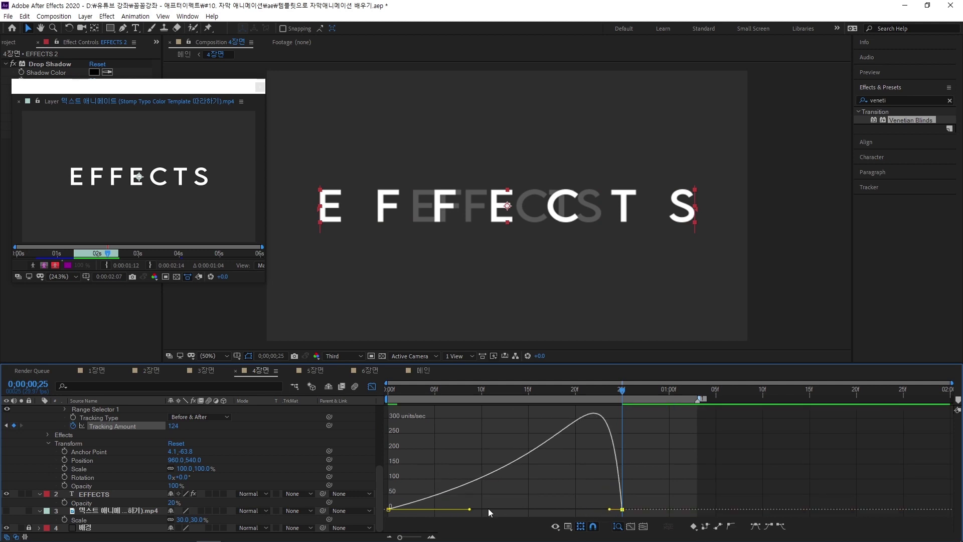
left_click_drag(470, 509, 486, 509)
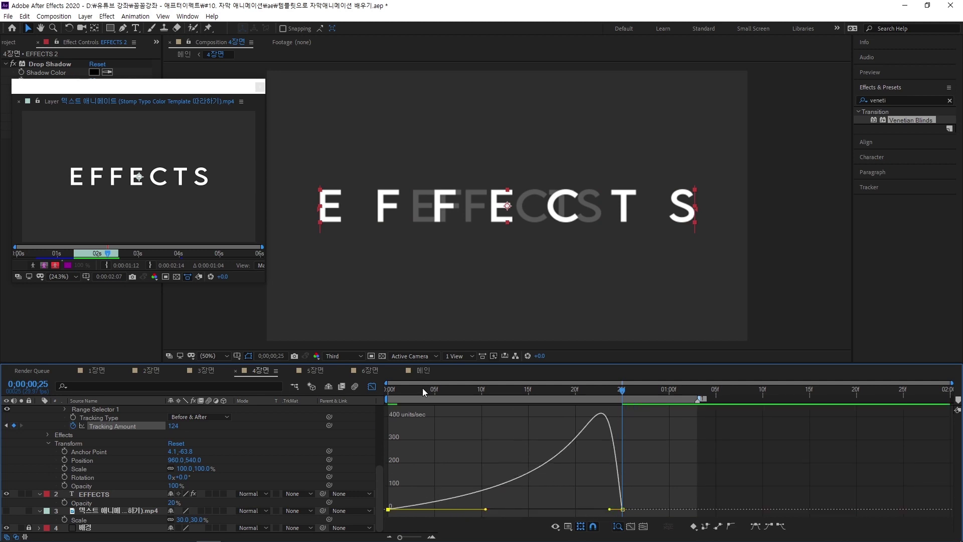
key("space")
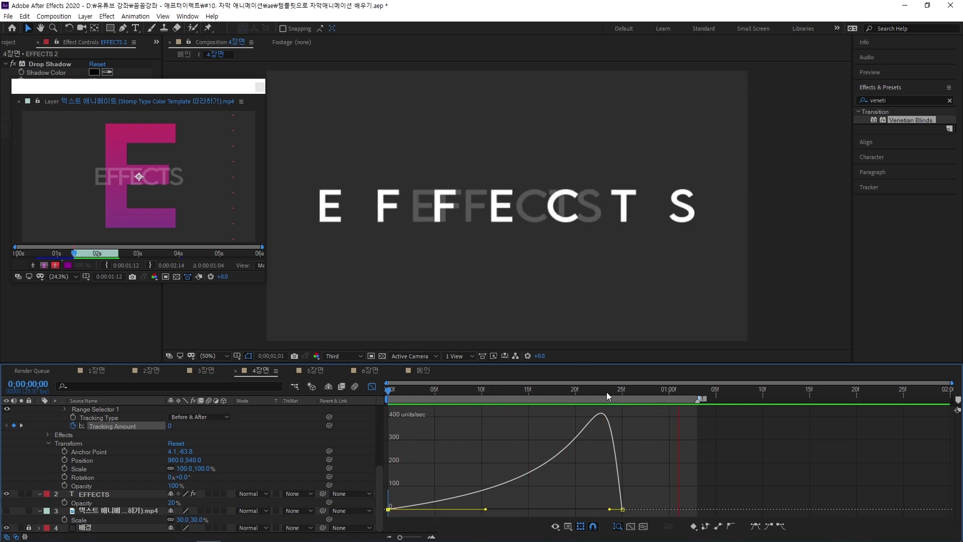
key("space")
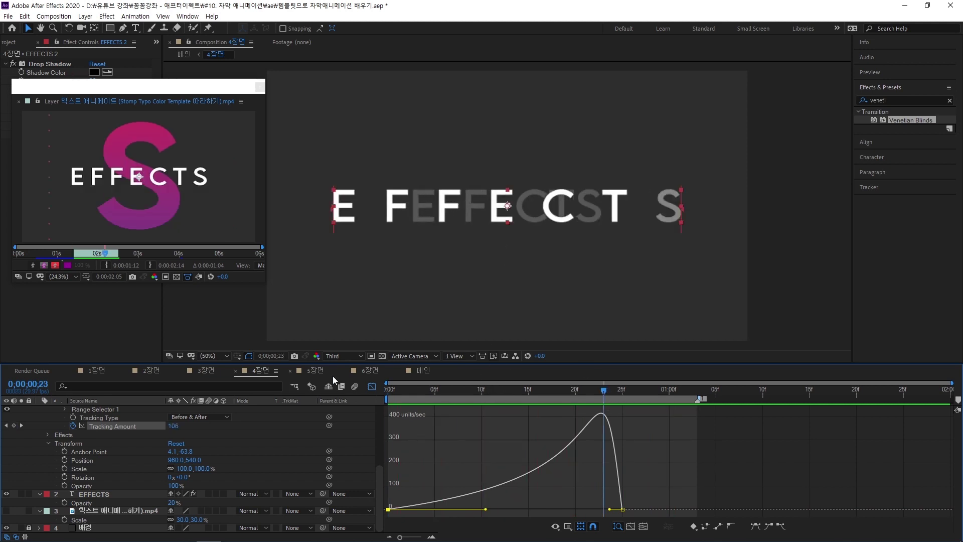
Copy the keyframed Tracking animator (Animator 2) from the EFFECTS 2 layer to the EFFECTS layer at frame 0
left_click(371, 388)
left_click(393, 394)
scroll(200, 445, "up", 1)
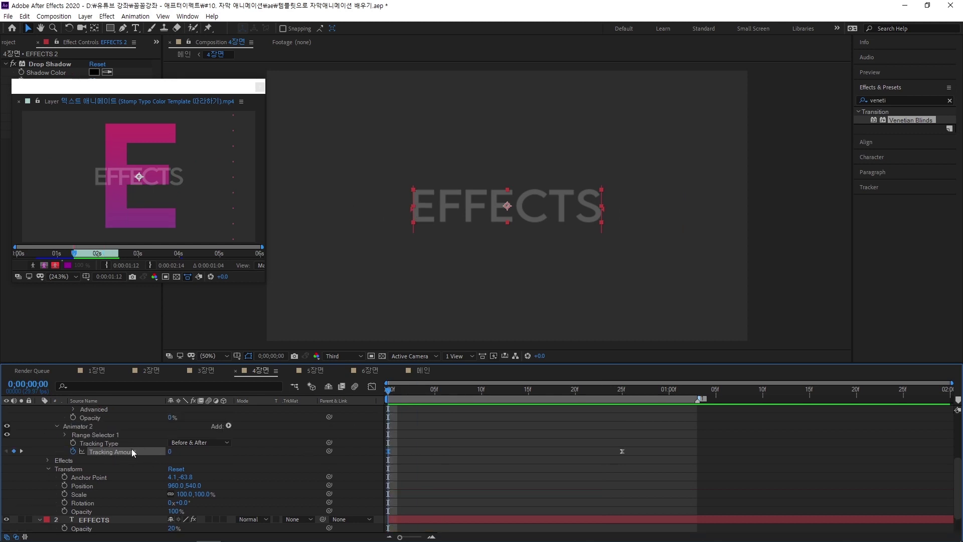
left_click(92, 427)
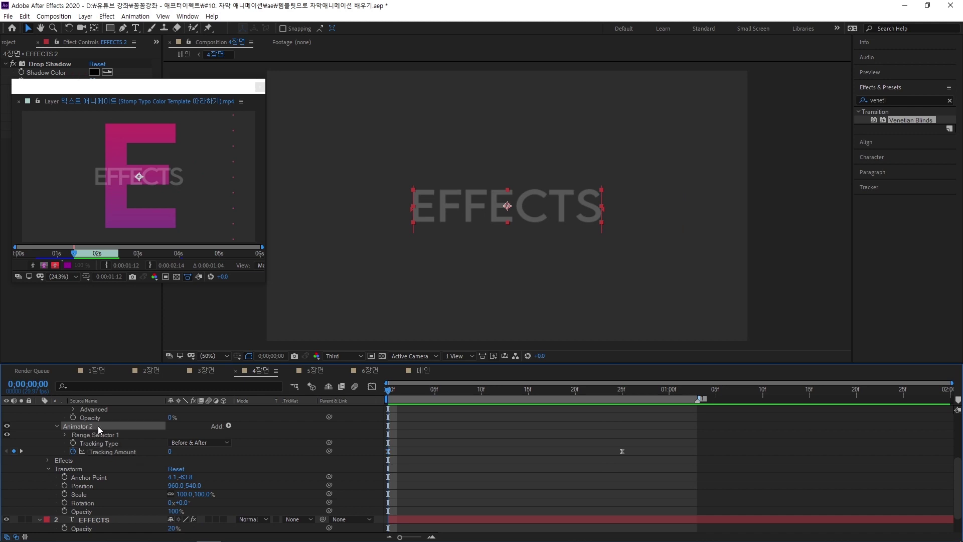
scroll(98, 425, "down", 1)
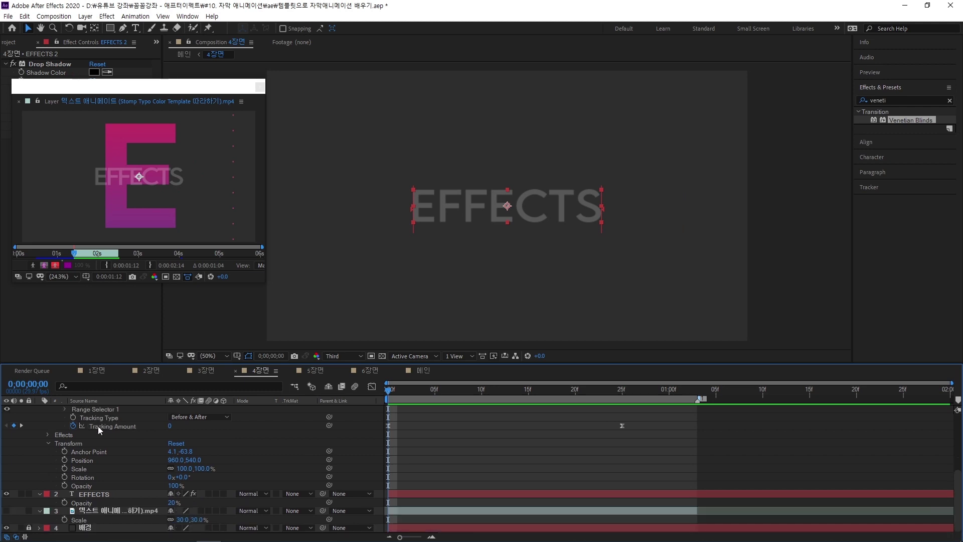
left_click(116, 495)
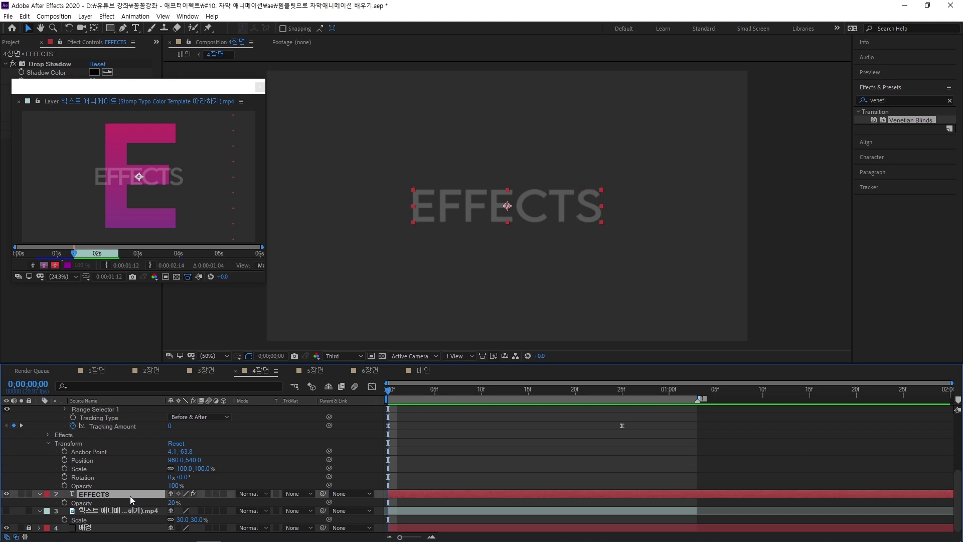
key("Return")
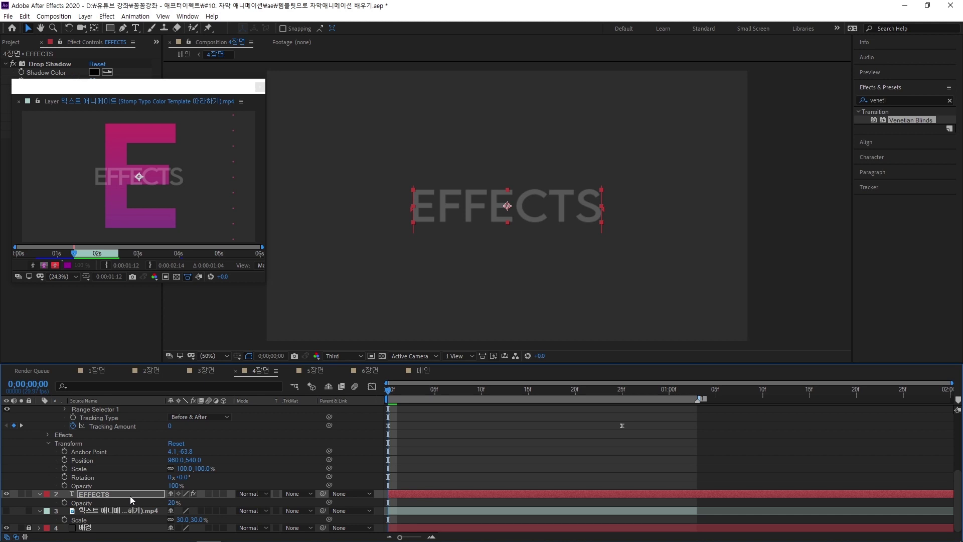
Show only the keyframed properties of both EFFECTS layers, preview the combined tracking motion, and return to frame 0
key("u")
left_click(519, 470)
key("u")
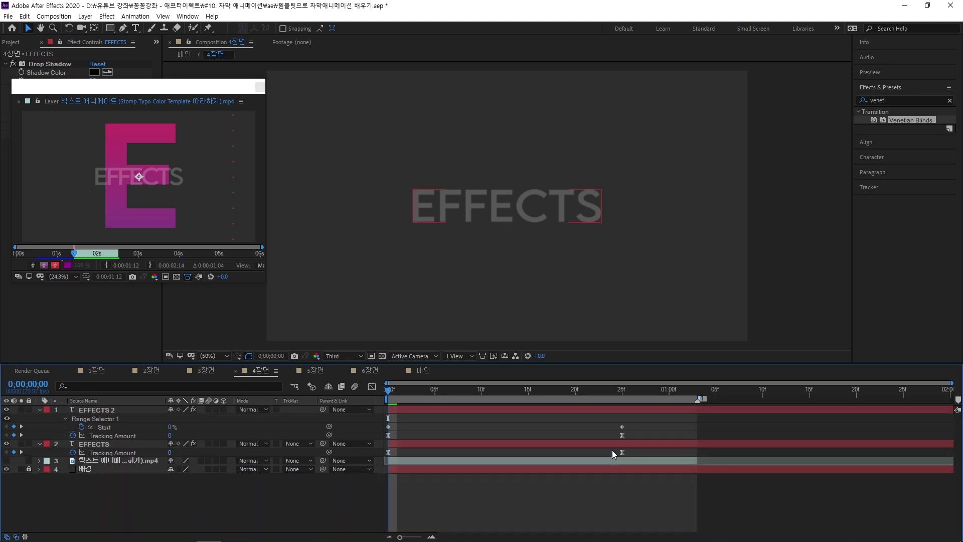
key("space")
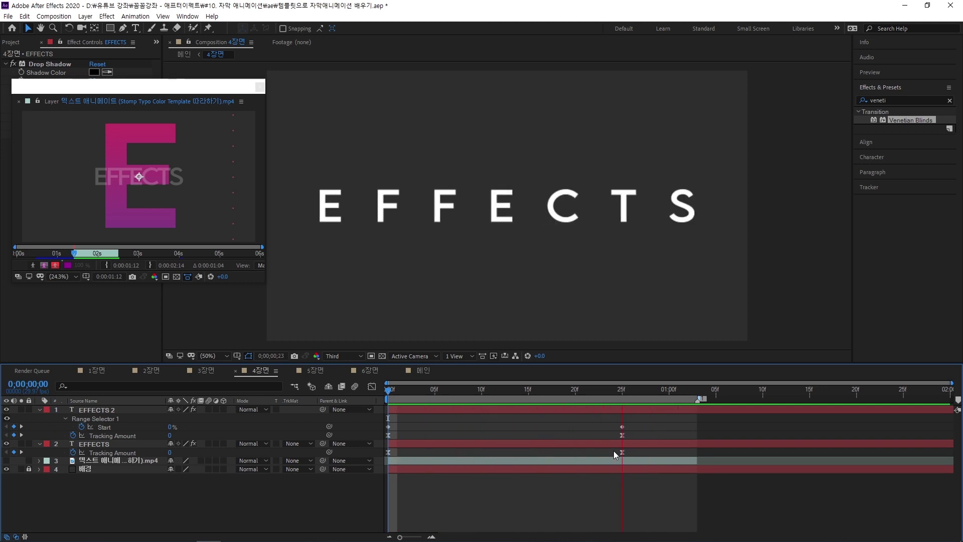
mouse_move(407, 387)
left_mouse_down()
mouse_move(440, 396)
mouse_move(402, 399)
mouse_move(603, 413)
mouse_move(387, 396)
mouse_move(667, 392)
mouse_move(389, 391)
left_mouse_up()
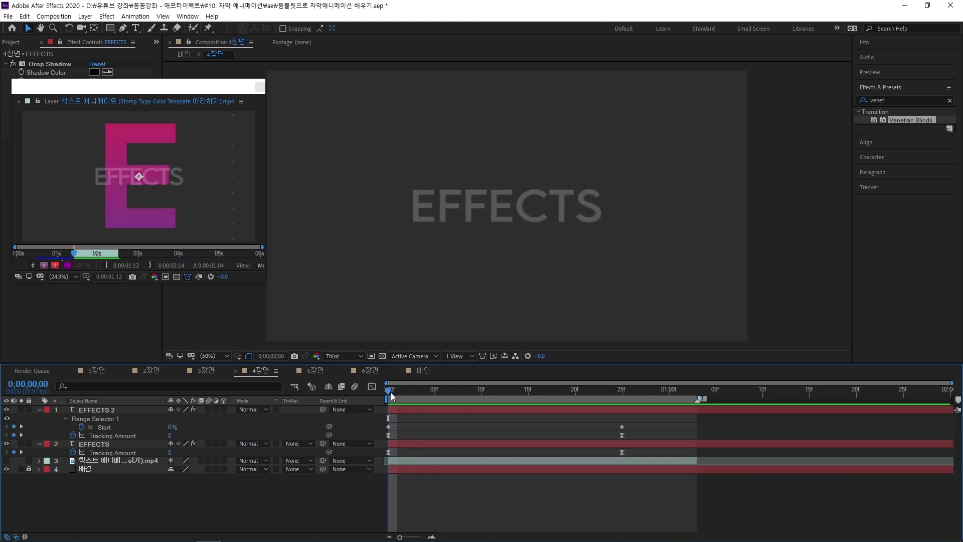
Create a new text layer containing the letter E below the EFFECTS text
left_click(135, 28)
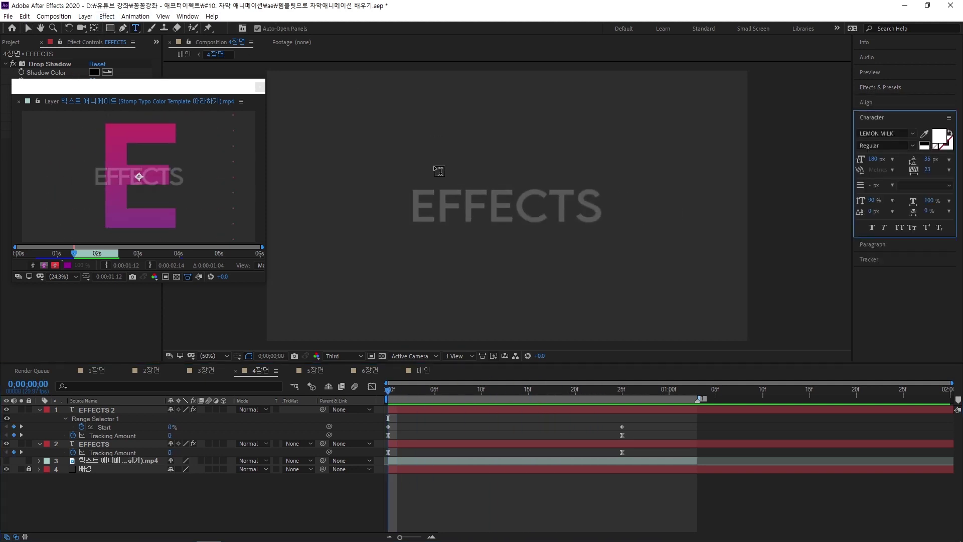
left_click(493, 273)
type("E")
key("ctrl+Return")
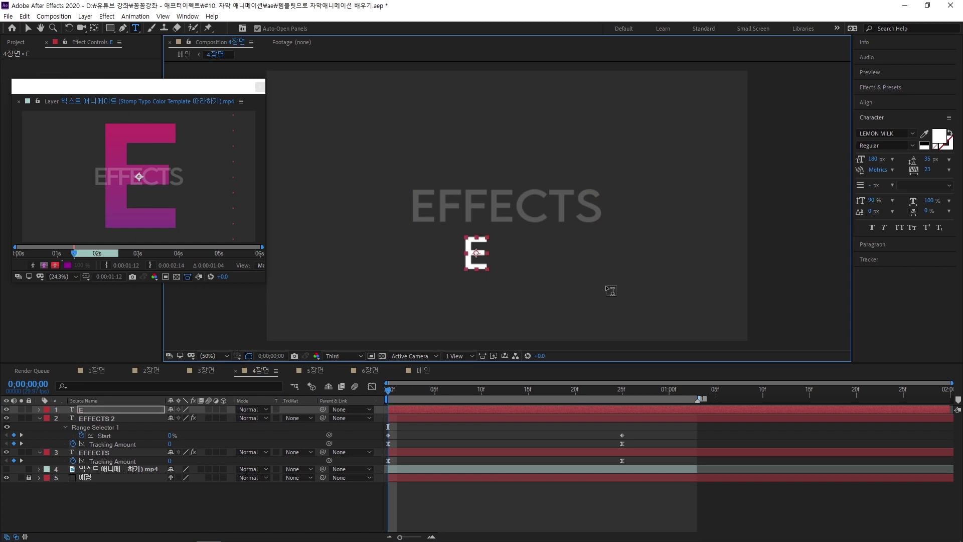
Centre the E layer and its anchor point in the composition, scale it to 683%, and place it beneath both EFFECTS layers
key("ctrl+alt+Home")
key("ctrl+Home")
key("s")
left_click_drag(190, 418, 483, 422)
left_click_drag(136, 410, 135, 472)
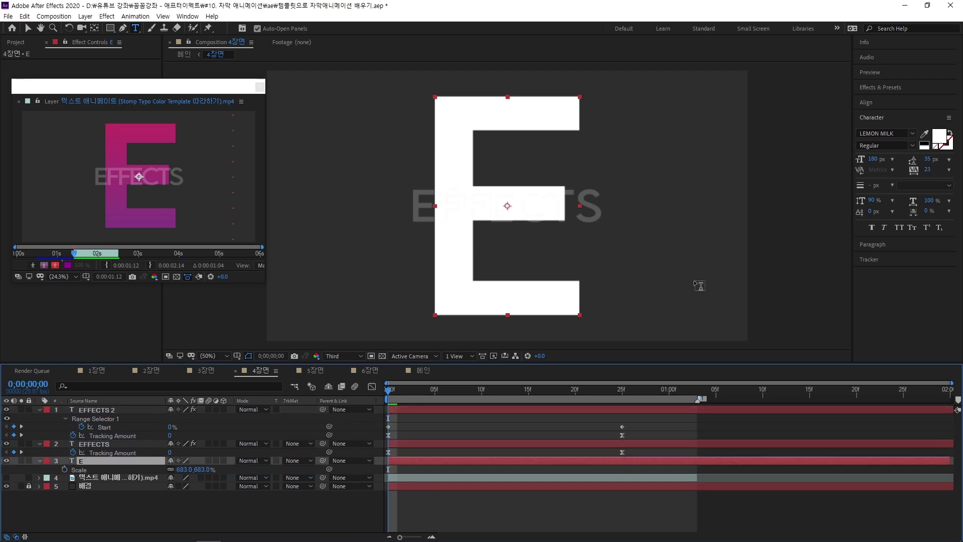
Find the Gradient Ramp effect and apply it to the large E layer
left_click(895, 86)
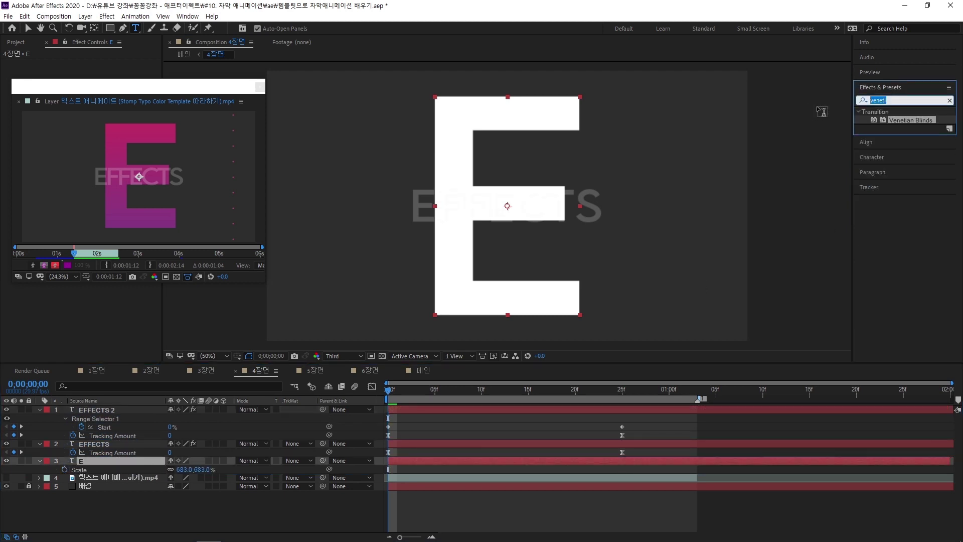
type("ramp")
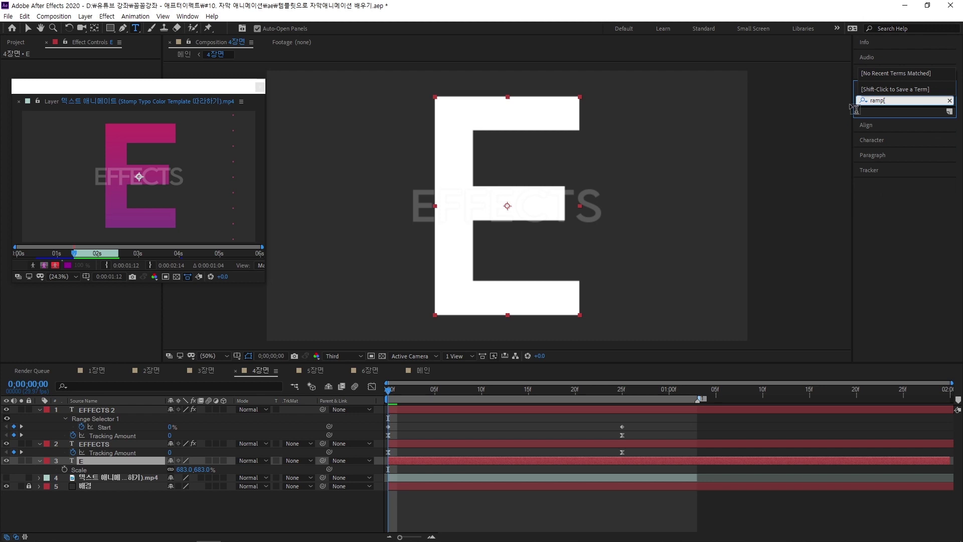
double_click(910, 120)
Sample the ramp's pink start and purple end colours from the reference video, with ramp points at 960,82 and 960,1004
left_click_drag(170, 93, 161, 140)
left_click(107, 81)
left_click(129, 180)
left_click(107, 98)
left_click(149, 261)
left_click_drag(508, 340, 508, 323)
left_click_drag(504, 91, 503, 95)
Reveal the E layer's text properties and set a Source Text keyframe at frame 0
key("equal")
left_click(42, 462)
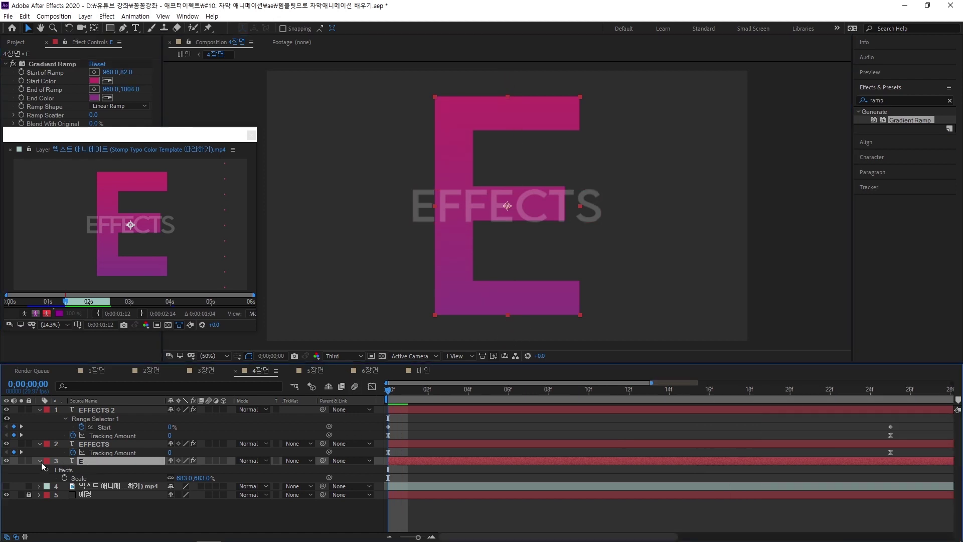
left_click(41, 460)
left_click(41, 460)
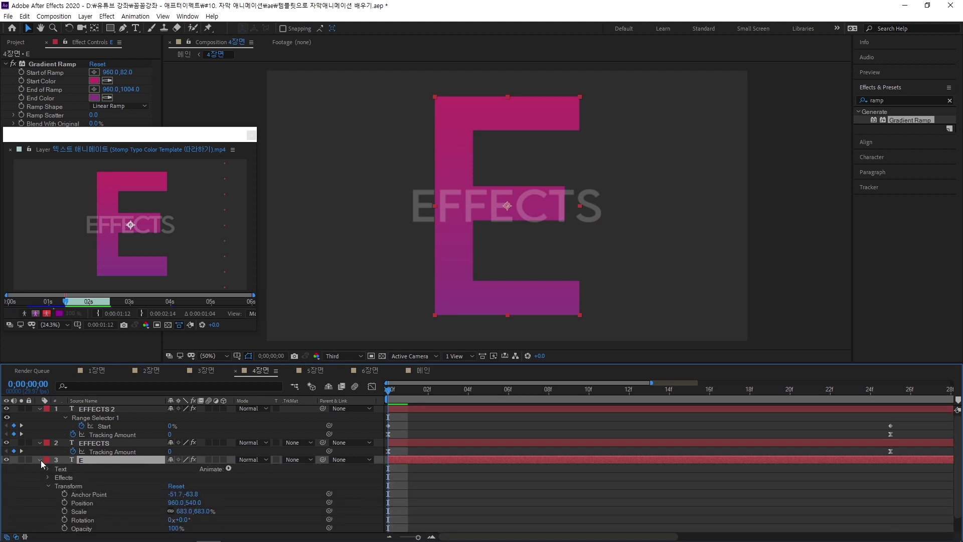
left_click(47, 486)
left_click(47, 470)
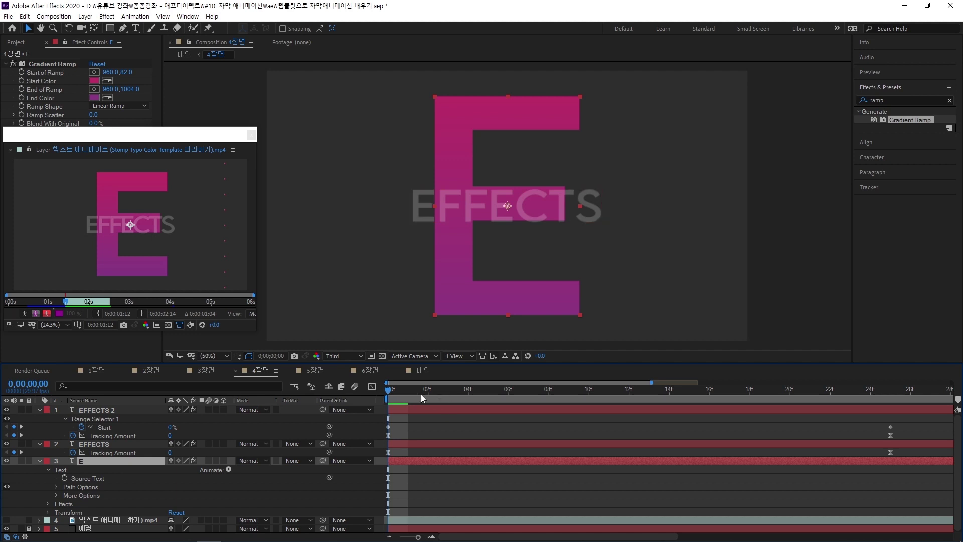
left_click_drag(420, 394, 387, 403)
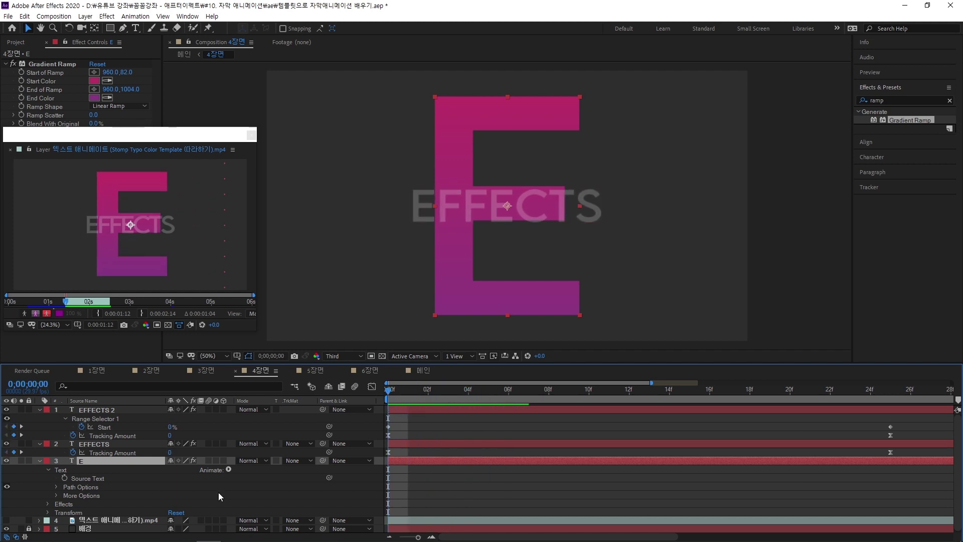
left_click(65, 479)
Change the large letter to F at frame 4, keyframing its Source Text
left_click_drag(388, 392, 471, 400)
left_click(135, 28)
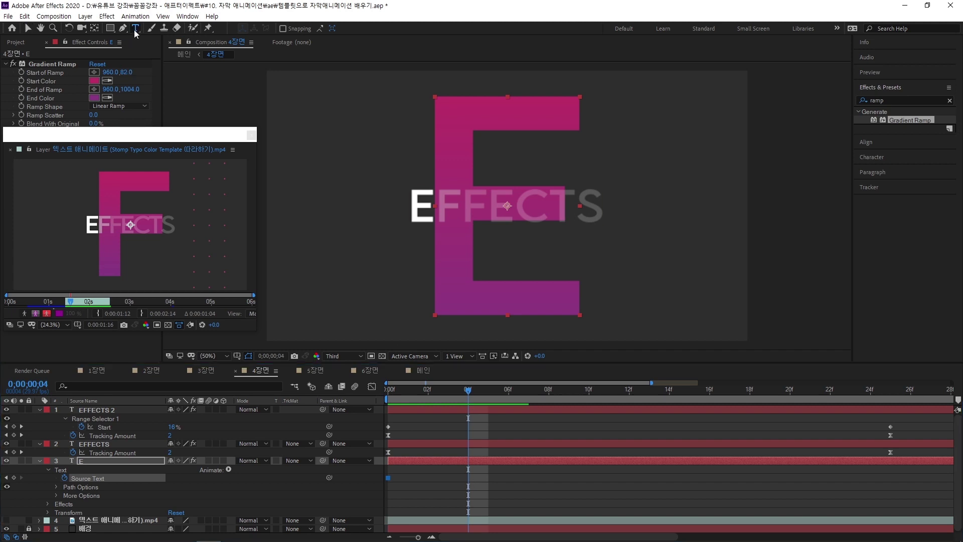
left_click_drag(439, 151, 537, 161)
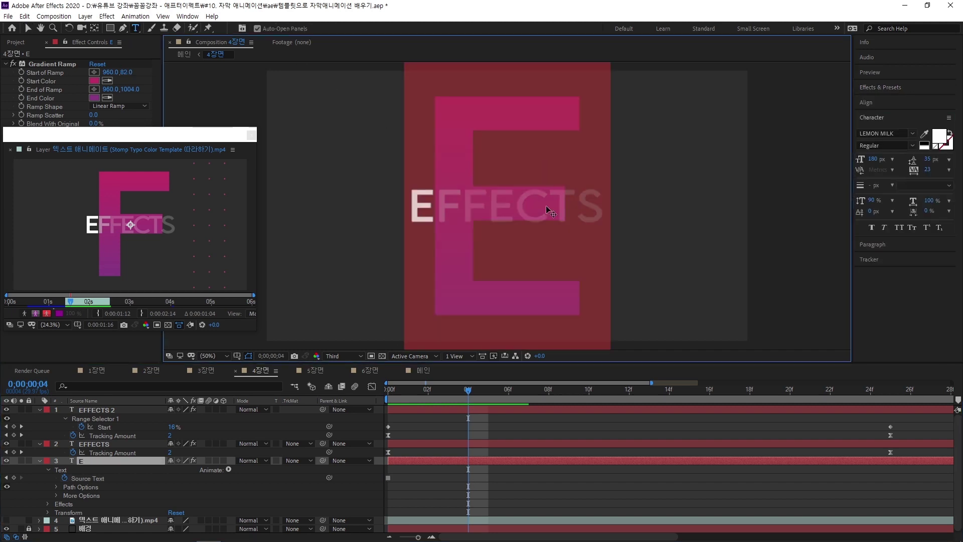
type("F")
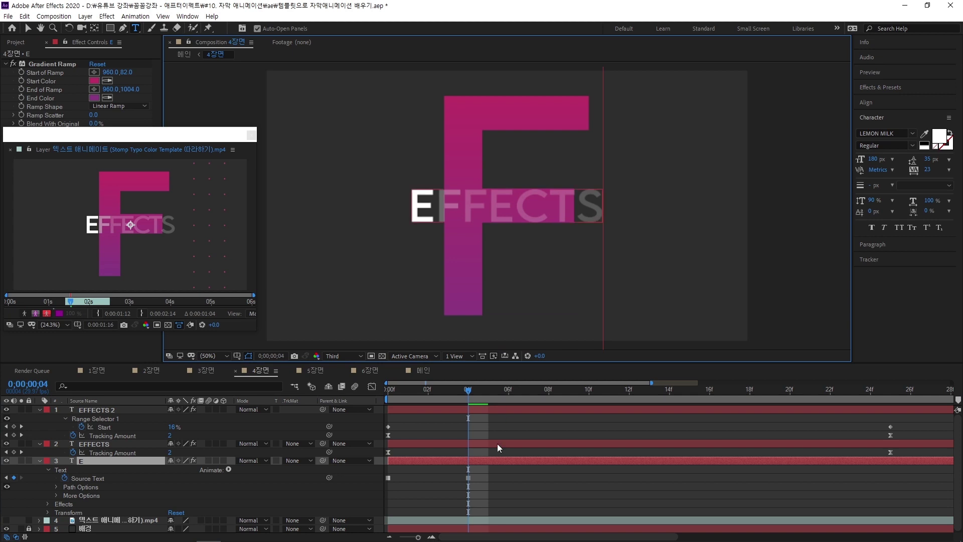
left_click(468, 478)
Keyframe the large letter's Source Text as E at frame 8 and C at frame 12
left_click_drag(468, 389, 550, 395)
double_click(474, 206)
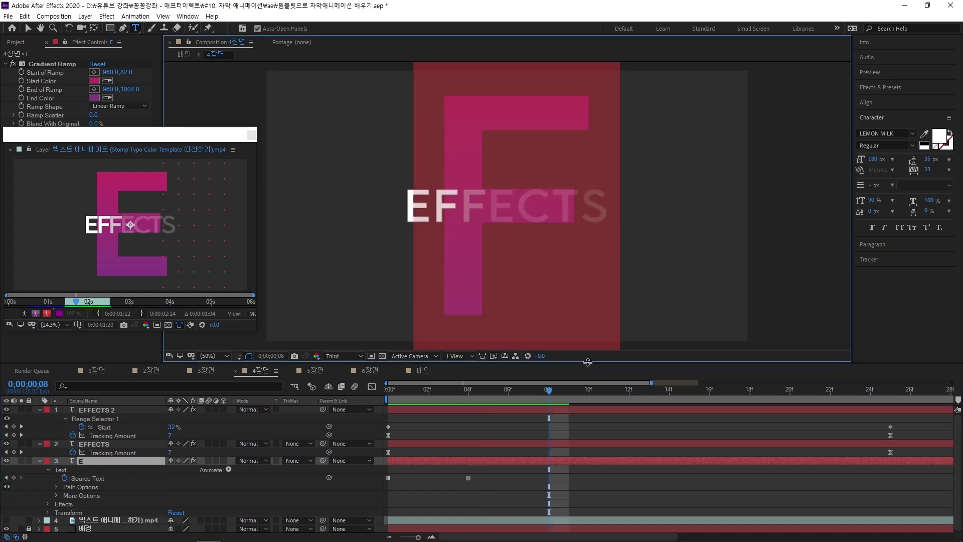
type("E")
left_click_drag(550, 390, 630, 398)
double_click(537, 253)
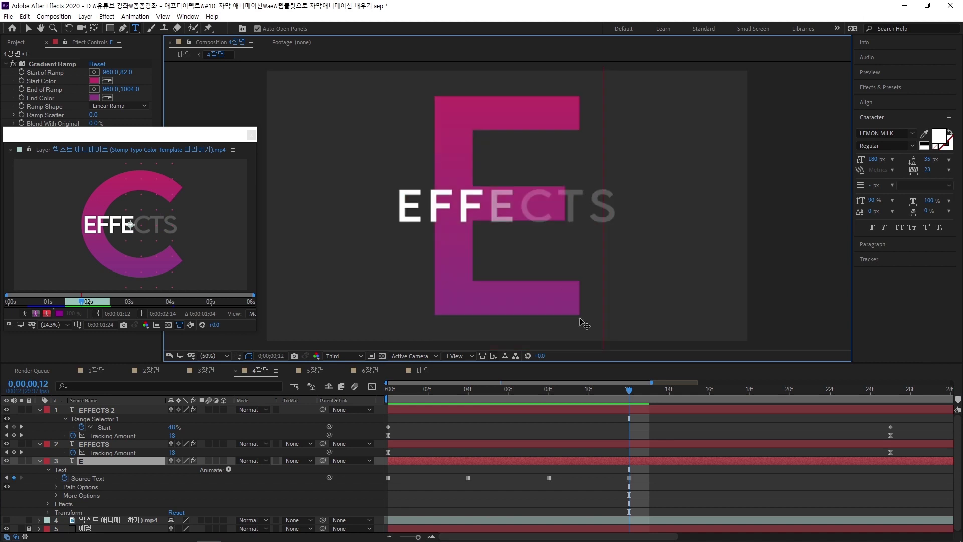
type("C")
Keyframe the large letter's Source Text as T at frame 16 and S at frame 20
left_click_drag(638, 393, 712, 396)
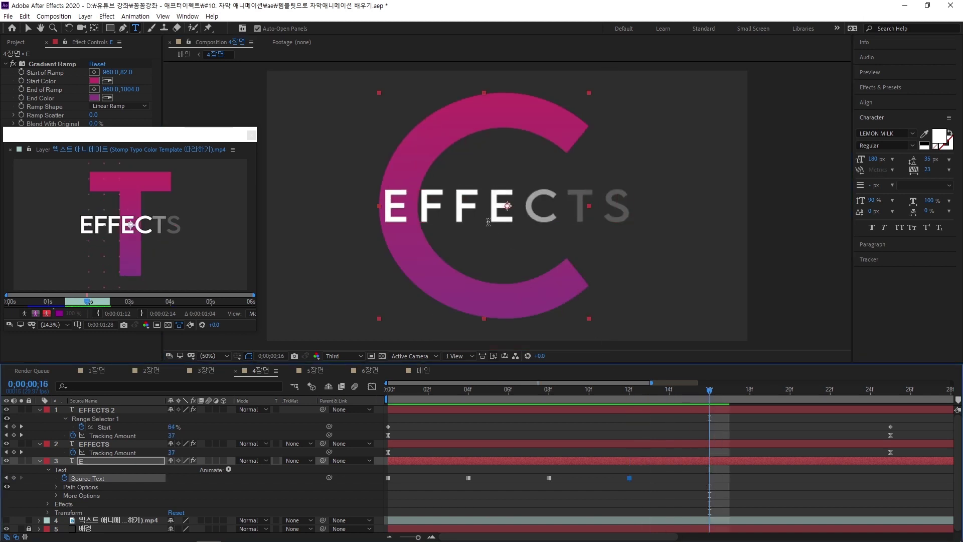
double_click(539, 243)
type("T")
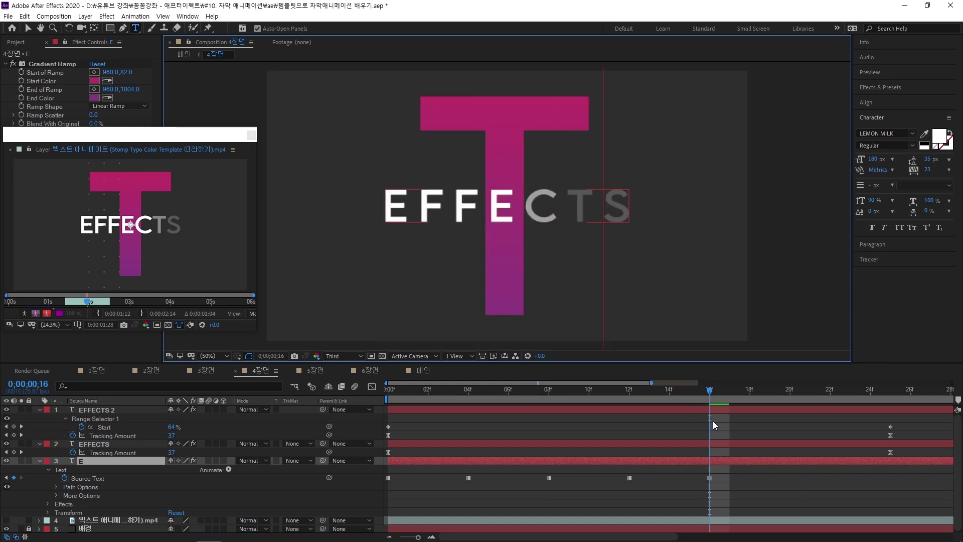
left_click_drag(712, 390, 788, 396)
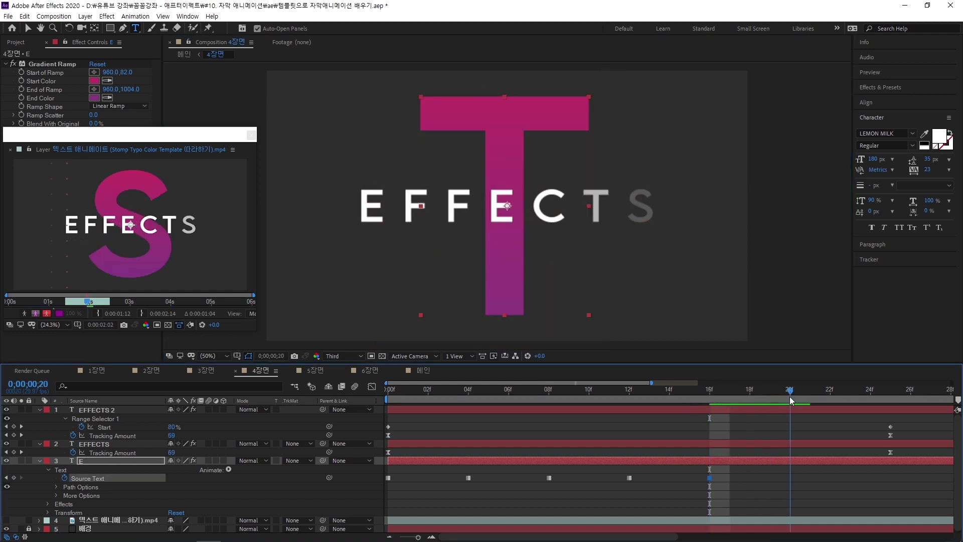
double_click(481, 215)
type("S")
Split the large letter layer at frame 24, delete the part after it, and preview the letter changes
left_click_drag(801, 391, 866, 396)
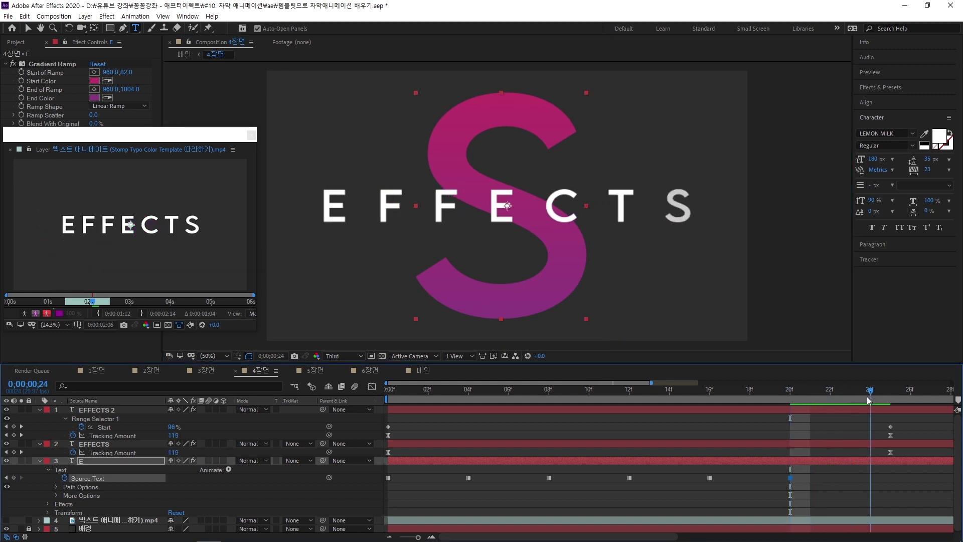
scroll(873, 437, "down", 3)
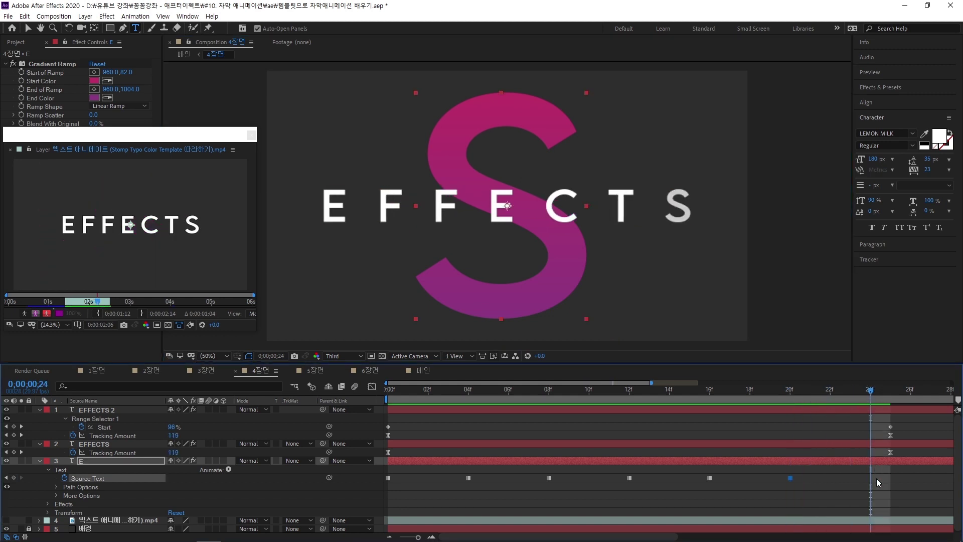
left_click(823, 462)
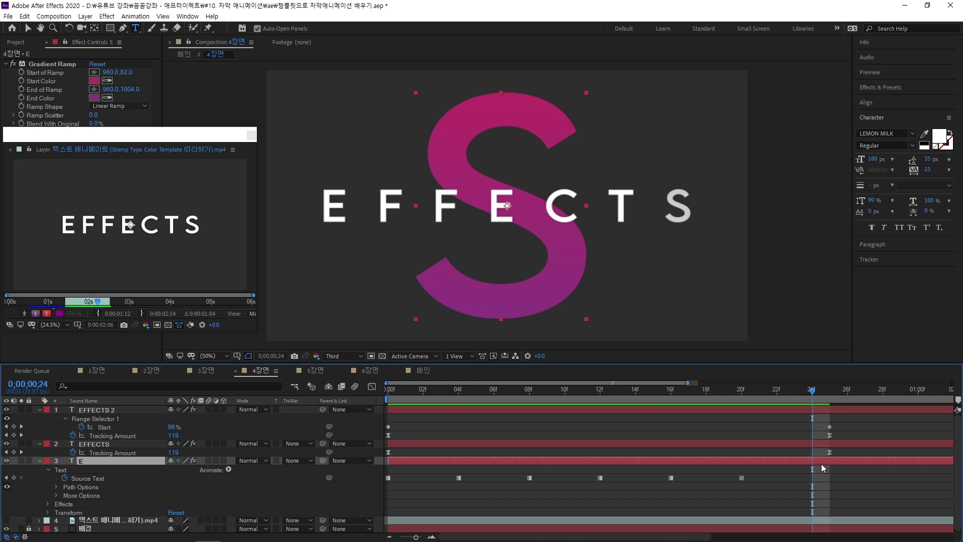
key("ctrl+shift+d")
key("Delete")
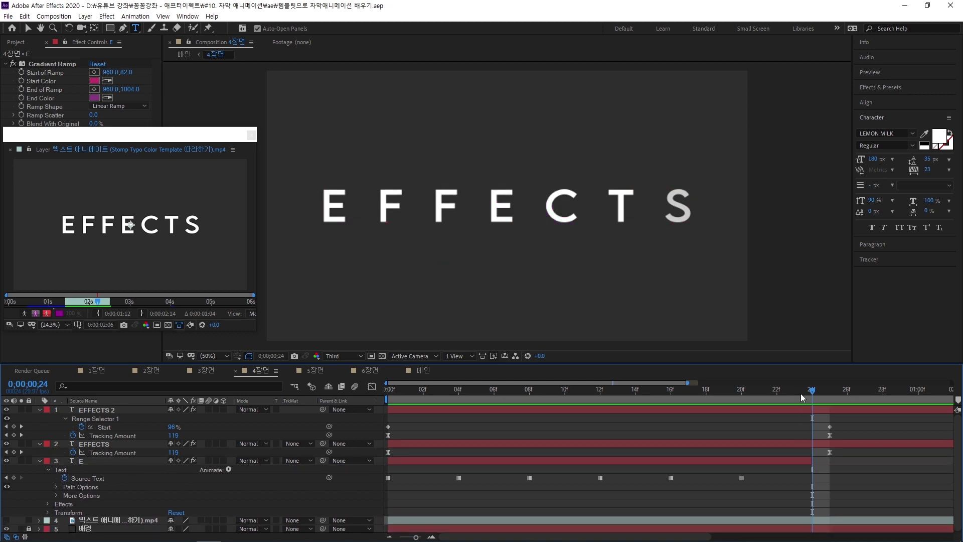
key("space")
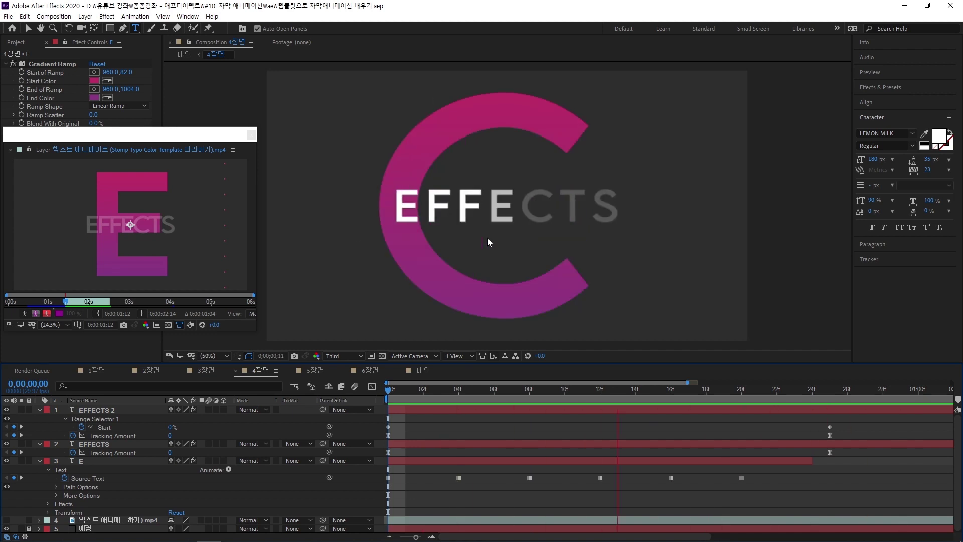
Set the large letter's LEMON MILK font style to Bold at frame 12, and scrub back to check the neighbouring letter
left_click_drag(426, 389, 604, 429)
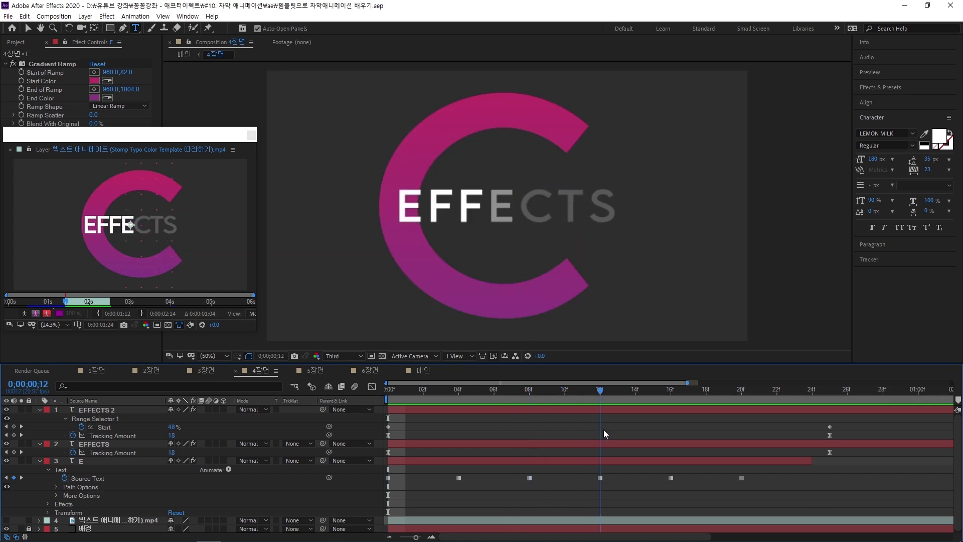
left_click(27, 28)
left_click(475, 462)
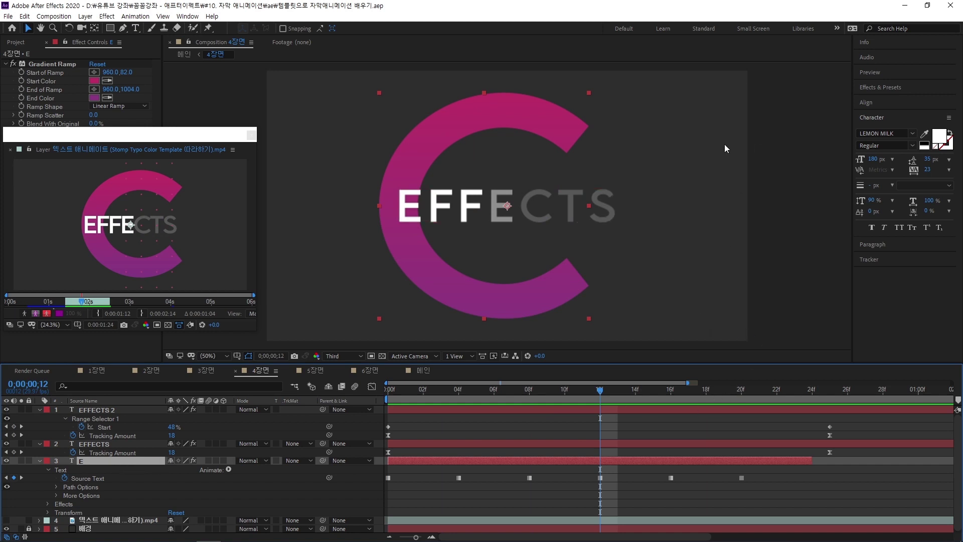
left_click(911, 136)
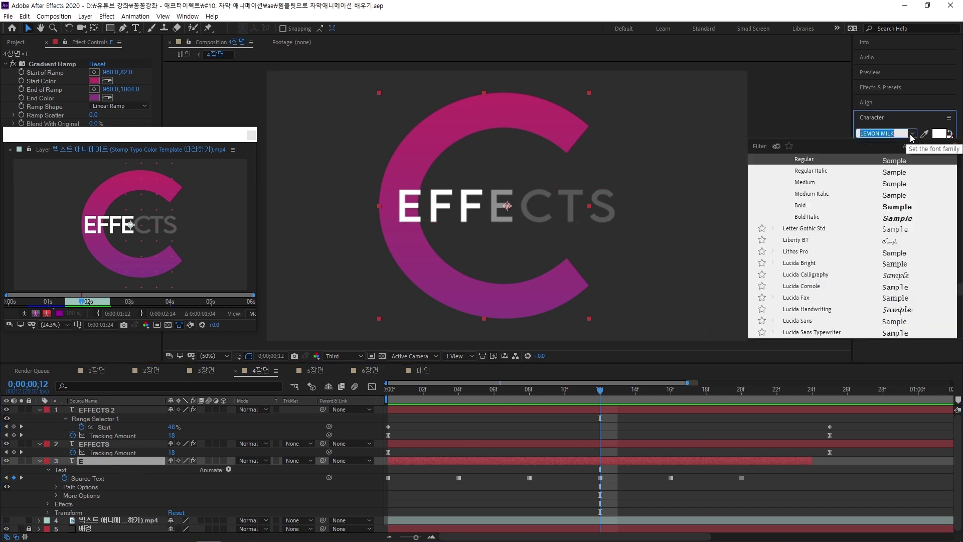
left_click(802, 206)
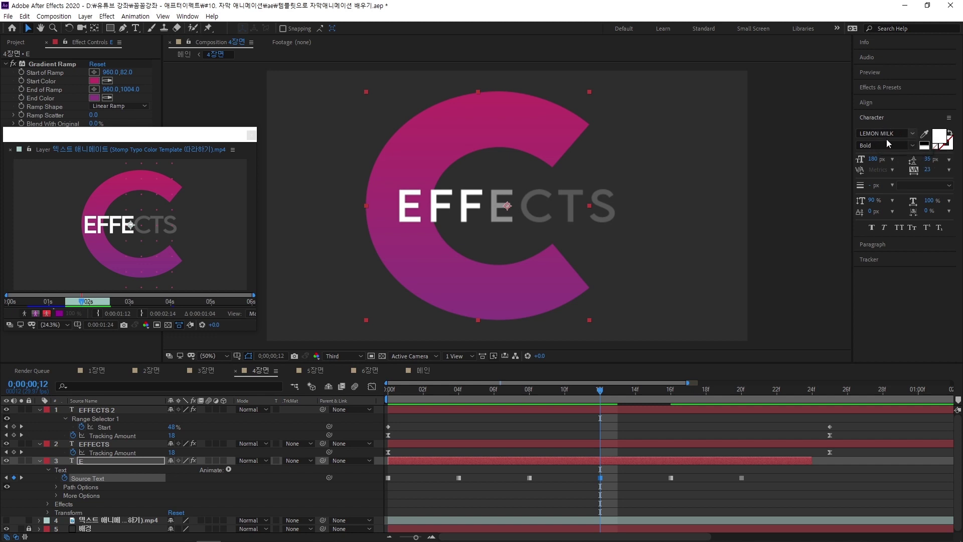
left_click(600, 478)
left_click_drag(595, 390, 564, 389)
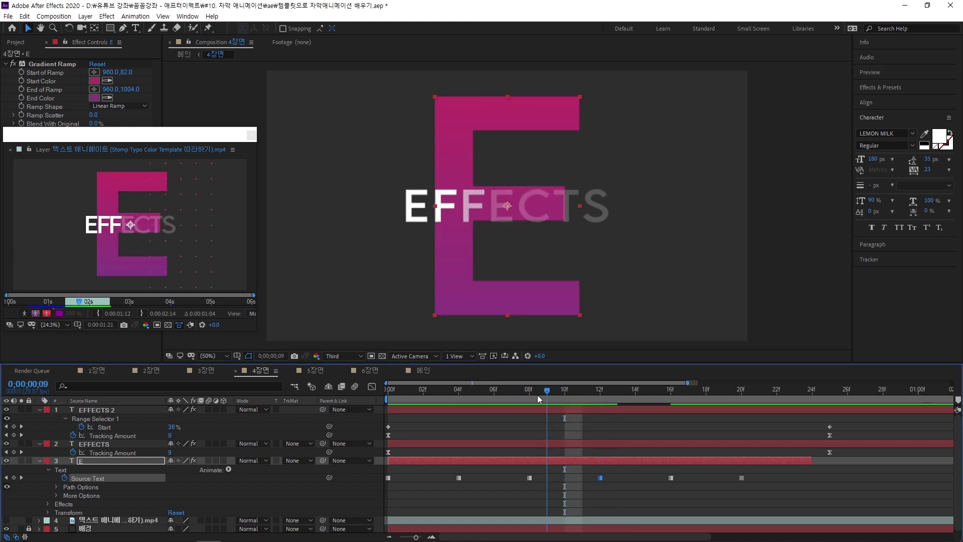
Compare the large letter's font style at the Source Text keyframes on frames 12, 8 and 4
left_click_drag(567, 393, 597, 393)
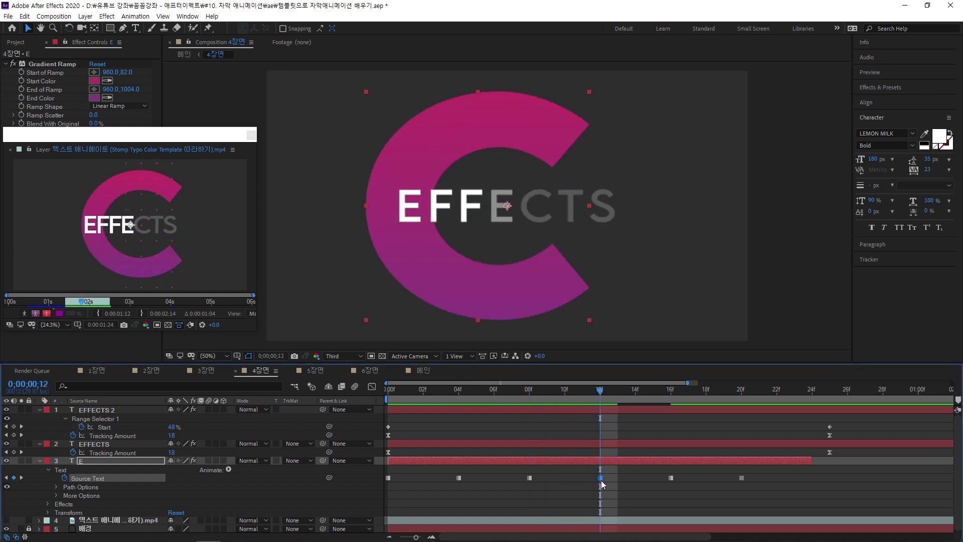
mouse_move(596, 394)
left_mouse_down()
mouse_move(550, 397)
mouse_move(595, 401)
left_mouse_up()
left_click_drag(597, 393, 531, 402)
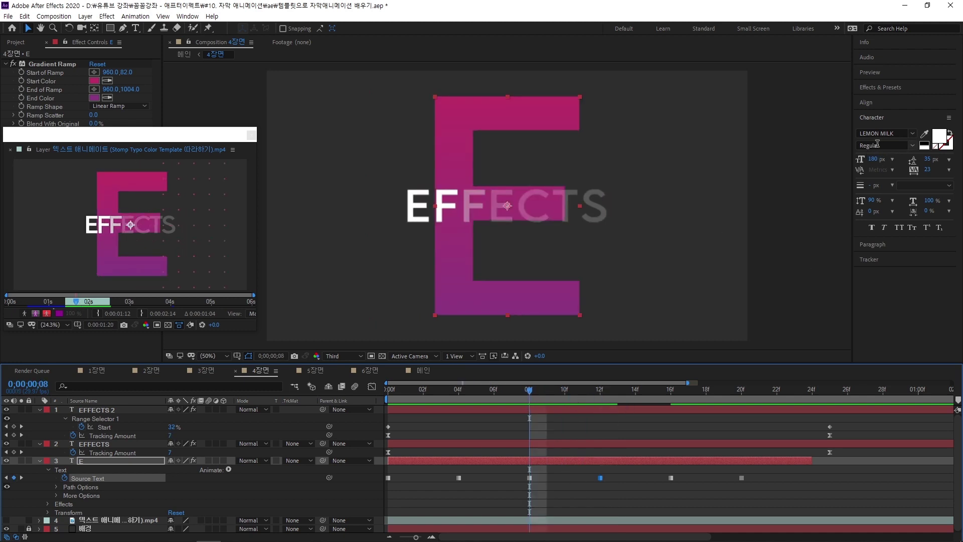
left_click_drag(529, 390, 458, 399)
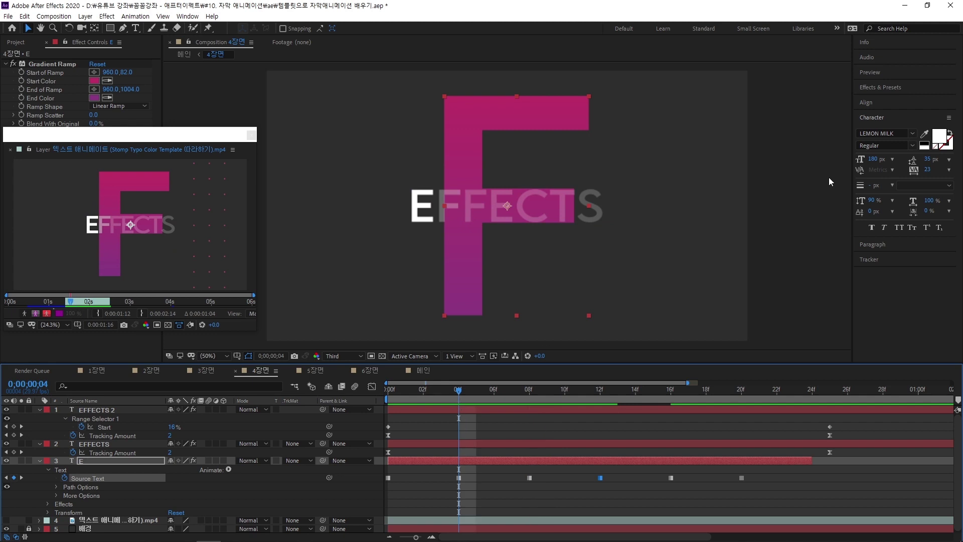
left_click_drag(493, 389, 601, 421)
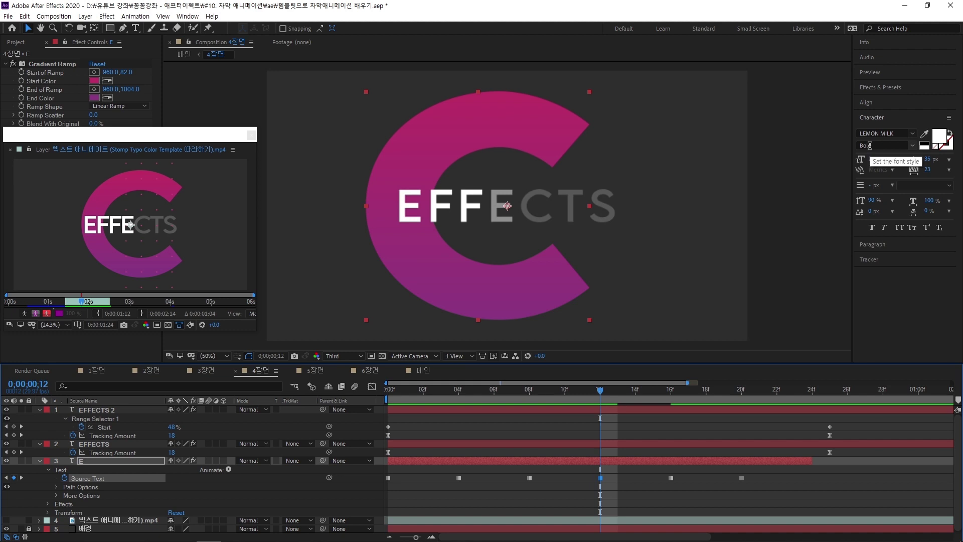
Select all of the large letter's Source Text keyframes and look through the font choices for them
left_click_drag(756, 474, 378, 482)
left_click(712, 478)
left_click_drag(762, 474, 380, 483)
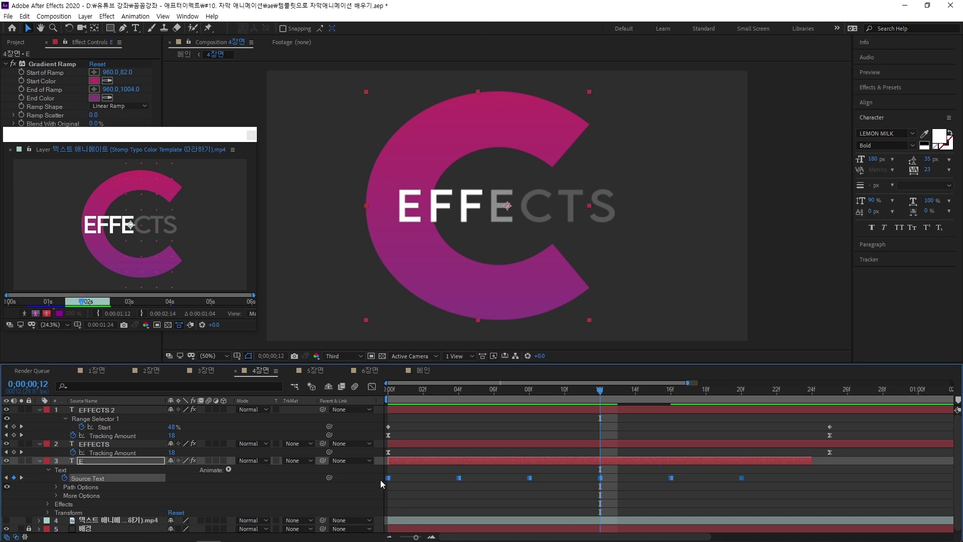
mouse_move(588, 393)
left_mouse_down()
mouse_move(517, 396)
mouse_move(593, 396)
left_mouse_up()
left_click_drag(594, 391, 458, 419)
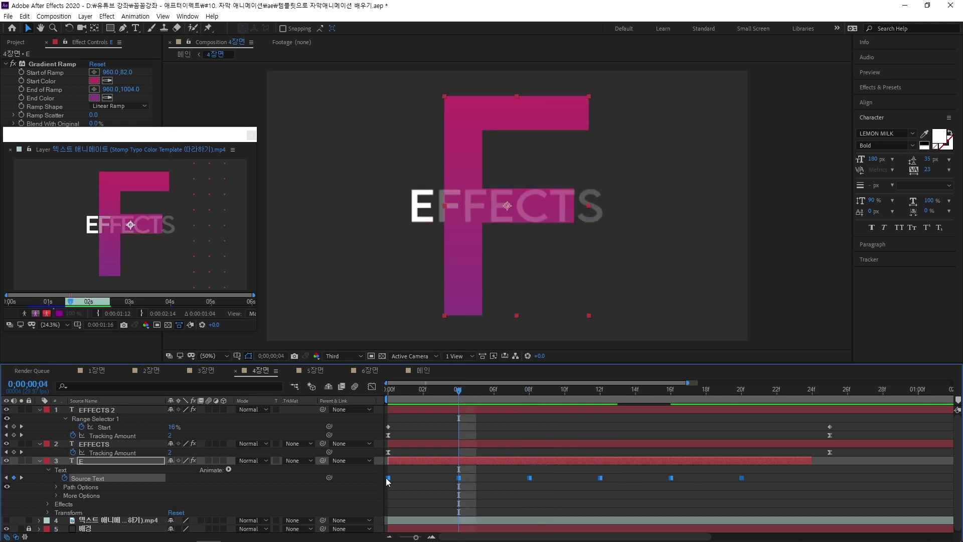
left_click(911, 135)
left_click(804, 161)
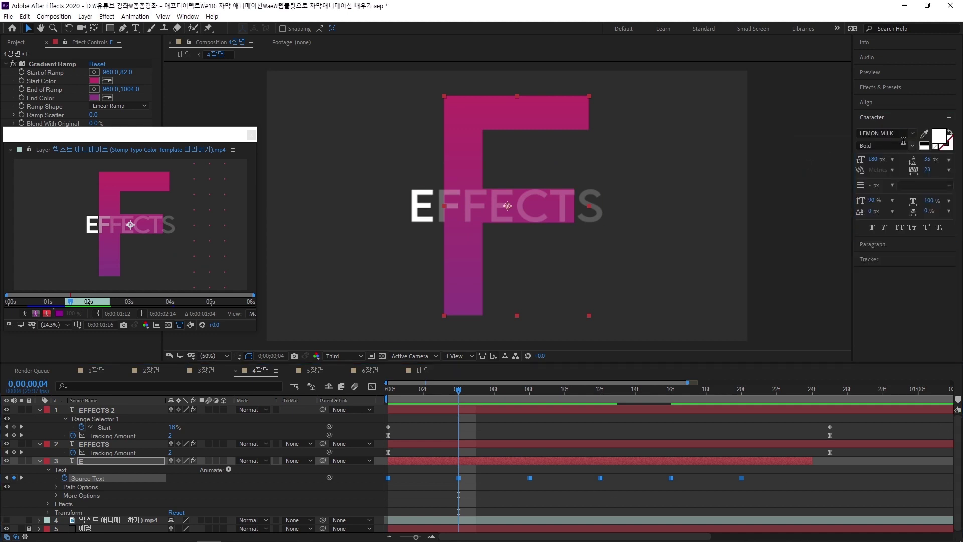
left_click(474, 473)
Scrub and play the scene from its start to preview the large letter's changes
left_click_drag(461, 392, 740, 402)
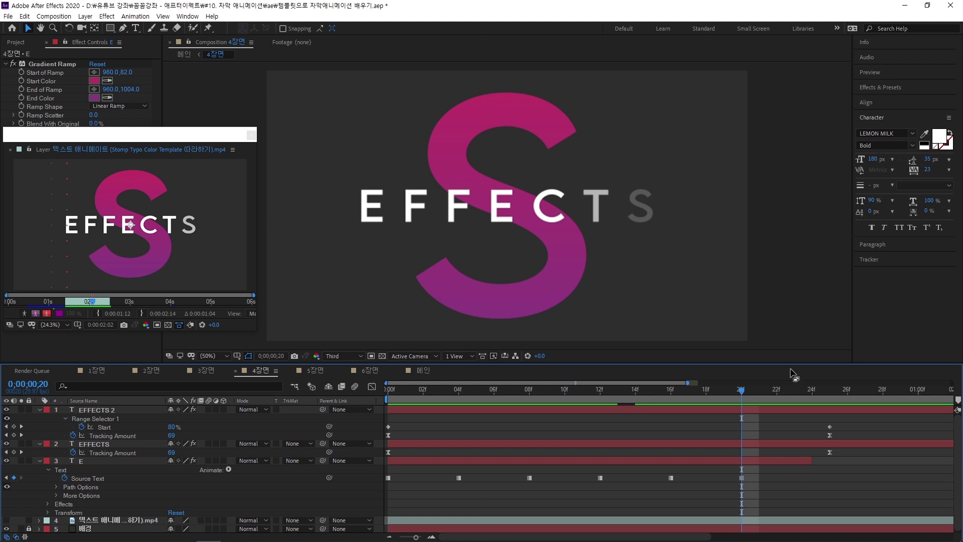
left_click_drag(741, 391, 457, 410)
key("Home")
key("space")
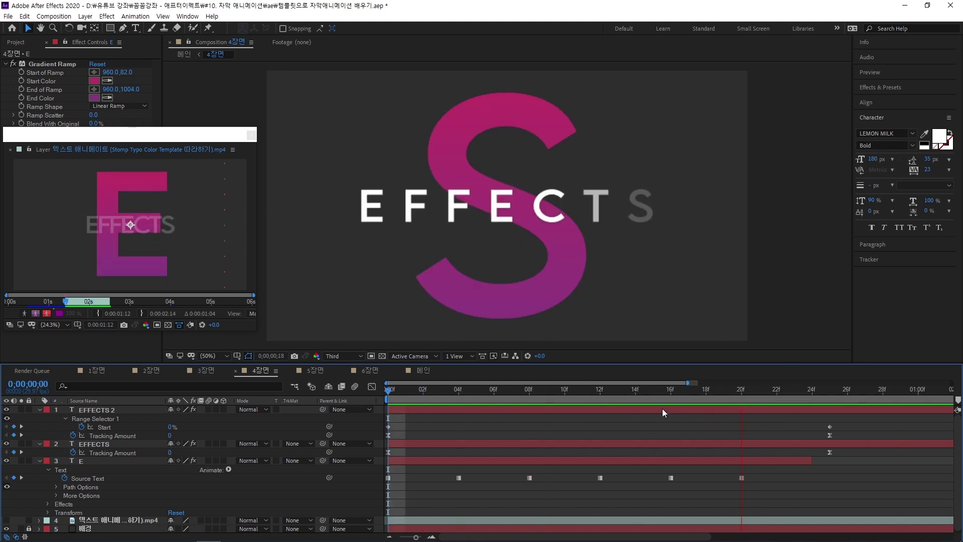
key("minus")
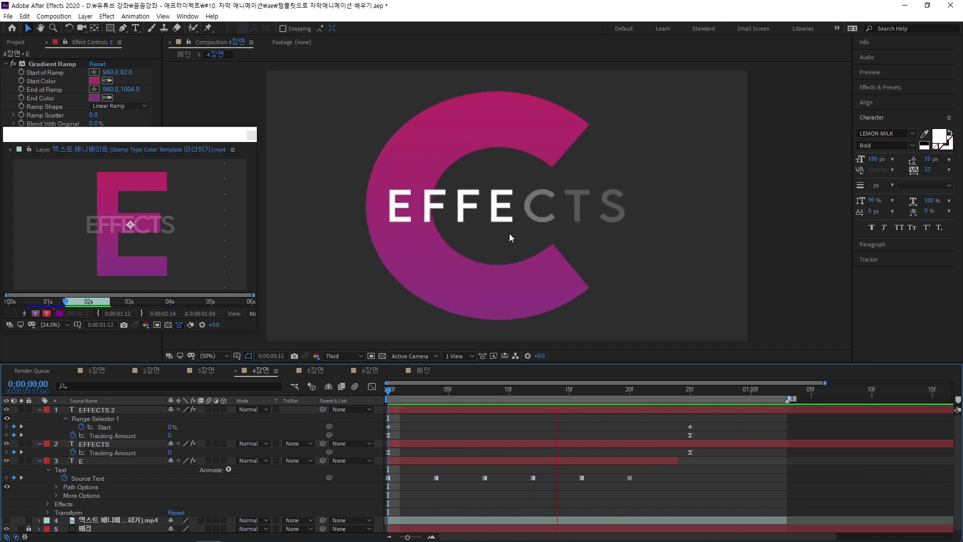
mouse_move(449, 395)
left_mouse_down()
mouse_move(398, 398)
mouse_move(582, 400)
mouse_move(460, 403)
left_mouse_up()
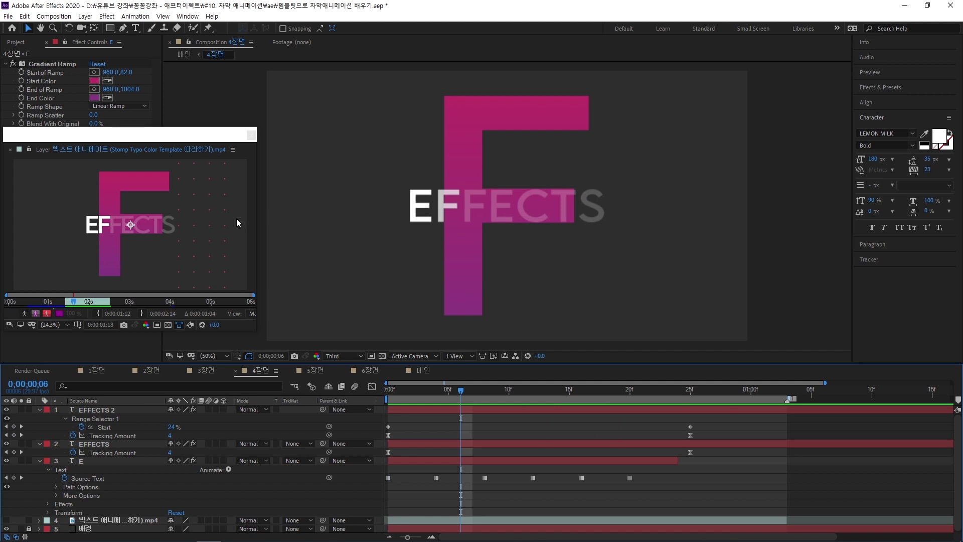
At frame 0, draw a small ellipse near the composition's lower-right corner, filled with the pink sampled from the large E and without a stroke
left_click_drag(434, 388, 388, 396)
left_click_drag(105, 29, 166, 51)
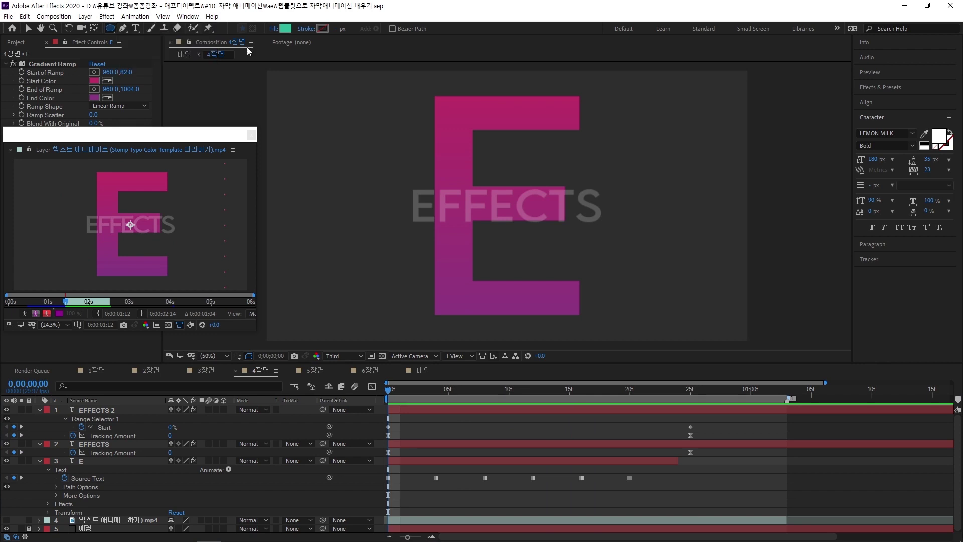
left_click(285, 29)
left_click(807, 373)
left_click(452, 172)
left_click(827, 326)
left_click_drag(726, 323, 733, 327)
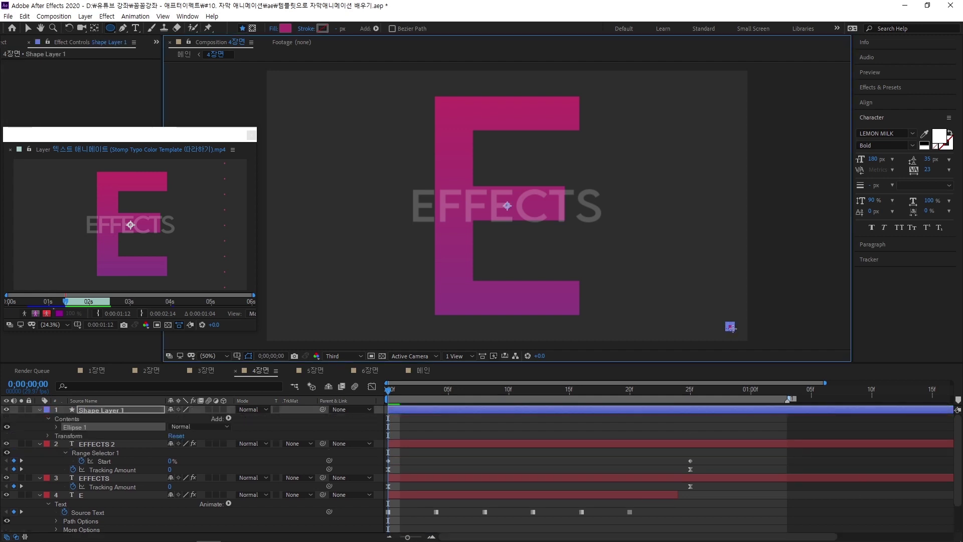
Add a Repeater to the small circle's Ellipse 1 group and show its properties
scroll(731, 328, "up", 4)
scroll(721, 303, "up", 2)
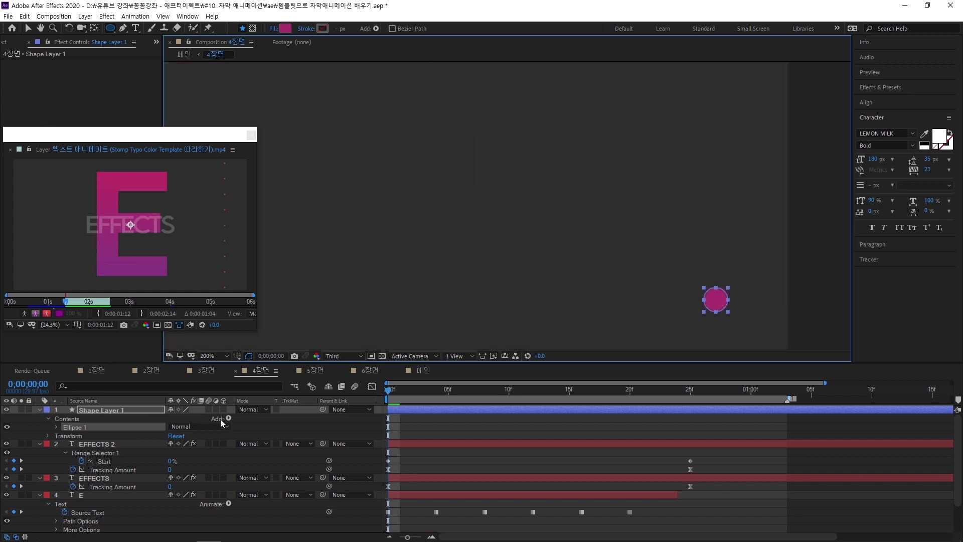
left_click(228, 419)
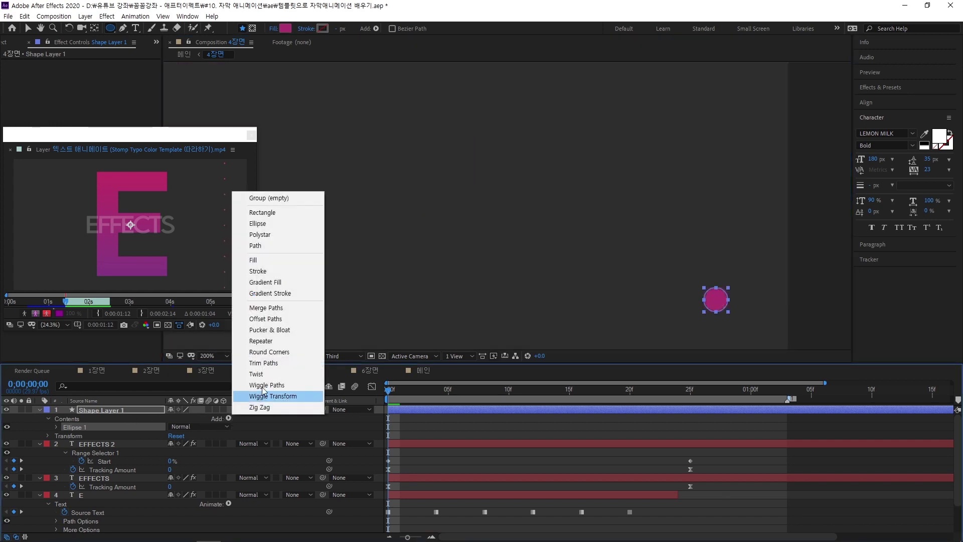
left_click(261, 341)
left_click(66, 460)
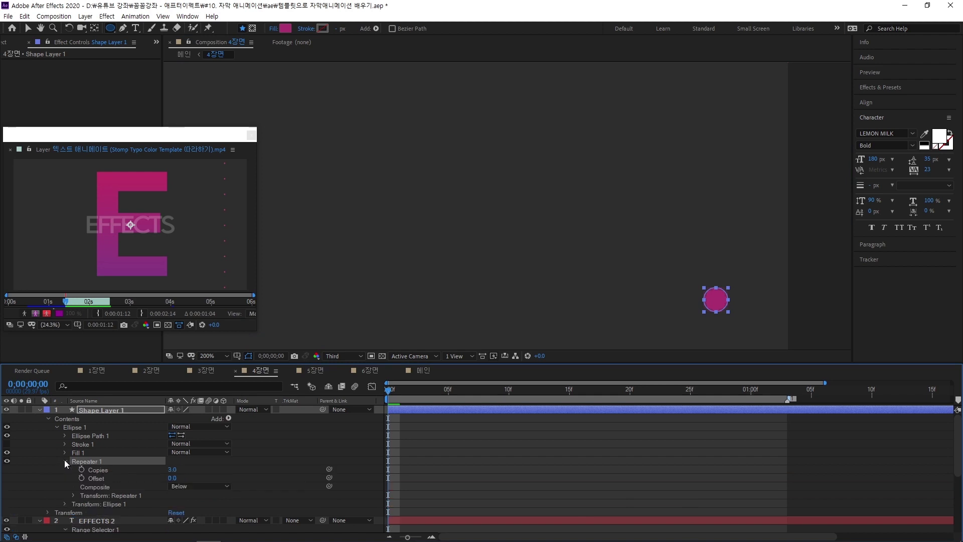
key("comma")
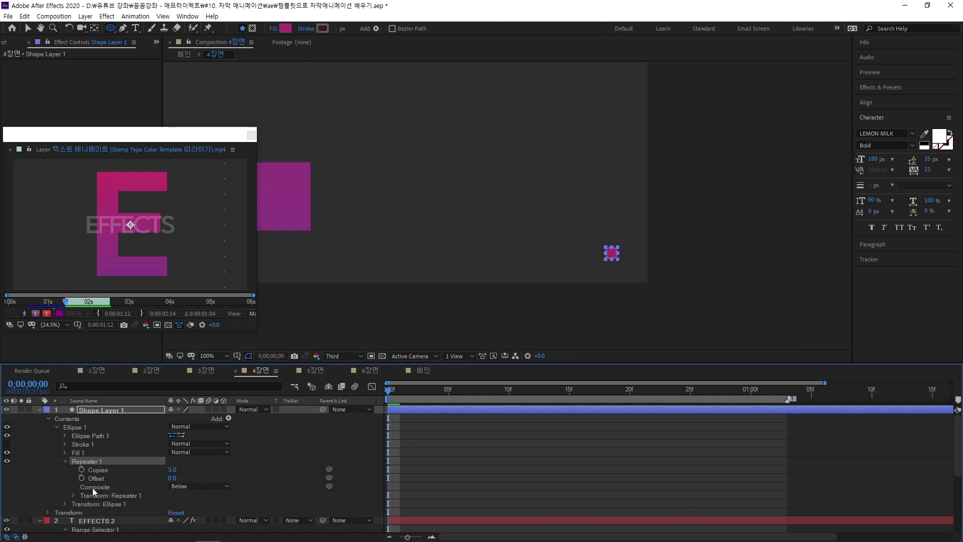
Set the repeater's transform Position to 0, -67 so the circles repeat vertically upward
left_click(103, 495)
left_click(73, 494)
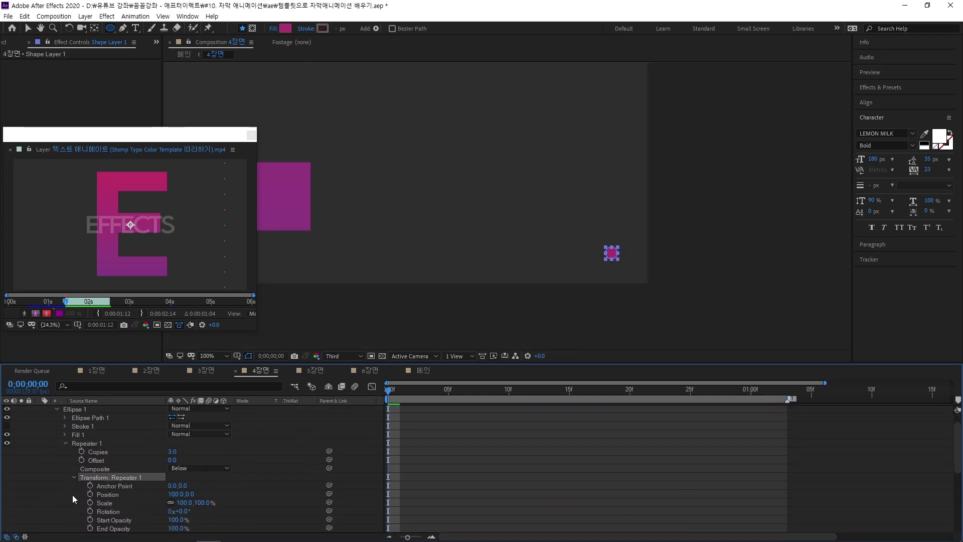
left_click_drag(178, 494, 151, 493)
left_click(173, 494)
type("0")
key("Return")
left_click_drag(184, 493, 156, 492)
Set the repeater to 9 copies with Position 0, -118, so the dot column spans the composition's height
scroll(506, 275, "down", 2)
left_click_drag(551, 225, 546, 308)
left_click_drag(173, 453, 180, 453)
mouse_move(565, 154)
left_mouse_down()
mouse_move(560, 222)
mouse_move(568, 171)
left_mouse_up()
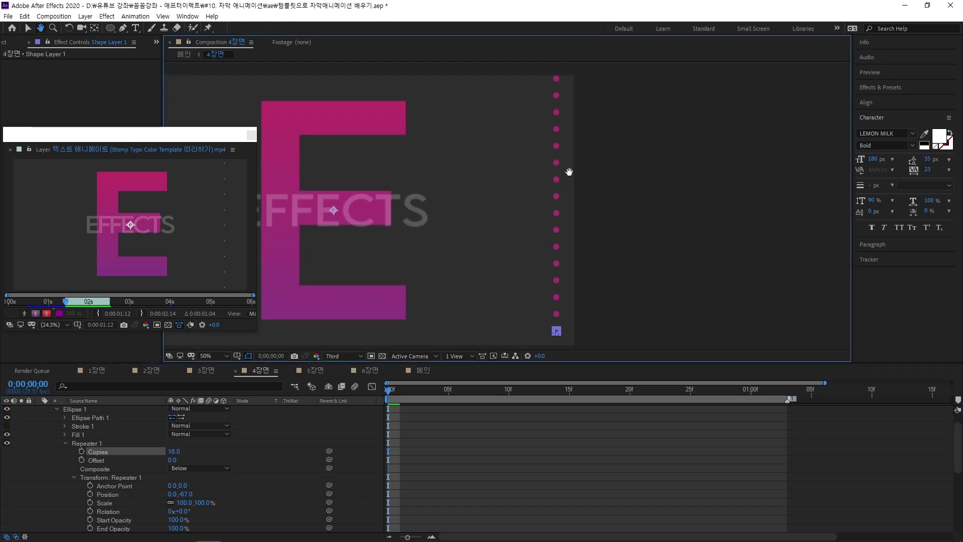
left_click_drag(176, 451, 173, 450)
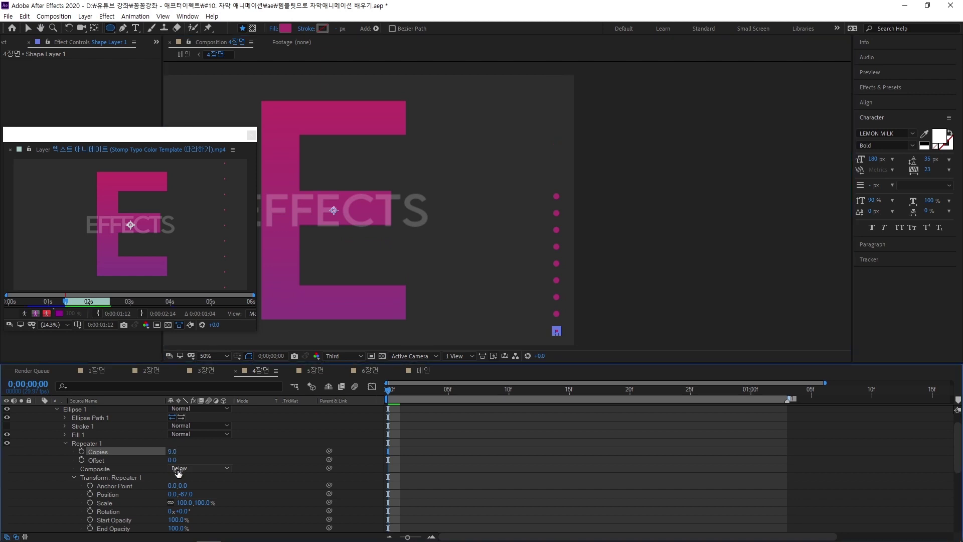
left_click_drag(185, 494, 163, 490)
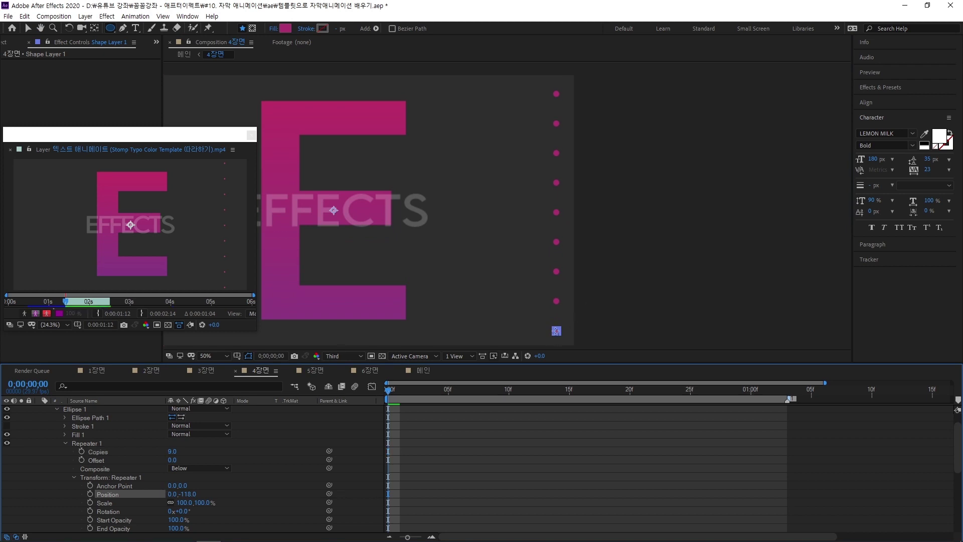
left_click_drag(500, 304, 664, 304)
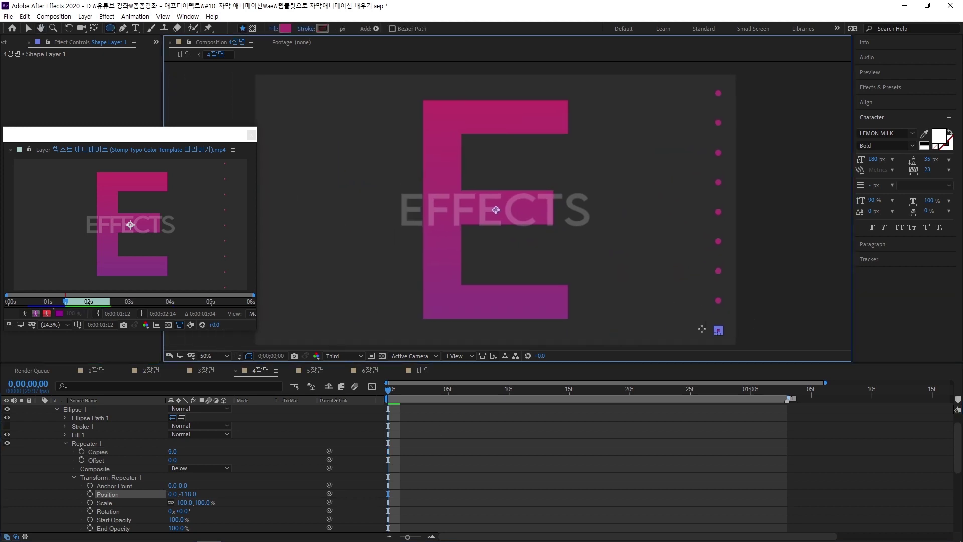
Add a second Repeater to the shape layer's contents, outside the Ellipse 1 group
scroll(258, 489, "up", 2)
left_click(241, 432)
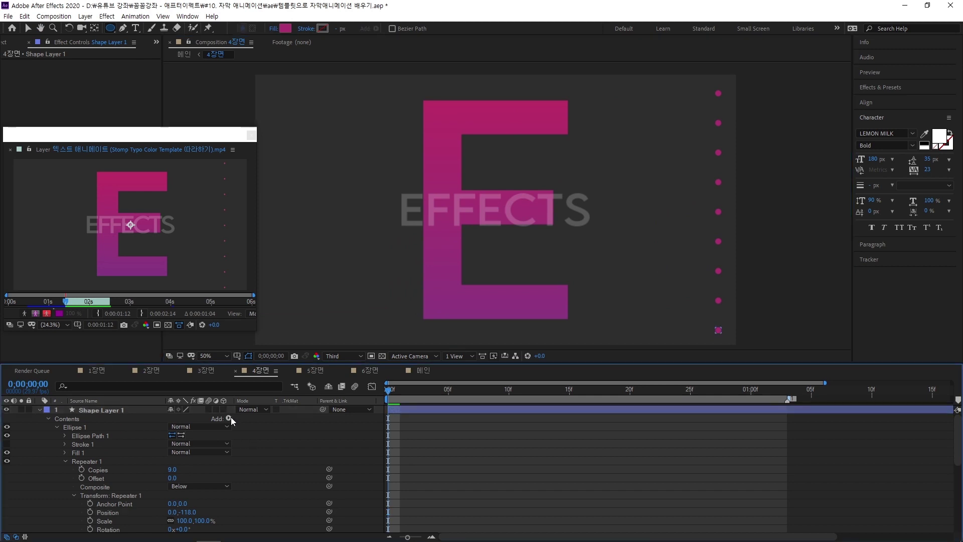
left_click(230, 419)
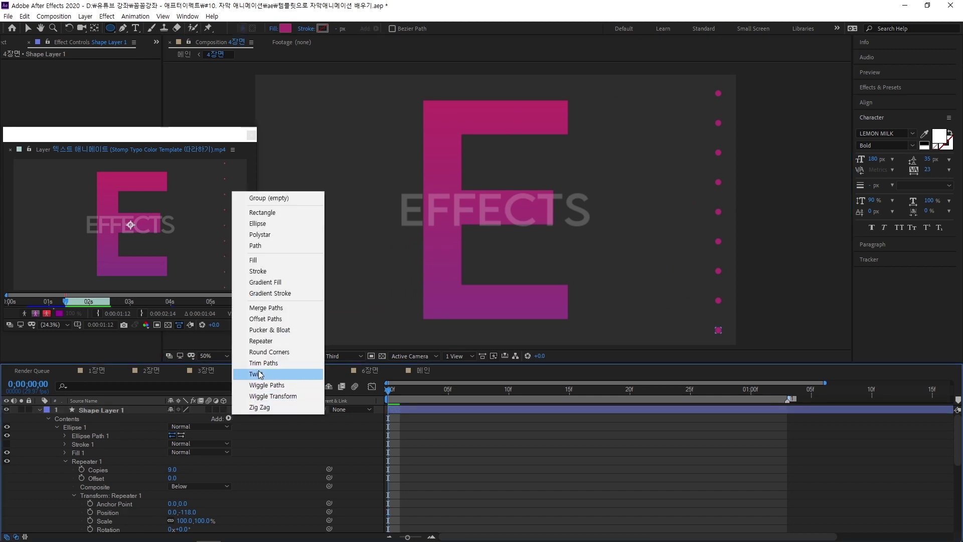
left_click(265, 343)
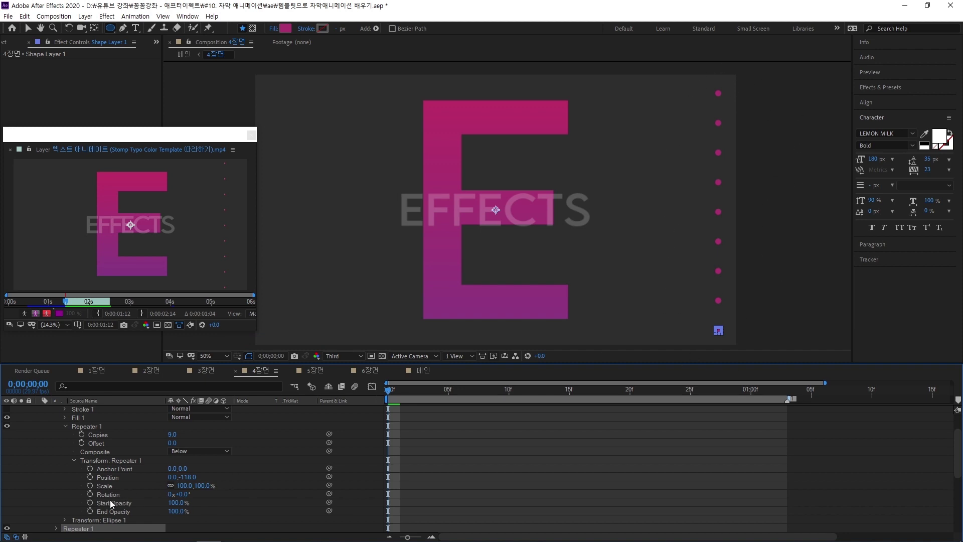
Set the second repeater's transform Position to -132, 0 so the dot columns repeat horizontally
scroll(106, 501, "down", 3)
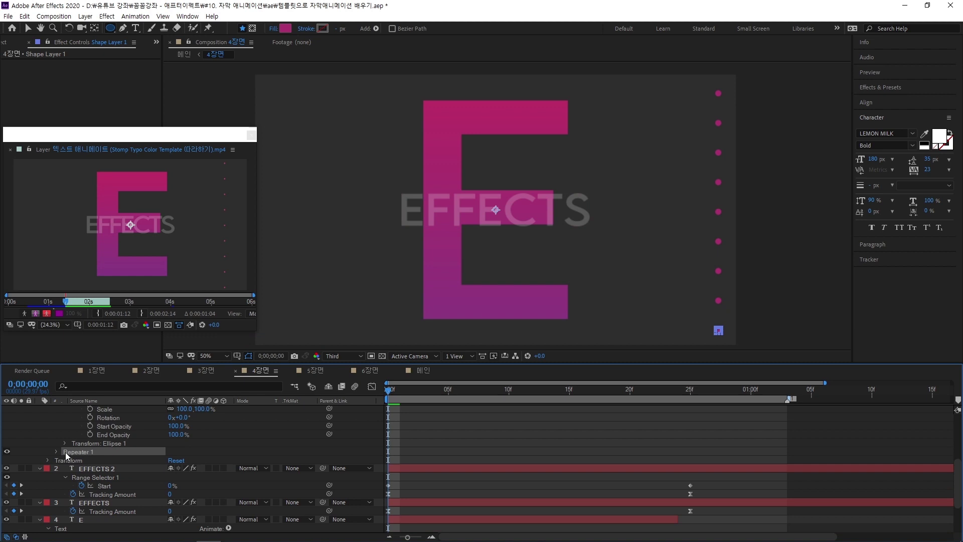
left_click(55, 452)
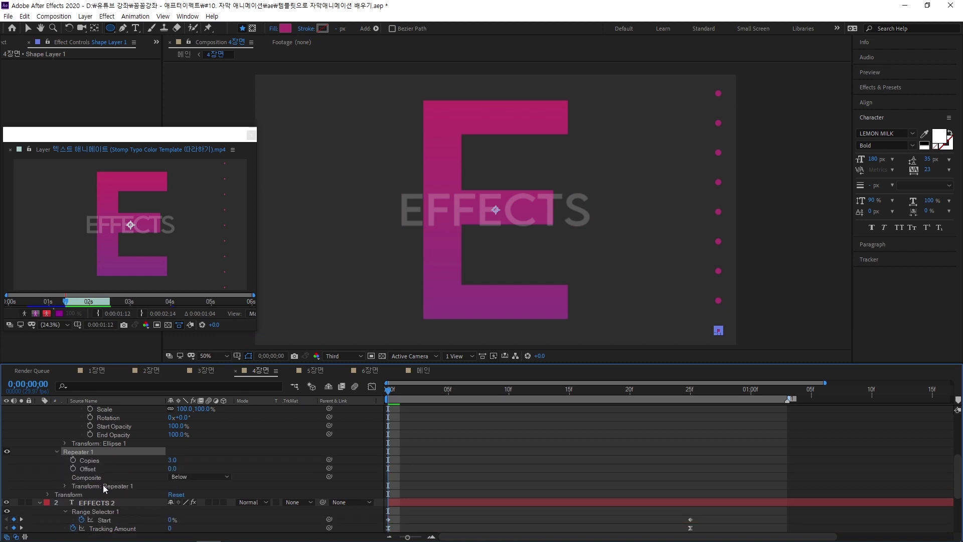
left_click(63, 486)
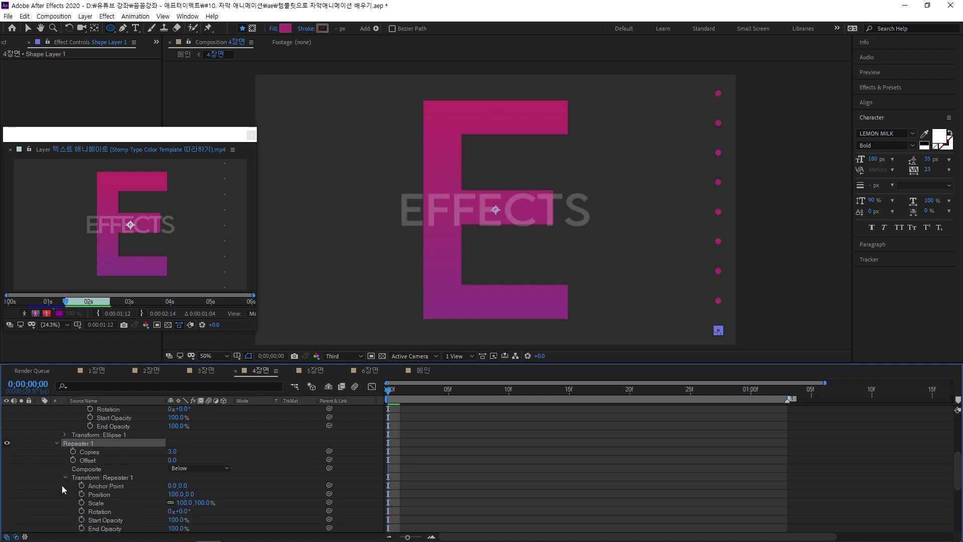
left_click_drag(178, 498, 142, 494)
left_click(181, 494)
key("Return")
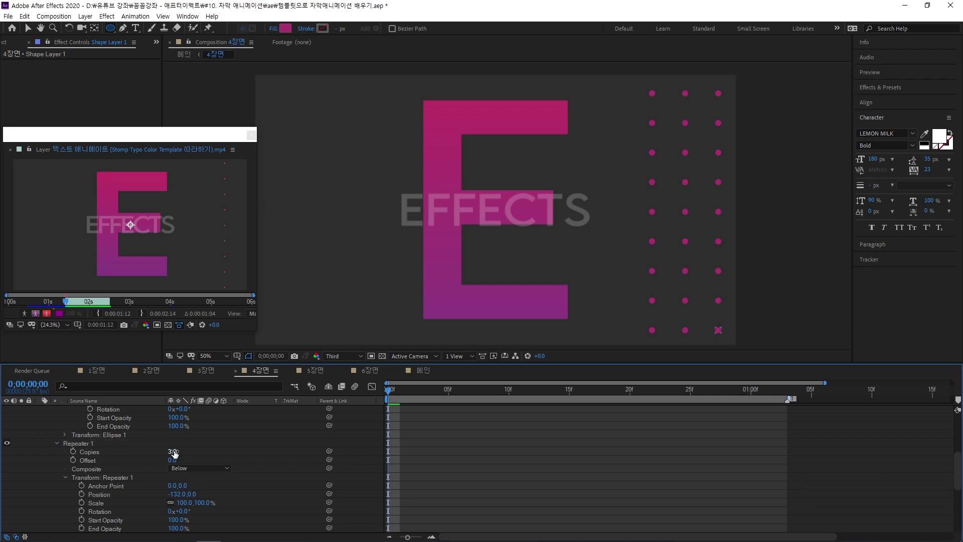
Keyframe the second repeater's Copies at 1 on frame 0 and 5 on frame 10
left_click(172, 451)
type("1")
key("Return")
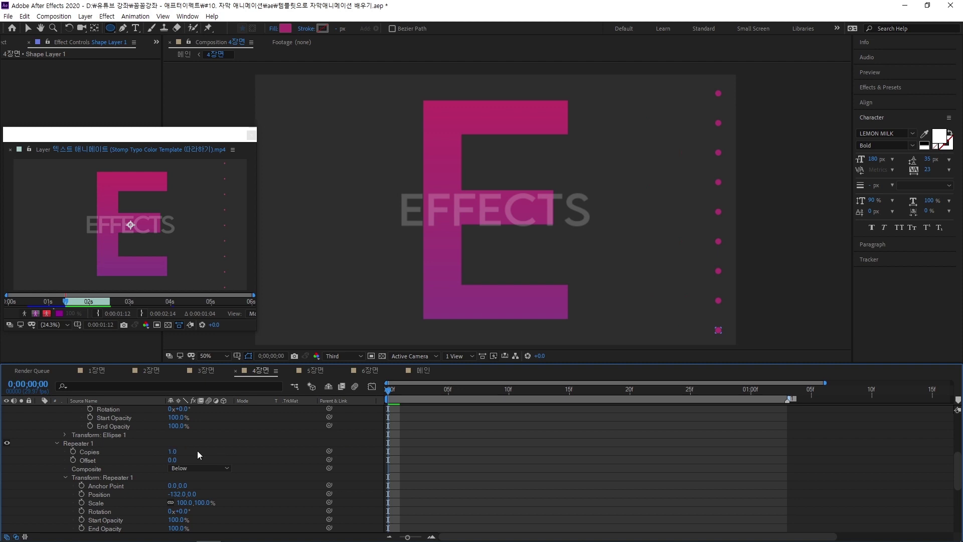
left_click(73, 451)
left_click_drag(395, 388, 514, 393)
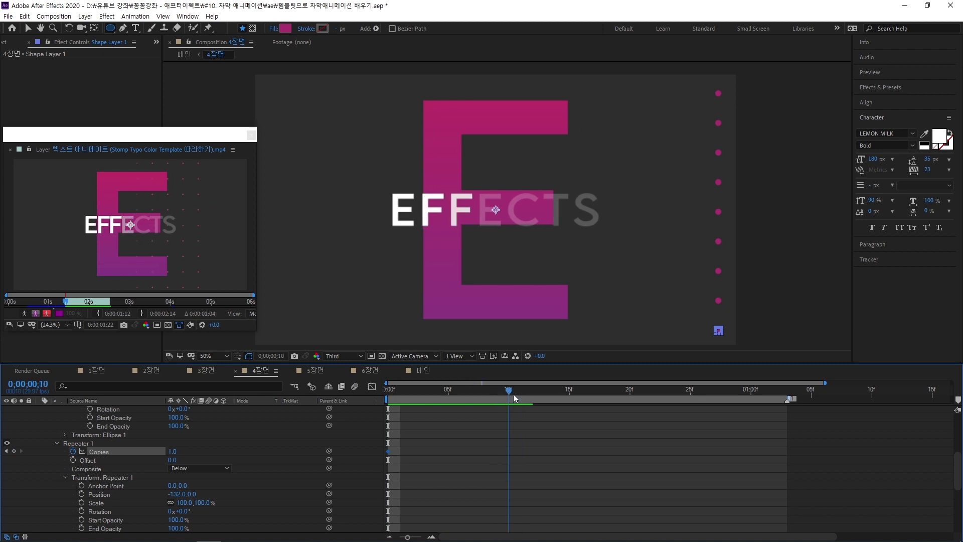
left_click(173, 451)
type("5")
key("Return")
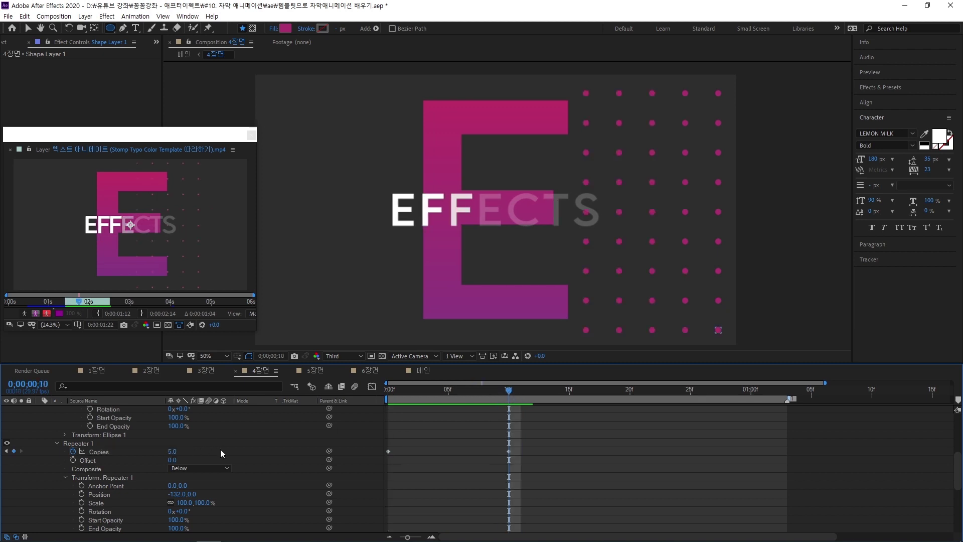
Keyframe the second repeater's Copies back to 1 on frame 23
left_click_drag(513, 394, 666, 393)
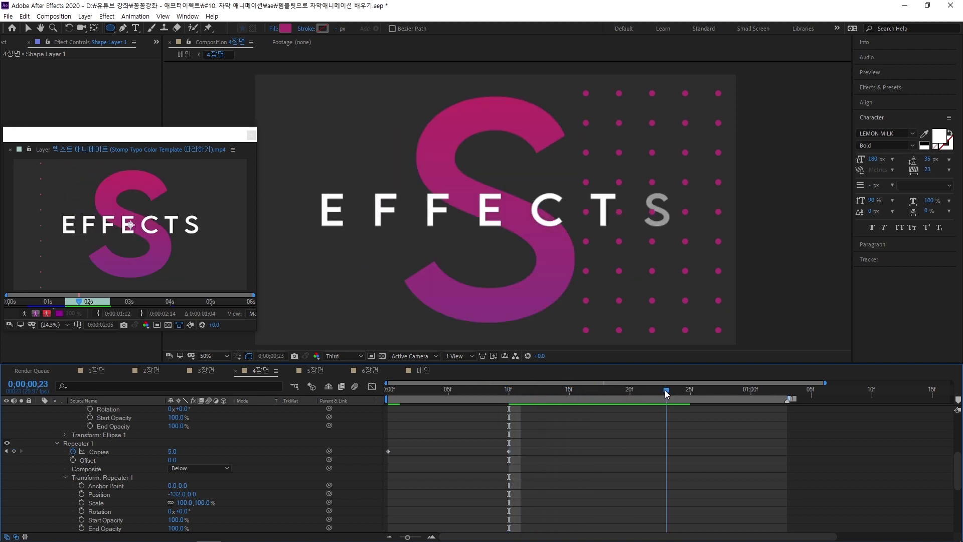
left_click(172, 451)
type("1")
key("Return")
Save the project, switch to the Selection tool, and scrub back to the Copies keyframe at frame 10
left_click_drag(645, 389, 593, 414)
key("ctrl+s")
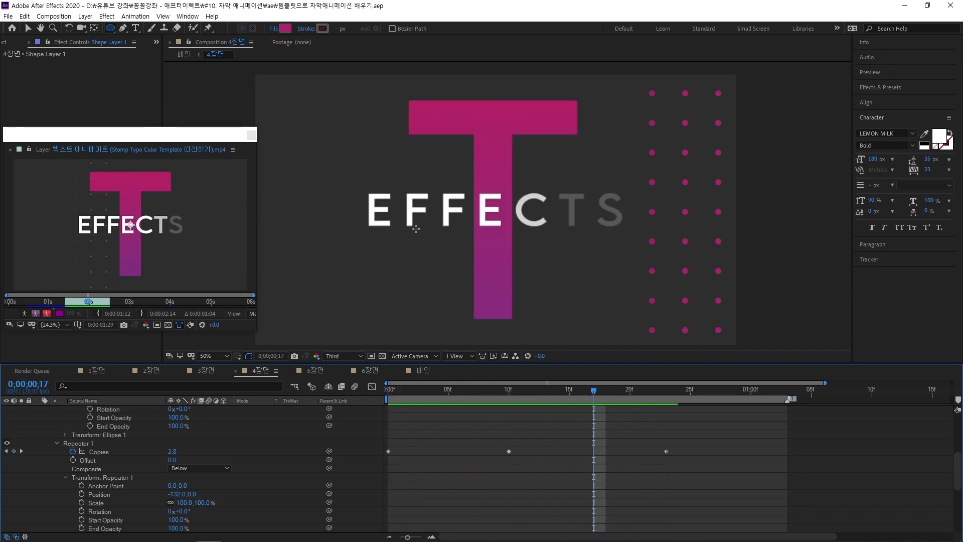
left_click(29, 29)
left_click_drag(588, 397, 508, 427)
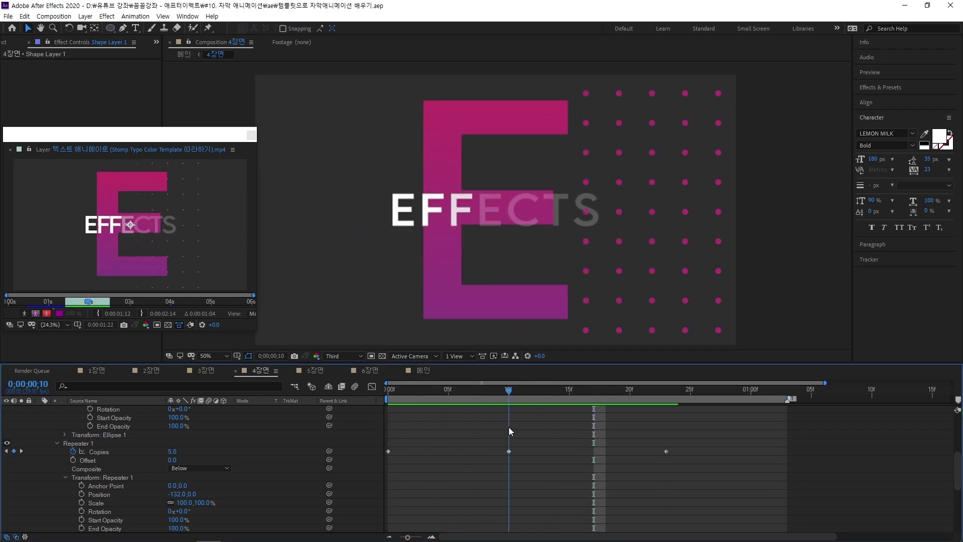
Try an Offset of -4 on the second repeater to shift the dot columns
left_click(93, 446)
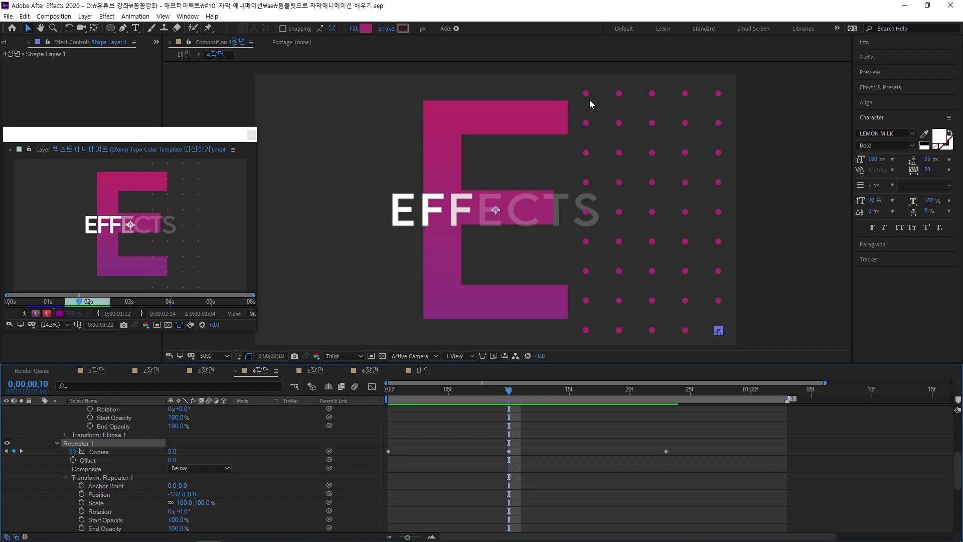
left_click(133, 462)
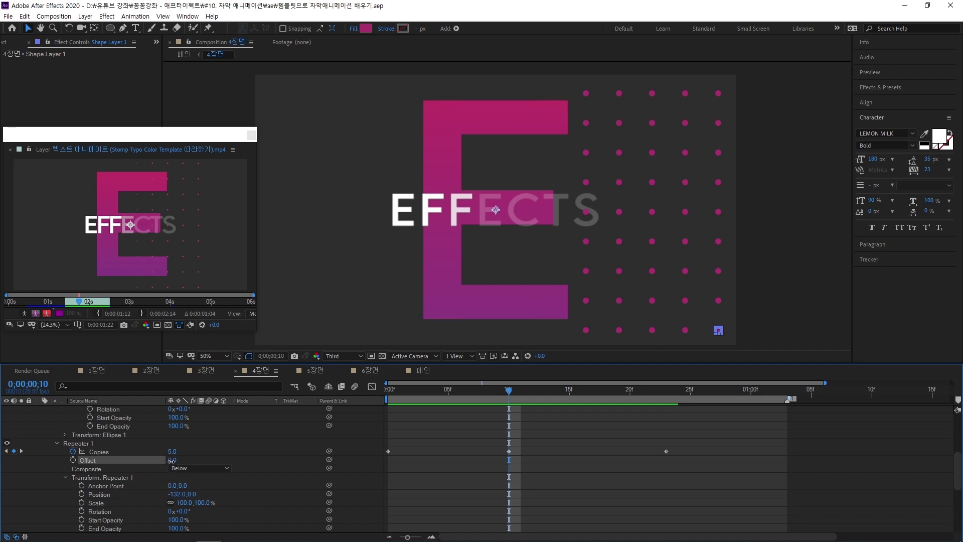
left_click_drag(171, 460, 169, 460)
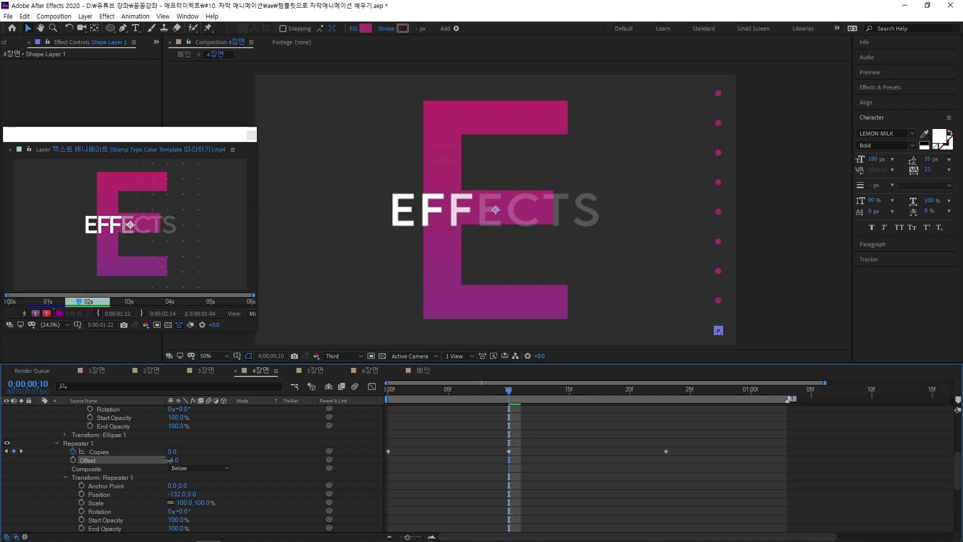
key("Home")
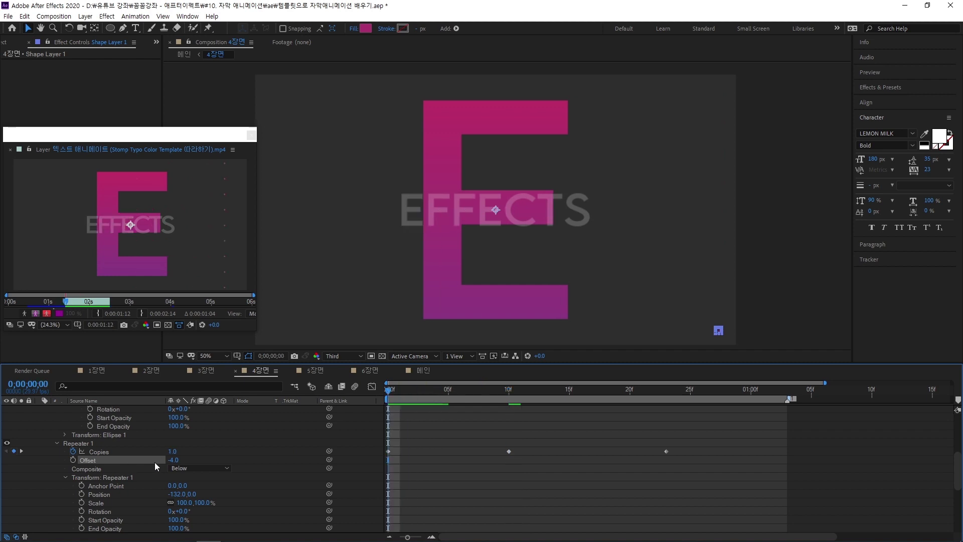
Set the second repeater's Offset to 0 on frame 0 and keyframe it there
left_click(173, 459)
type("0")
key("Return")
left_click(73, 459)
Keyframe the second repeater's Offset at 13 on frame 23 and preview the dot columns sweeping across the scene
left_click_drag(398, 392, 508, 411)
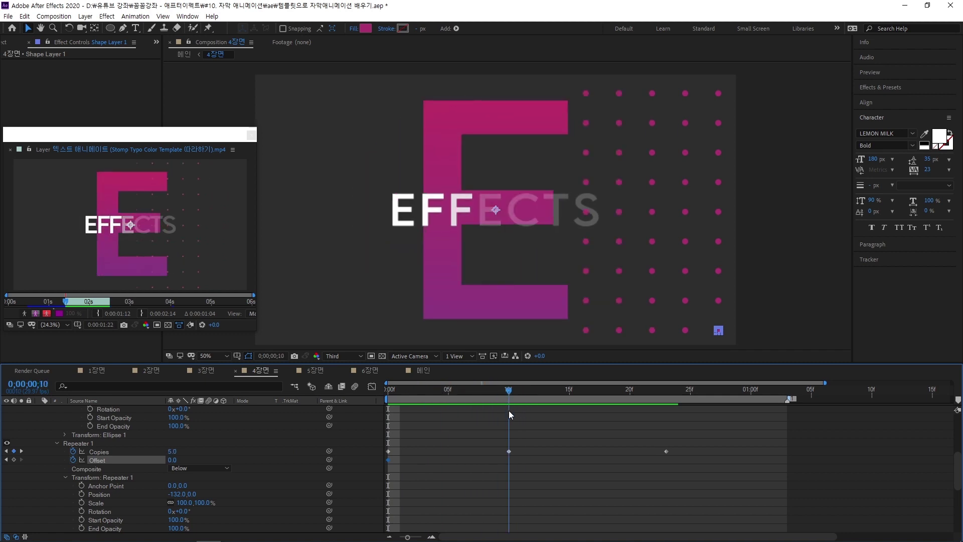
left_click_drag(171, 460, 178, 461)
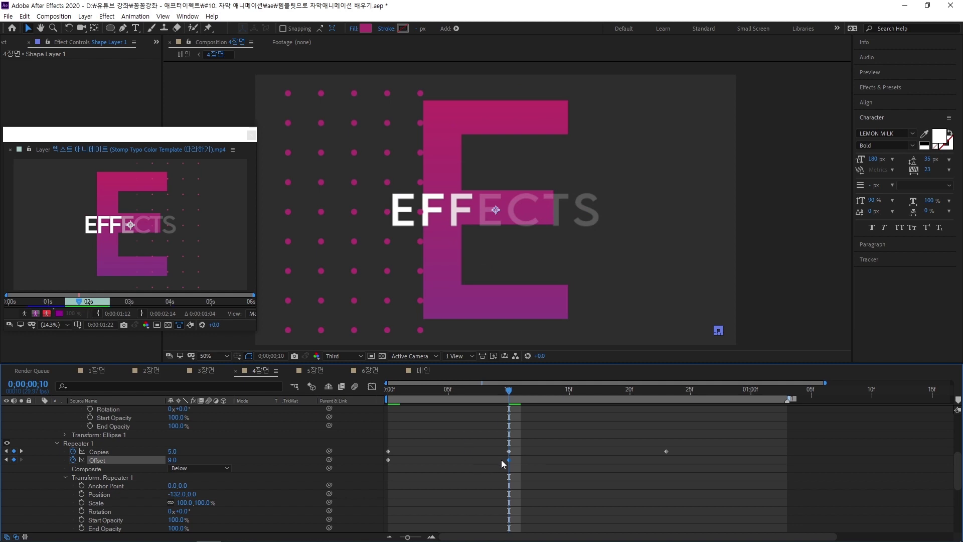
left_click_drag(508, 460, 665, 459)
key("space")
key("space")
left_click_drag(514, 409, 672, 410)
left_click_drag(172, 459, 175, 459)
left_click(451, 505)
left_click_drag(405, 393, 318, 433)
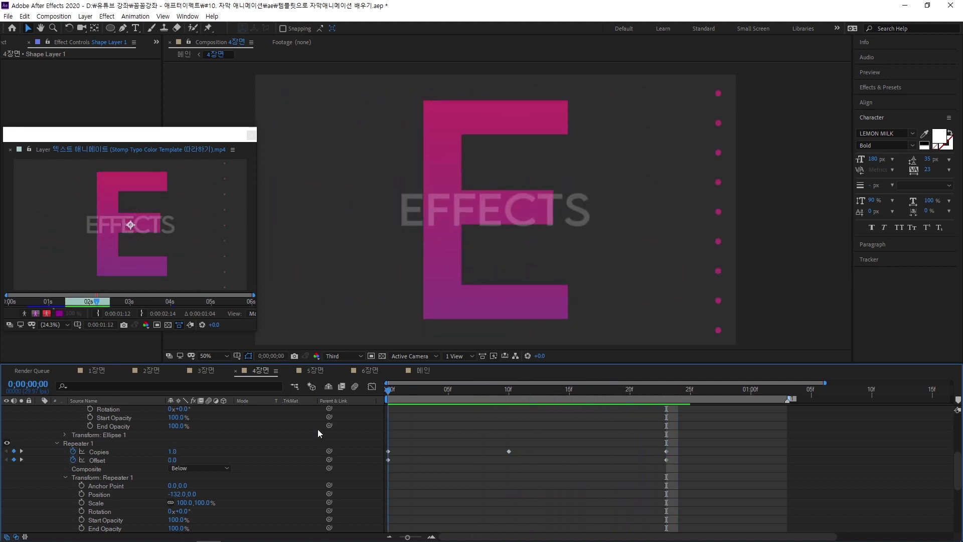
key("space")
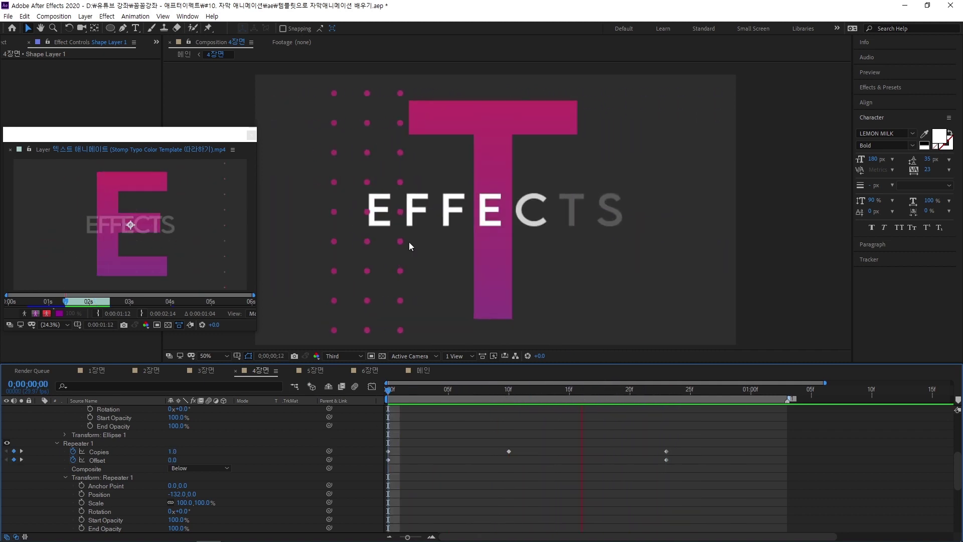
Trim Shape Layer 1 to end at frame 24, collapse the layers to their keyframed properties, and preview scene 4
left_click_drag(605, 397, 679, 407)
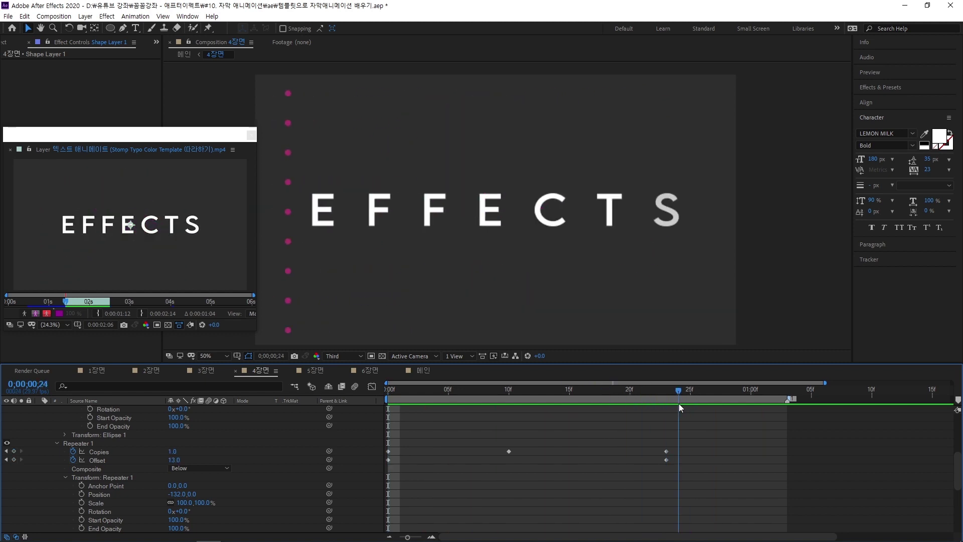
scroll(675, 432, "up", 5)
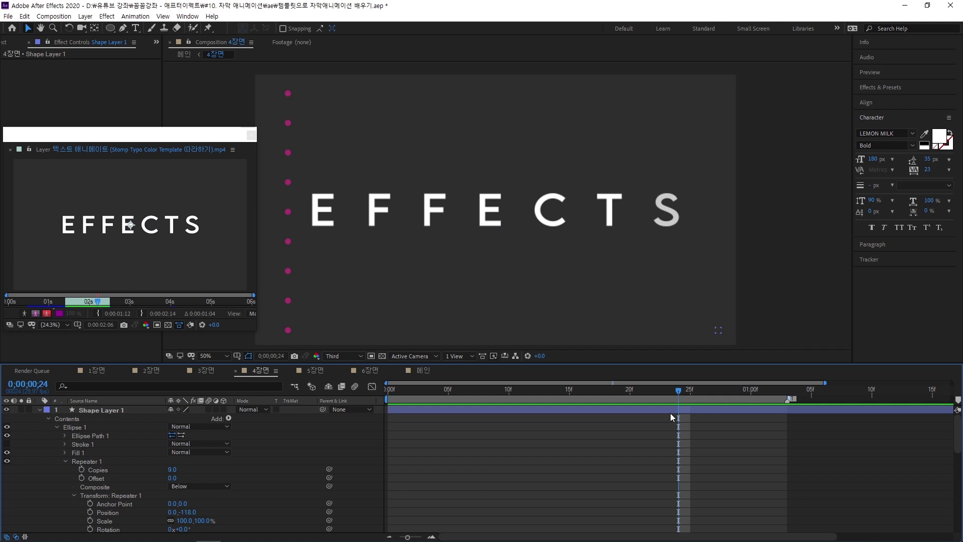
left_click(672, 419)
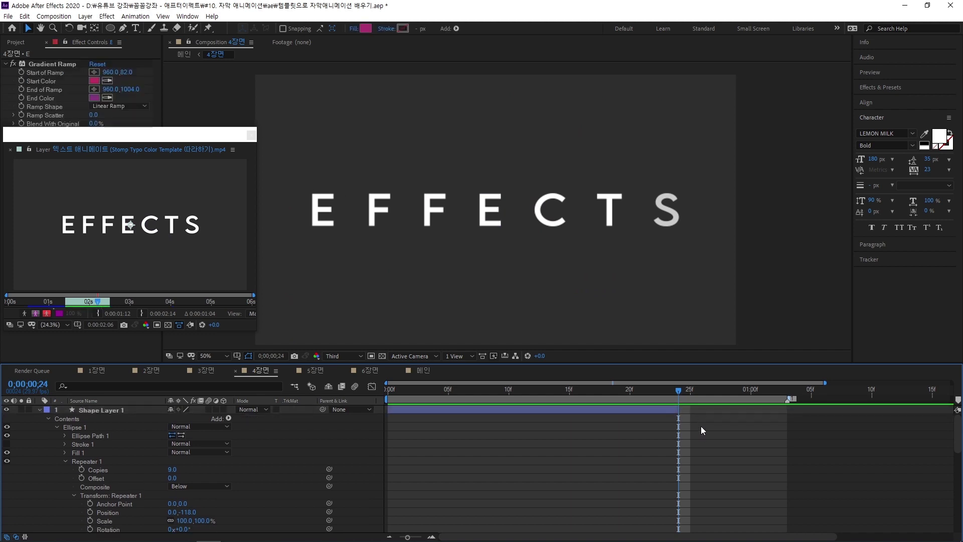
key("u")
left_click_drag(593, 394, 554, 394)
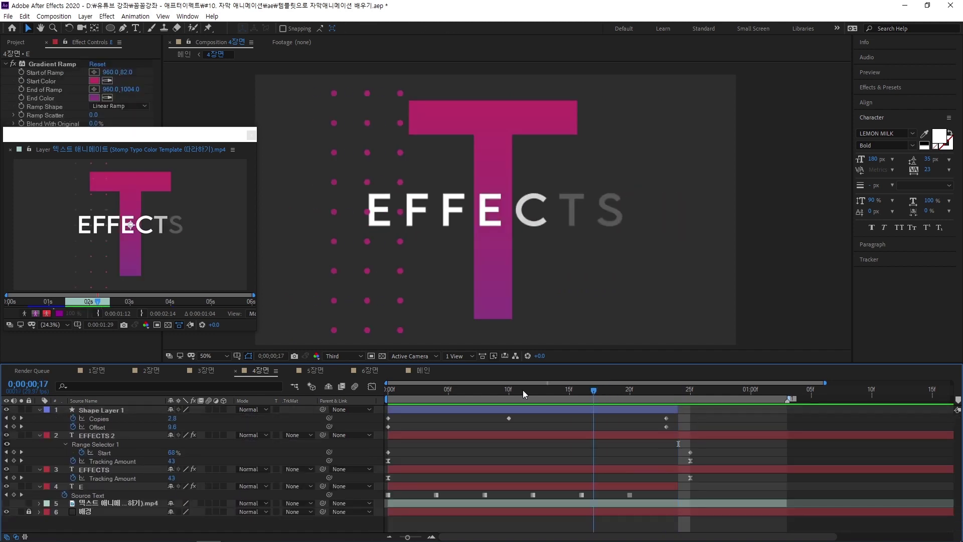
key("space")
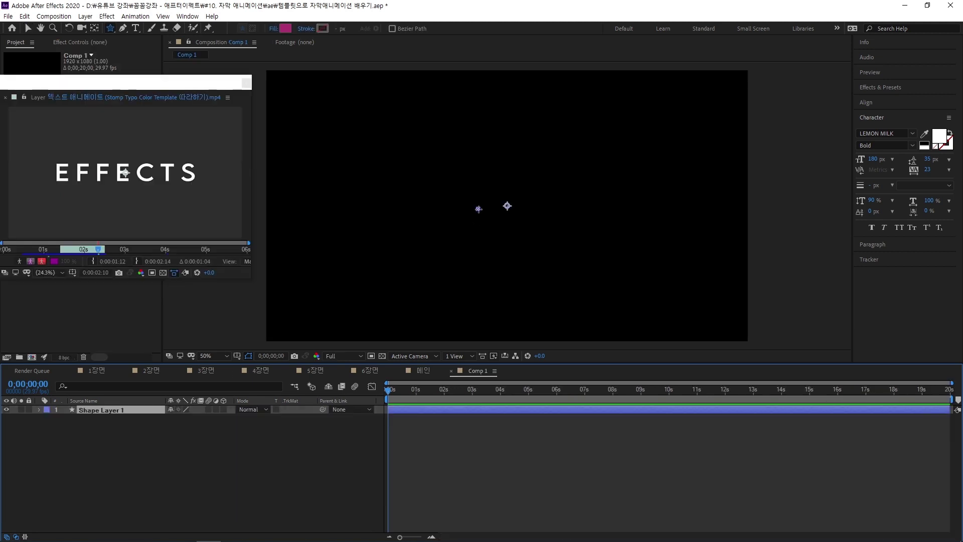
In Comp 1, draw a small filled star near the centre and add a Repeater to it
left_click_drag(477, 208, 478, 188)
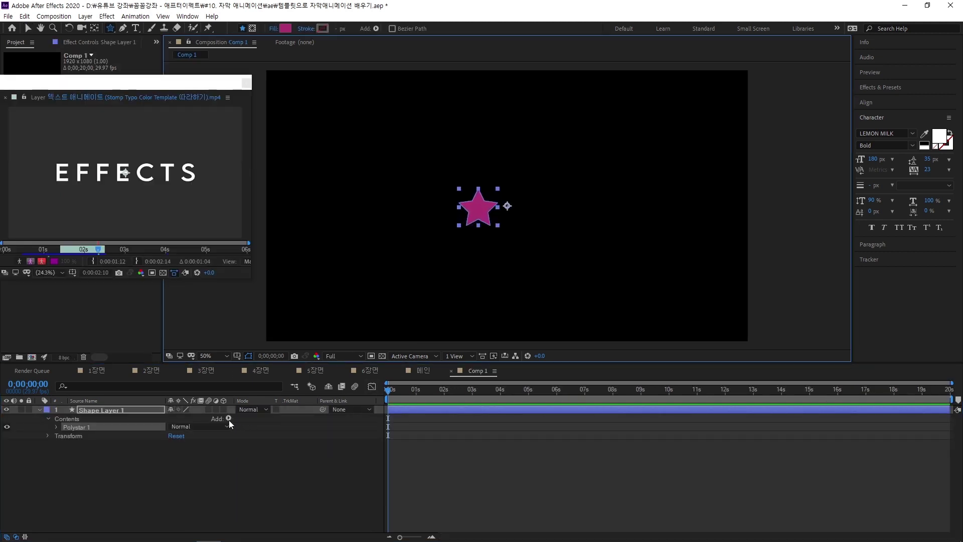
left_click(228, 419)
left_click(265, 342)
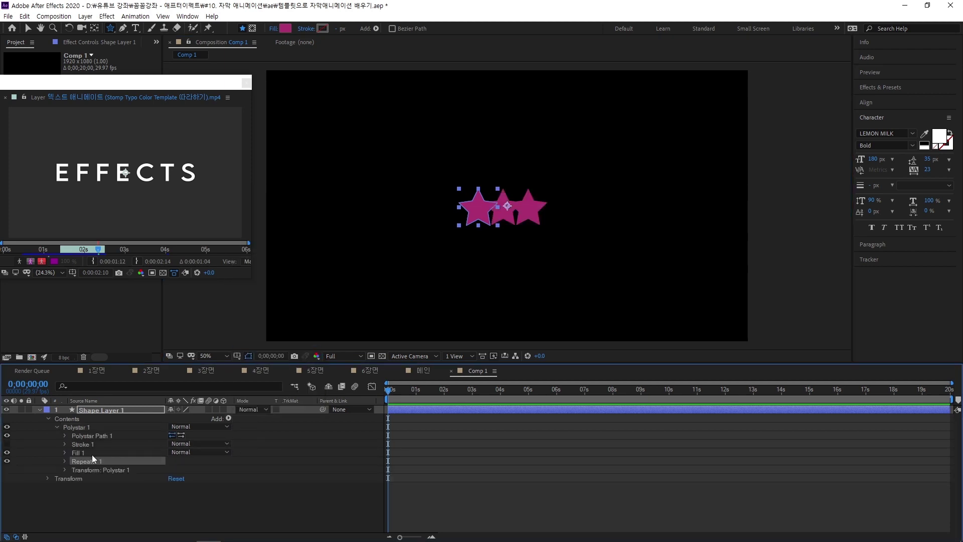
left_click(66, 460)
left_click(179, 468)
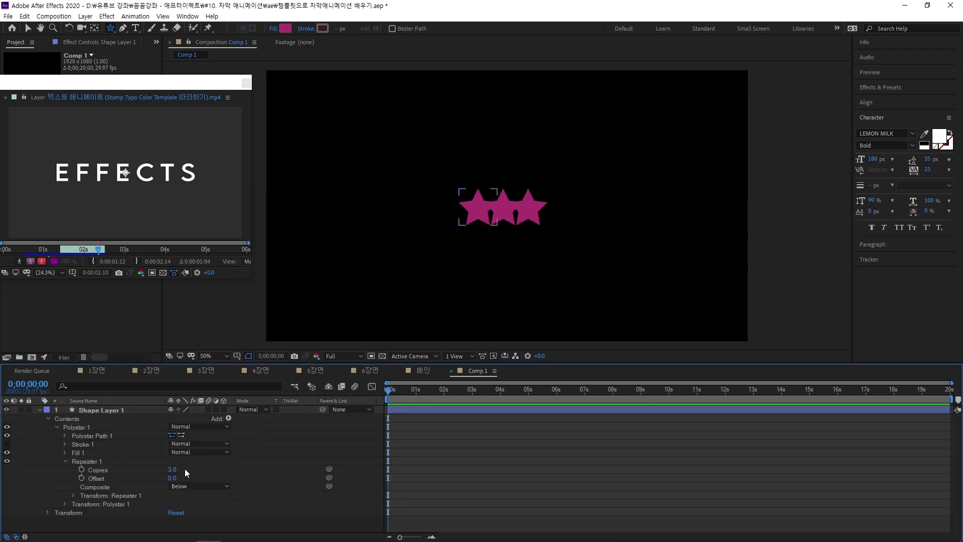
Set the star repeater to 10 copies with transform Position 132, 0, Scale 80% and Rotation 19°
left_click_drag(172, 468, 193, 487)
left_click(74, 495)
scroll(129, 501, "down", 1)
Test the star repeater's Offset at -1 and at -2 to shift where the row of copies begins
left_click(172, 443)
type("-1")
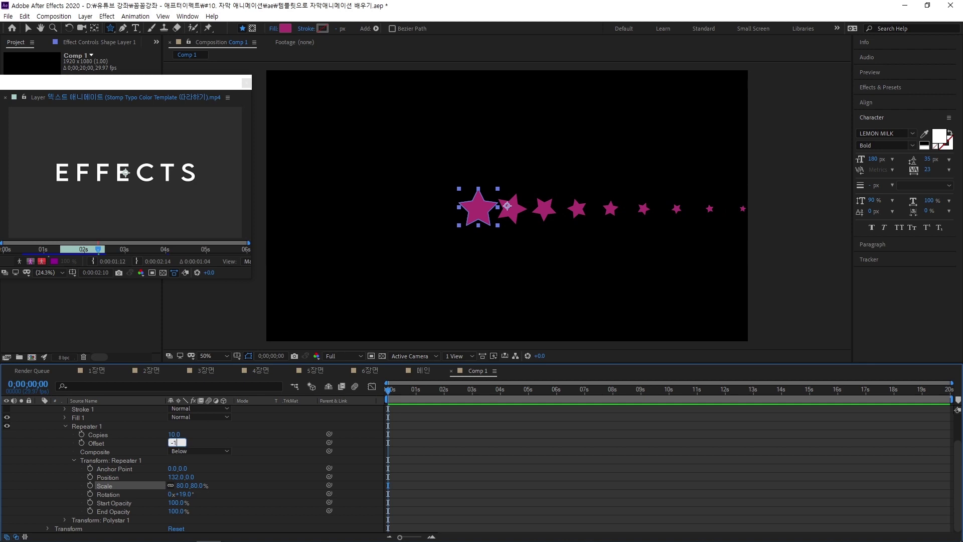
key("Return")
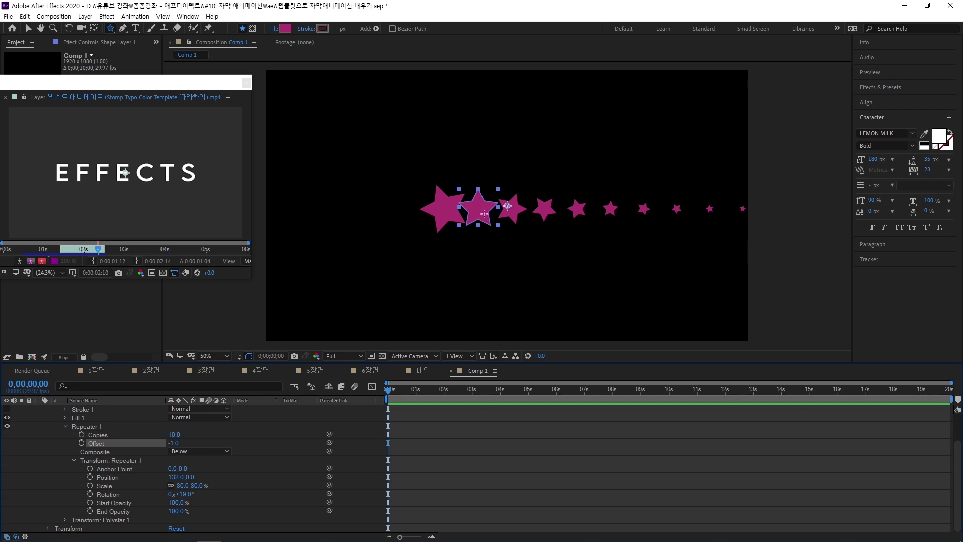
left_click(174, 443)
key("Return")
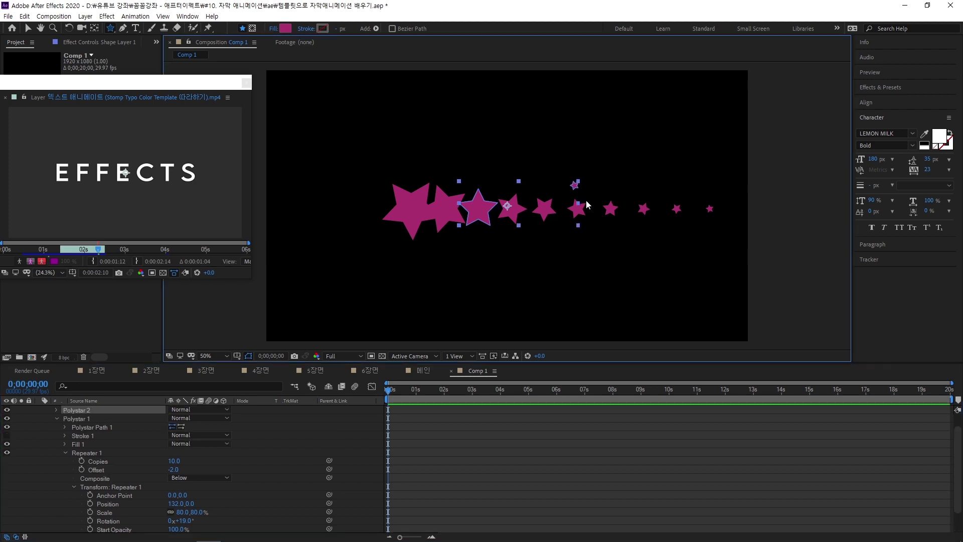
scroll(585, 199, "up", 1)
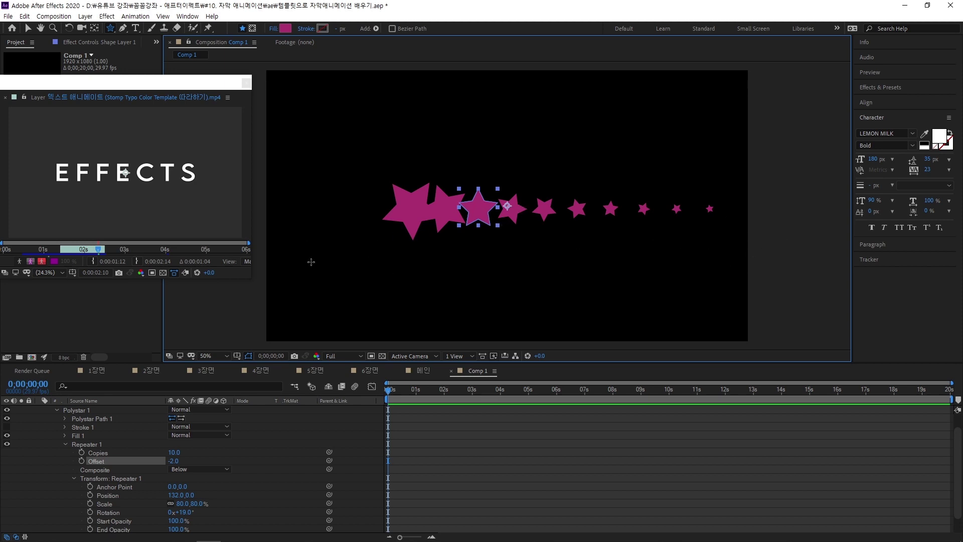
Return to the 4장면 composition and play its animation from frame 0
left_click(272, 371)
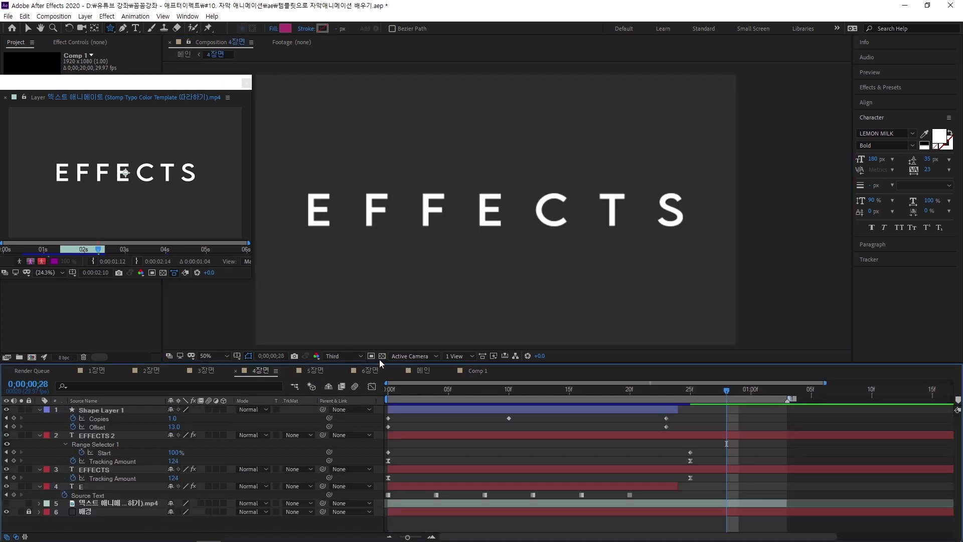
left_click_drag(425, 389, 398, 395)
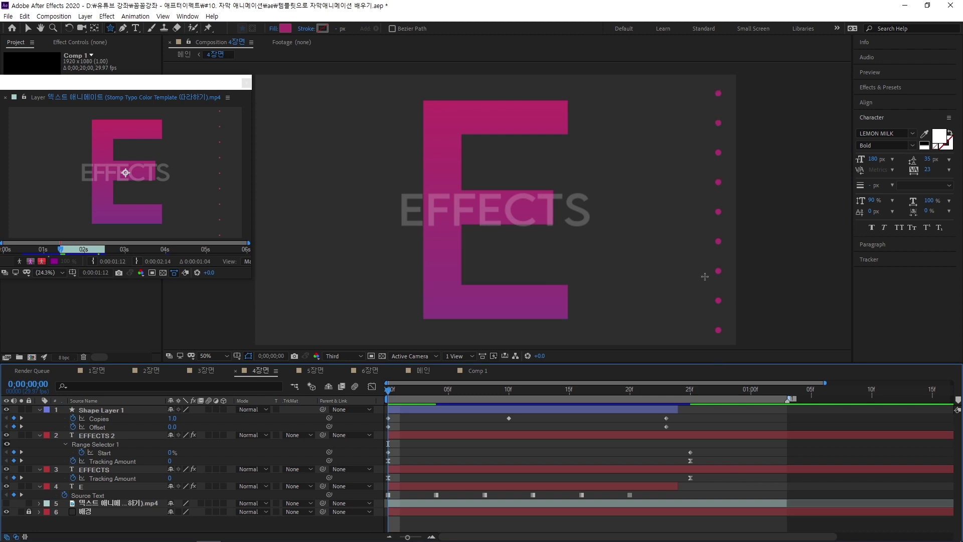
key("space")
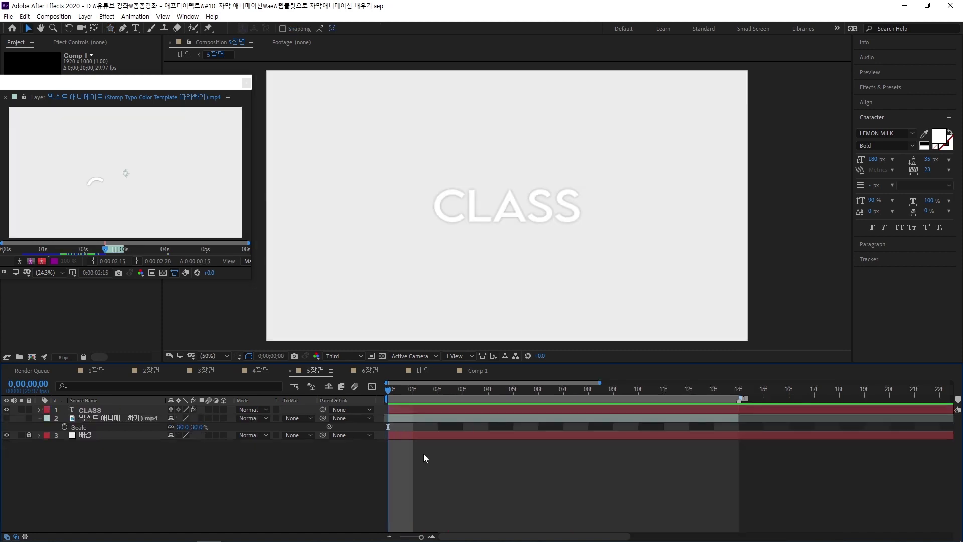
Check the reference through frame 10 in 5장면 and draw a rectangular mask closely around the CLASS text
left_click_drag(390, 393, 515, 407)
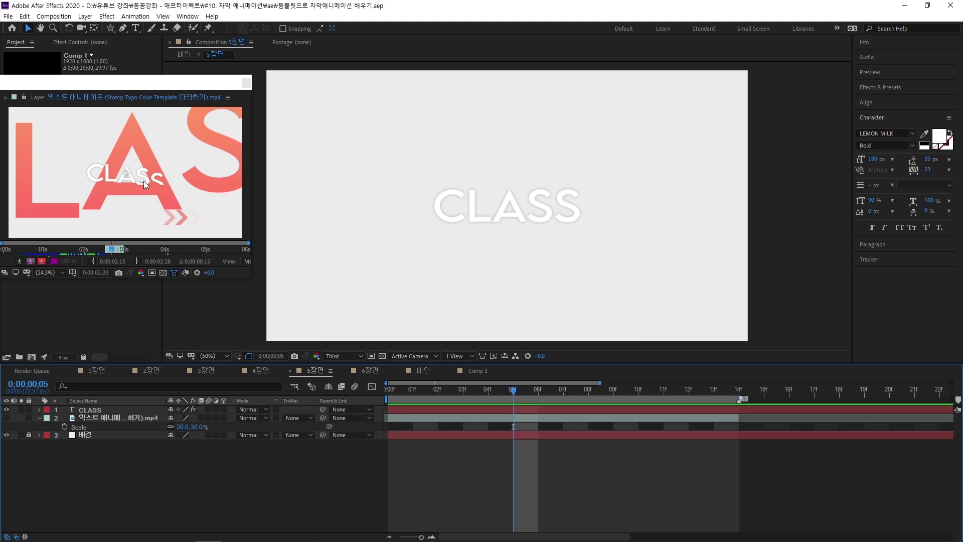
left_click_drag(504, 390, 638, 396)
left_click(118, 410)
left_click_drag(111, 28, 147, 36)
left_click_drag(425, 179, 591, 230)
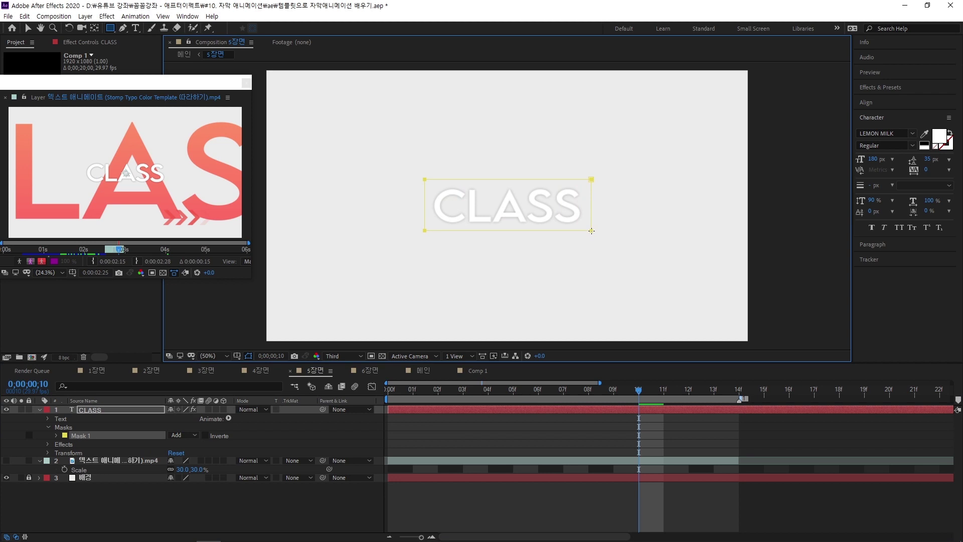
Try moving the CLASS layer together with its mask, and undo the move
key("v")
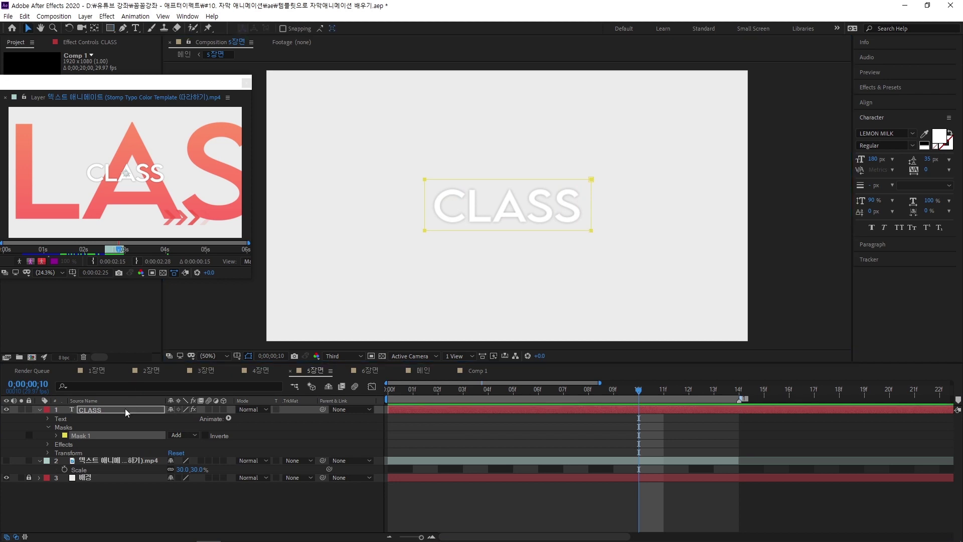
left_click(126, 412)
left_click_drag(507, 195, 516, 213)
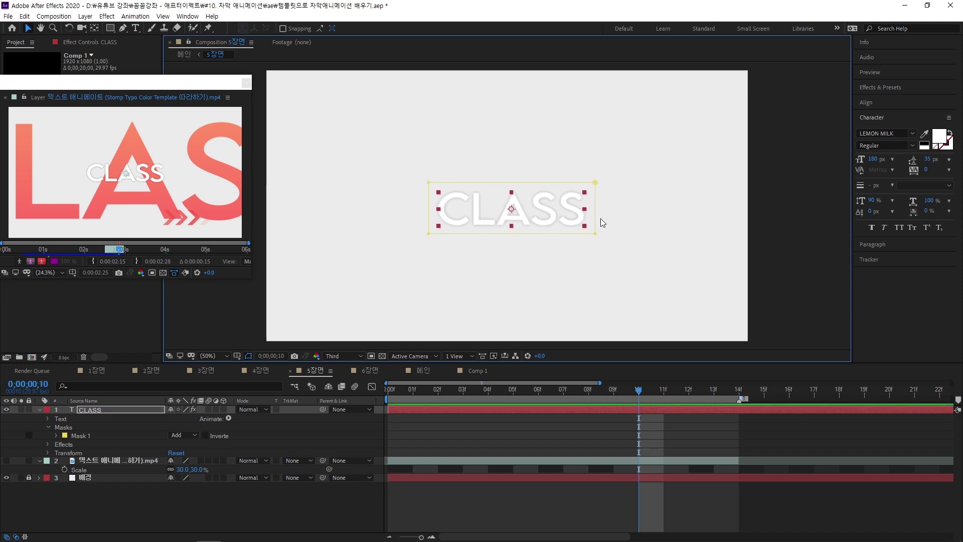
key("ctrl+Home")
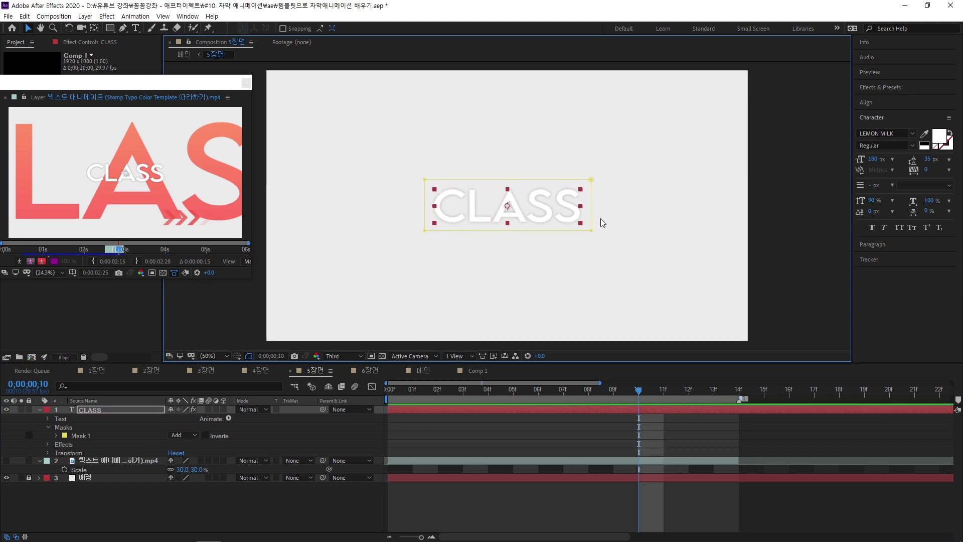
Add a Position animator to the CLASS text and set its Position to 0, 192
left_click(228, 418)
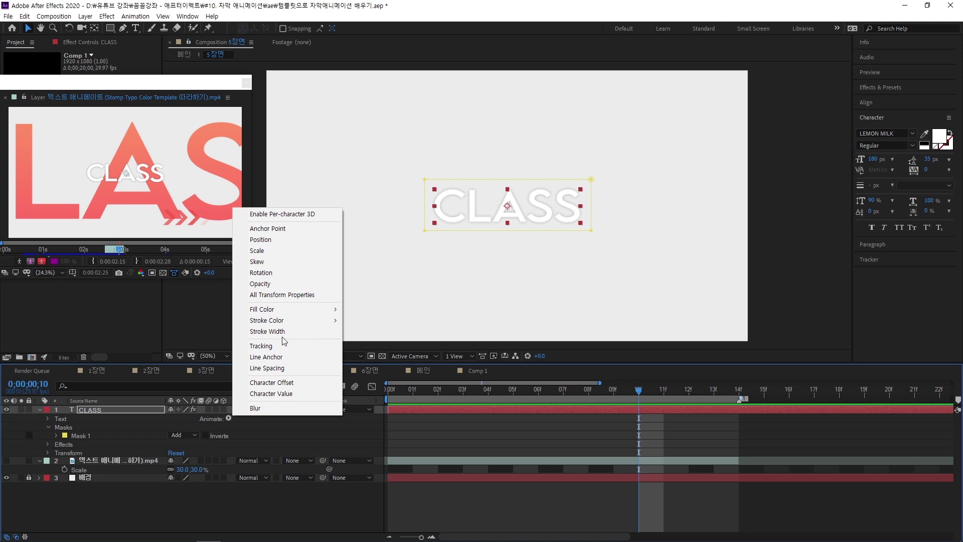
left_click(277, 241)
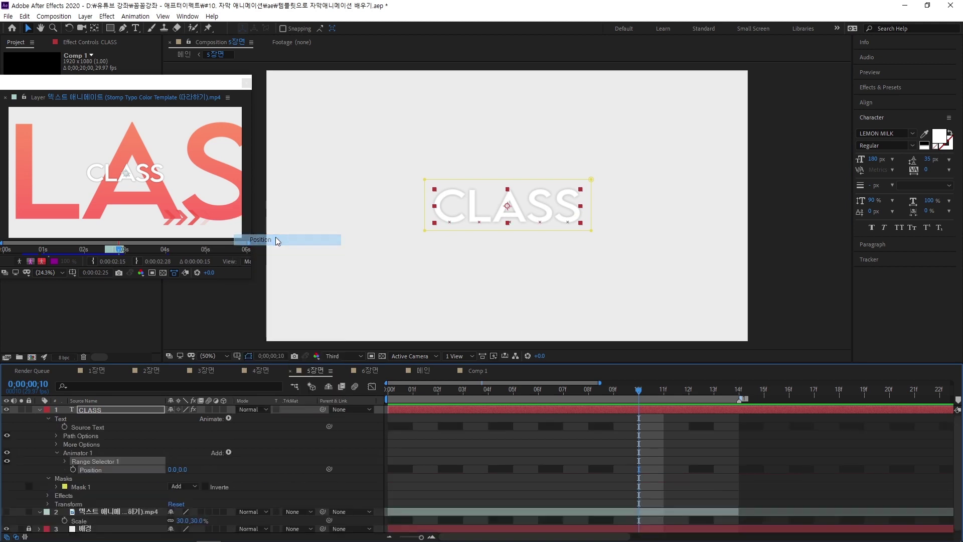
left_click_drag(182, 469, 295, 466)
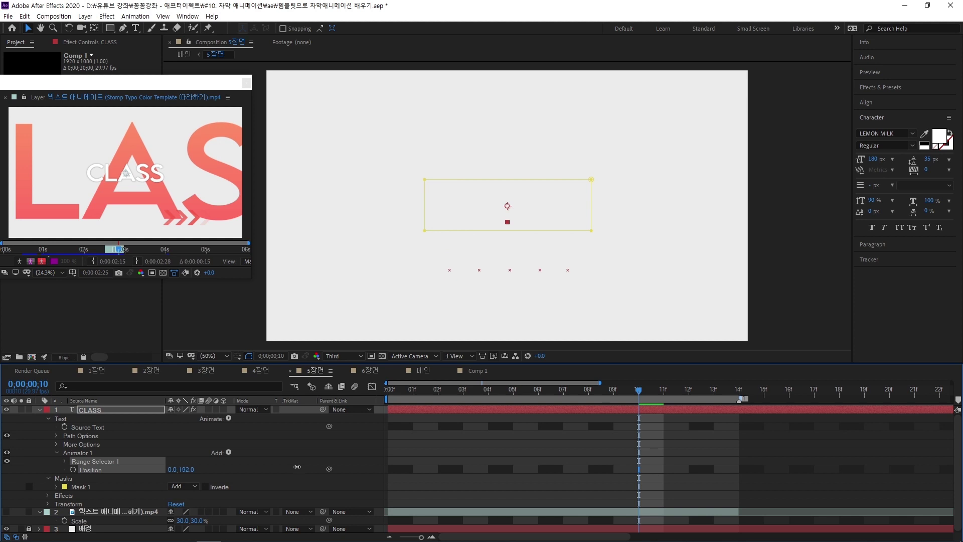
Keyframe the CLASS range selector's Start from 0% on frame 0 to 100% on frame 11 and scrub back to frame 0
left_click(65, 460)
key("Home")
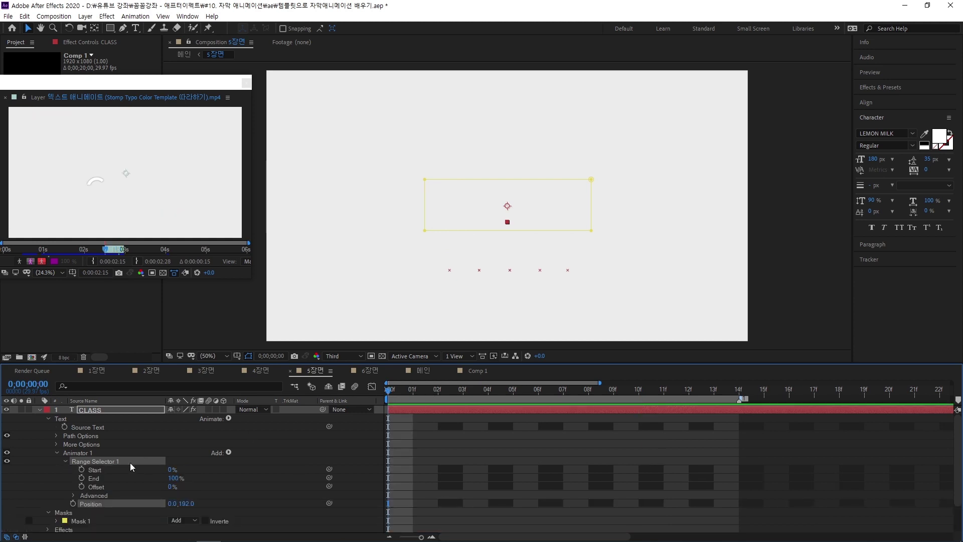
left_click(81, 469)
left_click_drag(422, 387, 651, 397)
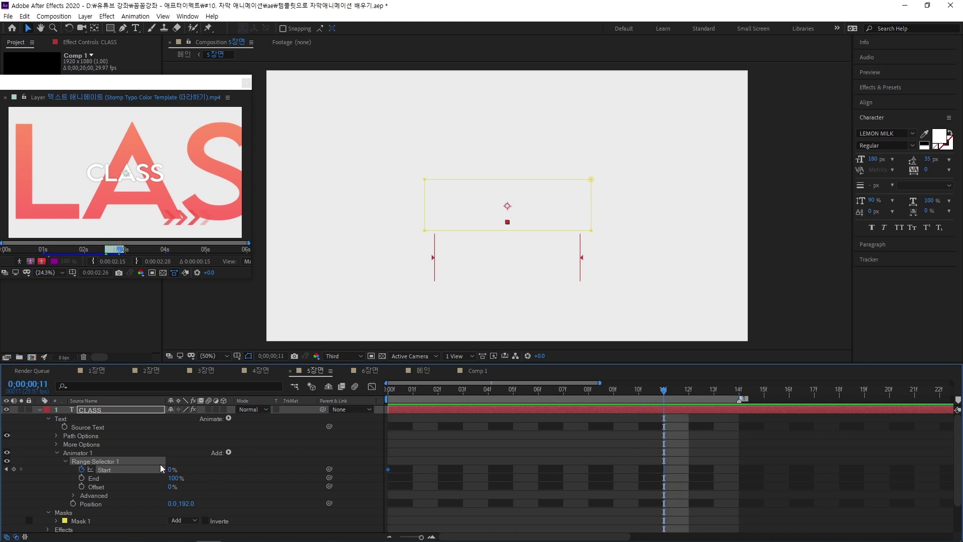
left_click_drag(172, 469, 262, 462)
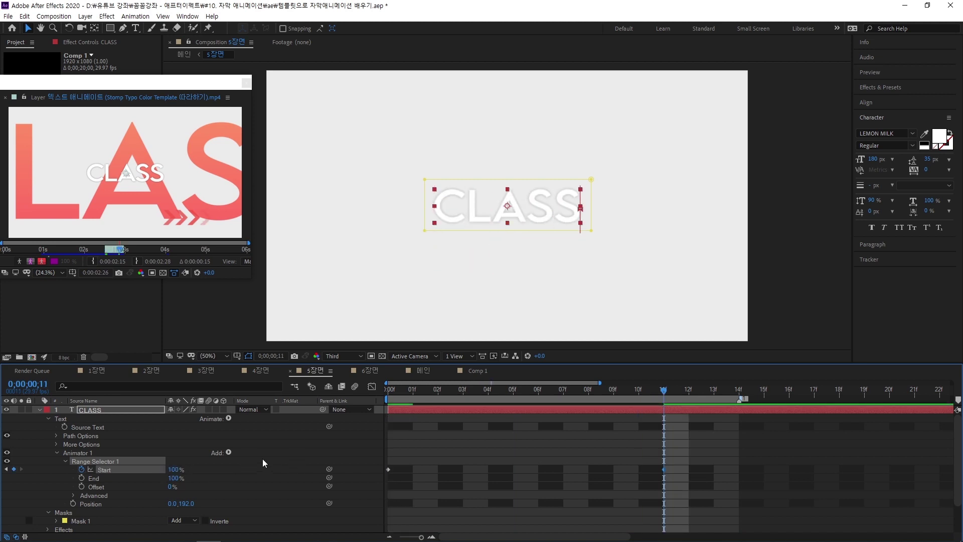
left_click_drag(649, 388, 461, 413)
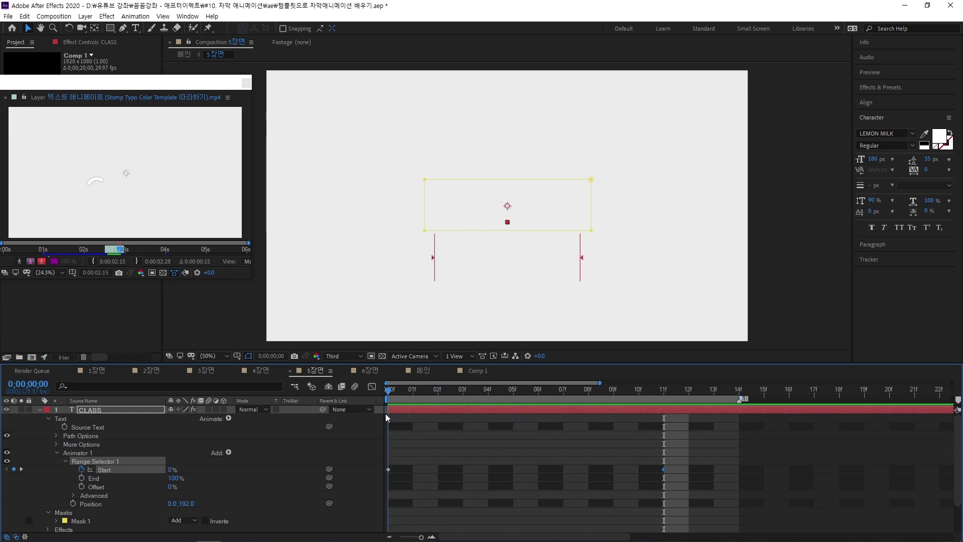
Remove the Start keyframes from the CLASS range selector and set its Shape to Ramp Up
mouse_move(451, 389)
left_mouse_down()
mouse_move(637, 405)
mouse_move(463, 403)
left_mouse_up()
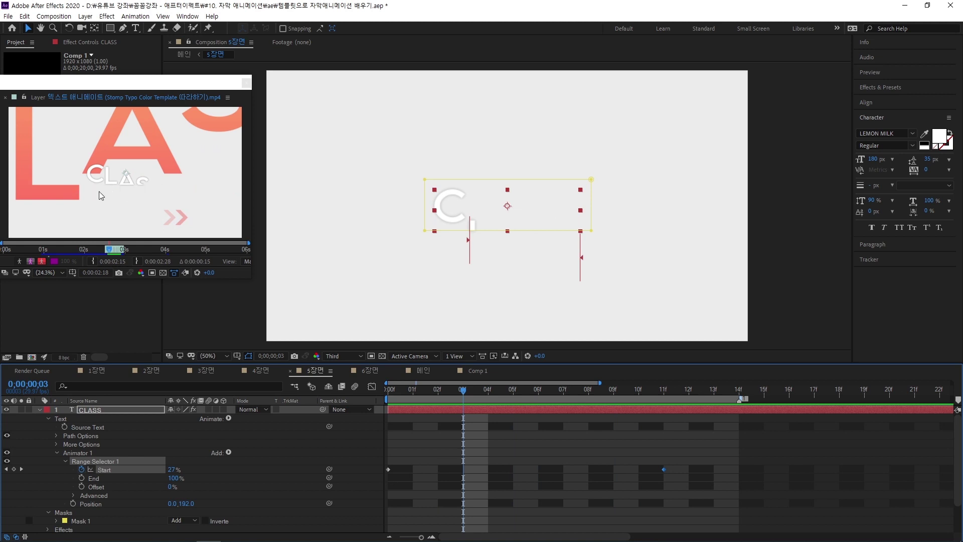
key("Home")
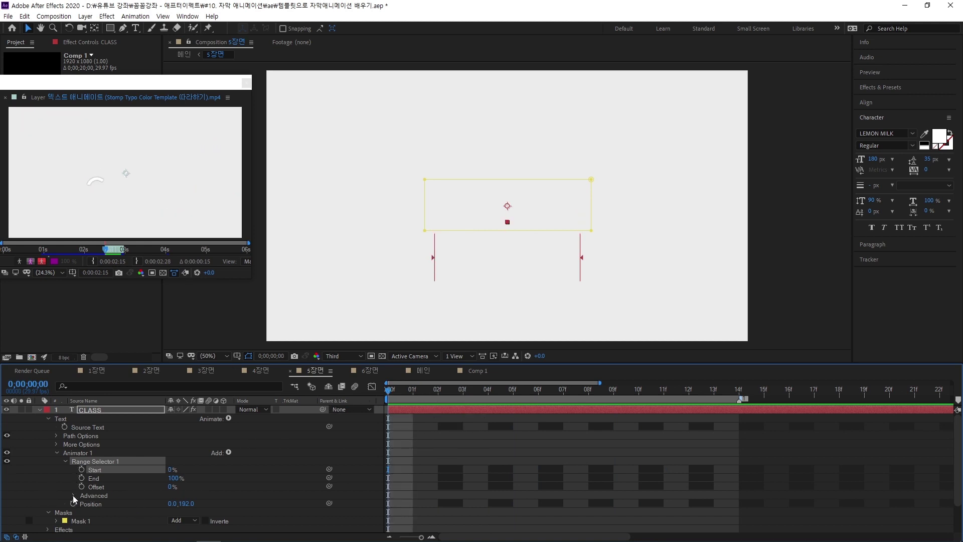
left_click(74, 495)
left_click(195, 495)
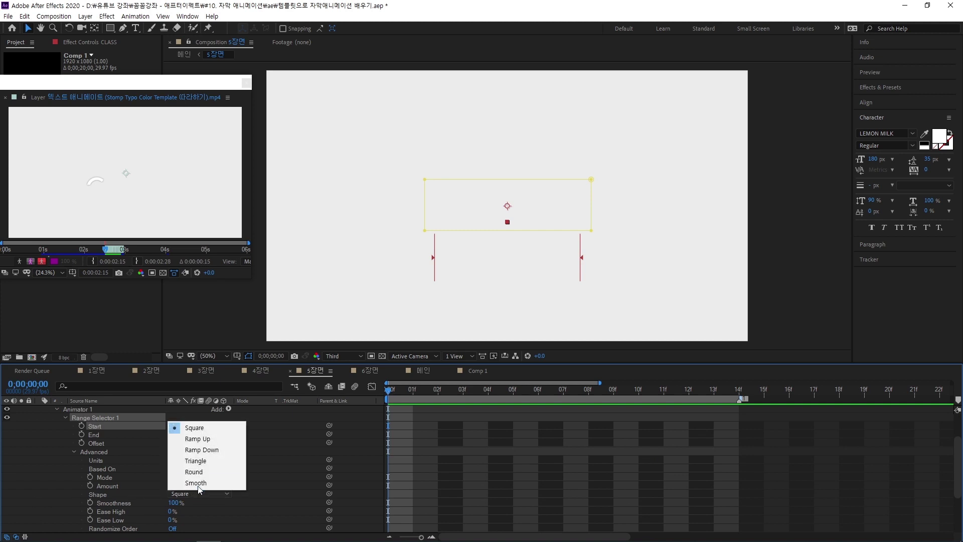
left_click(211, 439)
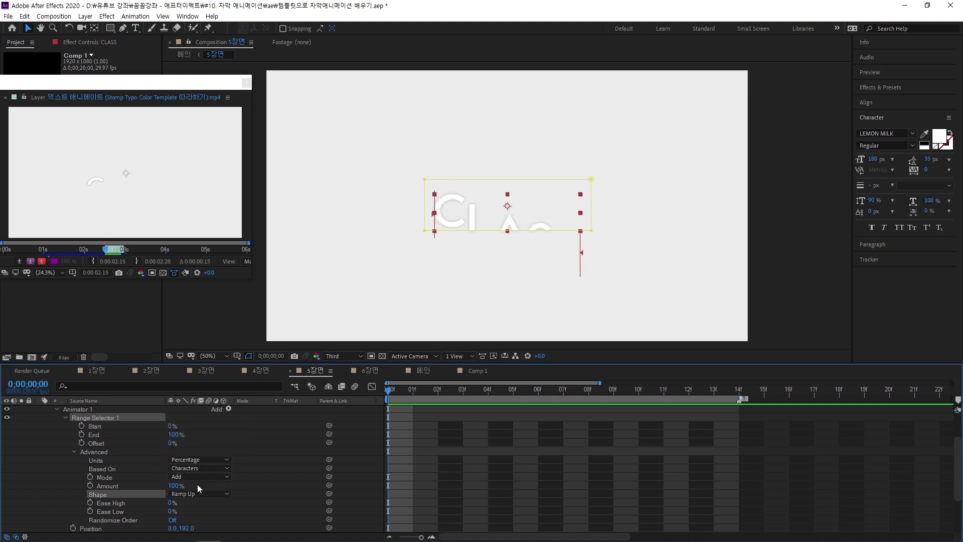
Keyframe the CLASS range selector's Offset from -100% on frame 0 to 100% on frame 13 and preview the letters rising
scroll(146, 480, "up", 1)
left_click_drag(170, 468, 120, 468)
left_click(81, 468)
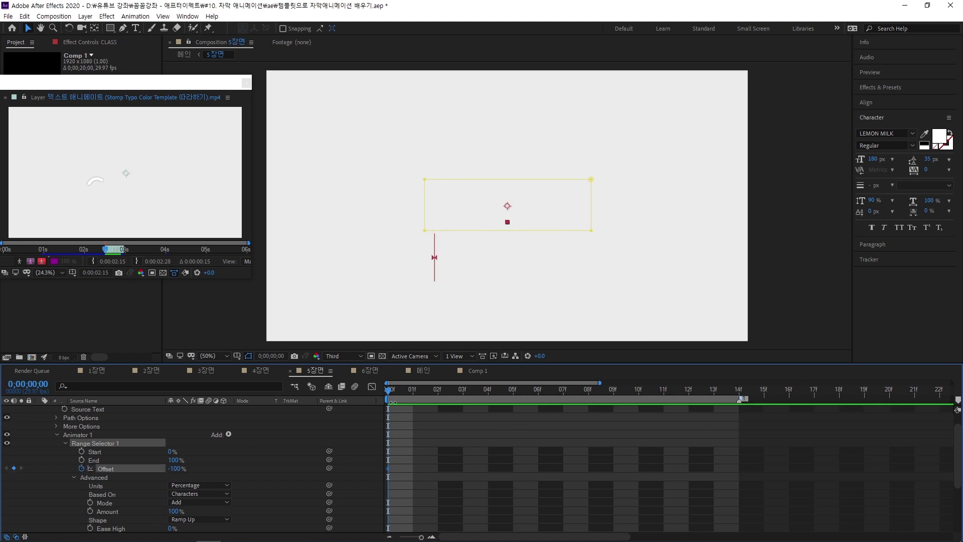
left_click_drag(401, 393, 703, 398)
left_click_drag(173, 468, 277, 469)
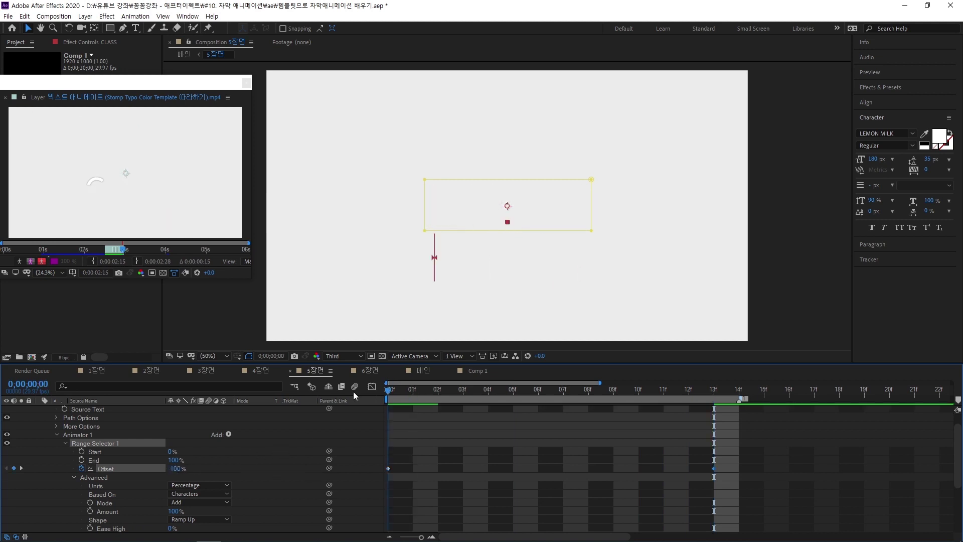
key("Home")
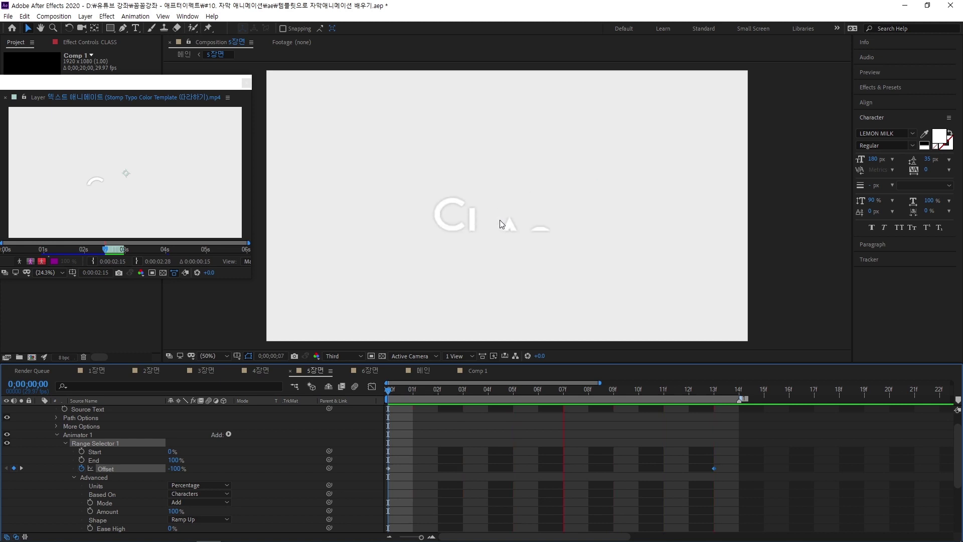
left_click(713, 394)
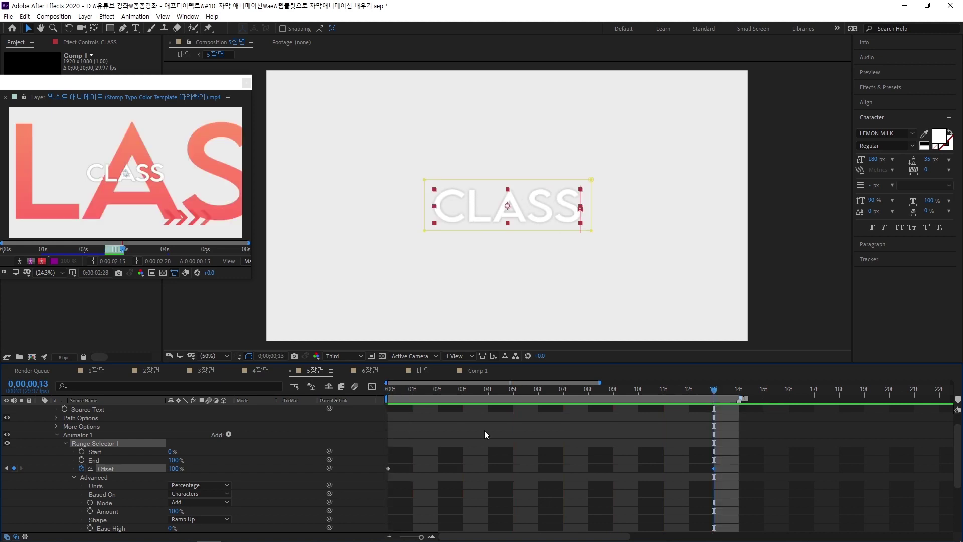
left_click(369, 438)
Duplicate the CLASS layer, place the copy directly beneath the original and scale the copy up to 571%
scroll(116, 411, "up", 1)
left_click(114, 408)
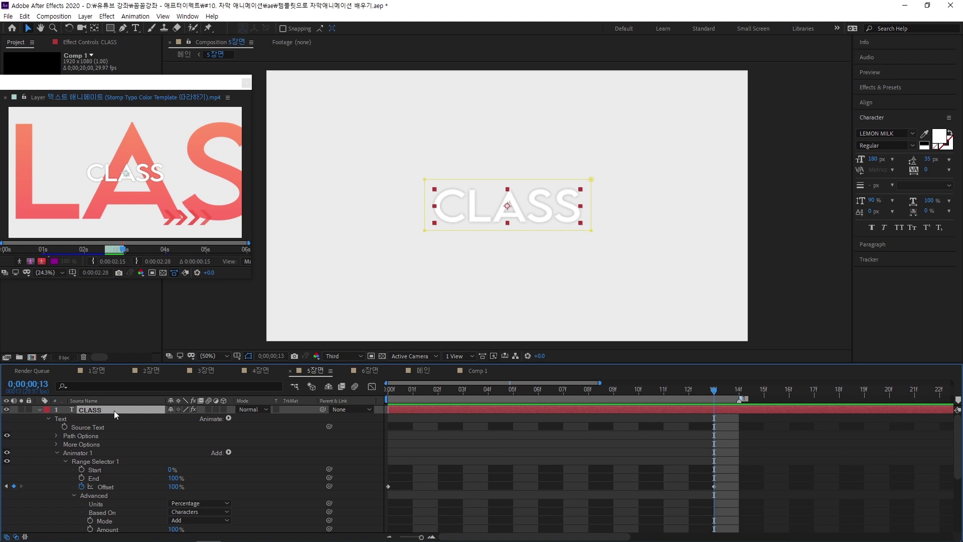
key("ctrl+d")
left_click(39, 409)
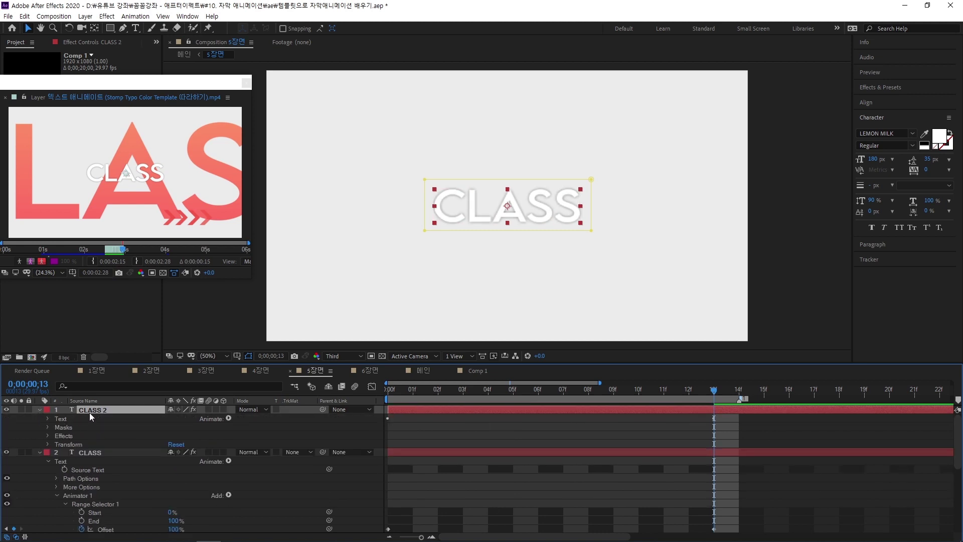
left_click(40, 452)
left_click_drag(105, 459, 105, 460)
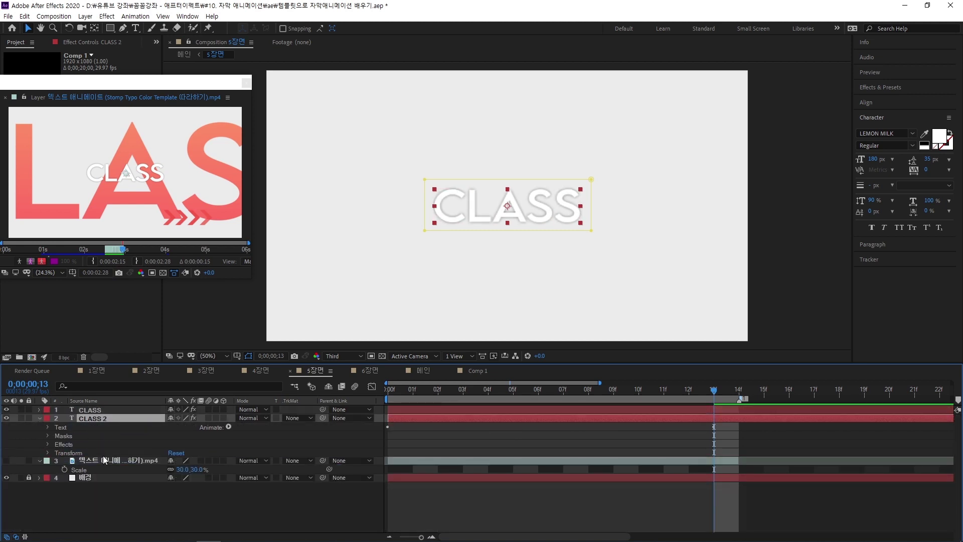
key("s")
left_click_drag(183, 427, 423, 428)
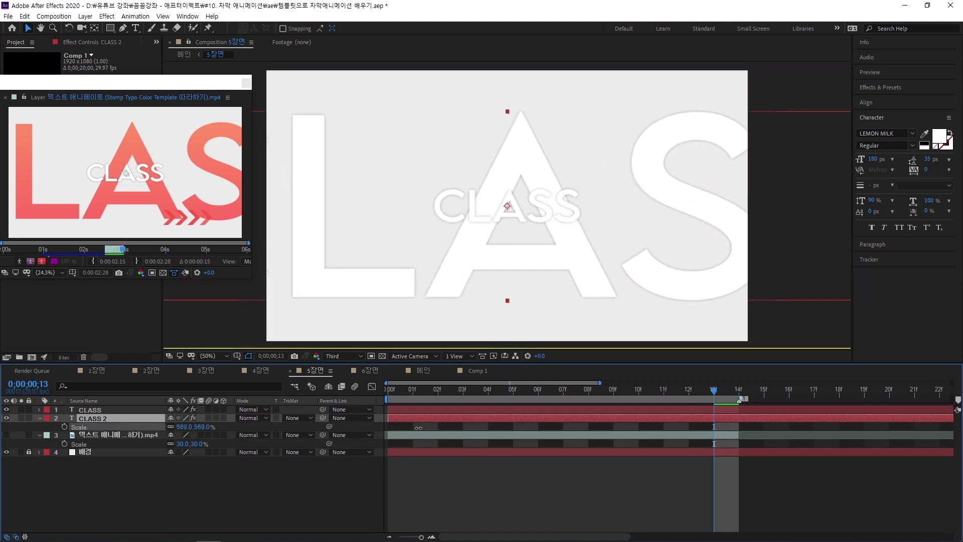
Delete the drop shadow effect from the enlarged CLASS 2 text and apply Gradient Ramp to it
left_click(92, 42)
left_click_drag(98, 92, 102, 151)
left_click(51, 63)
key("Delete")
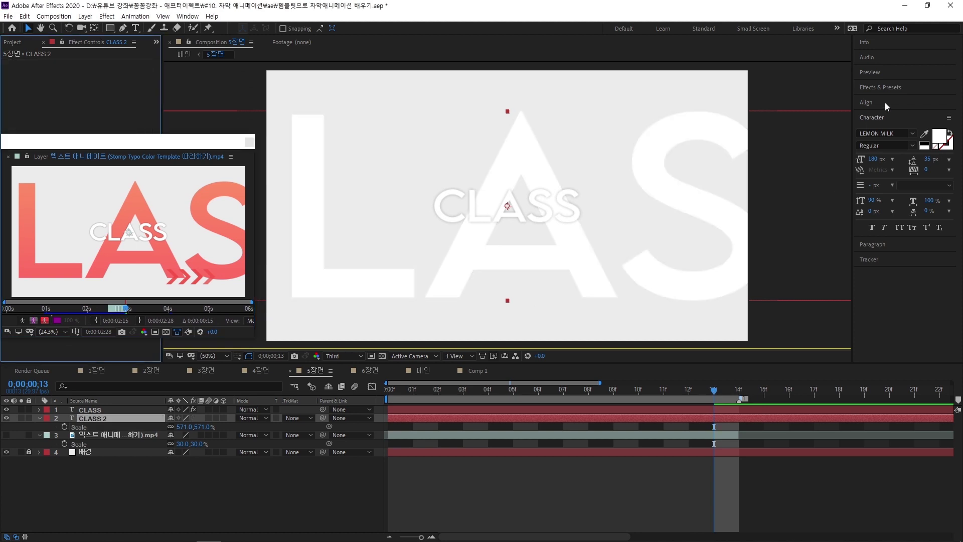
left_click(891, 88)
left_click_drag(898, 122, 306, 130)
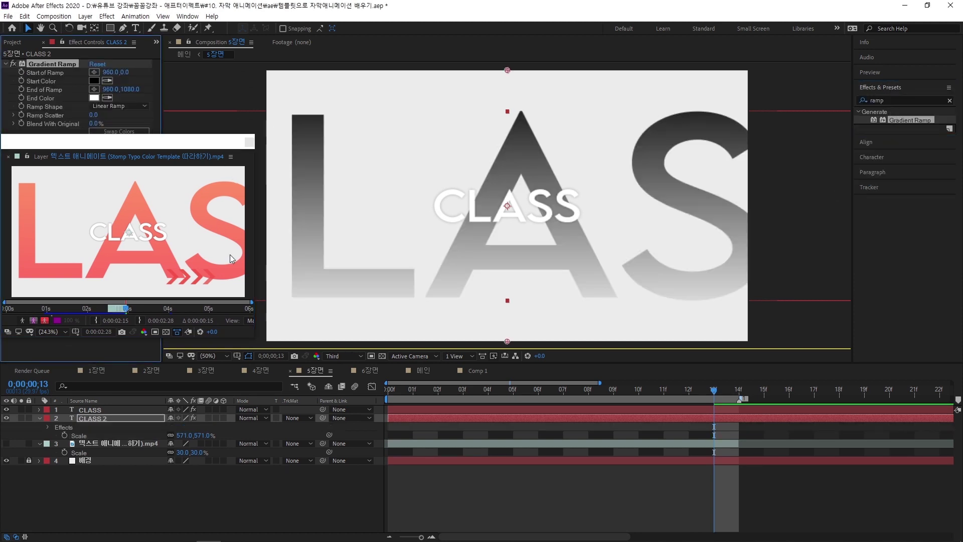
Sample the CLASS 2 gradient's orange start and pinkish-red end colors from the reference, starting the ramp at 960, 100 and ending it at 960, 966
left_click(106, 81)
left_click(140, 196)
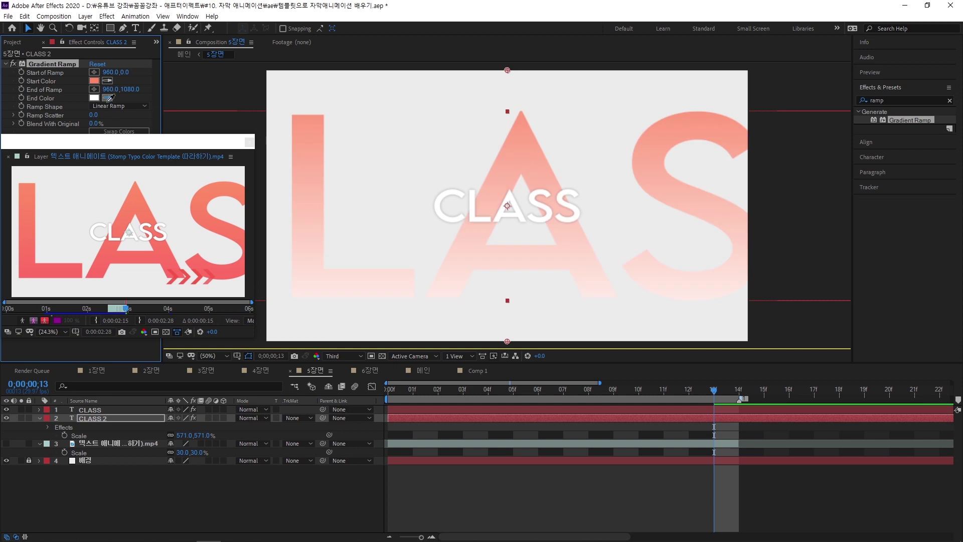
left_click(171, 269)
left_click_drag(507, 70, 506, 81)
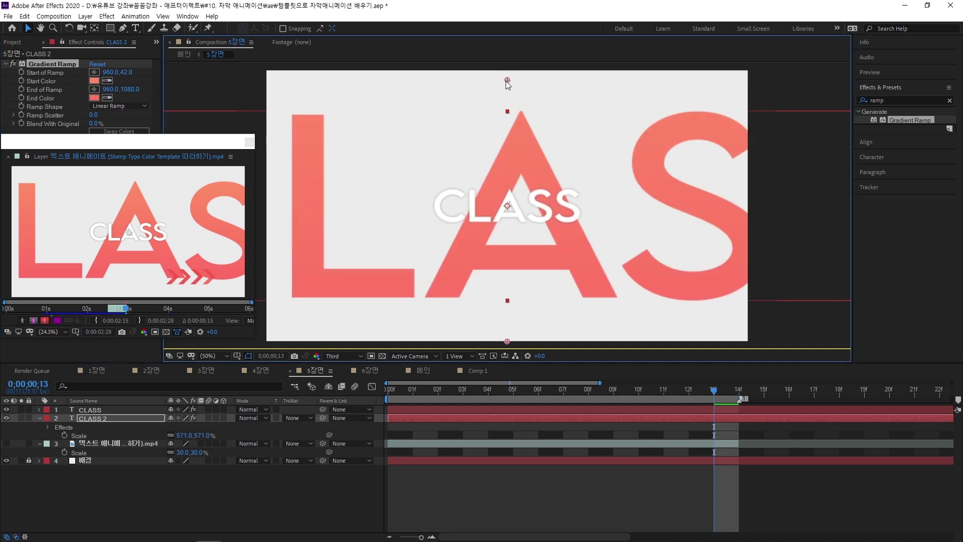
left_click_drag(508, 338, 507, 313)
Set the CLASS 2 text animator's Position to 0, -207 so the large letters drop in from above, and preview from frame 0
left_click_drag(714, 391, 637, 391)
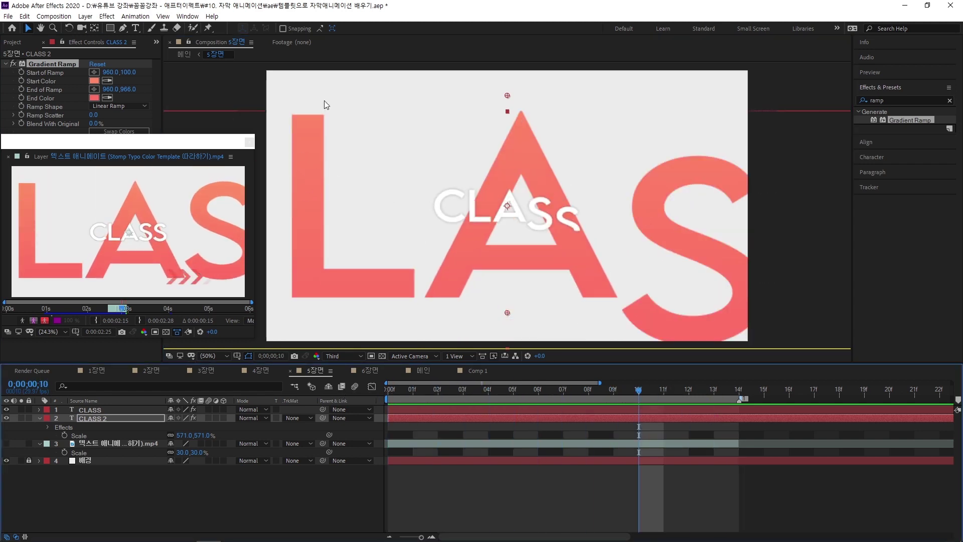
left_click(40, 417)
left_click(41, 418)
left_click(50, 452)
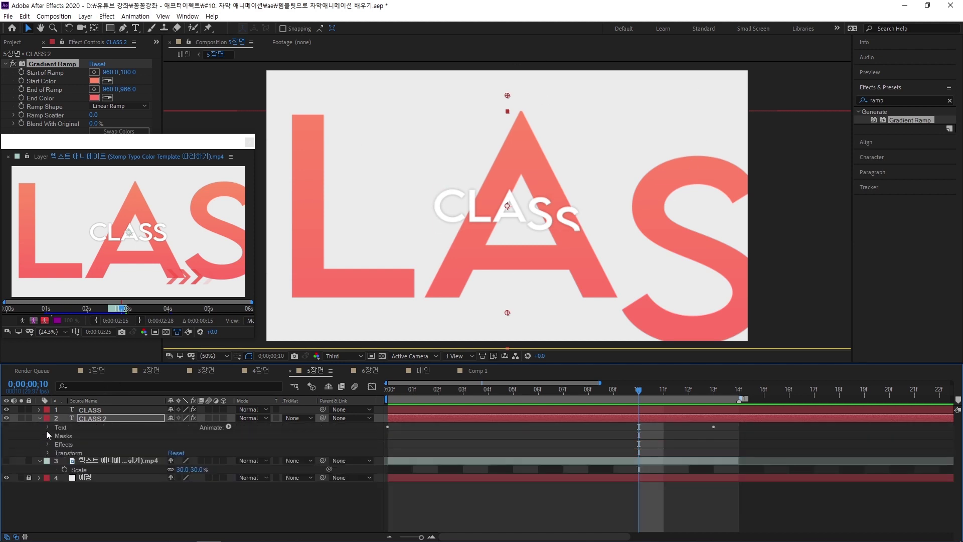
left_click(47, 427)
left_click(55, 460)
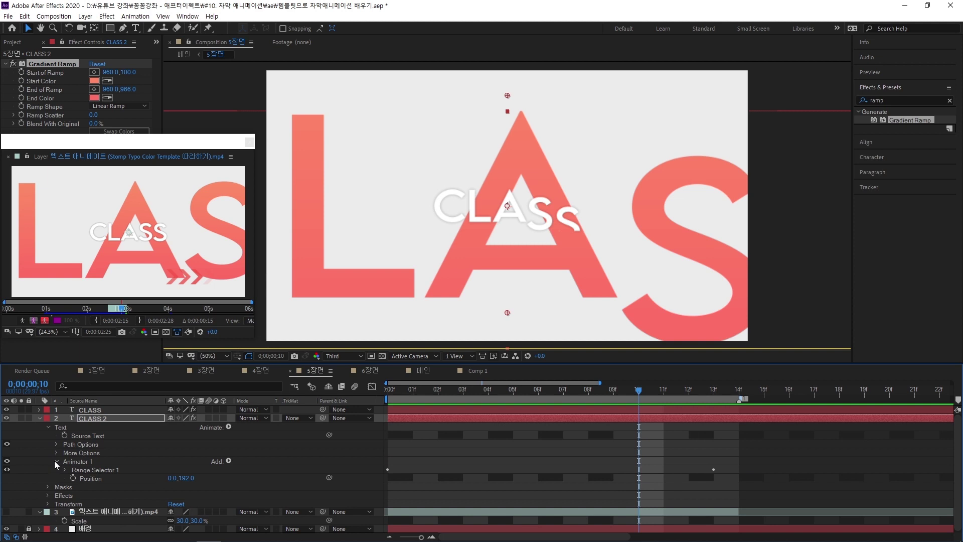
left_click(64, 470)
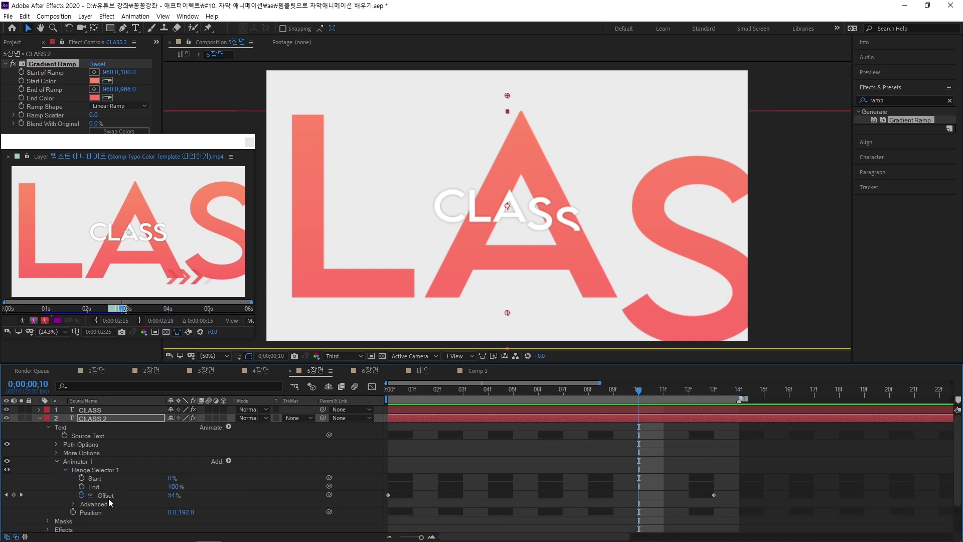
left_click(103, 512)
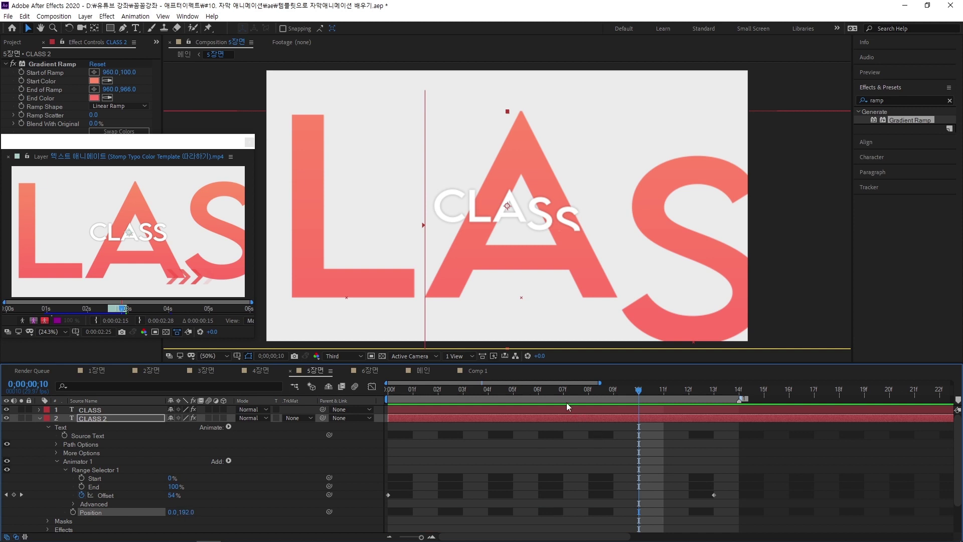
left_click_drag(524, 391, 664, 396)
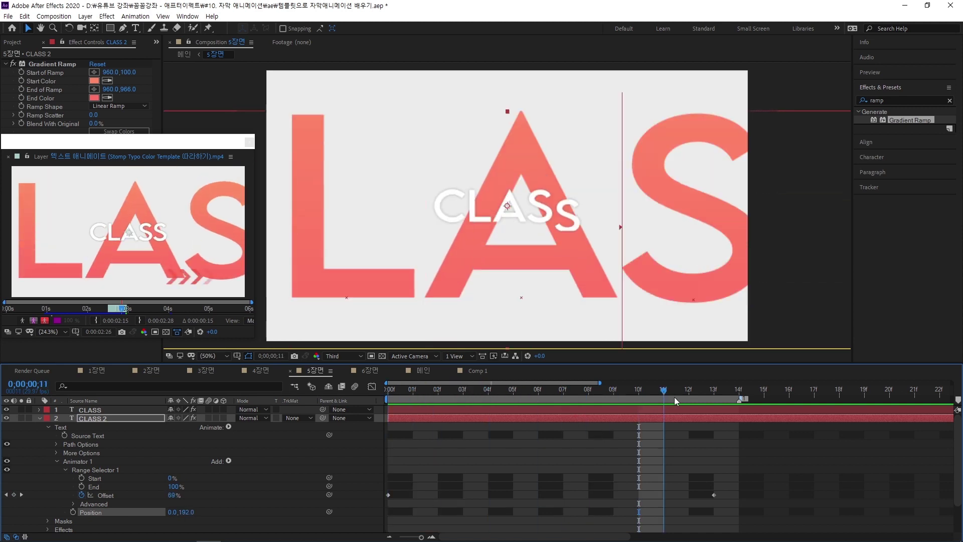
left_click_drag(180, 513, 228, 512)
left_click_drag(440, 396, 386, 425)
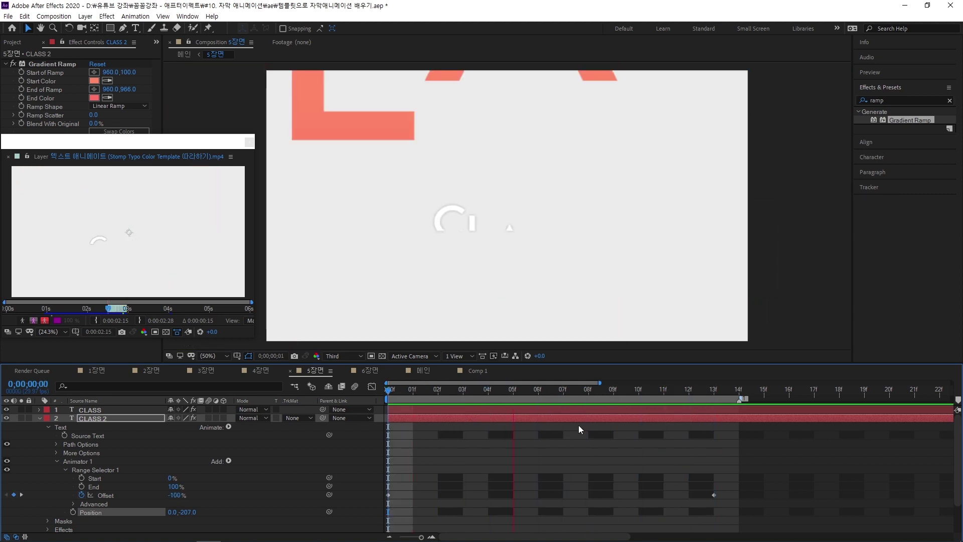
left_click_drag(482, 389, 375, 417)
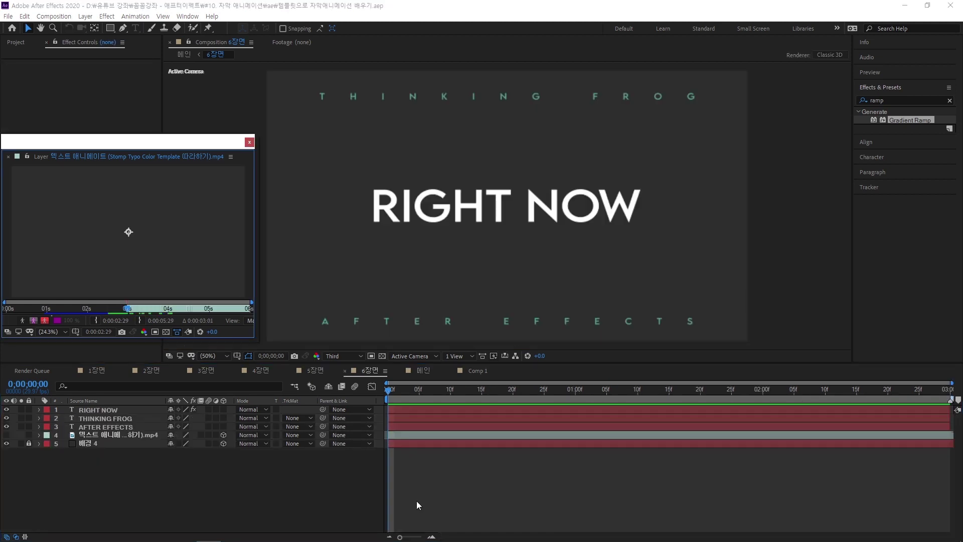
Preview the reference for 6장면, create shapes from the RIGHT NOW text and solo the resulting outlines layer
key("space")
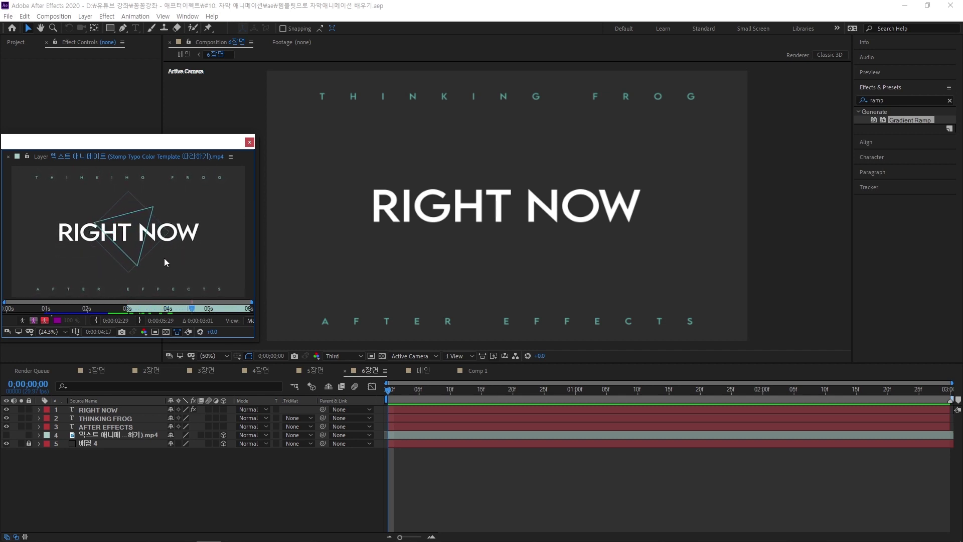
left_click(428, 389)
left_click(136, 410)
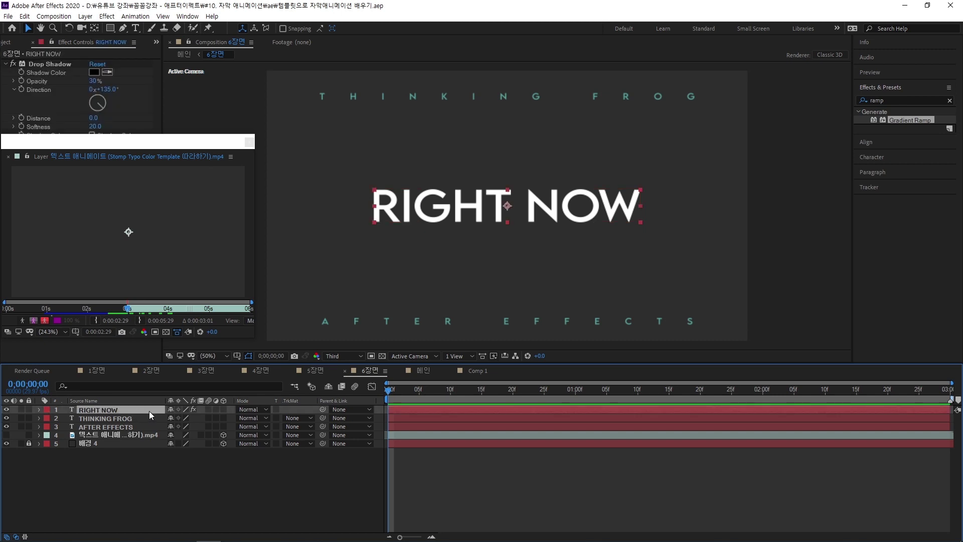
right_click(149, 411)
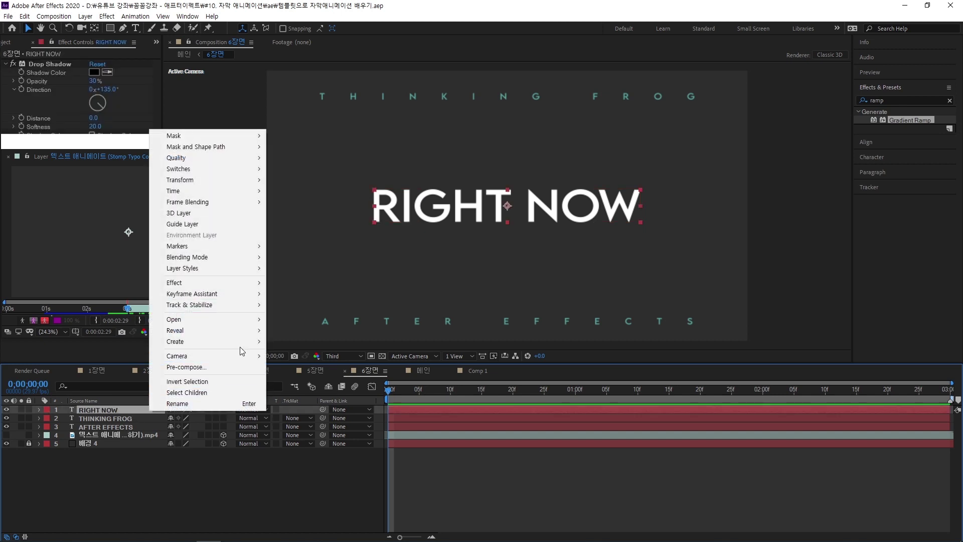
mouse_move(246, 345)
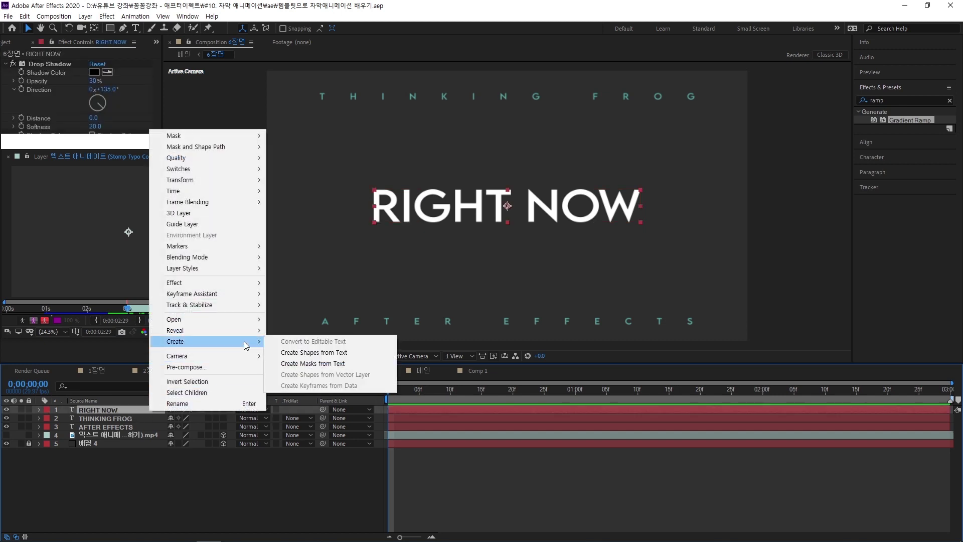
left_click(331, 352)
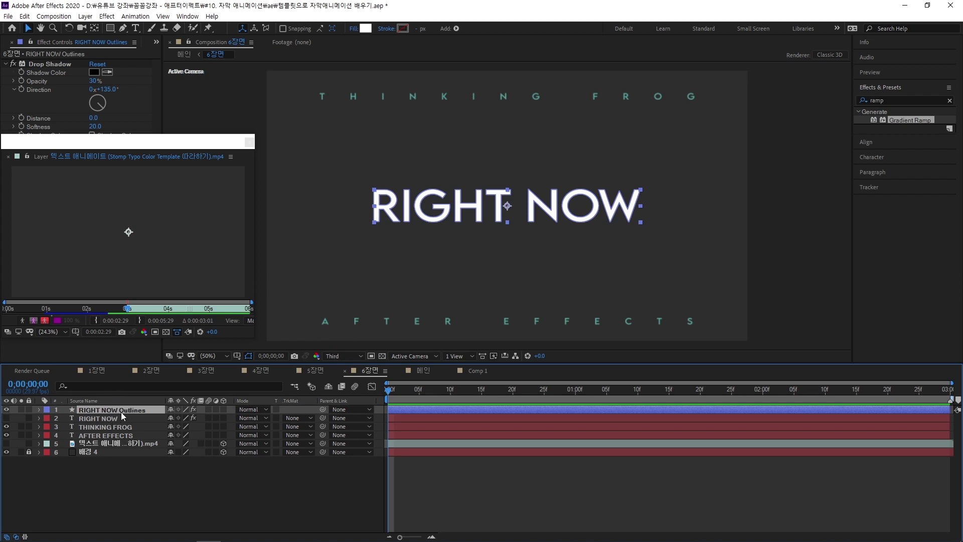
left_click(21, 409)
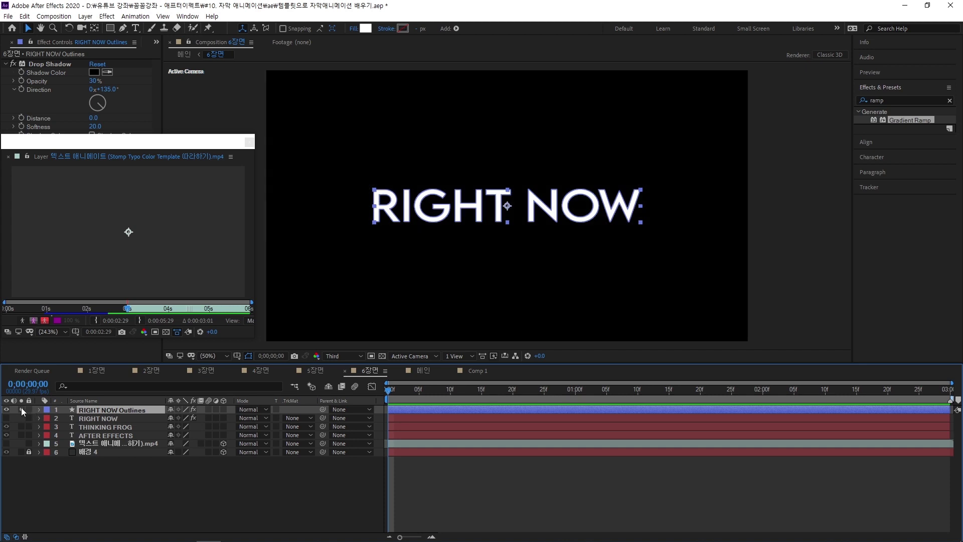
Turn off the fill of the RIGHT NOW outlines and give them a dark teal-green stroke
left_click(364, 28, "alt")
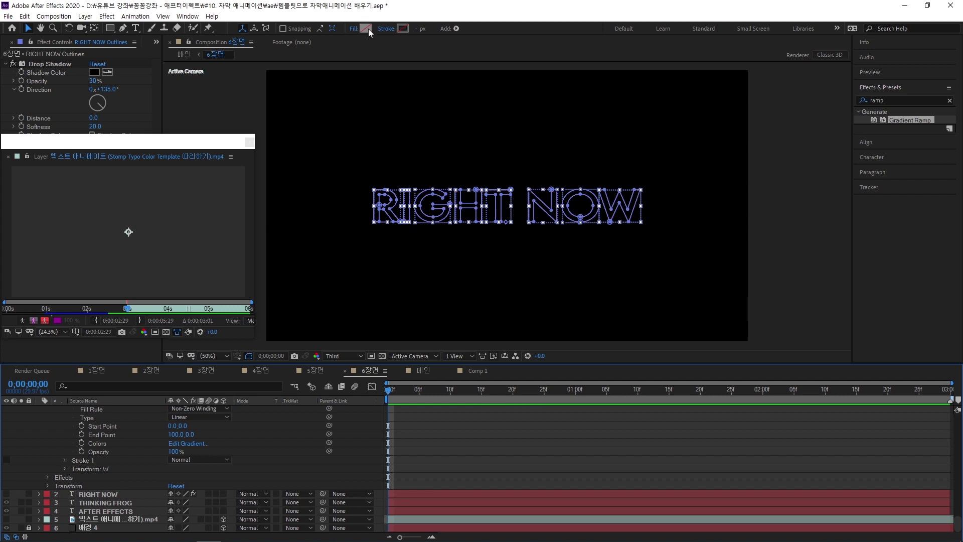
left_click(404, 28)
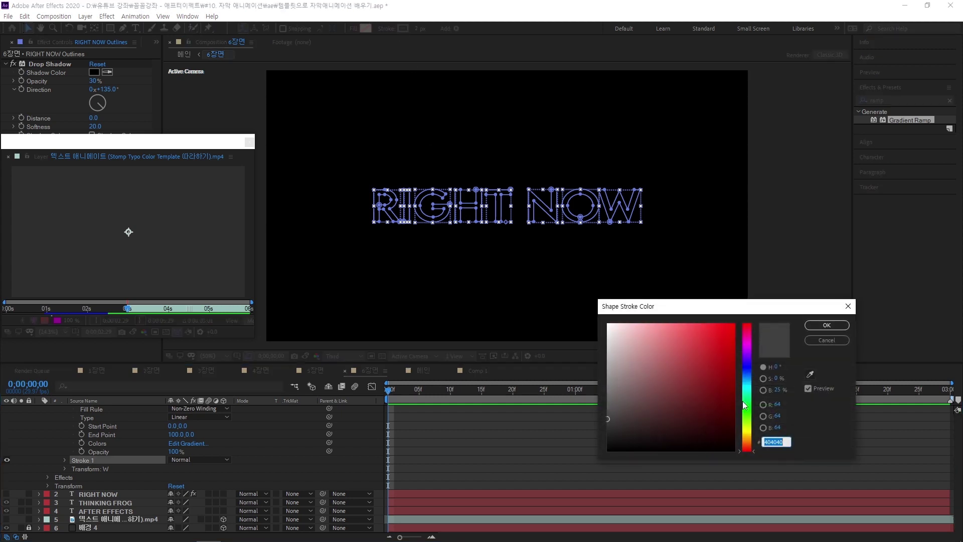
left_click(746, 416)
mouse_move(733, 377)
left_mouse_down()
mouse_move(732, 398)
mouse_move(745, 403)
left_mouse_up()
left_click(712, 401)
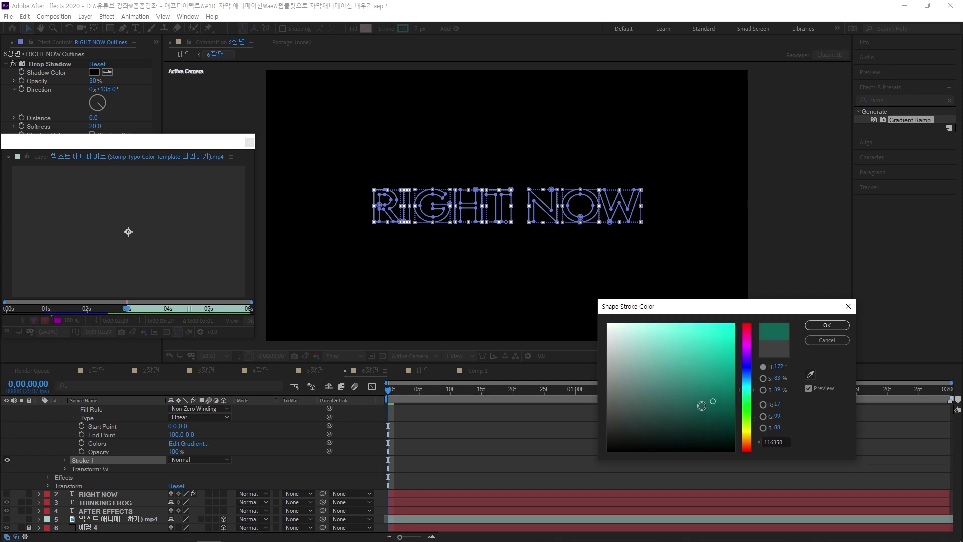
left_click(827, 325)
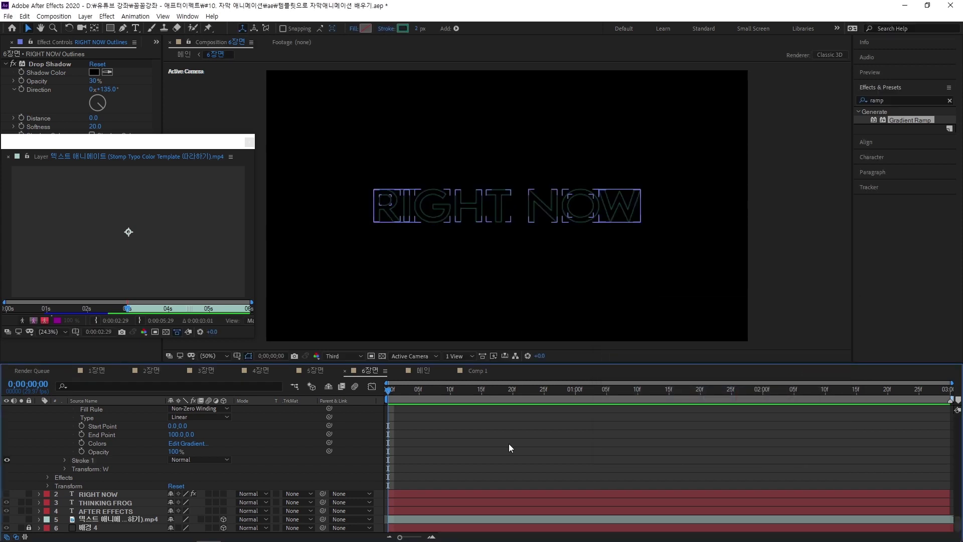
scroll(80, 425, "up", 10)
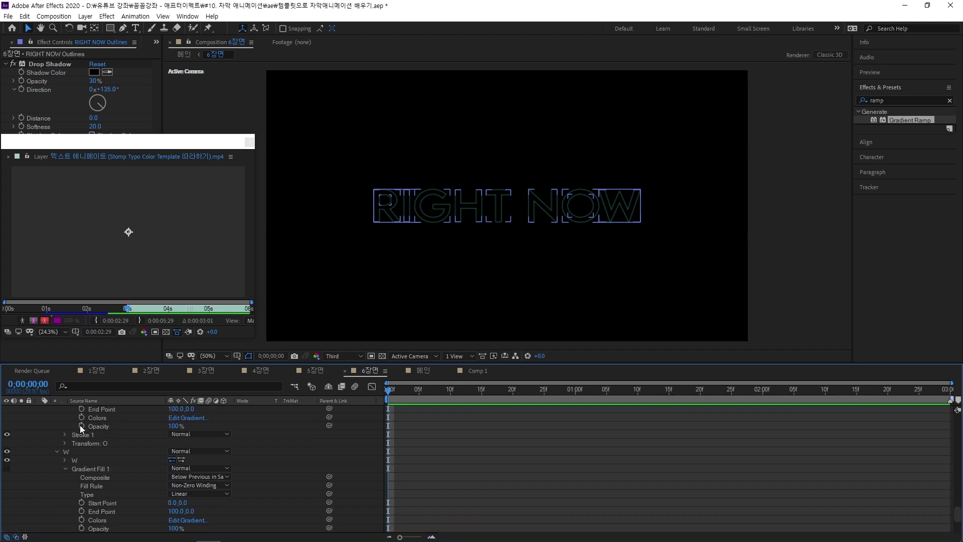
Unsolo the RIGHT NOW outlines layer, move it below the RIGHT NOW text layer and make the text layer visible again
scroll(55, 418, "up", 10)
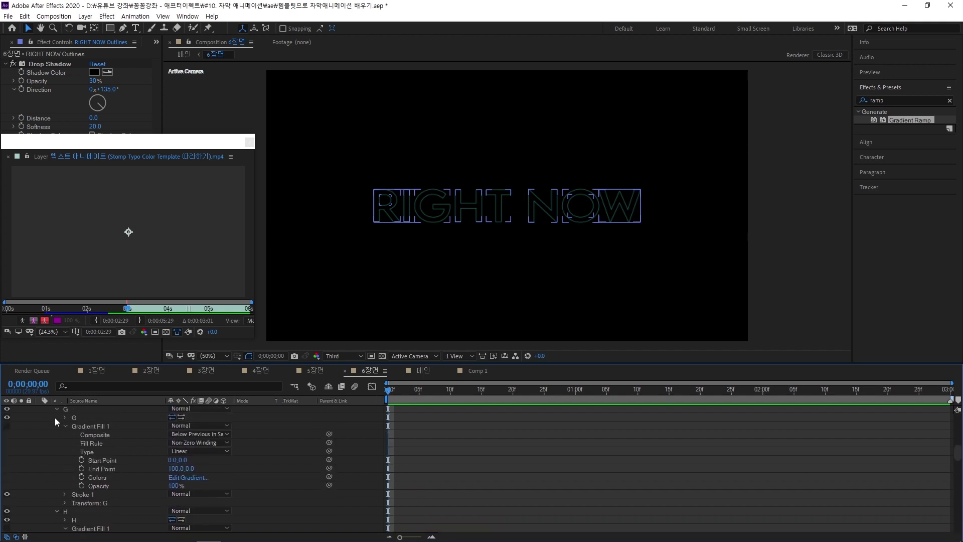
left_click(40, 410)
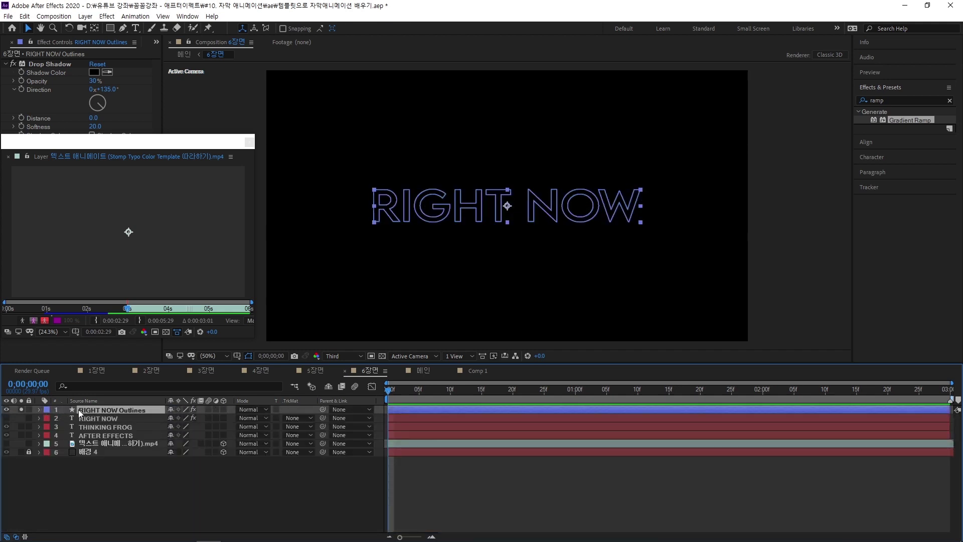
left_click_drag(97, 413, 122, 415)
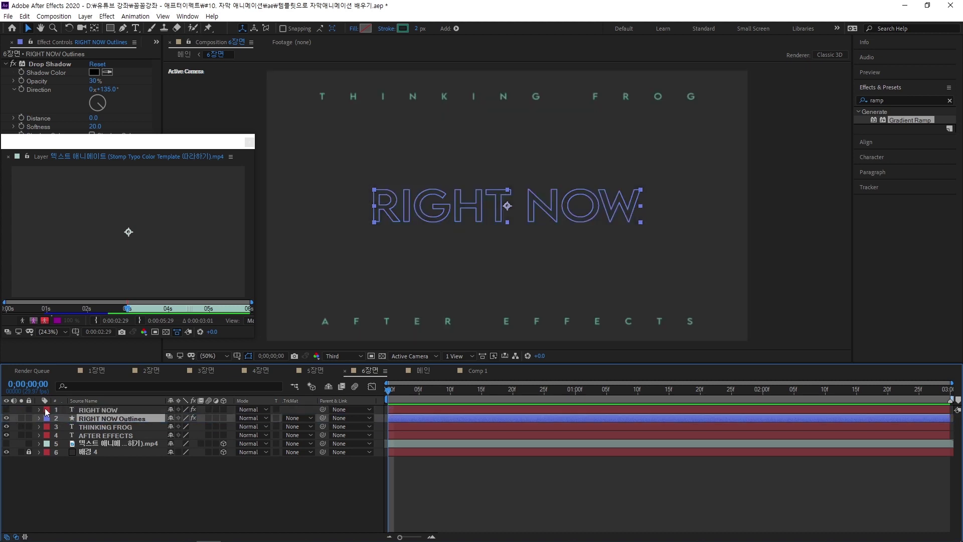
left_click(71, 410)
left_click(6, 410)
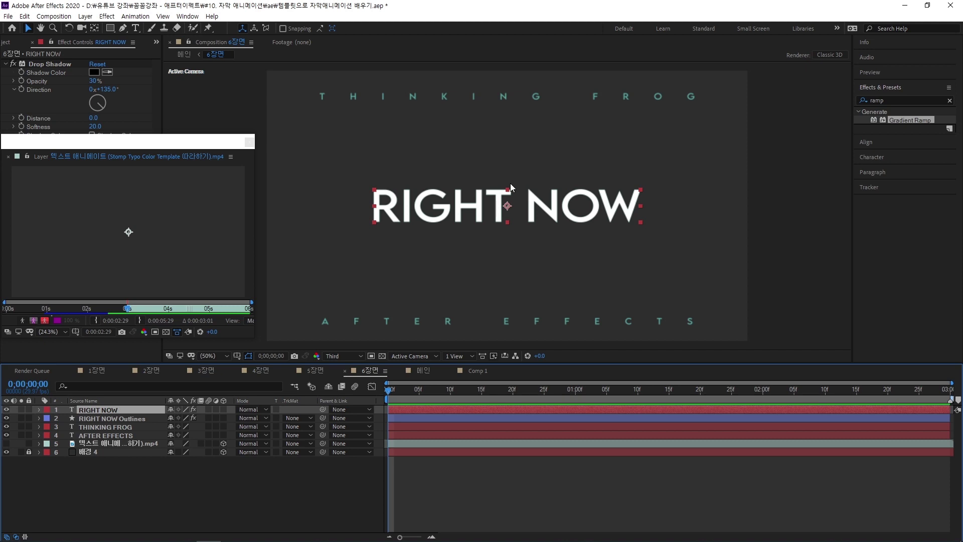
Keyframe the RIGHT NOW text's Position from 960, 1158 at frame 0 to 960, 540 at frame 14
key("p")
left_click_drag(194, 418, 281, 423)
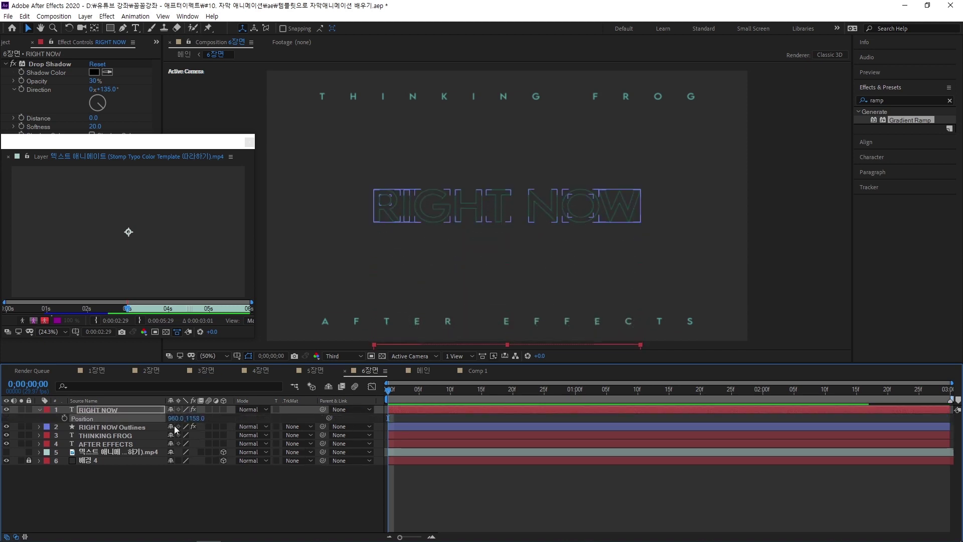
left_click(65, 418)
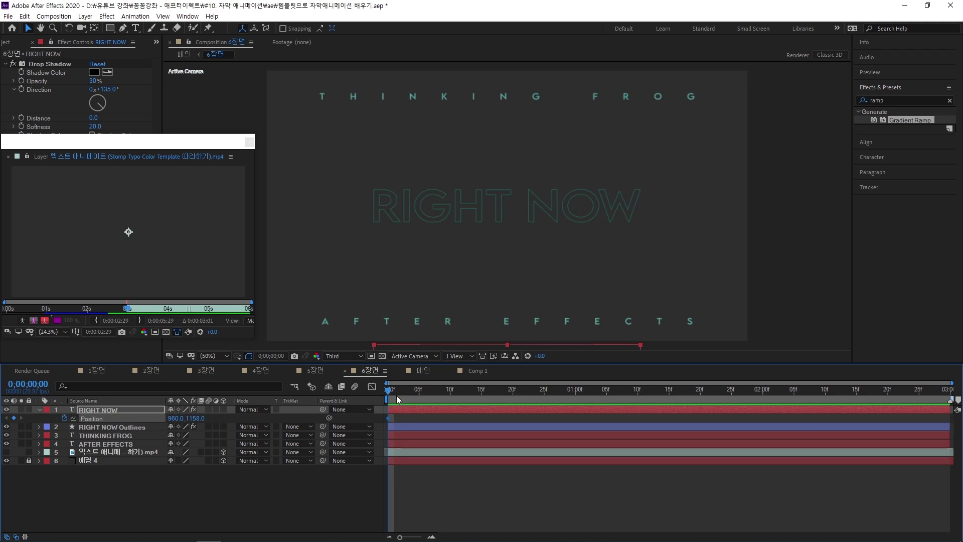
left_click_drag(401, 400, 475, 399)
left_click(195, 418)
type("540")
key("Return")
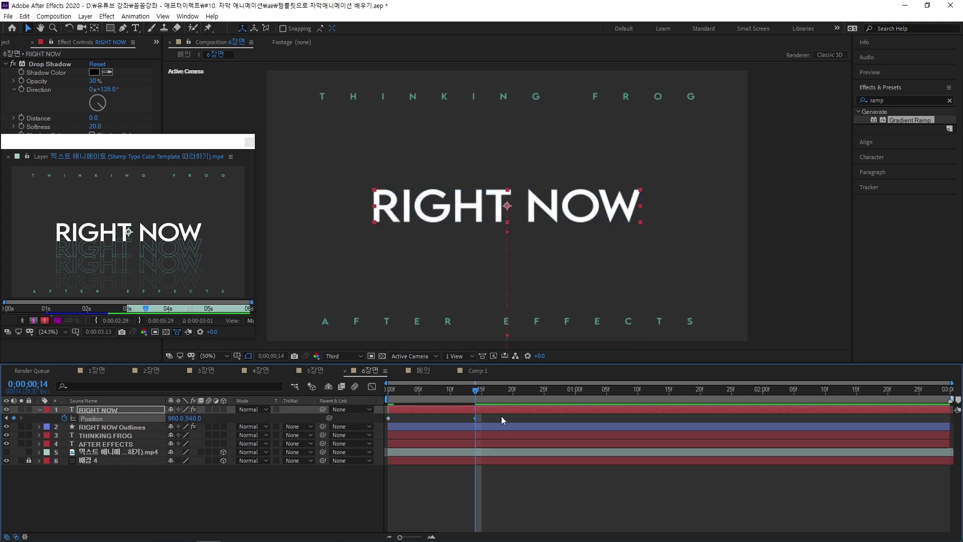
Ease the RIGHT NOW Position keyframes with a speed curve that peaks early and slows gradually into frame 14
left_click(372, 386)
mouse_move(456, 513)
left_mouse_down()
mouse_move(394, 509)
mouse_move(442, 508)
left_mouse_up()
left_click(389, 508)
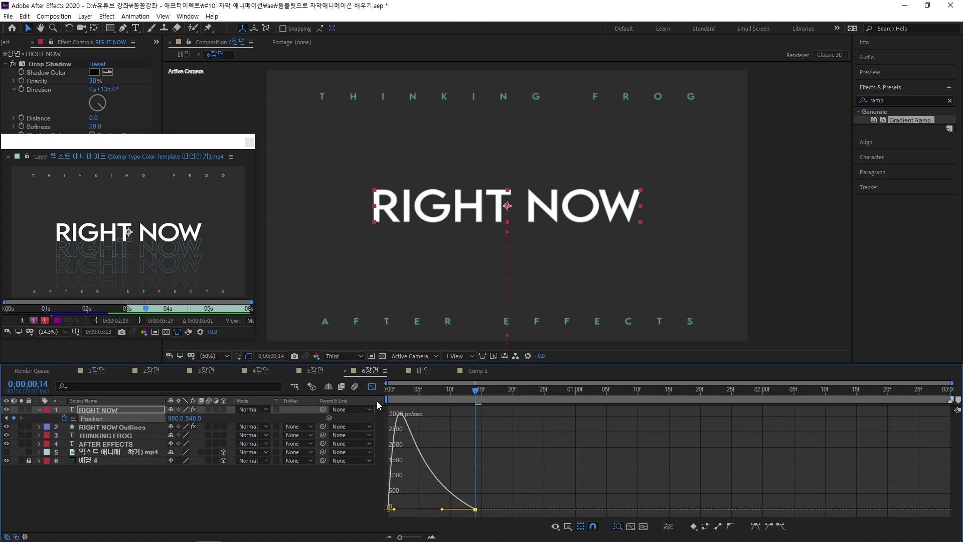
key("shift+F3")
left_click(418, 417)
mouse_move(473, 389)
left_mouse_down()
mouse_move(417, 397)
mouse_move(475, 399)
left_mouse_up()
Add a Repeater to the RIGHT NOW outlines layer and expand its transform properties
left_click(127, 427)
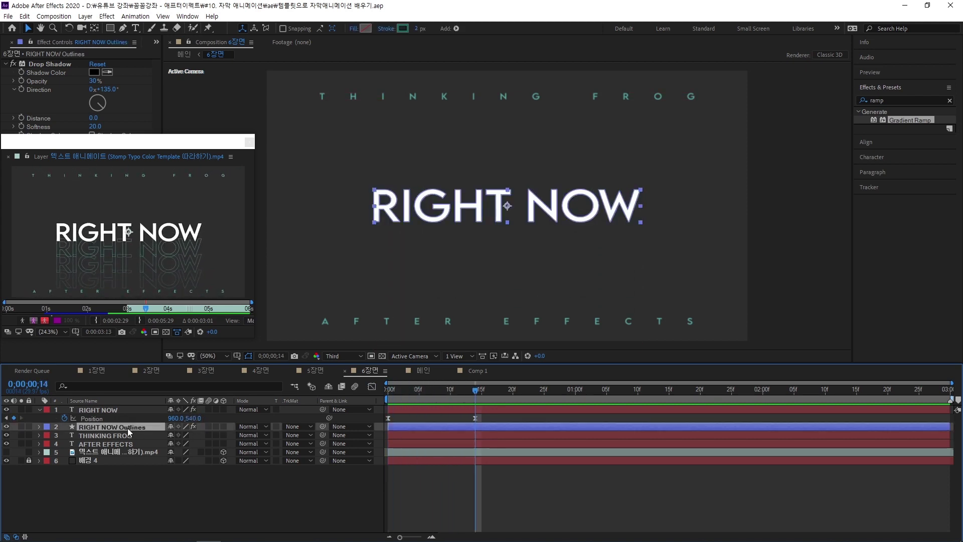
left_click(39, 427)
left_click(228, 419)
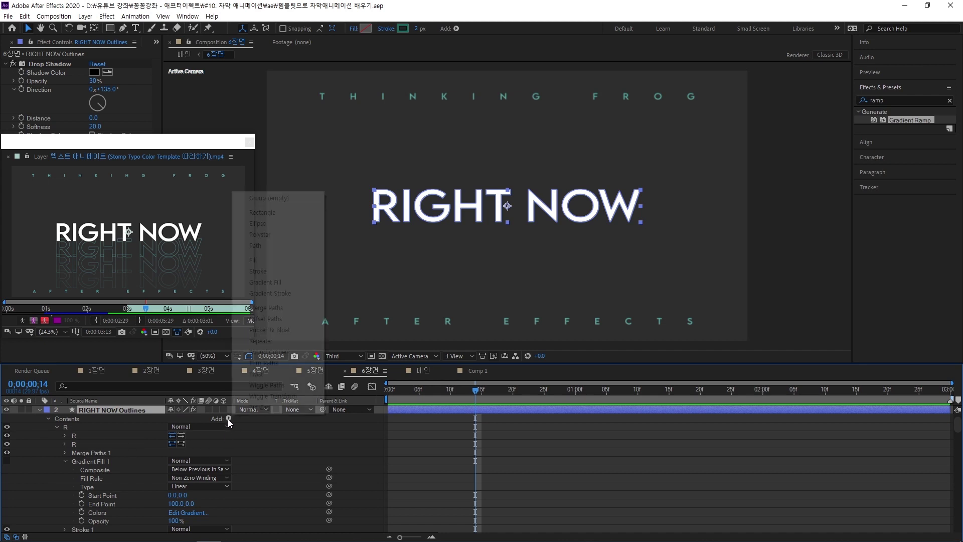
left_click(274, 343)
scroll(80, 503, "down", 3)
left_click(56, 476)
scroll(56, 479, "down", 1)
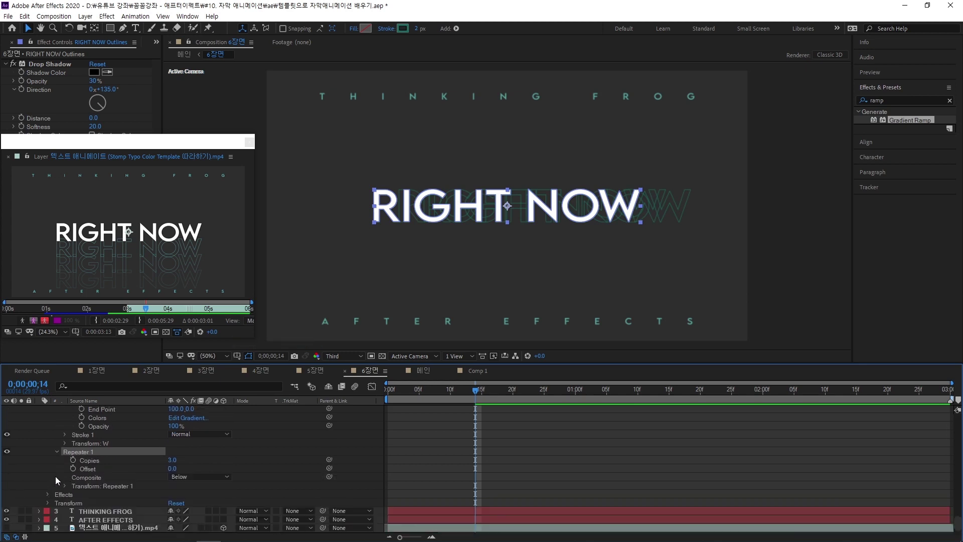
left_click(64, 485)
scroll(62, 485, "down", 1)
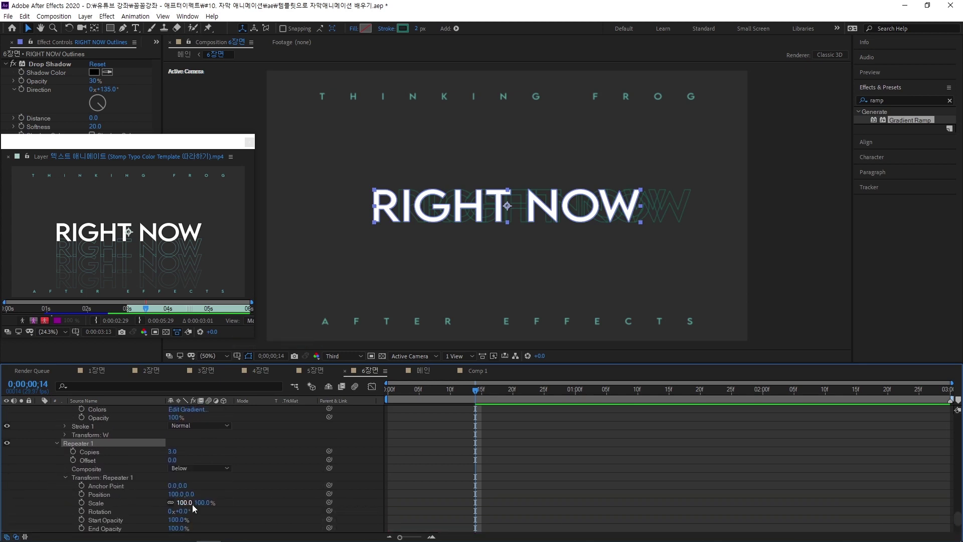
Stack the repeated outlines upward by setting the Repeater's Position to 0, -120 and its Copies to 5
left_click(170, 494)
key("Return")
left_click_drag(183, 494, 241, 495)
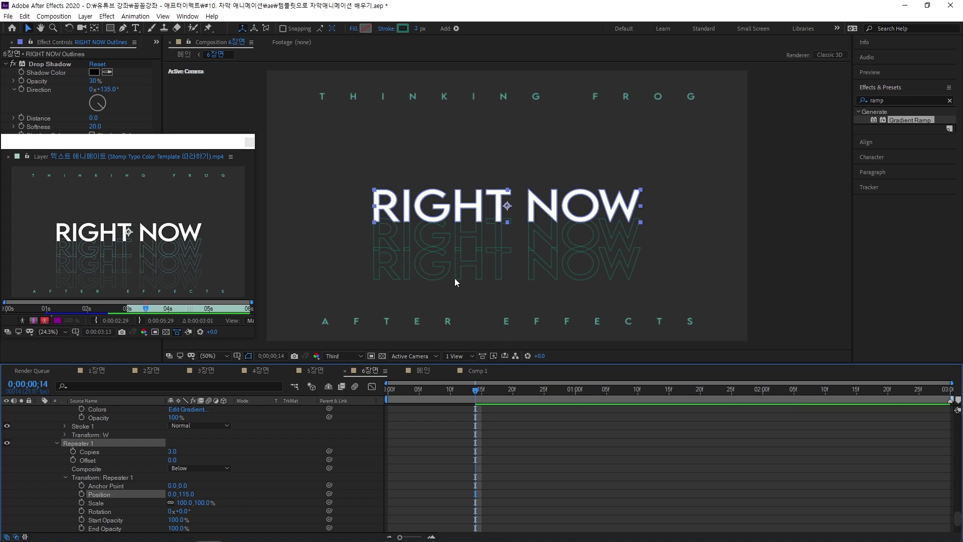
left_click_drag(196, 493, 83, 484)
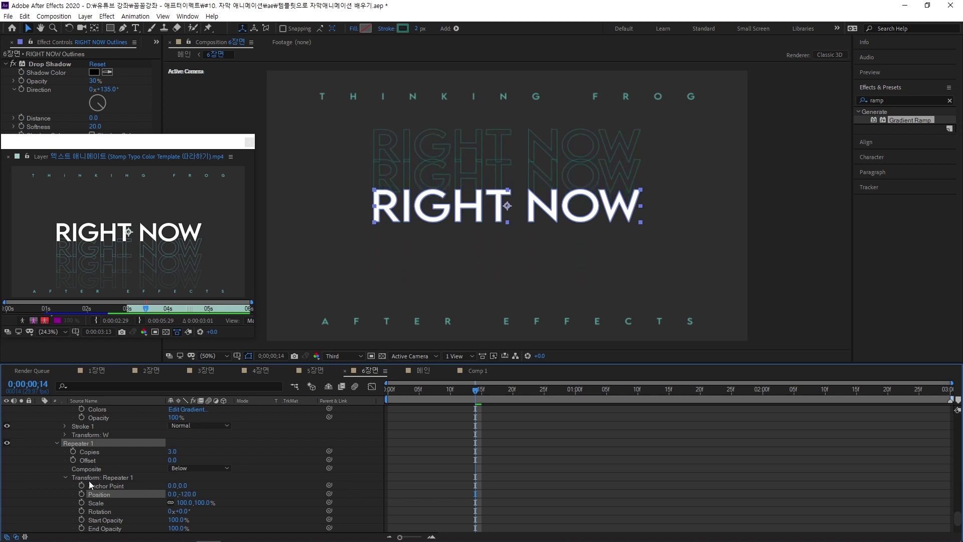
left_click(172, 451)
type("5")
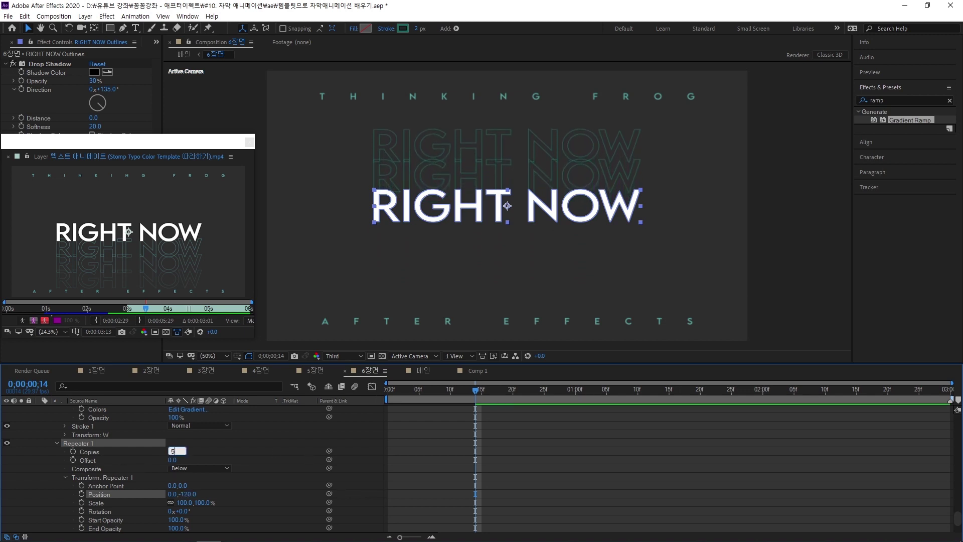
key("Return")
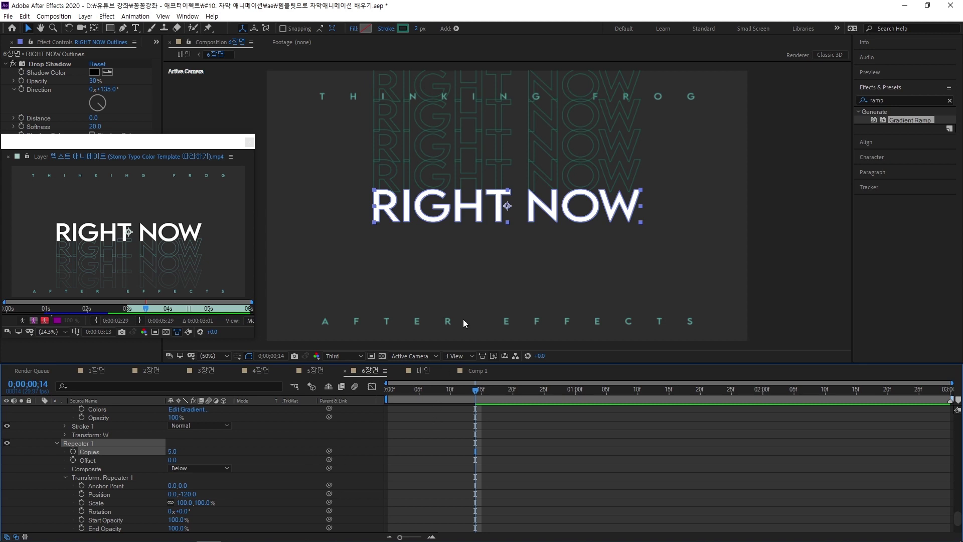
Move the RIGHT NOW outlines layer straight down until its topmost copy lines up behind the white text
left_click_drag(514, 214, 496, 302)
scroll(369, 243, "up", 2)
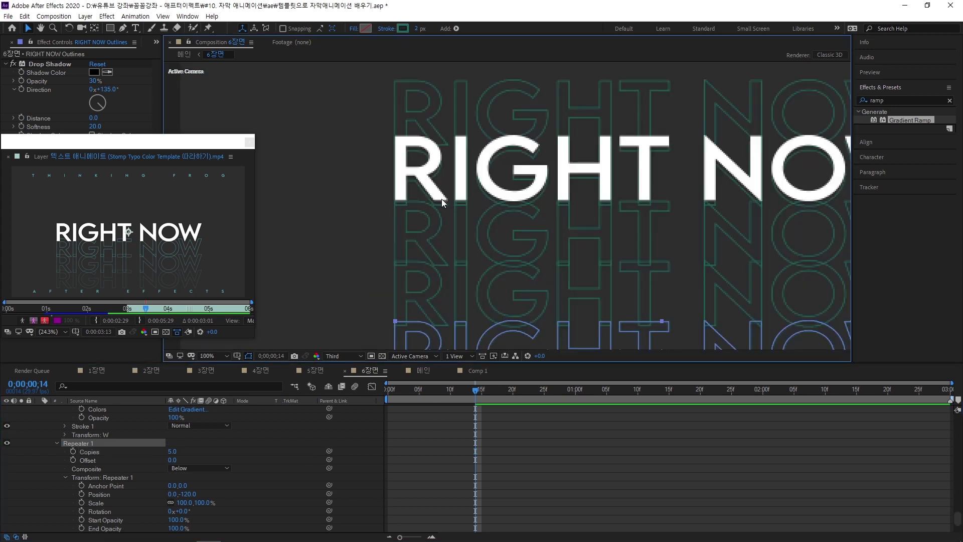
scroll(199, 449, "down", 15)
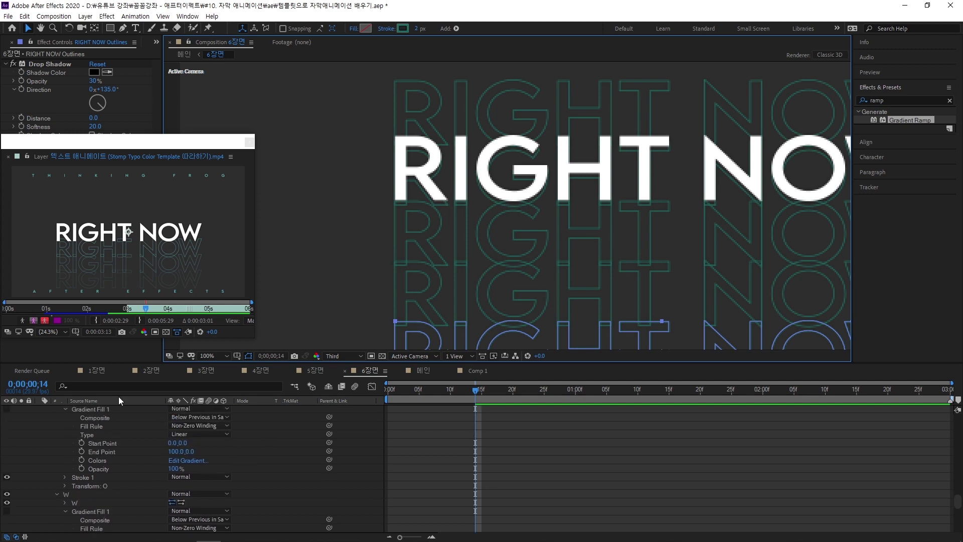
key("p")
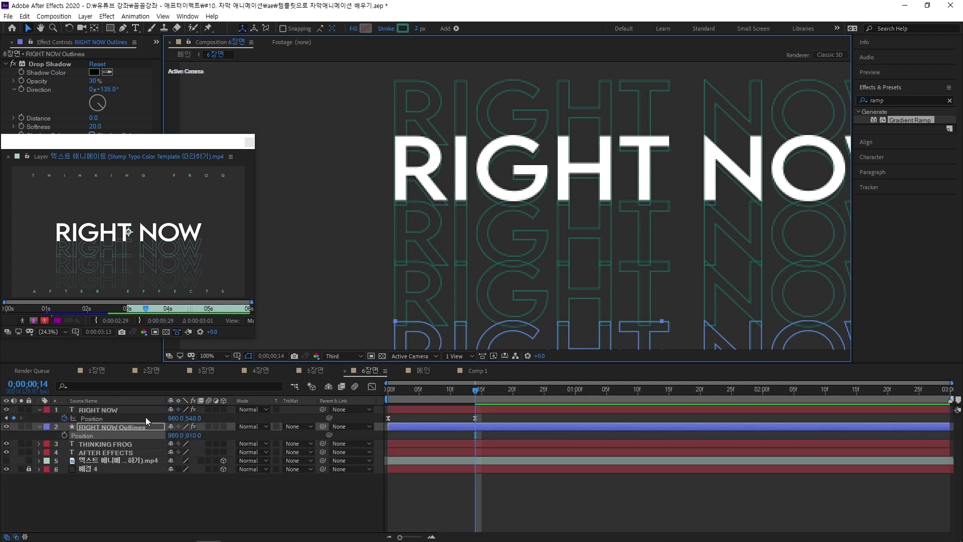
left_click_drag(193, 435, 248, 435)
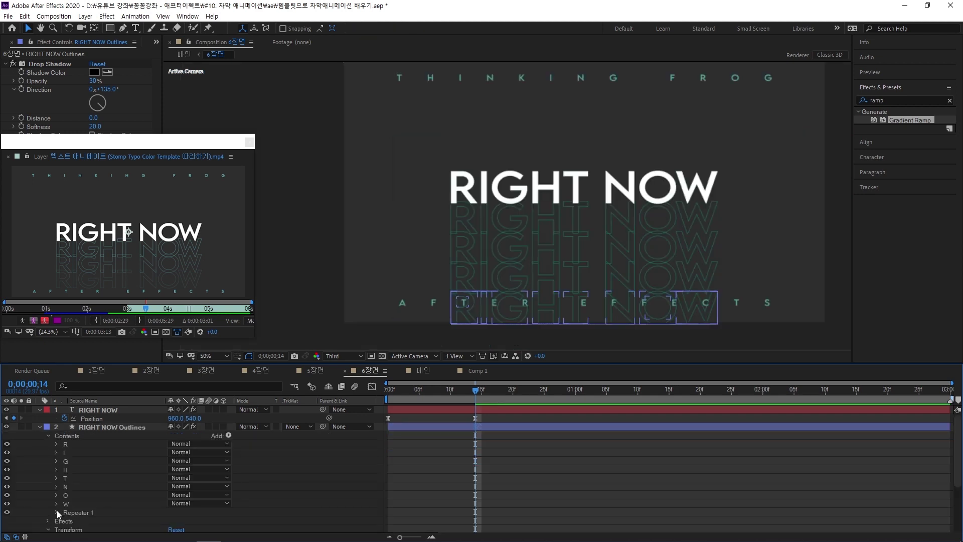
Set the Repeater's Copies to 1 at frame 2 and start keyframing it
scroll(56, 512, "down", 2)
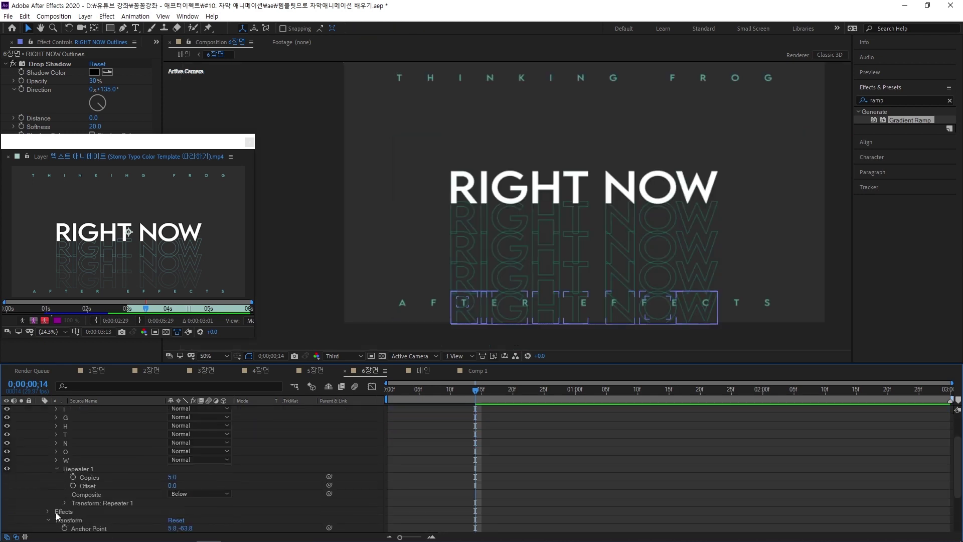
scroll(394, 466, "up", 3)
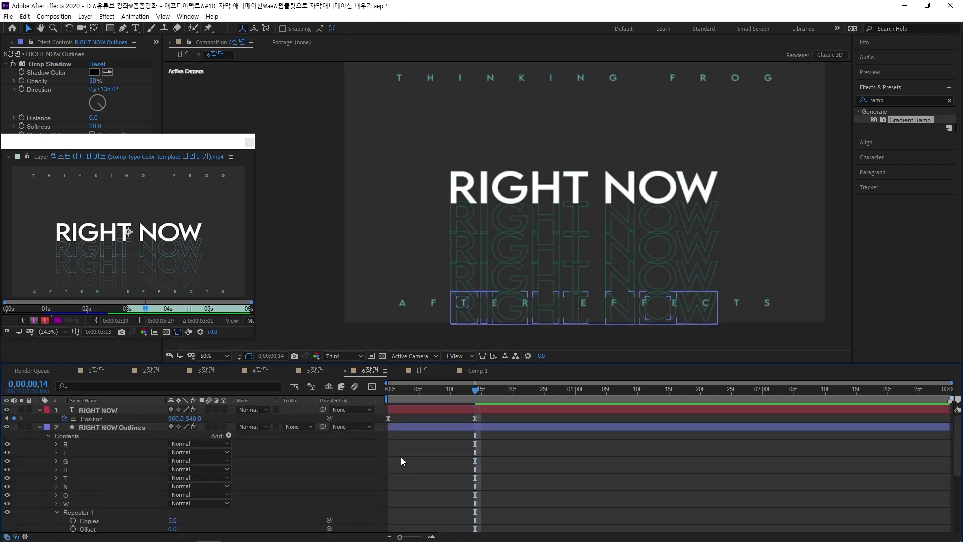
left_click_drag(460, 393, 399, 405)
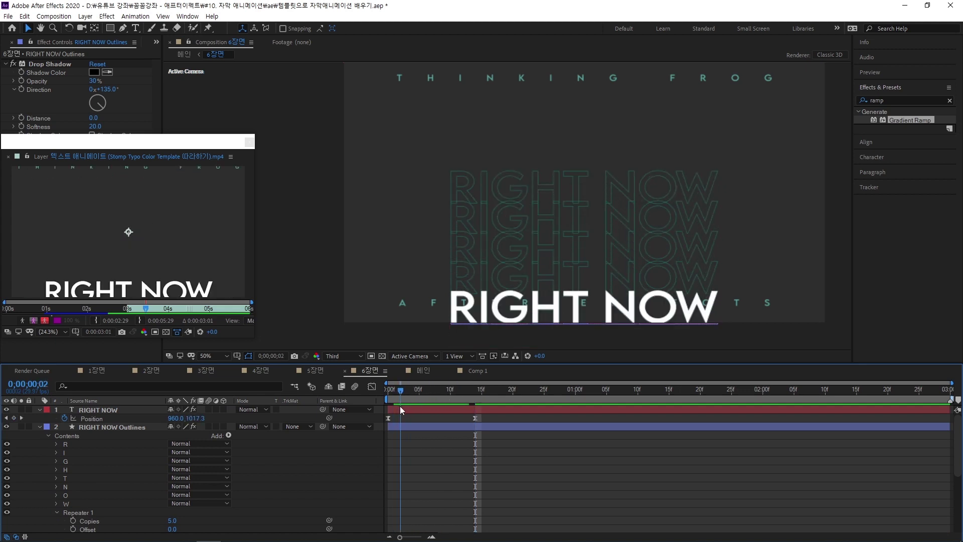
scroll(585, 318, "up", 2)
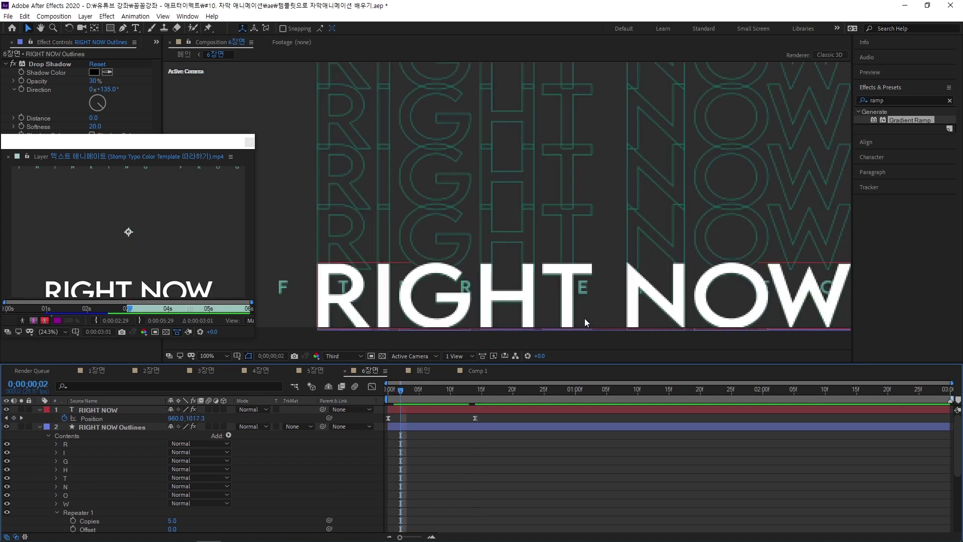
left_click(172, 521)
type("1")
key("Return")
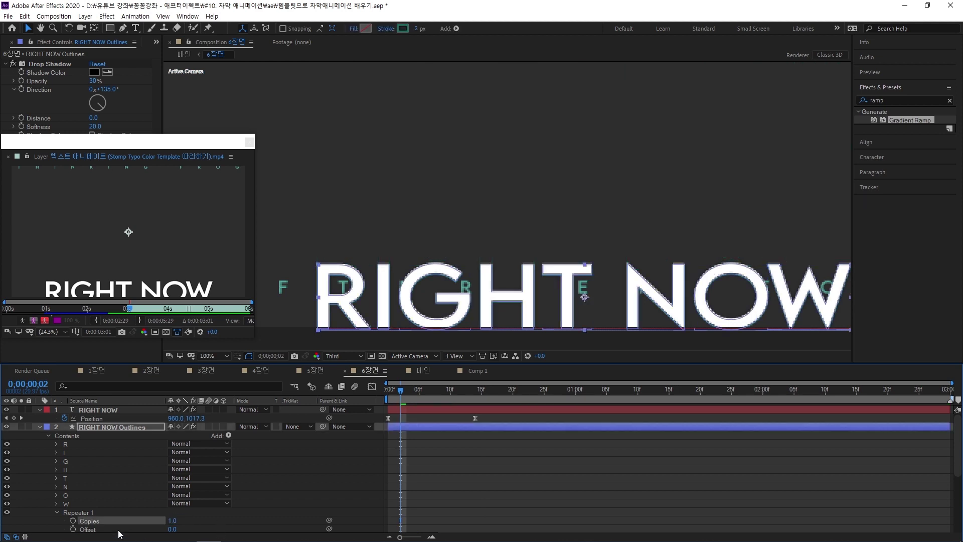
left_click(72, 521)
scroll(142, 520, "down", 1)
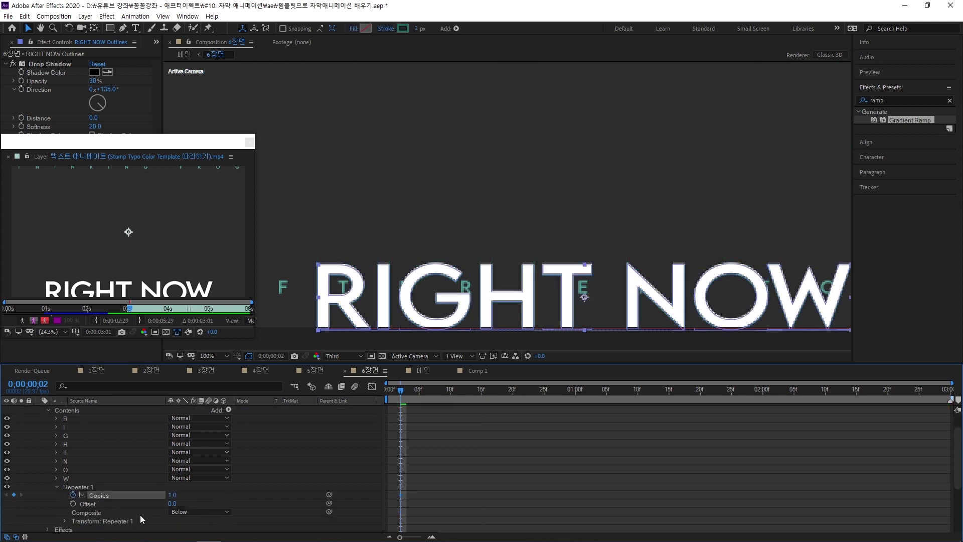
Keyframe the Repeater's Copies at 2 on frame 4 and 3 on frame 5
key("=")
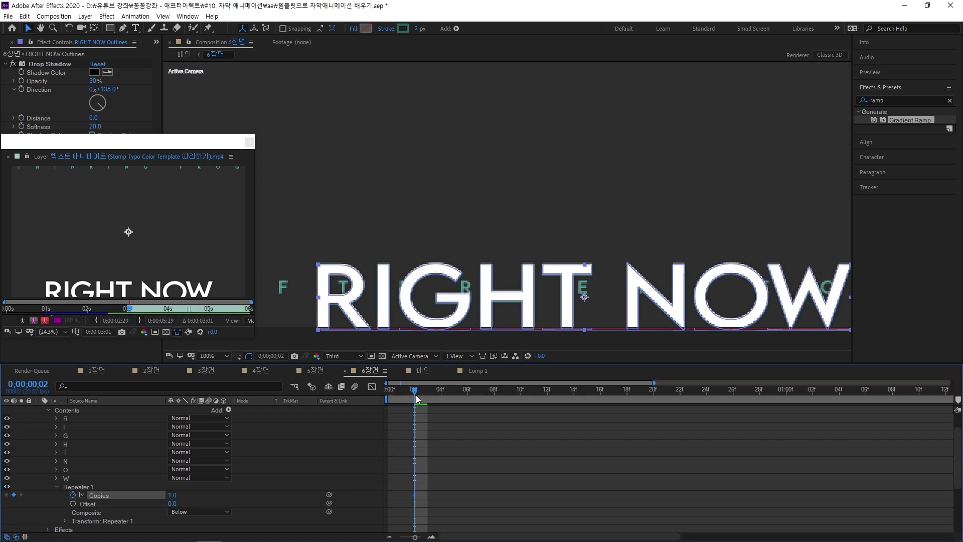
left_click_drag(425, 392, 445, 396)
left_click(172, 495)
type("2")
key("Return")
left_click_drag(432, 393, 458, 392)
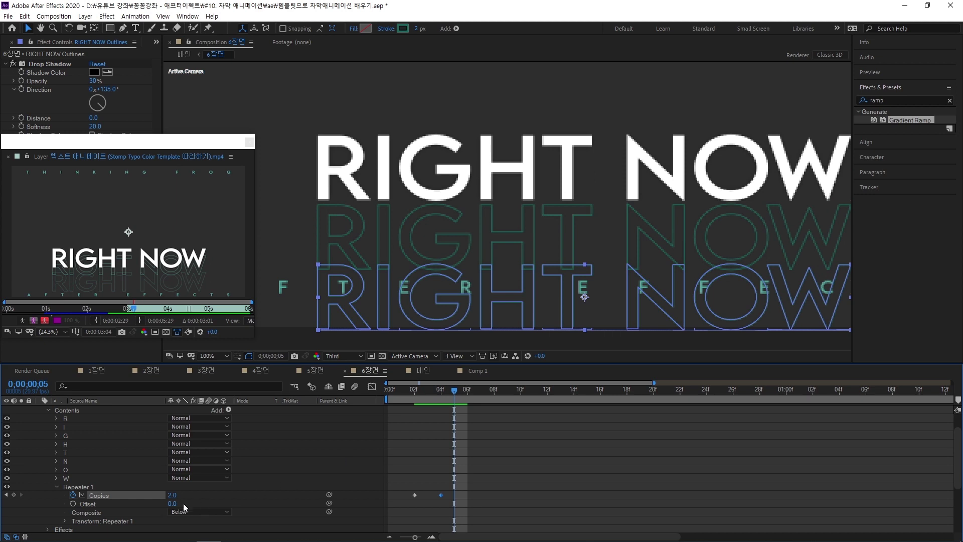
left_click_drag(172, 495, 232, 494)
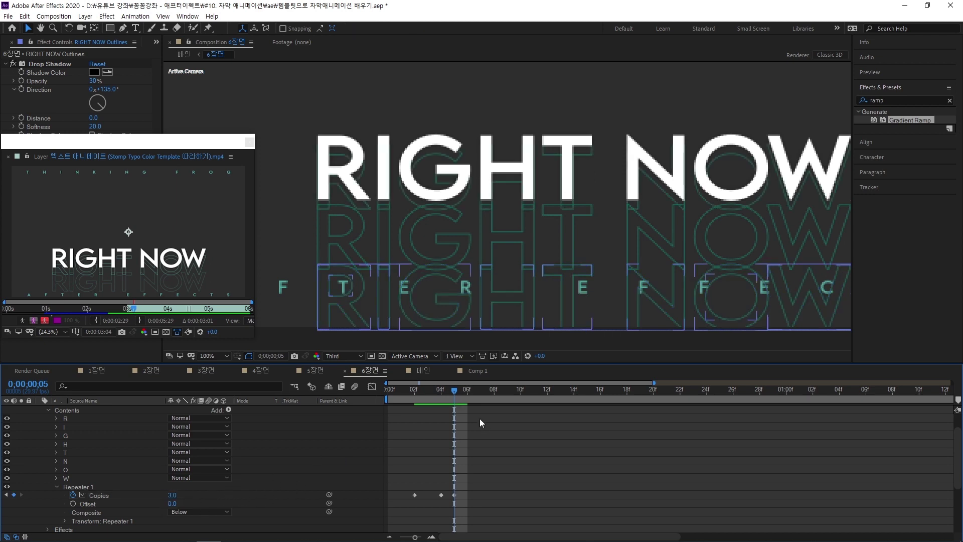
Keyframe the Repeater's Copies at 4 on frame 7 and 5 on frame 14
left_click_drag(453, 391, 476, 393)
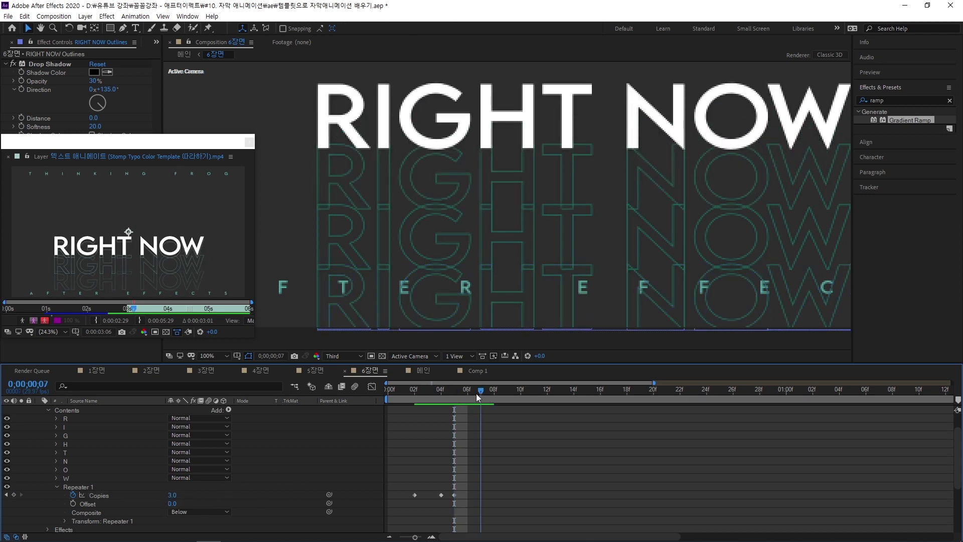
left_click(172, 495)
type("4")
key("Return")
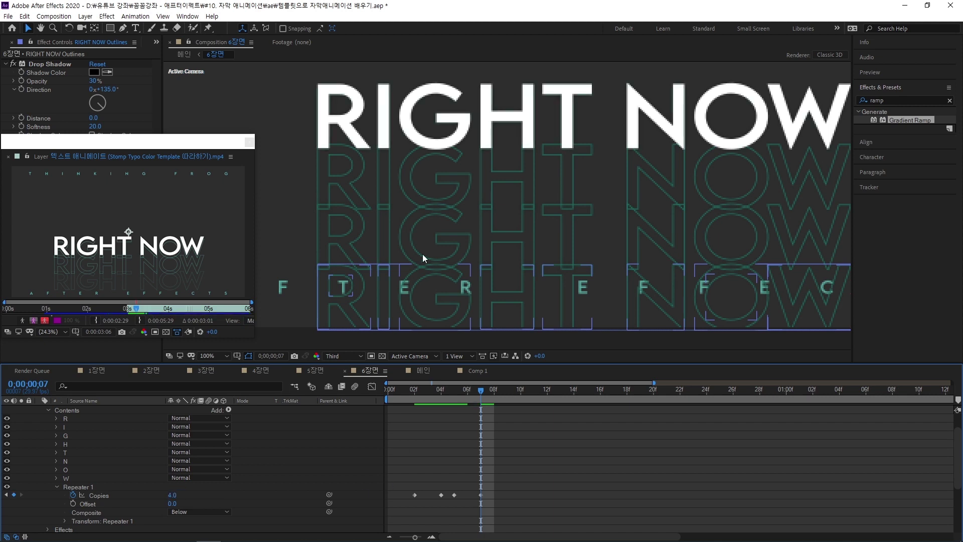
left_click_drag(481, 389, 572, 401)
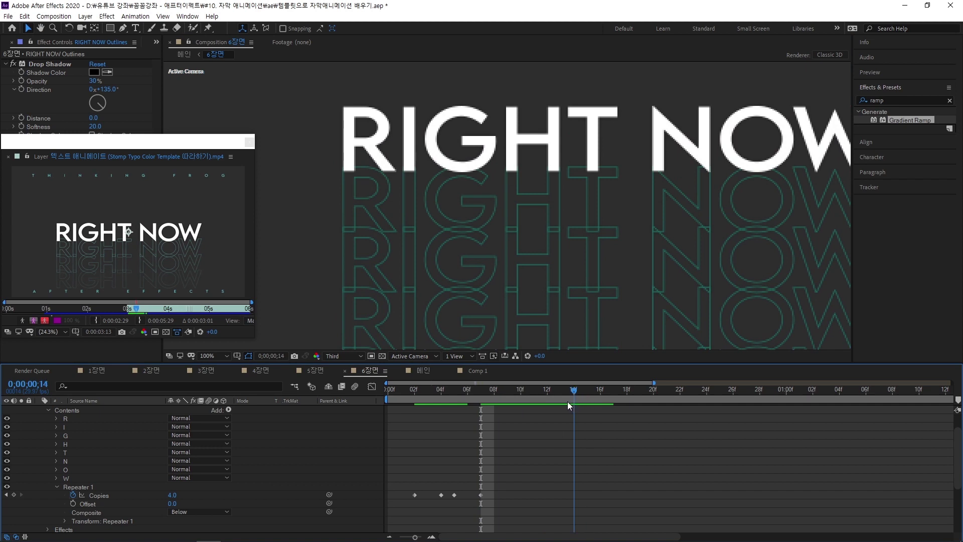
left_click(172, 494)
type("5")
key("Return")
Try turning all of the Repeater's Copies keyframes into hold keyframes, check the result by scrubbing, and undo it
mouse_move(549, 390)
left_mouse_down()
mouse_move(395, 411)
mouse_move(559, 419)
mouse_move(404, 427)
mouse_move(428, 432)
left_mouse_up()
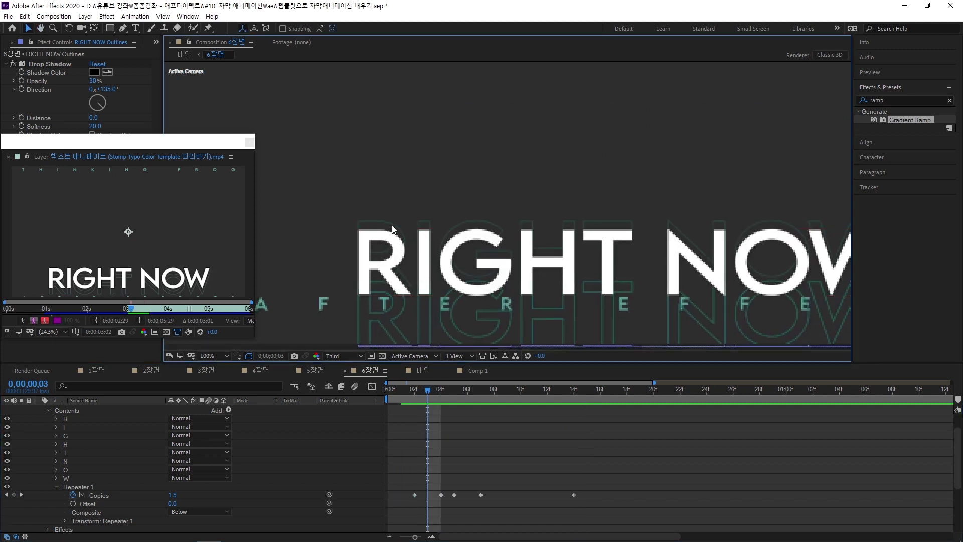
left_click(437, 390)
left_click_drag(448, 391, 467, 395)
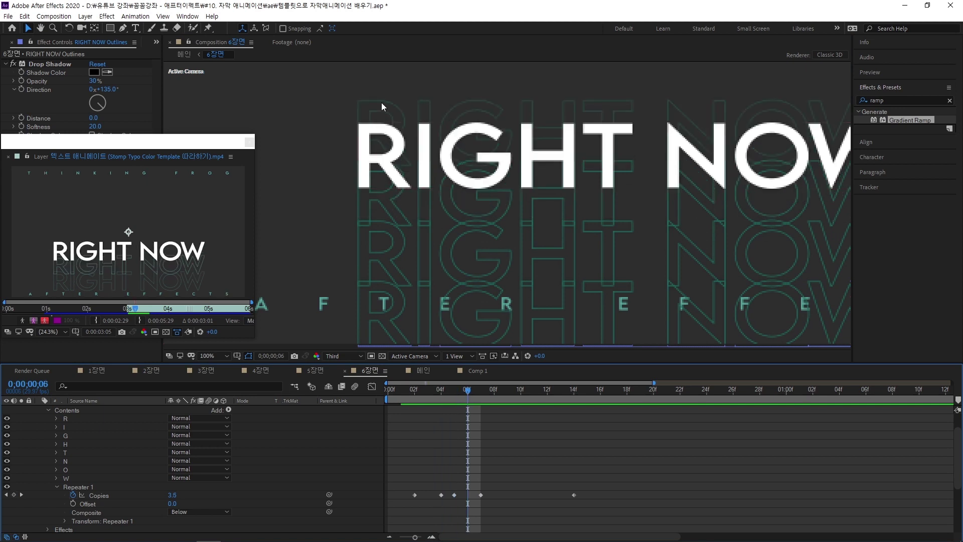
left_click_drag(450, 393, 420, 399)
left_click_drag(589, 493, 523, 496)
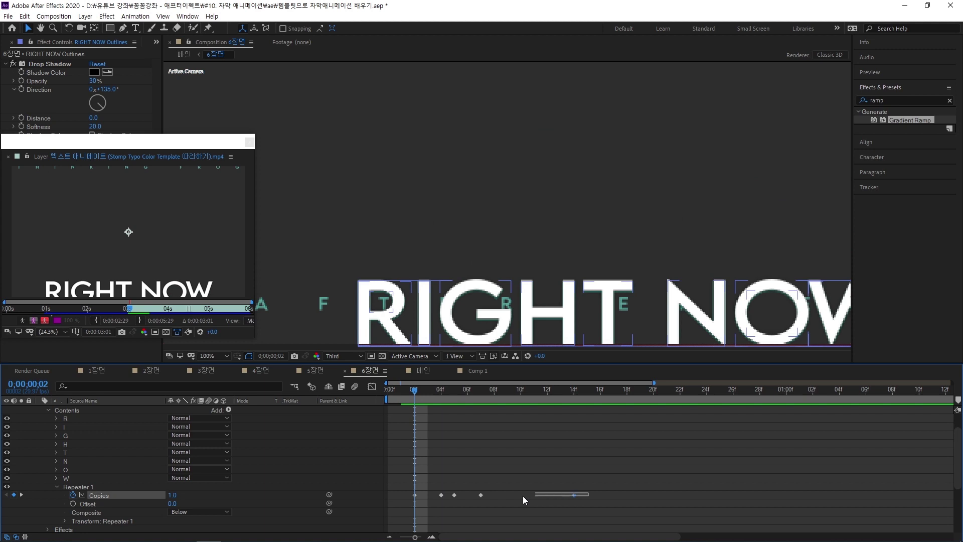
left_click_drag(426, 495, 411, 497)
right_click(413, 495)
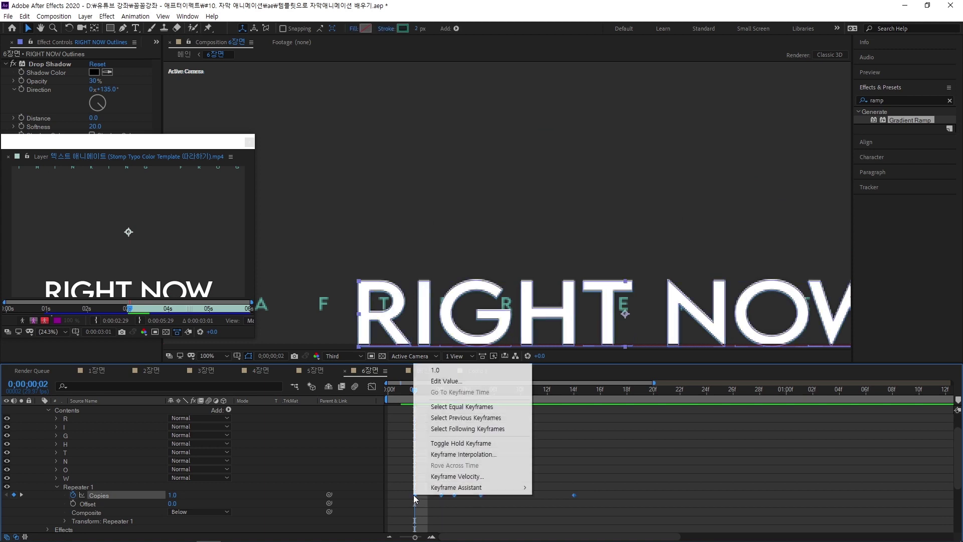
left_click(480, 444)
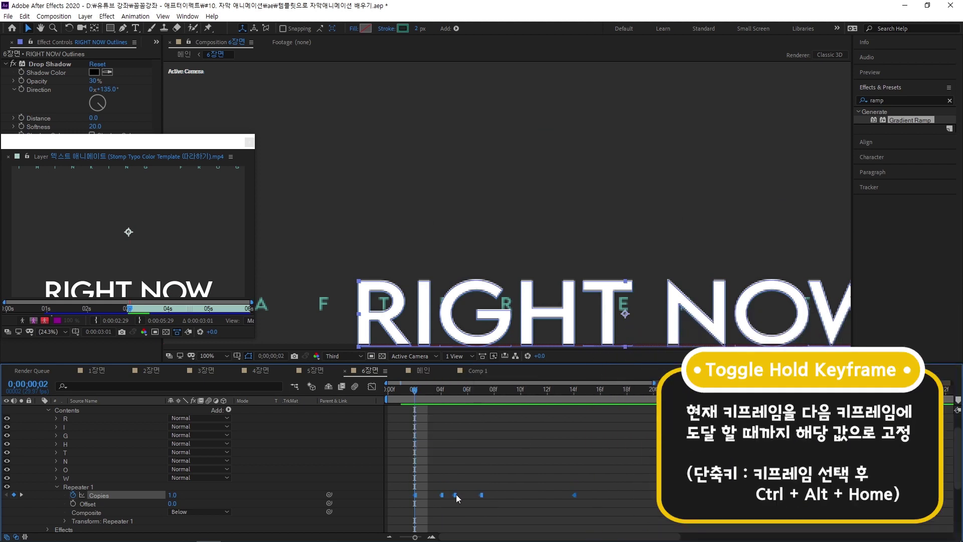
left_click_drag(415, 390, 498, 436)
key("ctrl+z")
Apply Toggle Hold Keyframe to all of the Repeater's Copies keyframes from frame 2 to frame 14
mouse_move(417, 390)
left_mouse_down()
mouse_move(435, 389)
mouse_move(419, 393)
mouse_move(428, 398)
left_mouse_up()
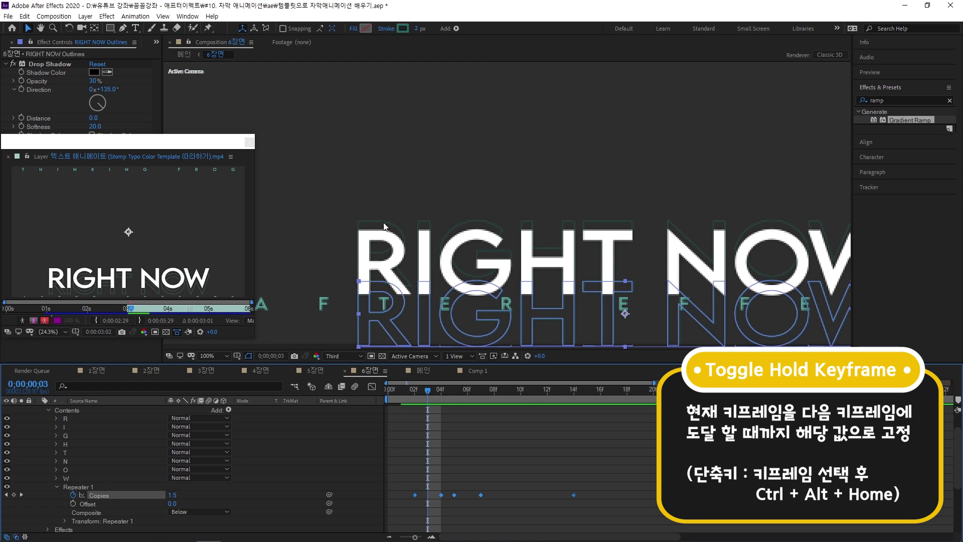
left_click_drag(428, 387, 487, 432)
right_click(480, 495)
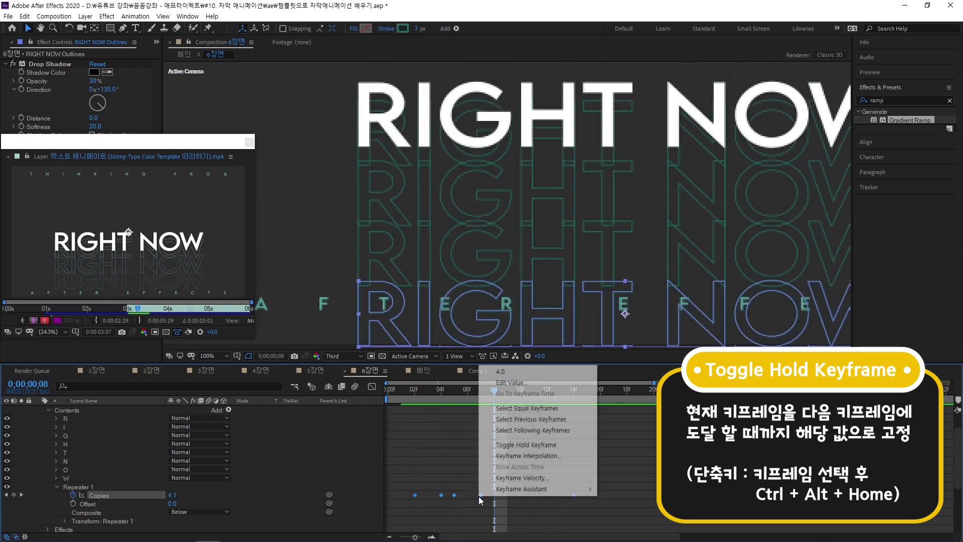
left_click(545, 447)
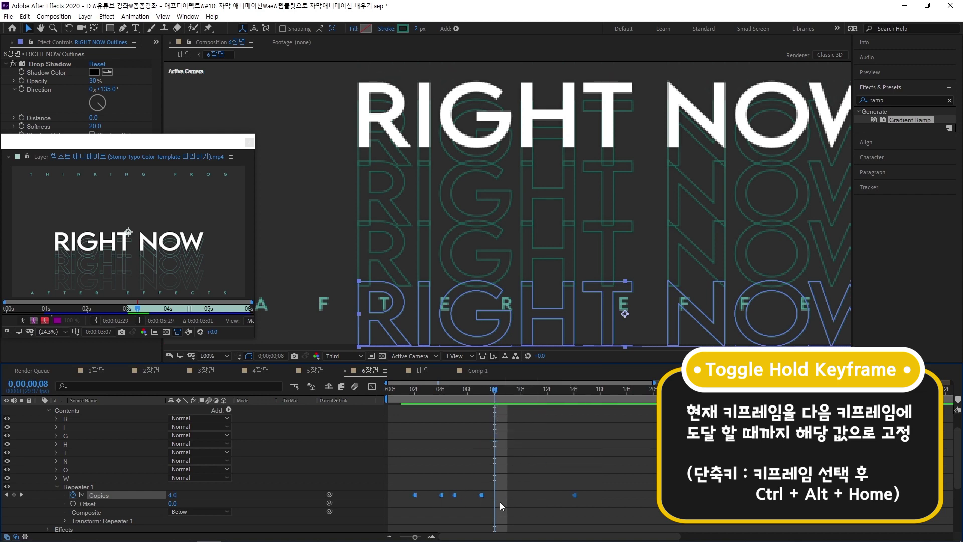
Check the hold keyframe settings on the Repeater's Copies and play back the stacked RIGHT NOW trail from the start
left_click_drag(414, 393, 572, 483)
left_click(442, 499)
right_click(575, 498)
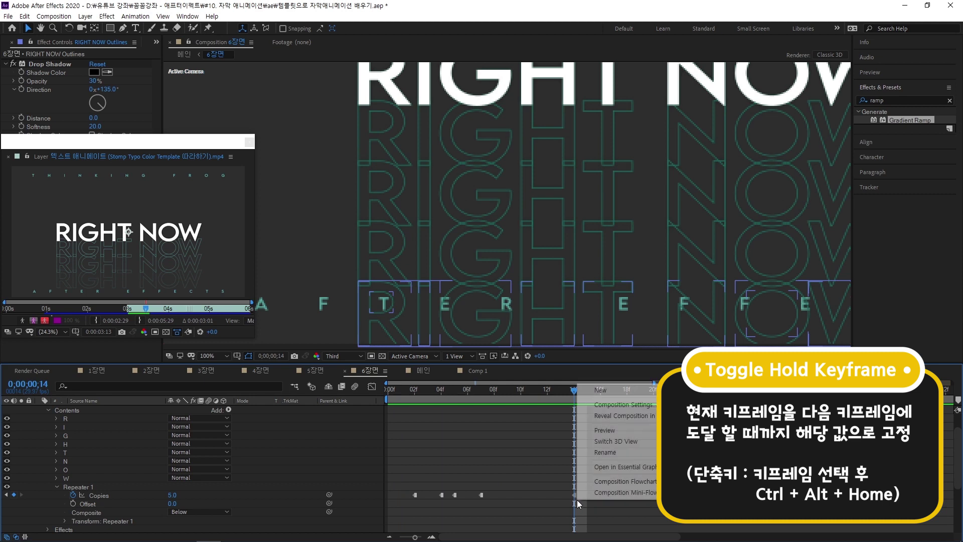
left_click(575, 495)
right_click(574, 494)
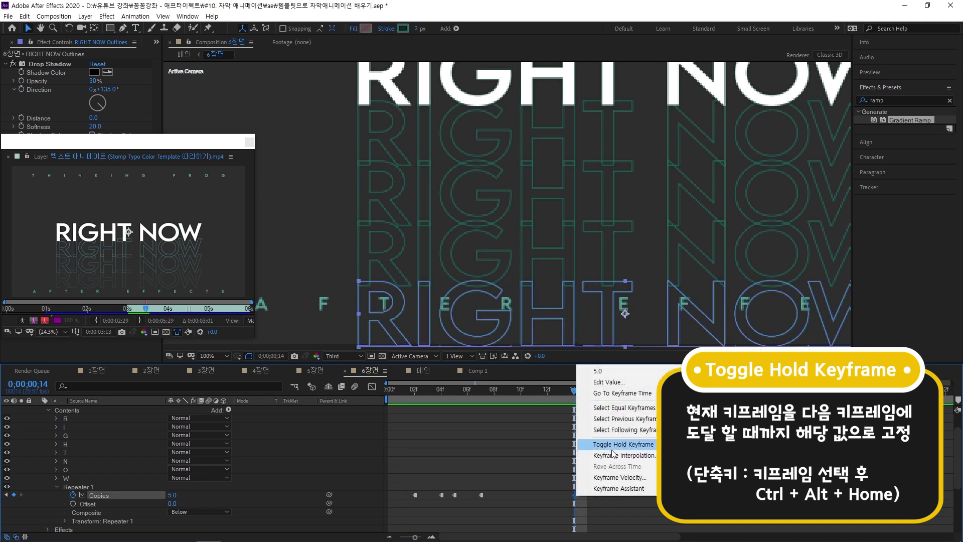
left_click(525, 498)
scroll(550, 303, "down", 2)
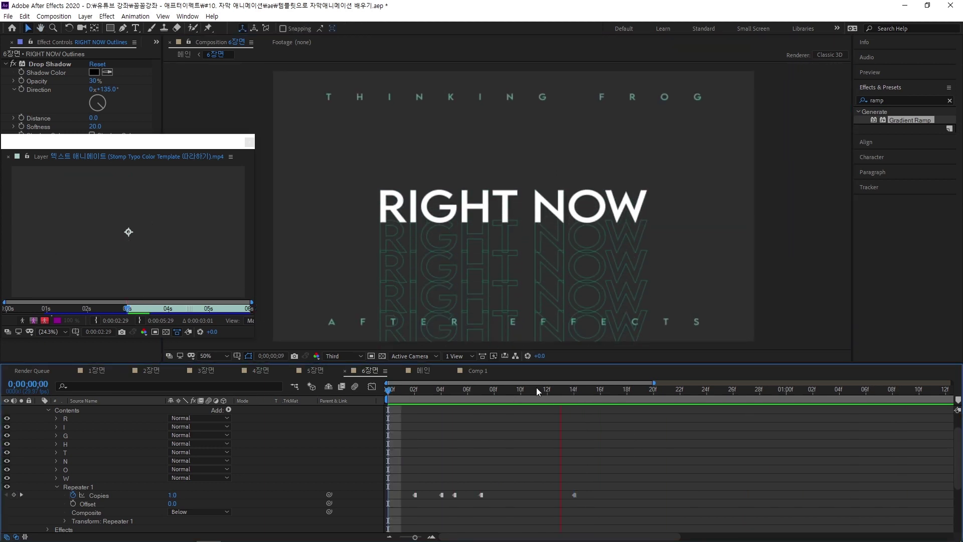
Collapse the layers' open properties and add a null object to scene 6
left_click(572, 389)
scroll(350, 447, "up", 1)
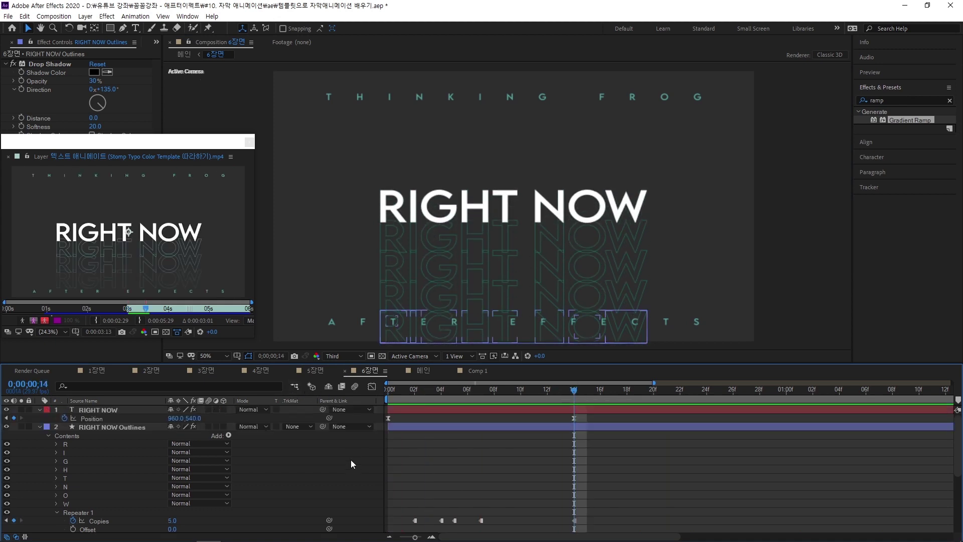
key("u")
right_click(129, 476)
mouse_move(150, 366)
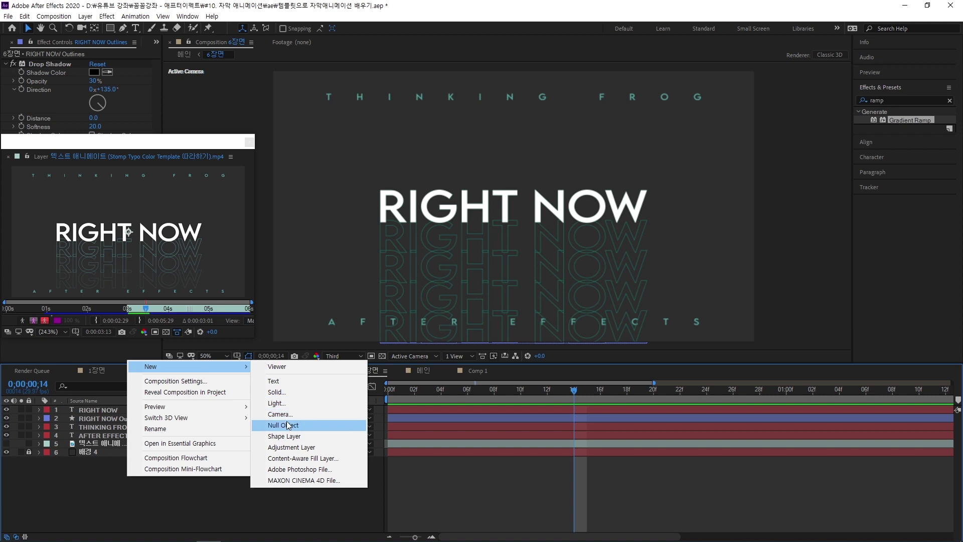
left_click(289, 424)
Parent the RIGHT NOW, RIGHT NOW Outlines, THINKING FROG and AFTER EFFECTS layers to the new null
left_click(119, 445)
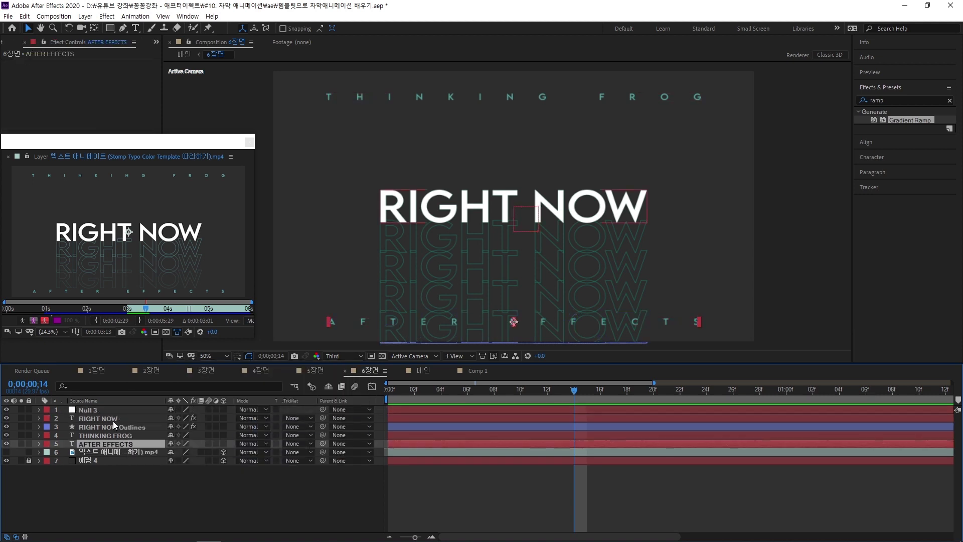
left_click(112, 419, "shift")
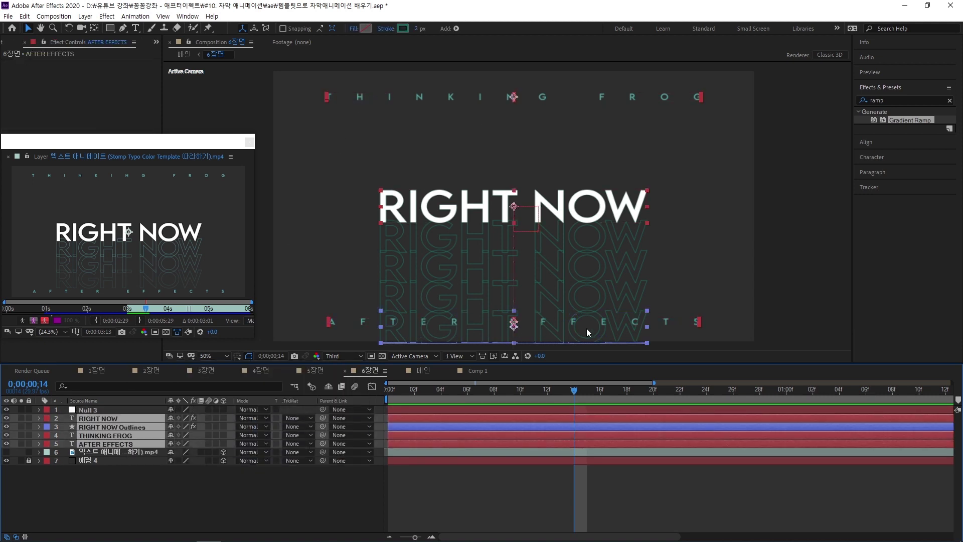
left_click_drag(323, 417, 122, 408)
Keyframe the null's Scale at 135% on frame 0 and 100% on frame 14
left_click(133, 409)
left_click_drag(593, 386, 342, 395)
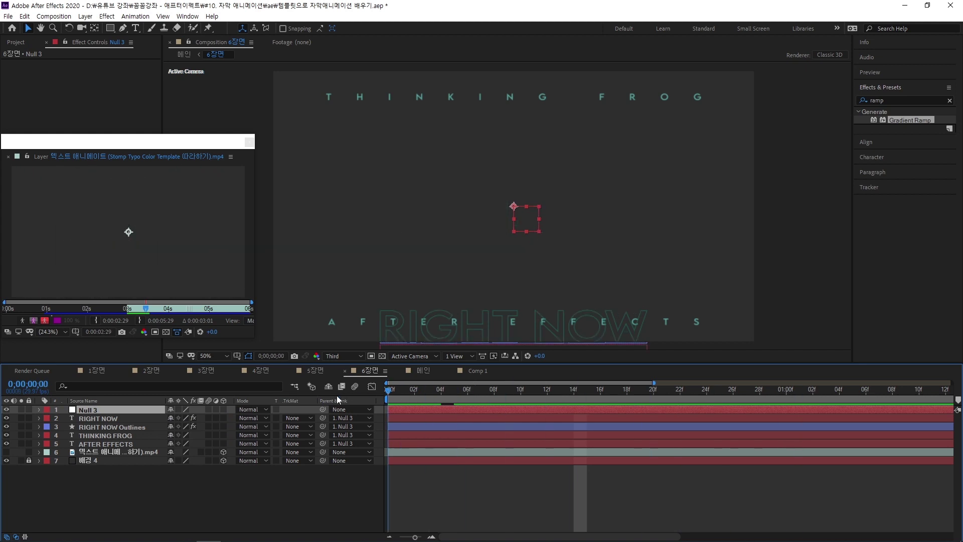
key("s")
left_click_drag(205, 417, 226, 418)
left_click_drag(466, 402, 574, 398)
type("100")
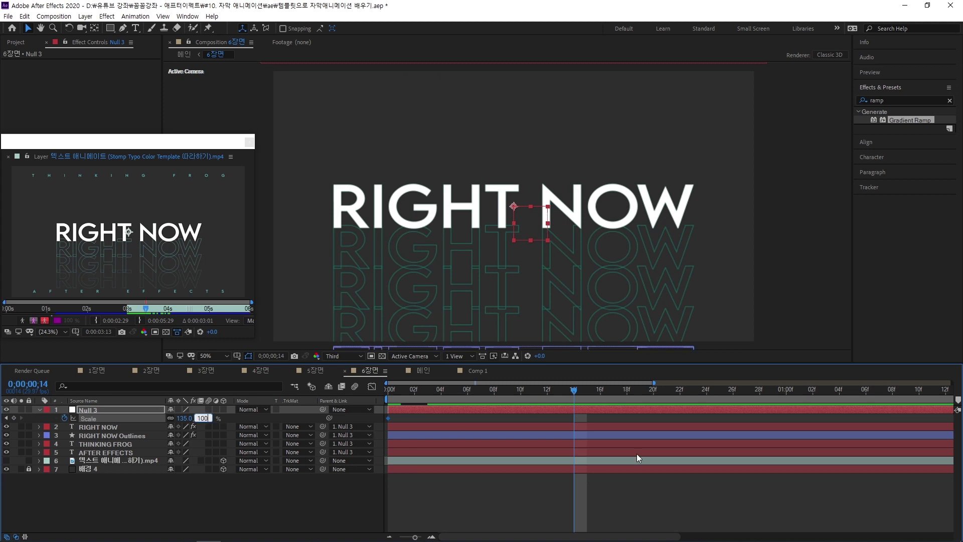
key("Return")
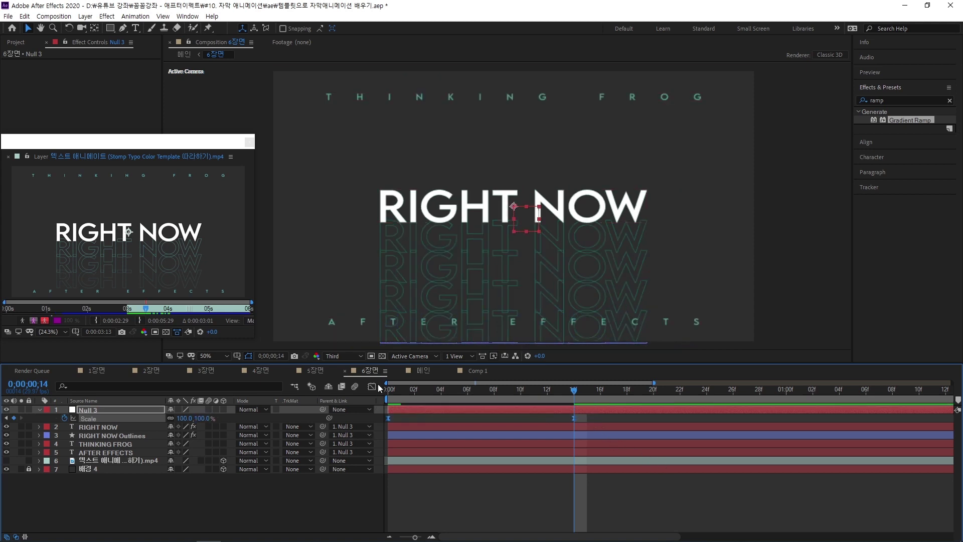
Shape the null's Scale speed graph to start fast and settle slowly, and preview the zoom
left_click(372, 386)
left_click_drag(624, 425, 555, 405)
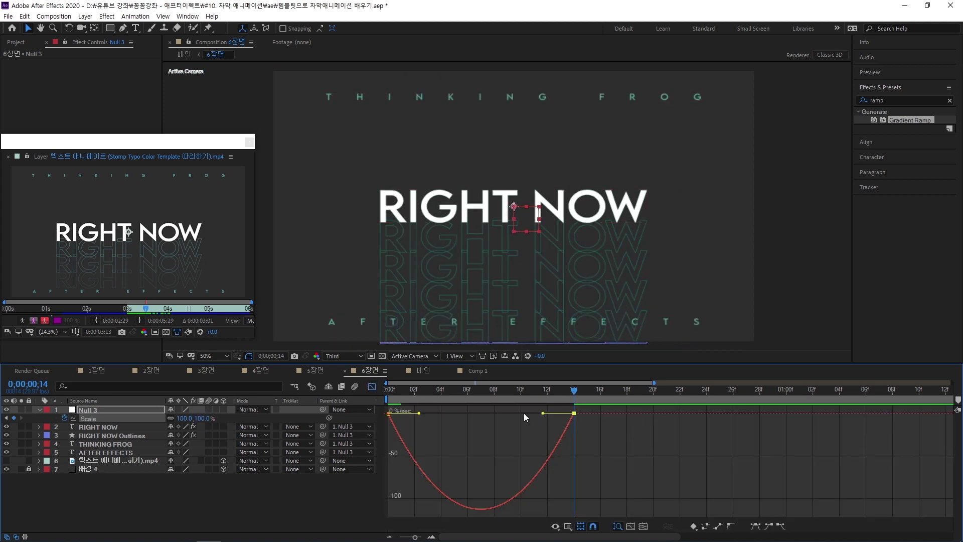
left_click_drag(418, 413, 394, 413)
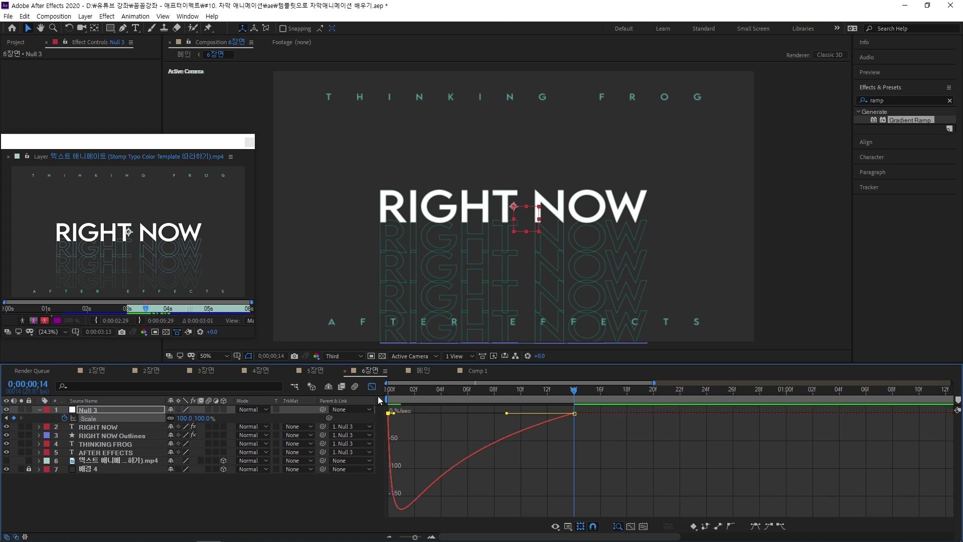
left_click(372, 386)
key("space")
left_click_drag(437, 392, 580, 396)
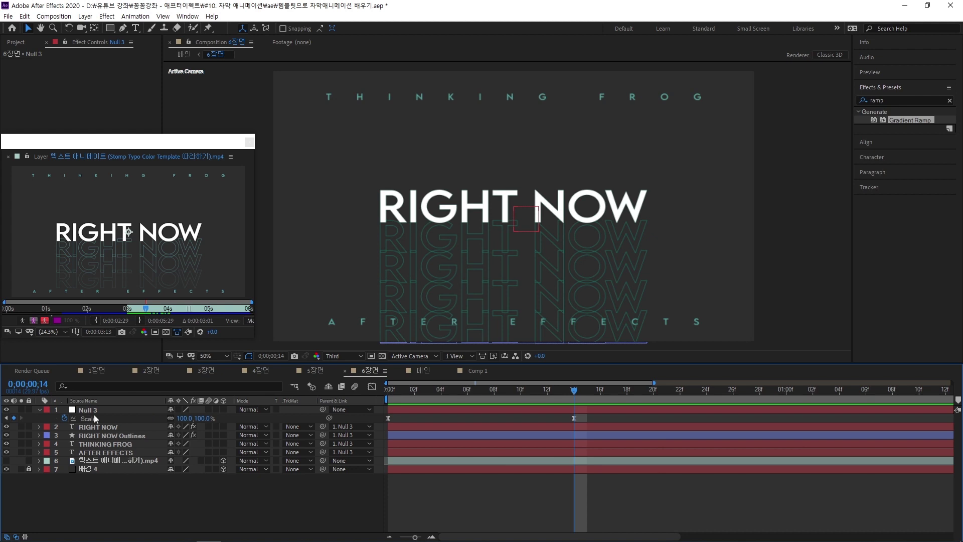
Remove the null's Scale keyframes and make the null and its four child layers 3D
left_click(114, 445)
left_click(114, 452)
left_click(115, 409, "shift")
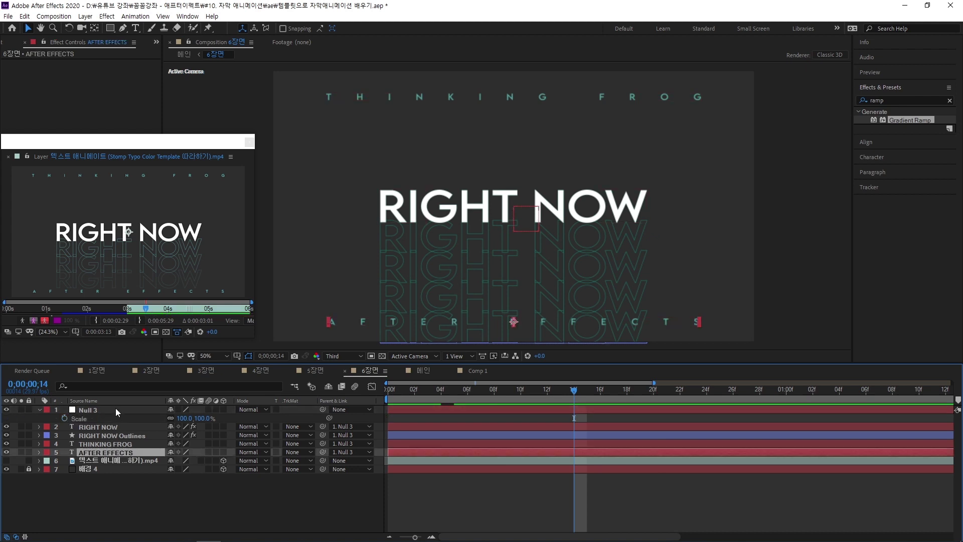
left_click(224, 410)
Keyframe the null's Position at Z 0 on frame 14 and Z -676 on frame 0
left_click(95, 411)
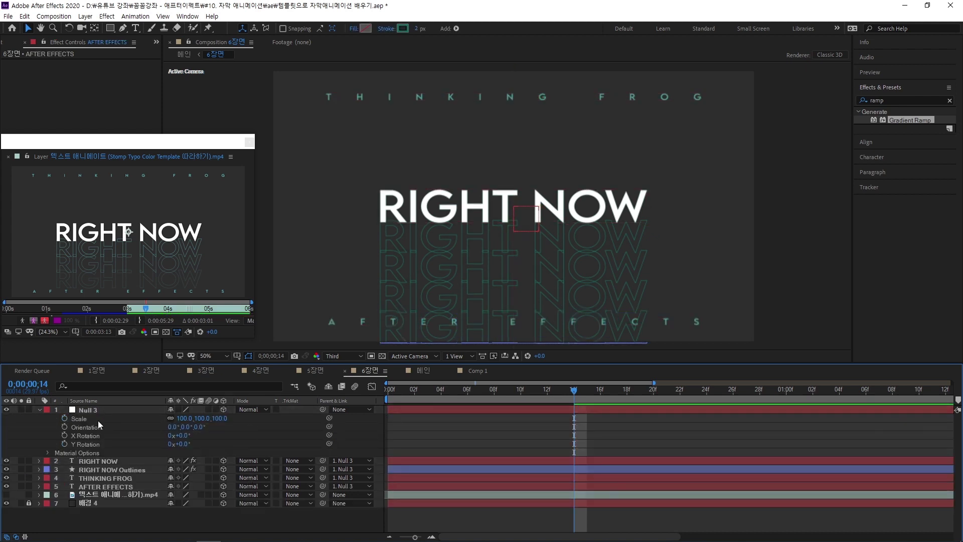
key("p")
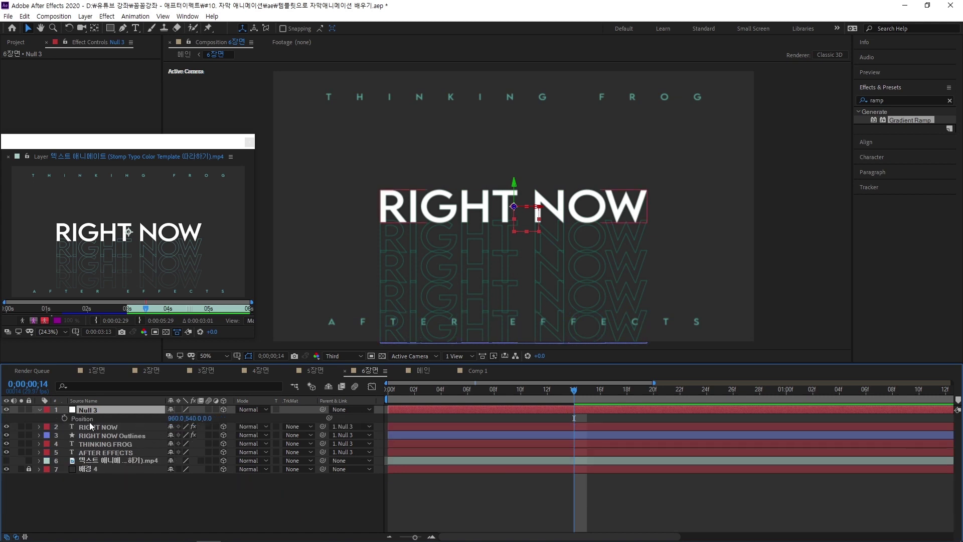
left_click(64, 418)
left_click_drag(442, 395, 377, 399)
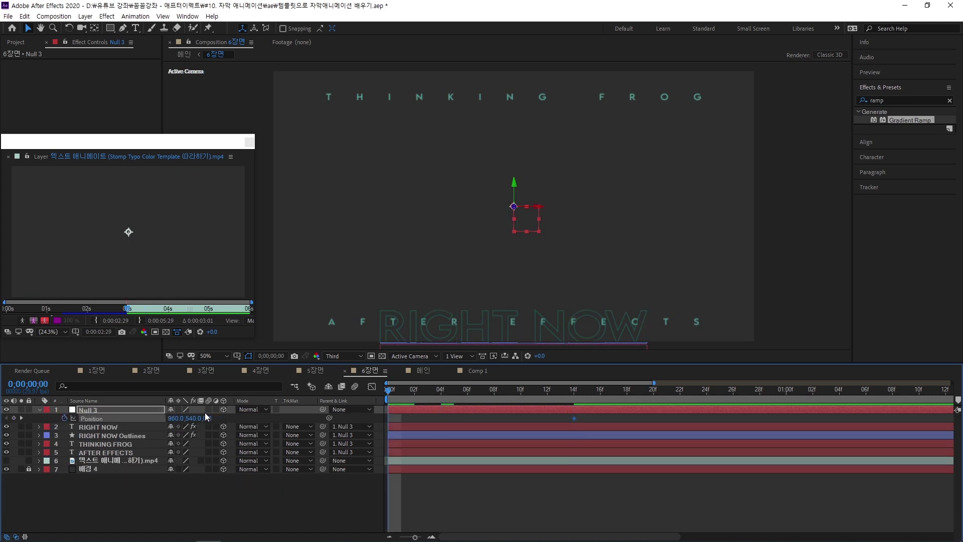
left_click_drag(204, 418, 129, 418)
left_click_drag(210, 421, 461, 430)
Ease the null's Position keyframes and shape the speed graph to start fast and slow down gradually
left_click_drag(574, 418, 507, 419)
key("ctrl+z")
left_click(372, 387)
left_click_drag(559, 514, 503, 509)
left_click_drag(419, 509, 397, 509)
left_click(372, 387)
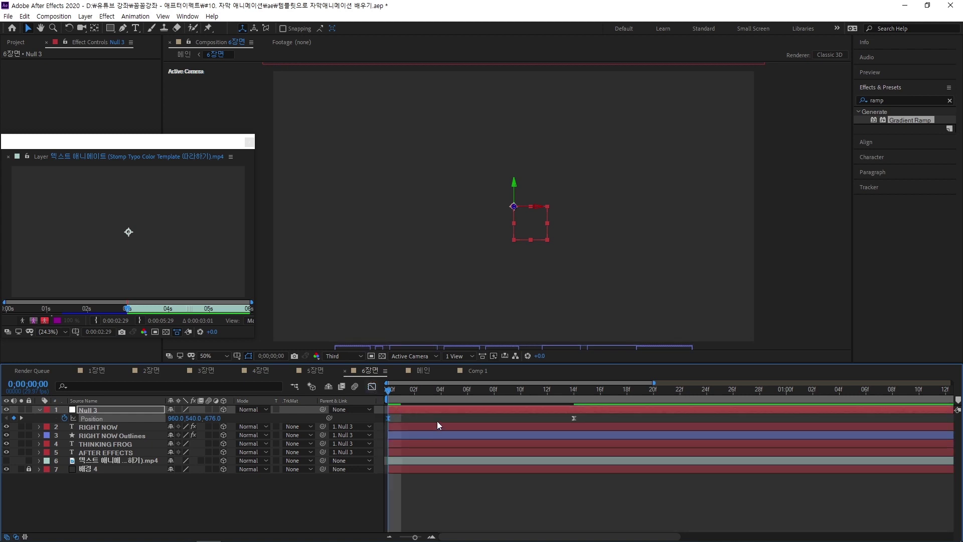
Preview the scene's camera-like push animation and set the preview resolution to Full
left_click(438, 421)
key("space")
key("space")
key("space")
key("space")
left_click(343, 356)
left_click(344, 369)
key("space")
key("space")
key("space")
key("space")
key("space")
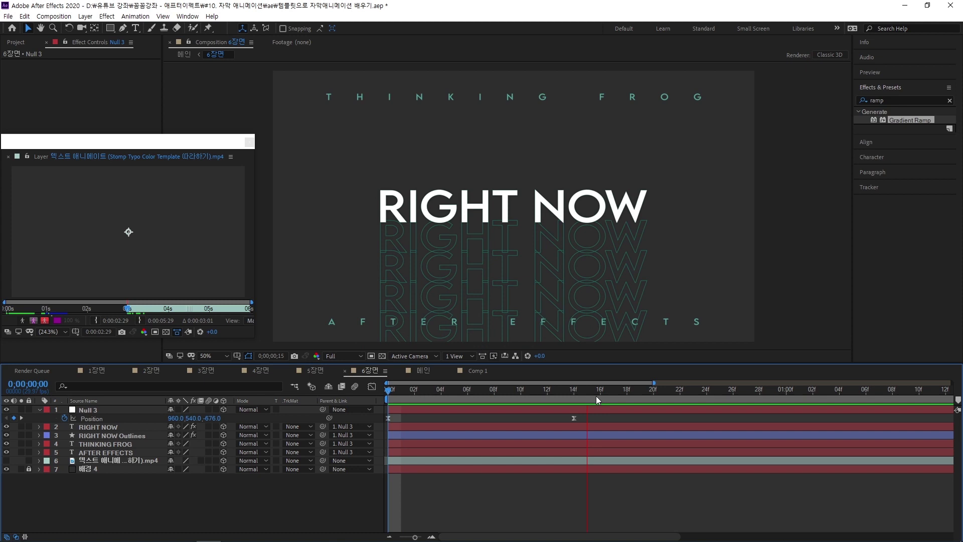
Play the reference video from the start of this scene to study its remaining motion
left_click(123, 316)
key("space")
left_click(129, 310)
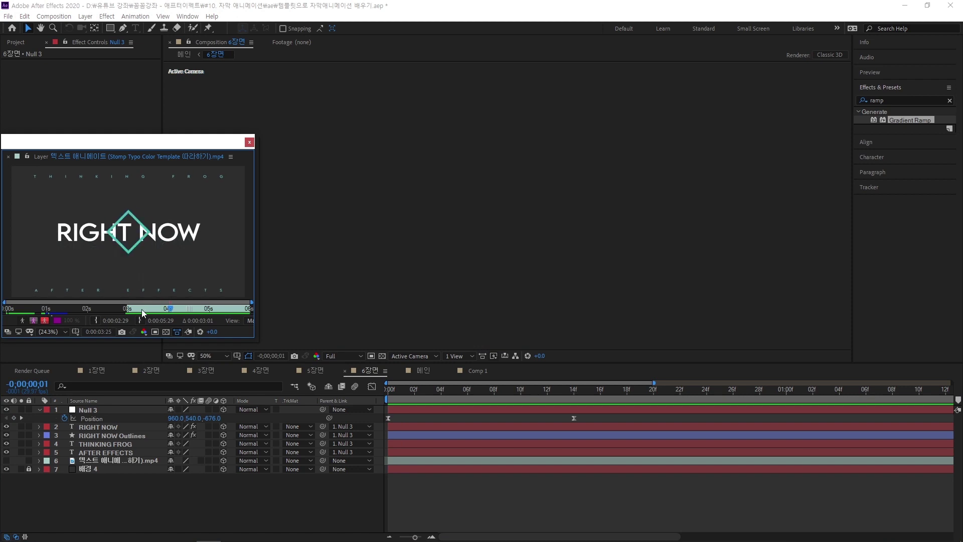
left_click(140, 309)
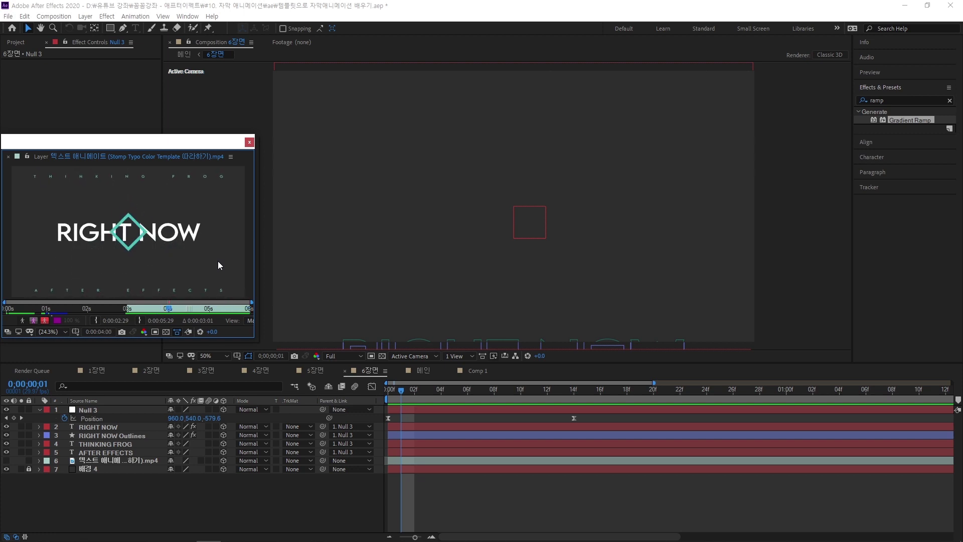
Add a second null object and parent Null 3 to it
left_click(131, 492)
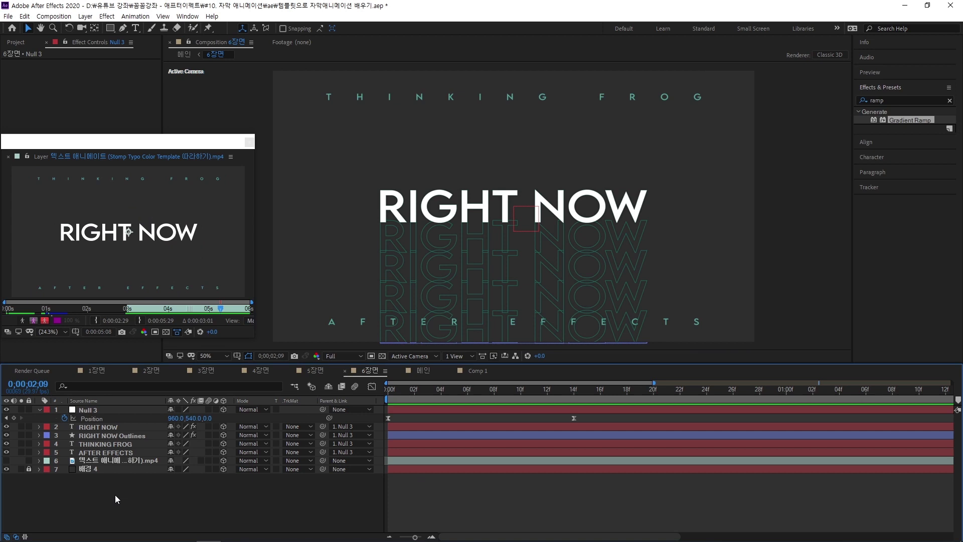
right_click(115, 494)
mouse_move(164, 387)
left_click(261, 443)
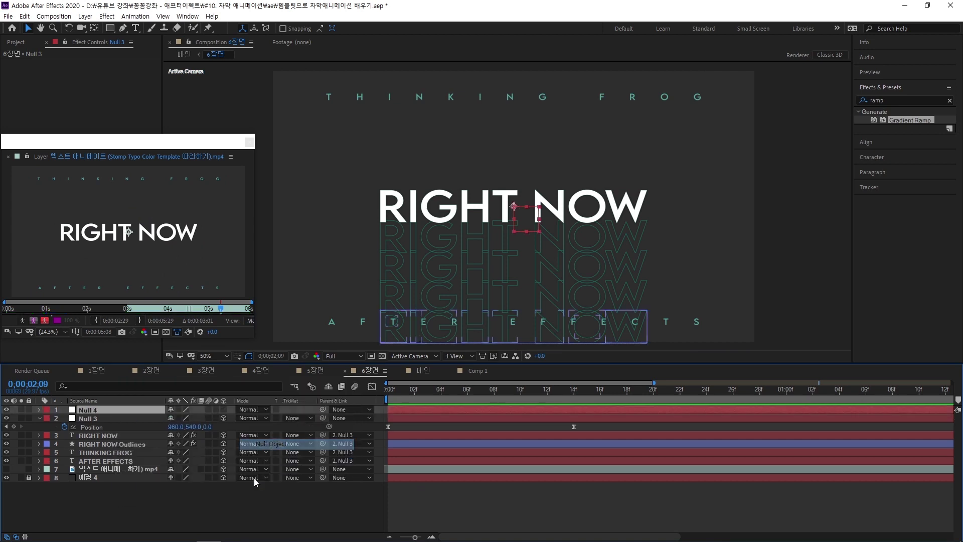
left_click(102, 419)
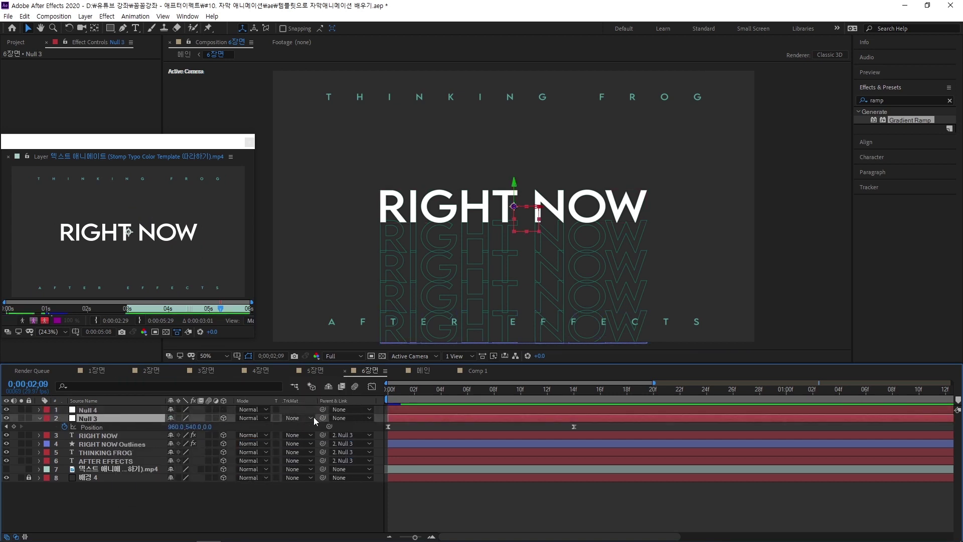
left_click_drag(324, 418, 113, 410)
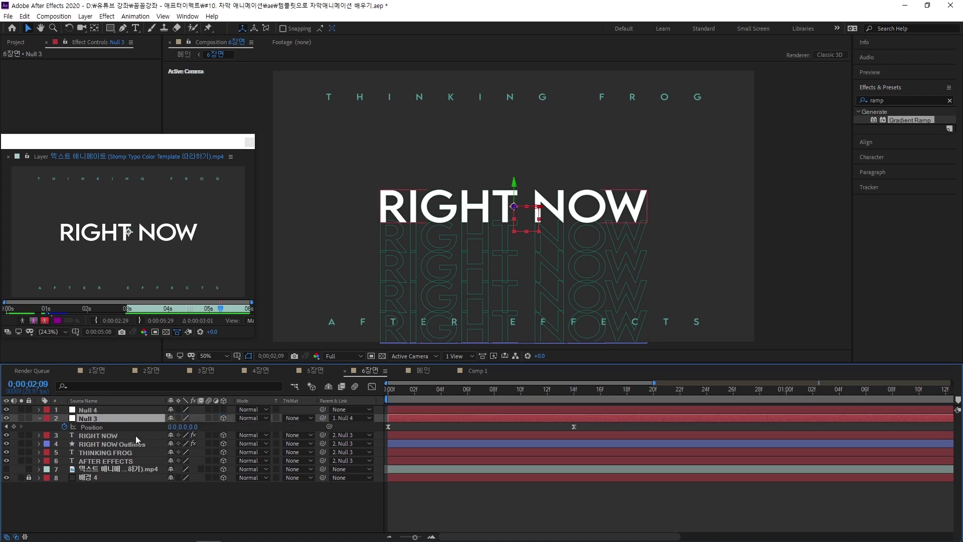
Add a Position keyframe to Null 4 at the scene's first frame
left_click(131, 410)
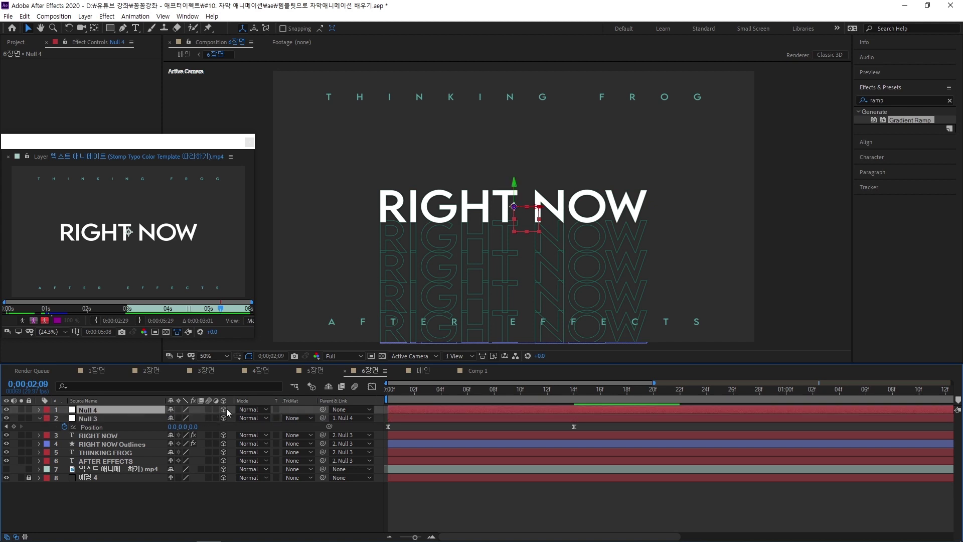
left_click_drag(393, 396, 377, 399)
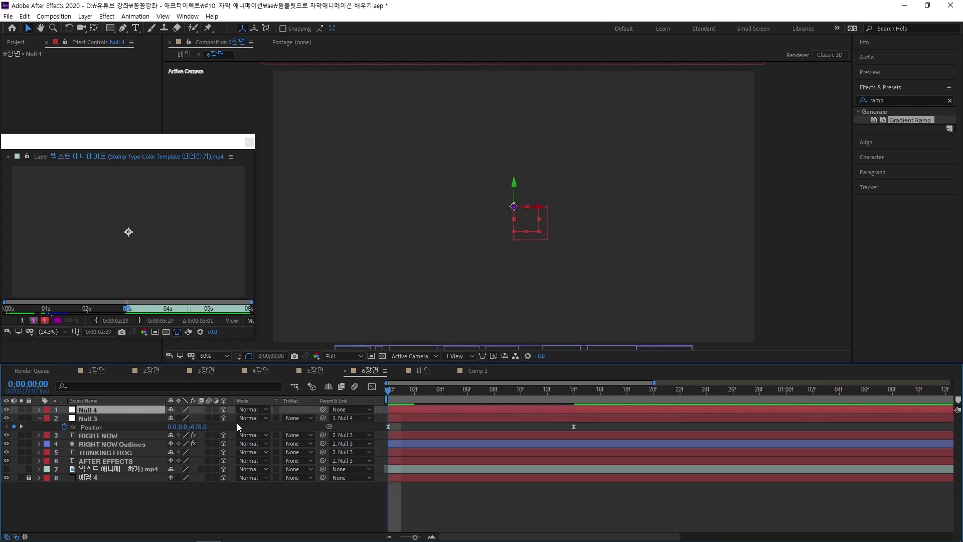
key("p")
left_click(64, 418)
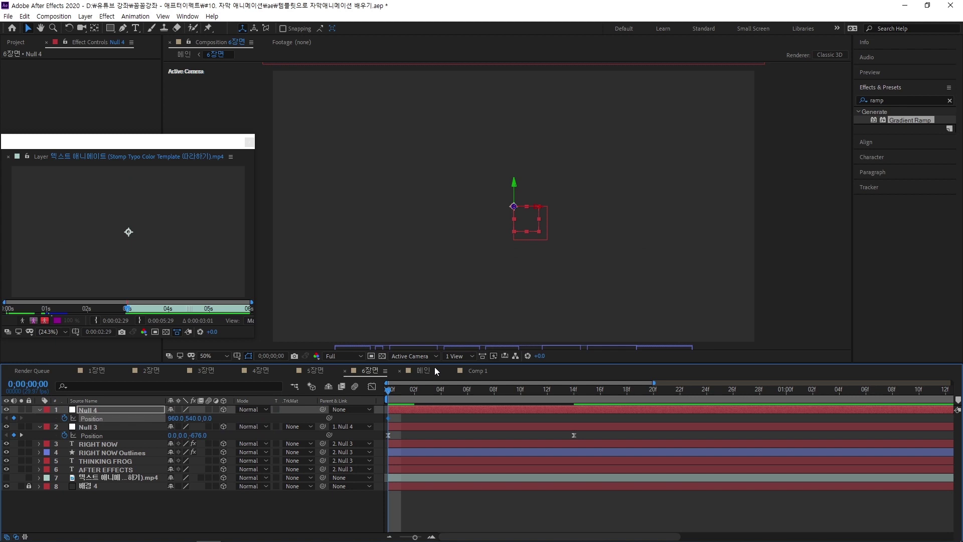
Keyframe Null 4's Z position at 212 at 0;00;02;29 and turn off 3D for the locked background layer
key("space")
key("minus")
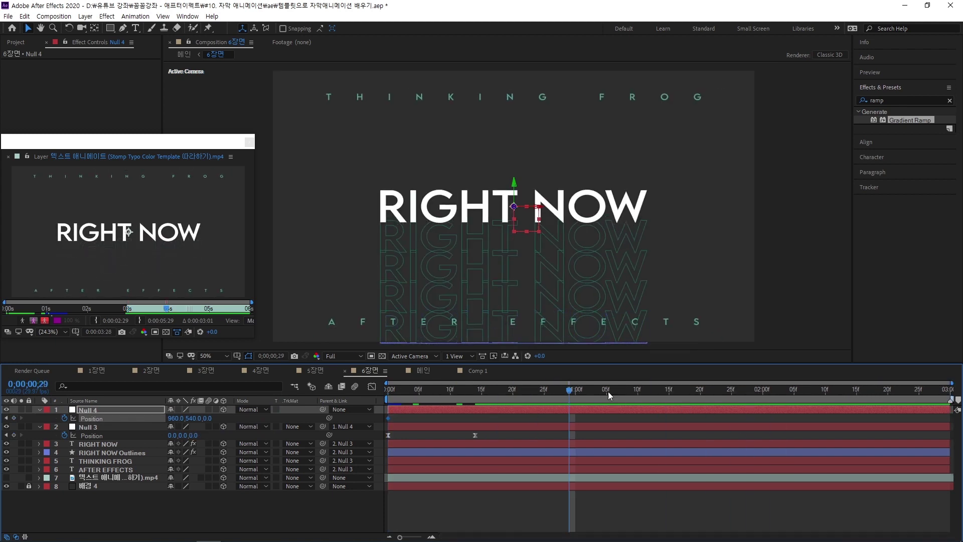
left_click_drag(704, 389, 931, 391)
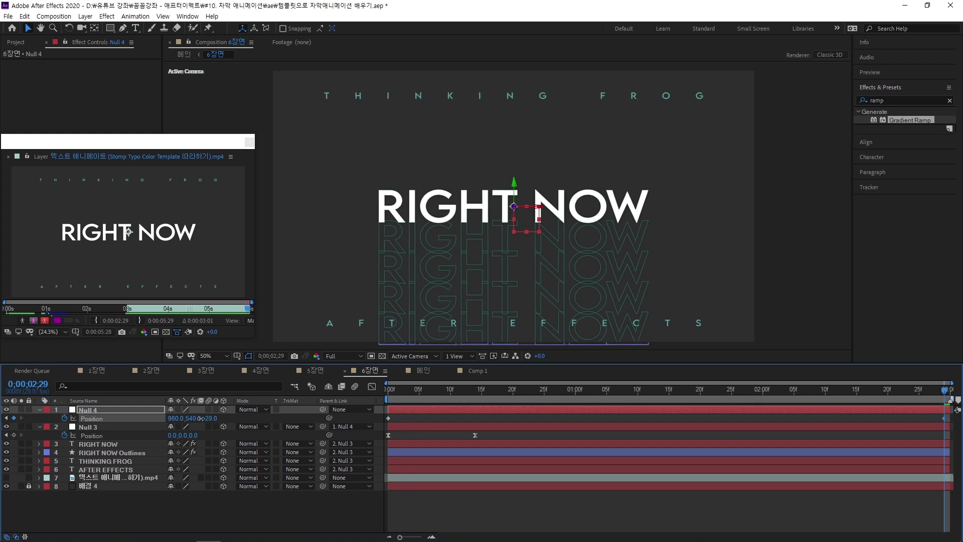
left_click_drag(205, 418, 250, 416)
left_click_drag(187, 418, 180, 422)
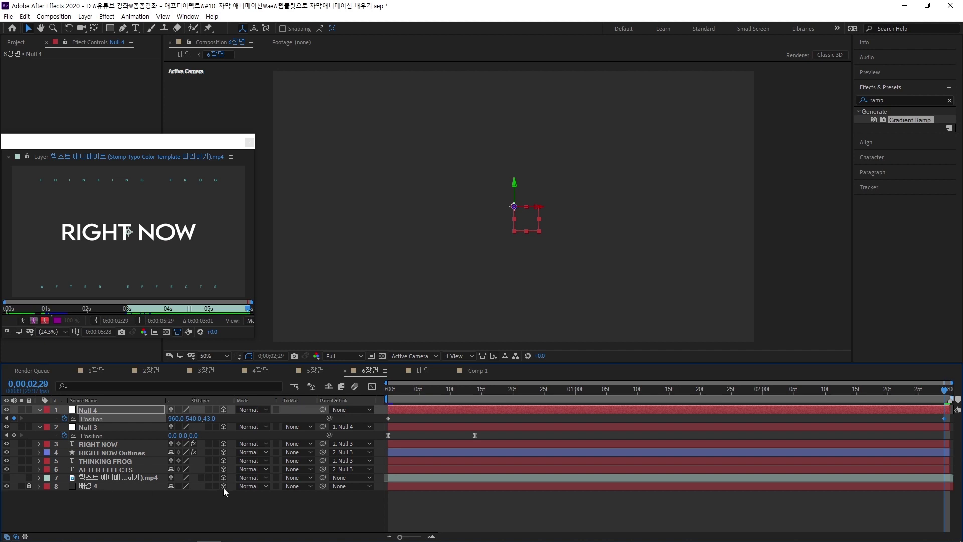
left_click(28, 486)
left_click_drag(210, 417, 295, 420)
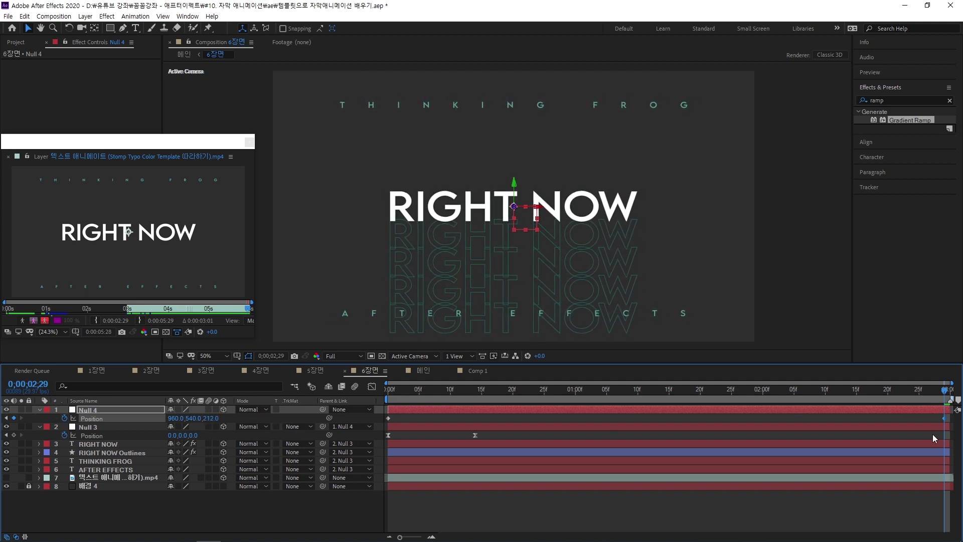
Preview scene 6 from the start and check the outlined trail around 0;00;00;19
left_click_drag(582, 392, 537, 417)
key("Home")
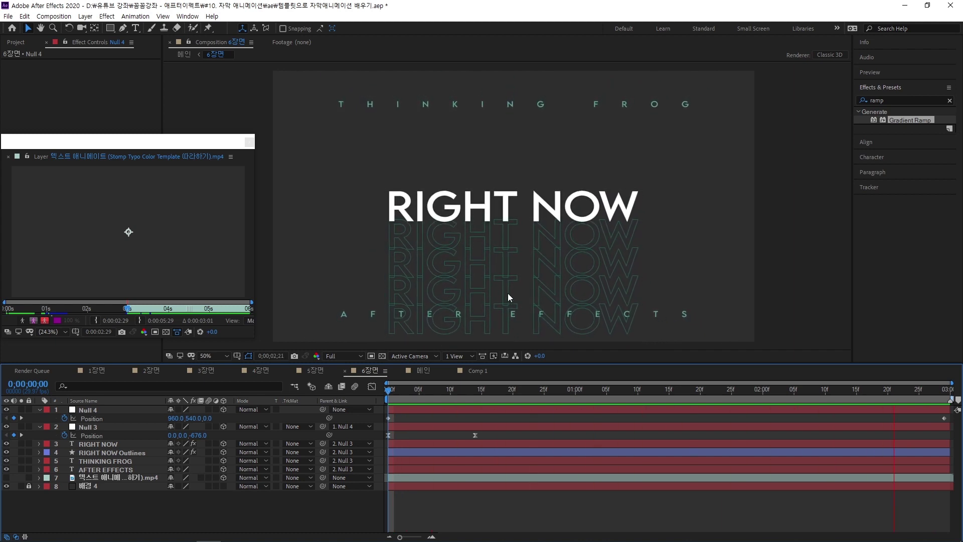
left_click_drag(540, 390, 507, 392)
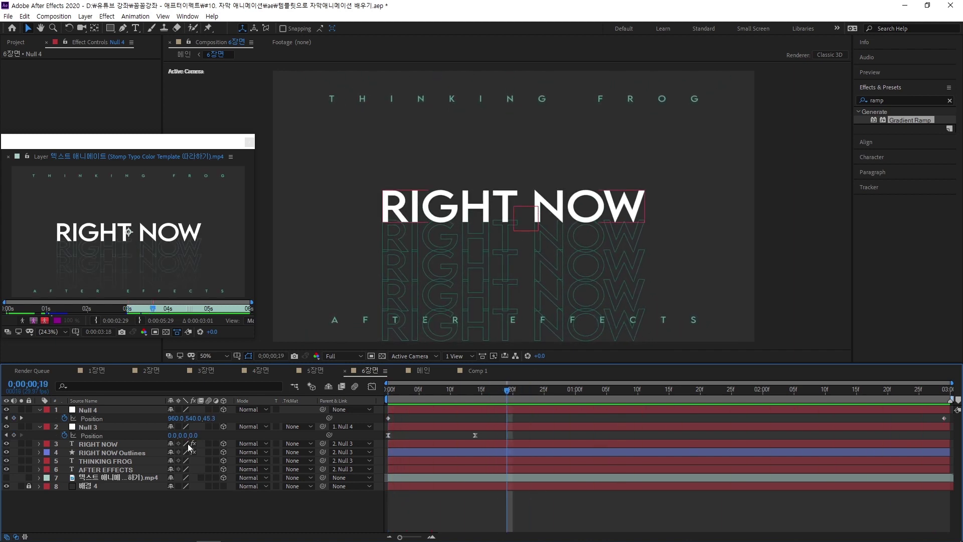
Set the Start Opacity of Repeater 1 on the RIGHT NOW Outlines layer to 0%
left_click(117, 451)
left_click(39, 452)
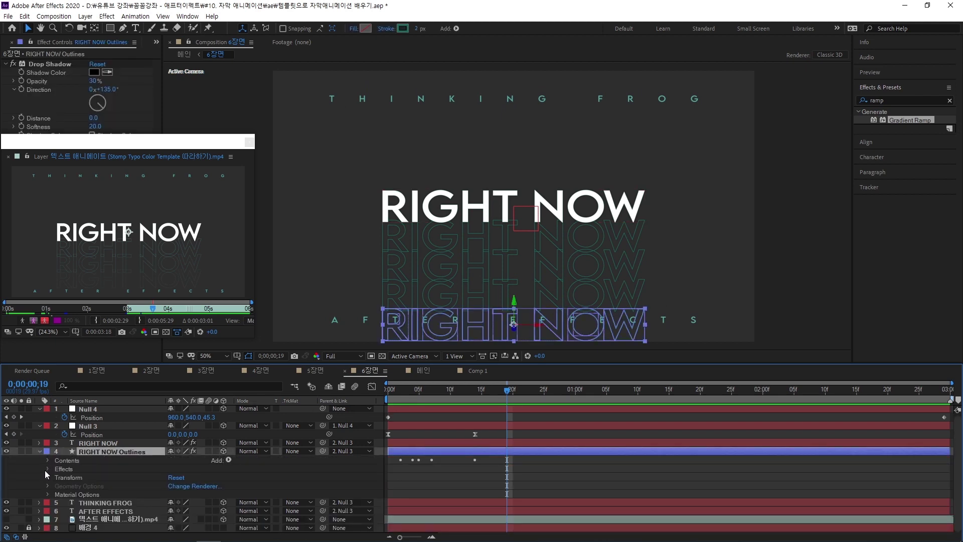
left_click(45, 461)
scroll(50, 471, "down", 5)
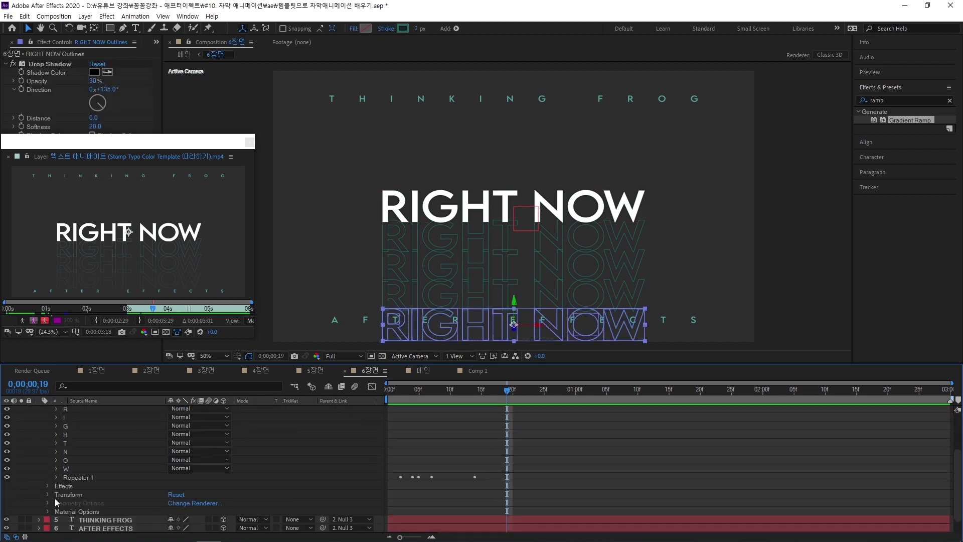
left_click(56, 477)
scroll(63, 491, "down", 2)
left_click(65, 477)
scroll(125, 506, "down", 2)
left_click_drag(176, 505, 106, 494)
left_click(304, 492)
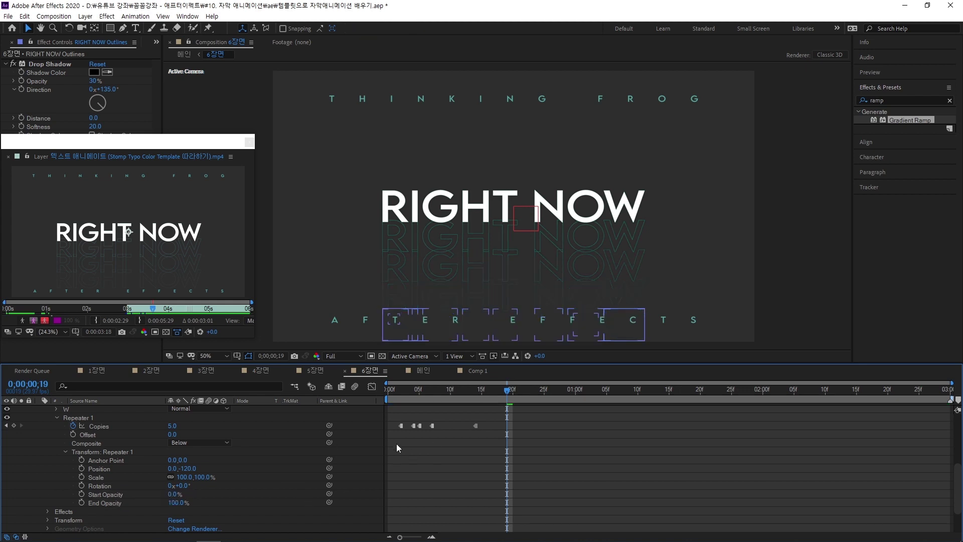
Keyframe the RIGHT NOW Outlines layer's Opacity from 100% at 0;00;00;14 to 0% at 0;00;00;21
left_click_drag(505, 399, 477, 421)
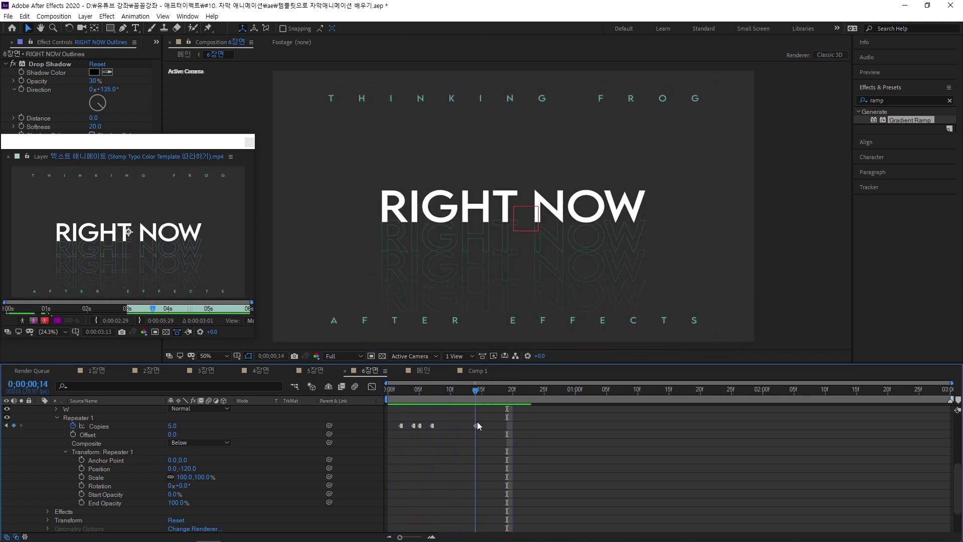
scroll(200, 442, "up", 5)
left_click(115, 433)
key("t")
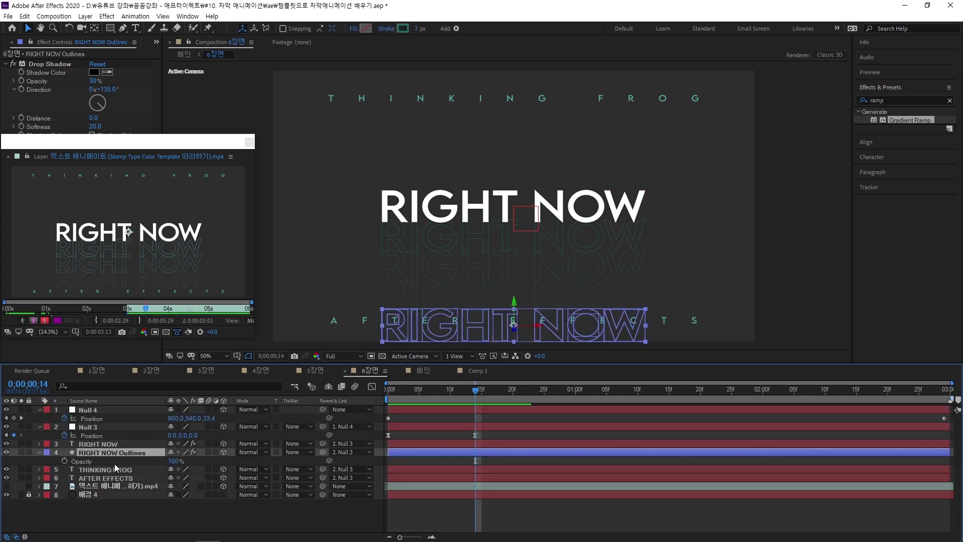
left_click_drag(479, 395, 519, 393)
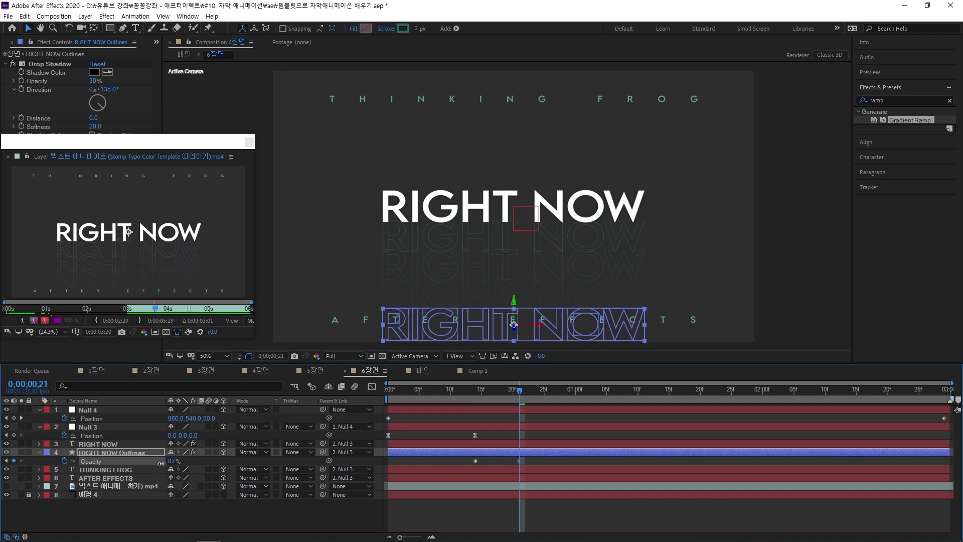
left_click(489, 499)
Preview the trail's fade-out in scene 6, and play the main composition from its first frame
key("space")
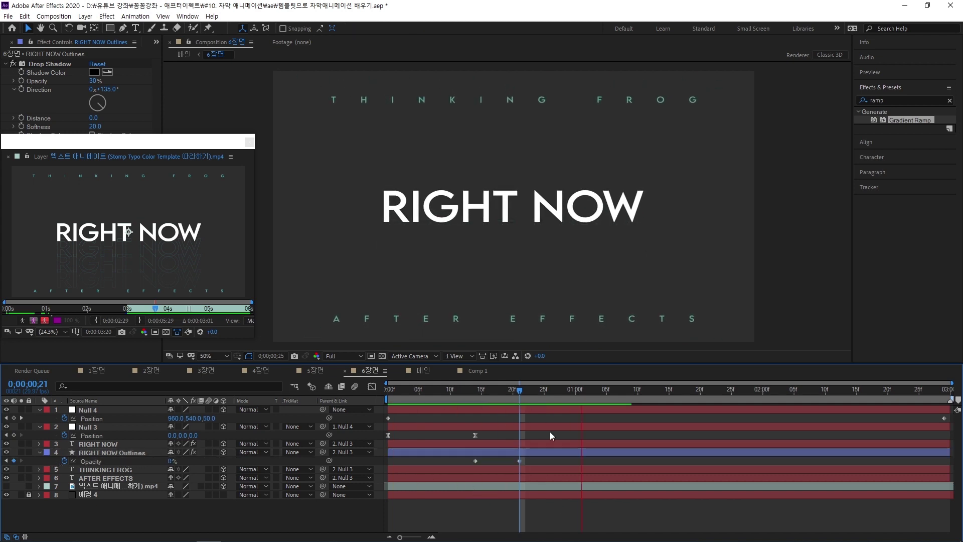
key("shift+Escape")
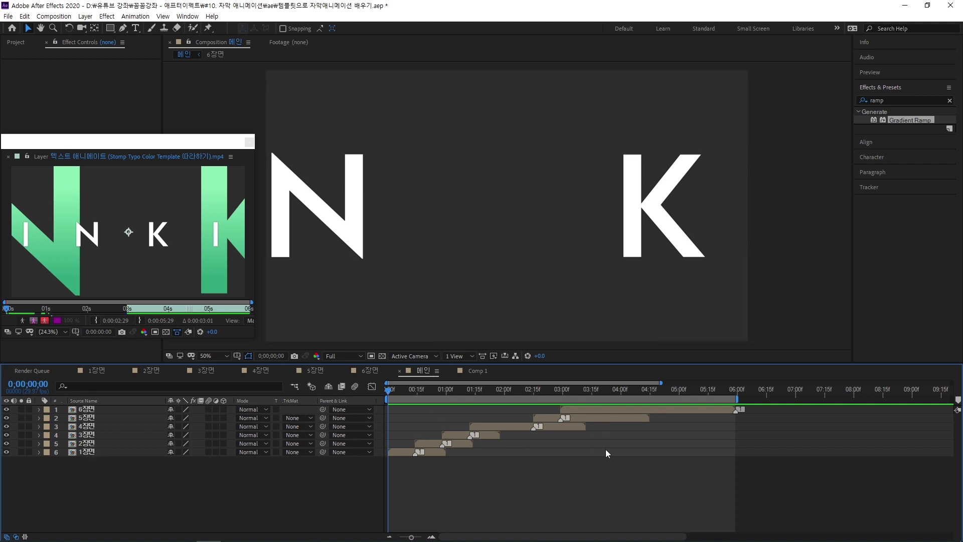
key("space")
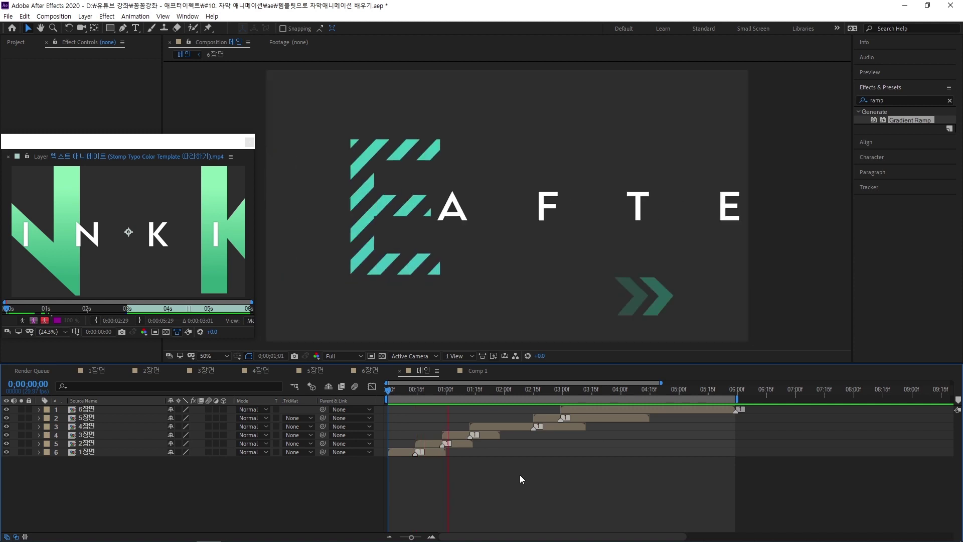